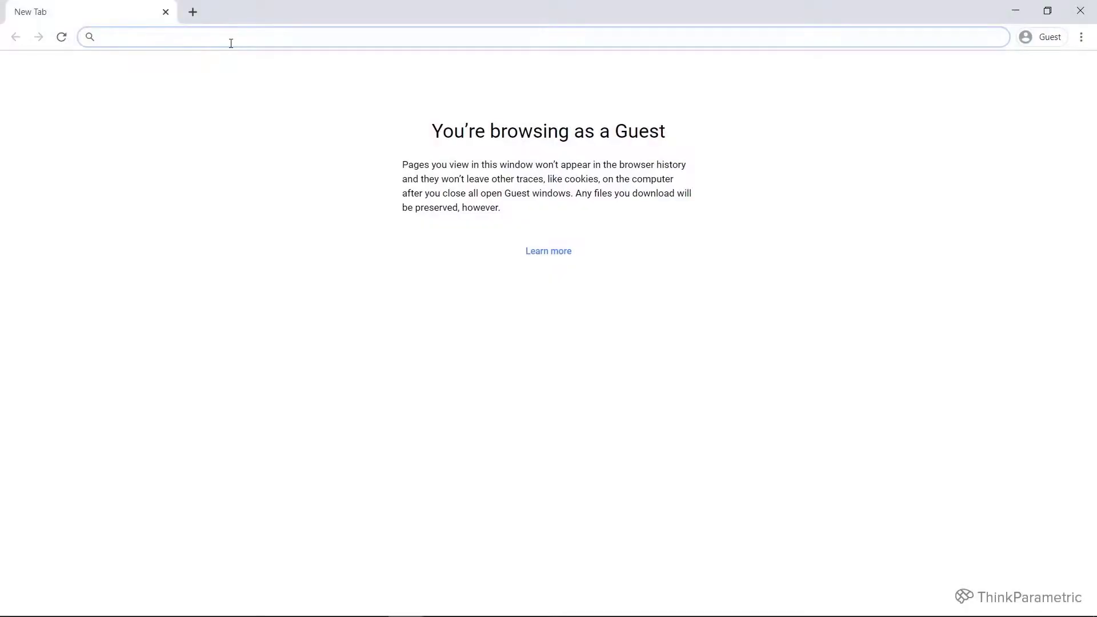
type("Food for rhino Elefront")
Browse the Elefront page on Food4Rhino, then minimize Chrome to reveal Rhino.
key("Return")
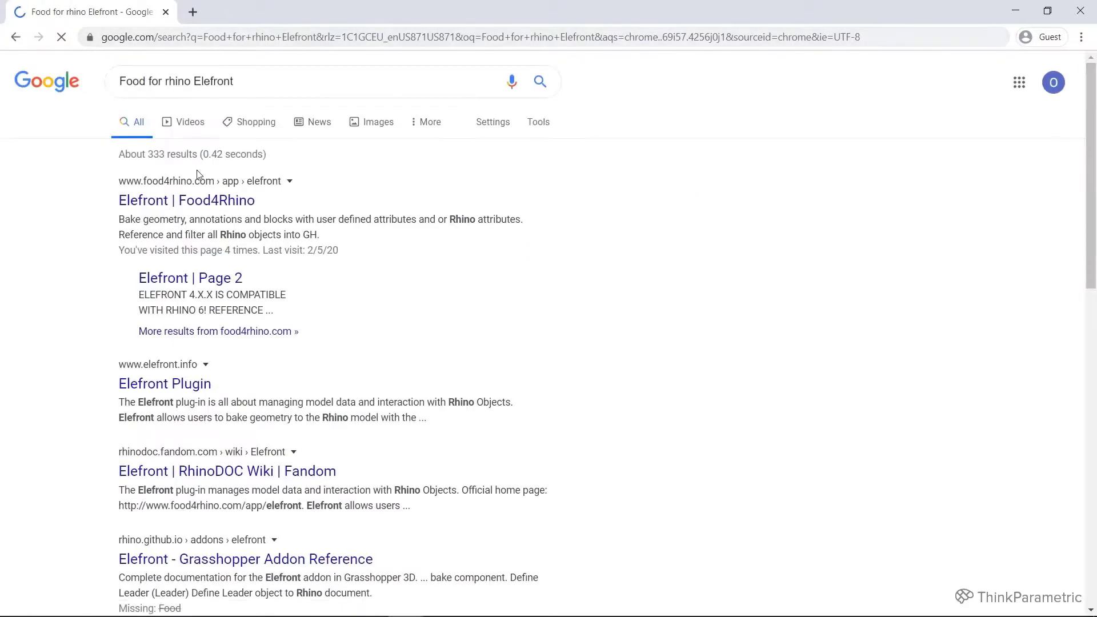
left_click(185, 200)
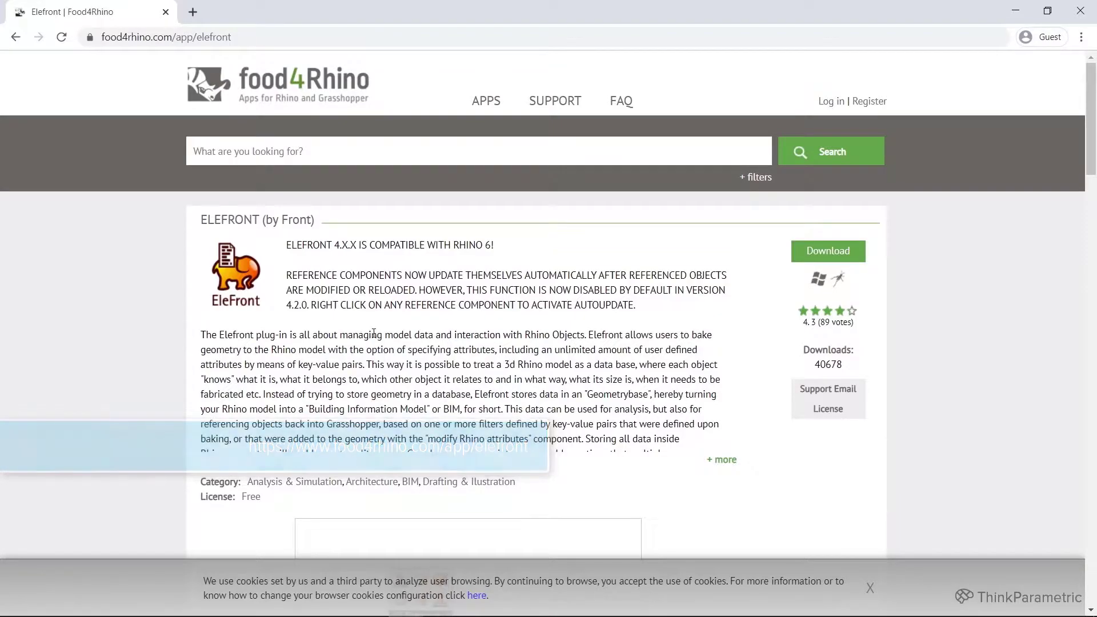
scroll(374, 335, "down", 1)
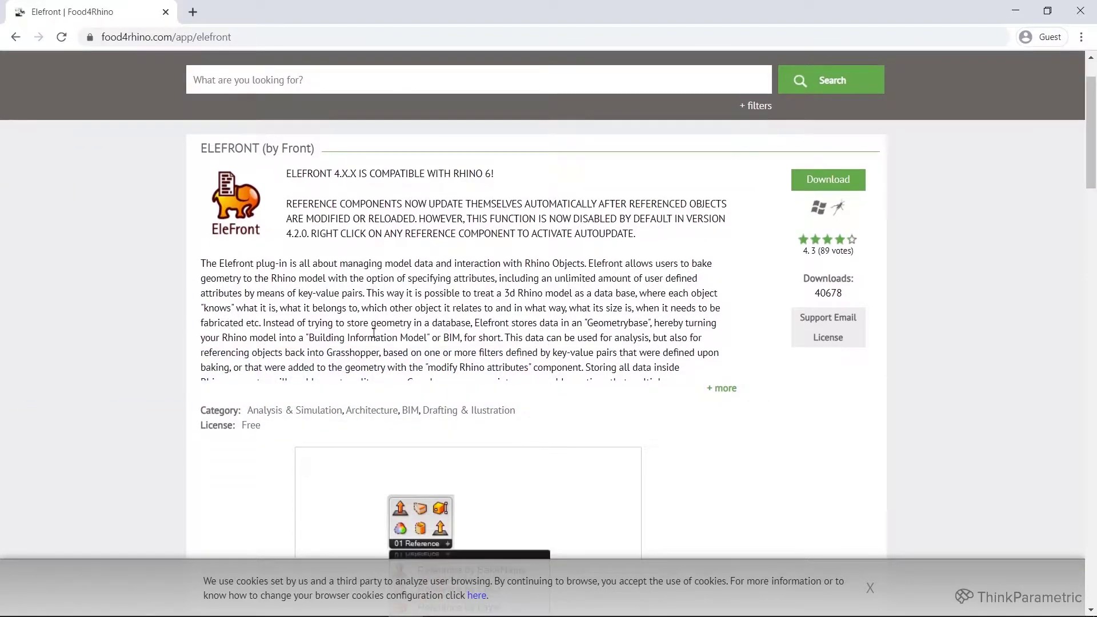
scroll(374, 330, "up", 1)
scroll(375, 330, "down", 1)
scroll(374, 331, "down", 3)
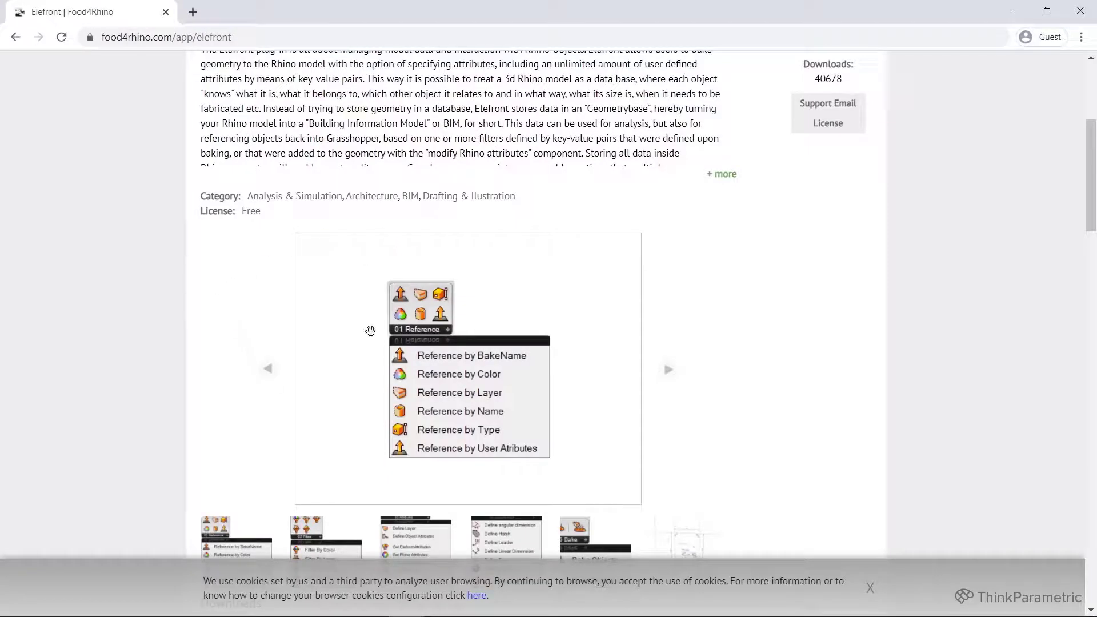
scroll(404, 334, "down", 1)
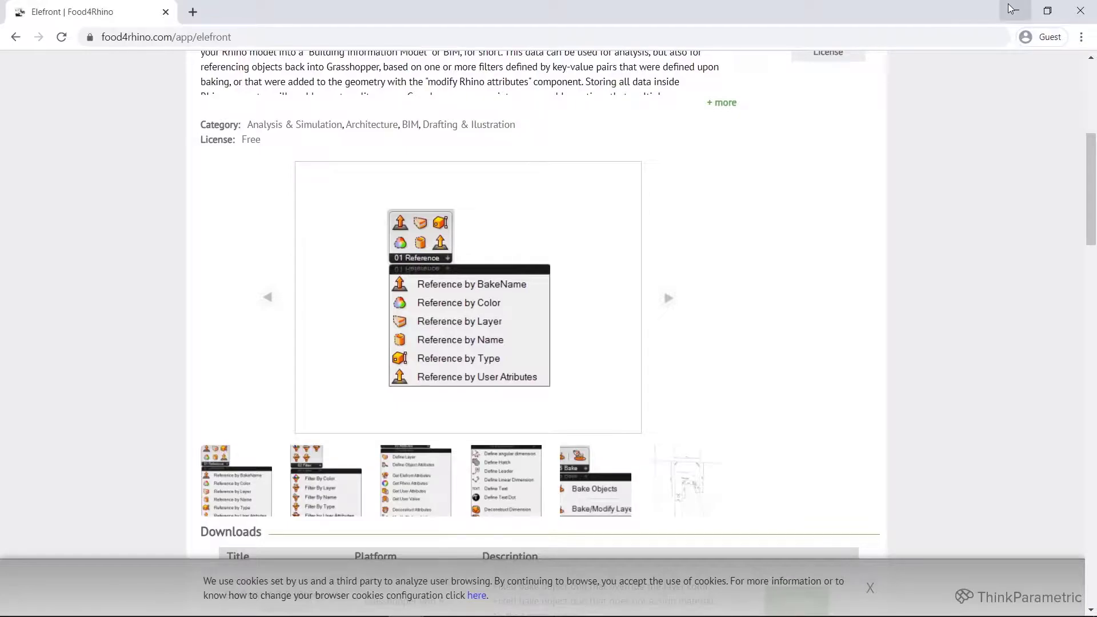
left_click(1012, 8)
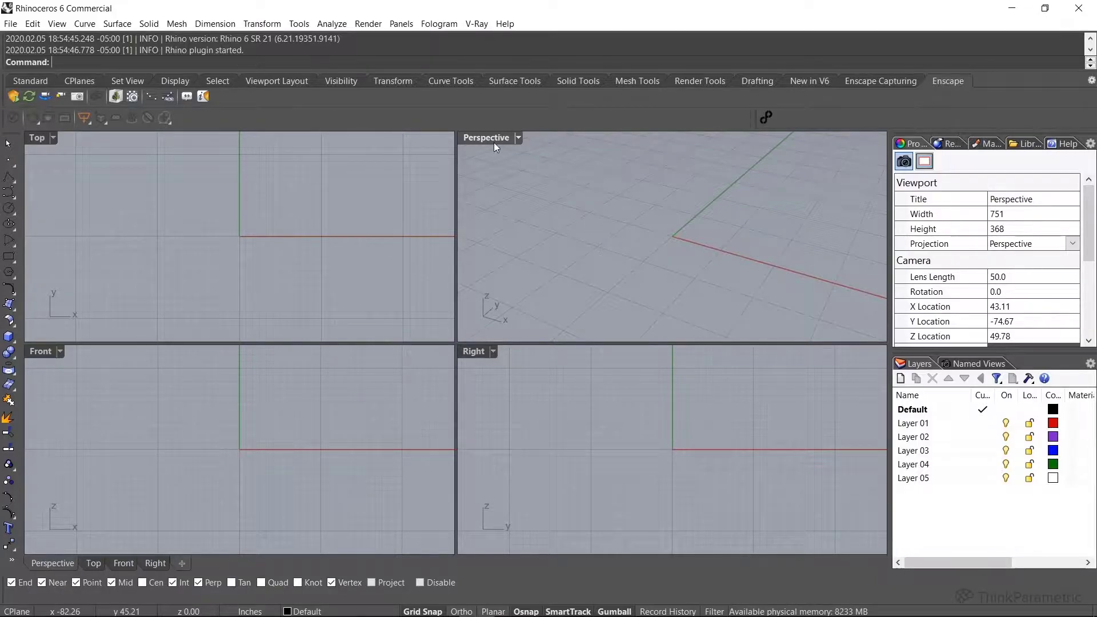
type("Grasshopper")
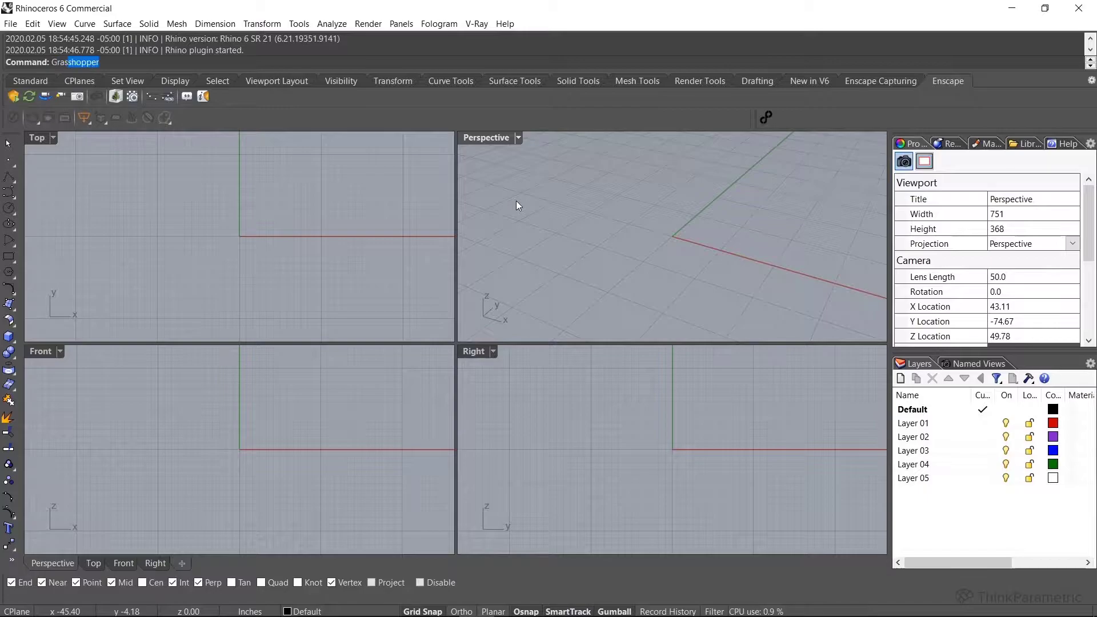
Launch Grasshopper, snap it right of Rhino, and place a Rectangle component.
key("Return")
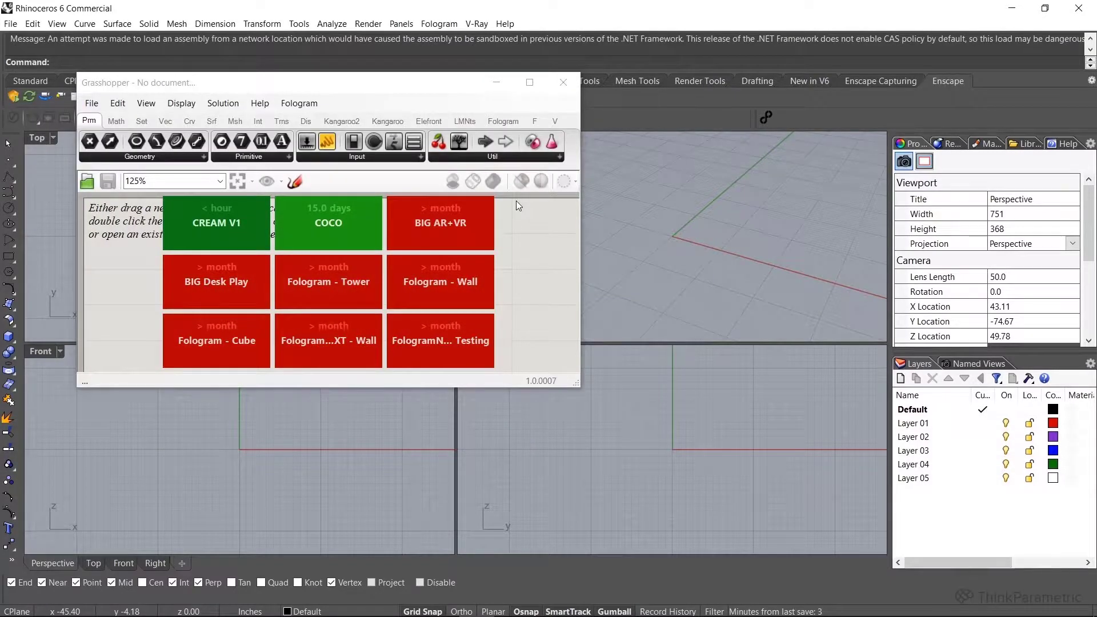
mouse_move(424, 83)
left_mouse_down()
mouse_move(758, 126)
mouse_move(1092, 257)
left_mouse_up()
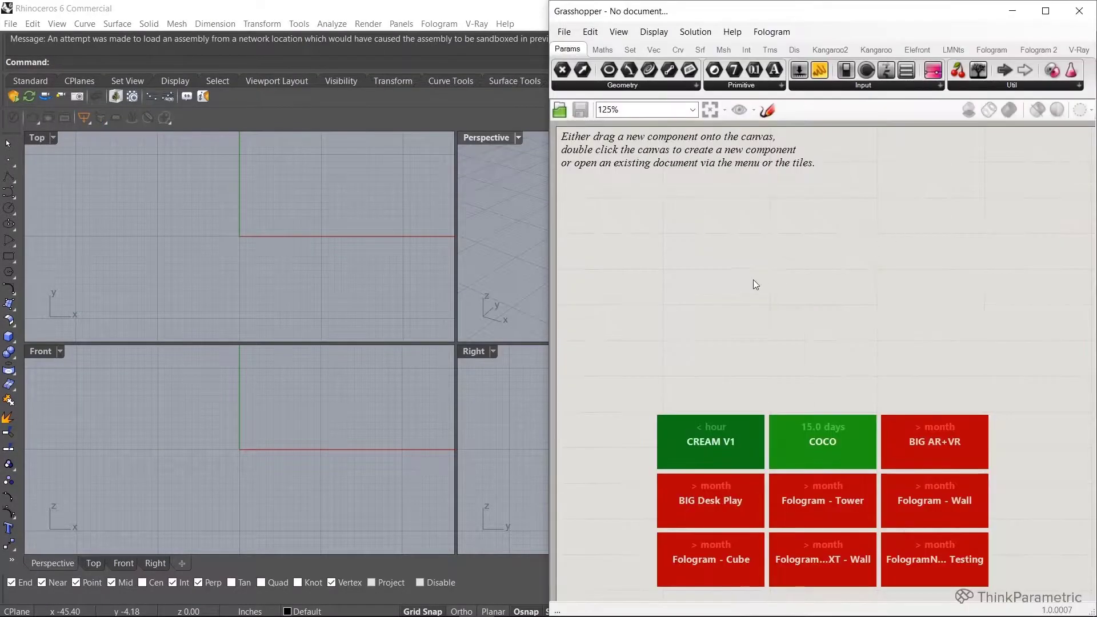
double_click(742, 276)
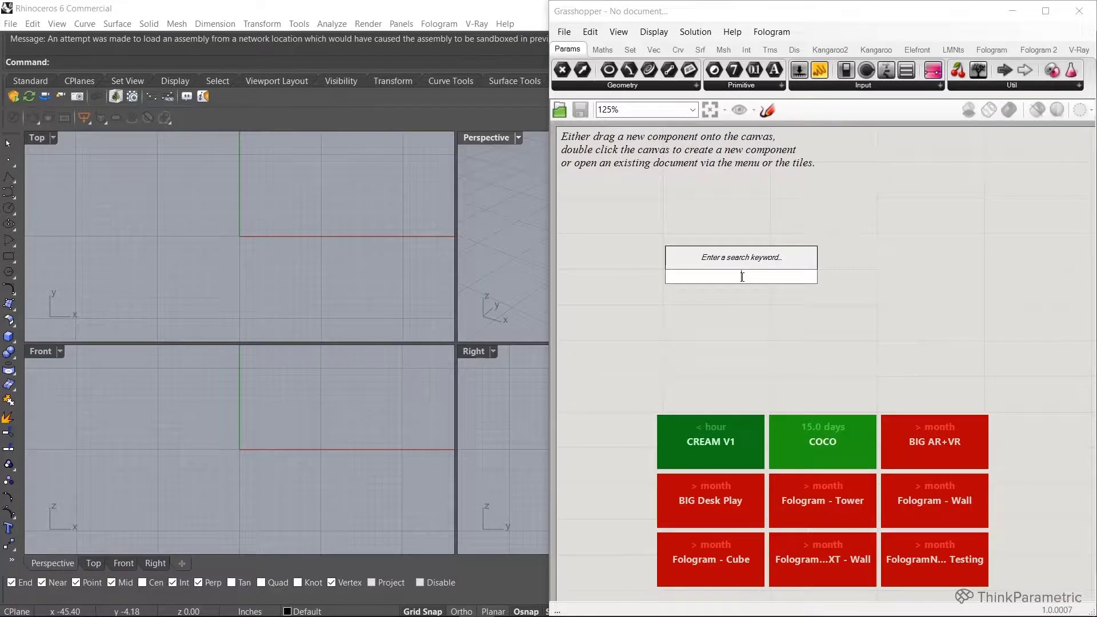
type("rec")
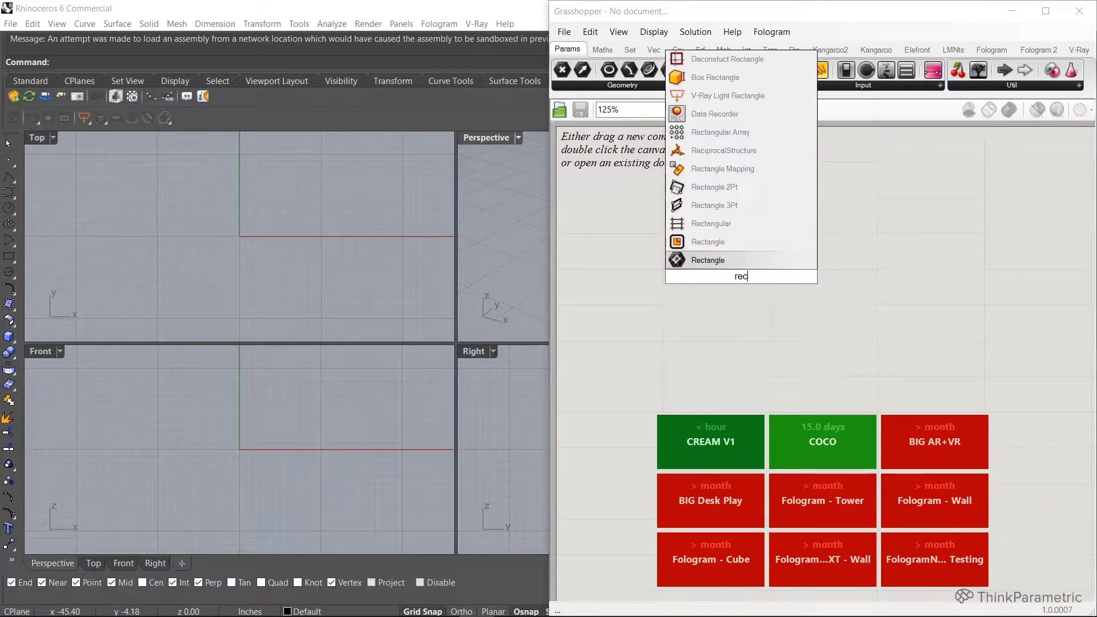
left_click(708, 260)
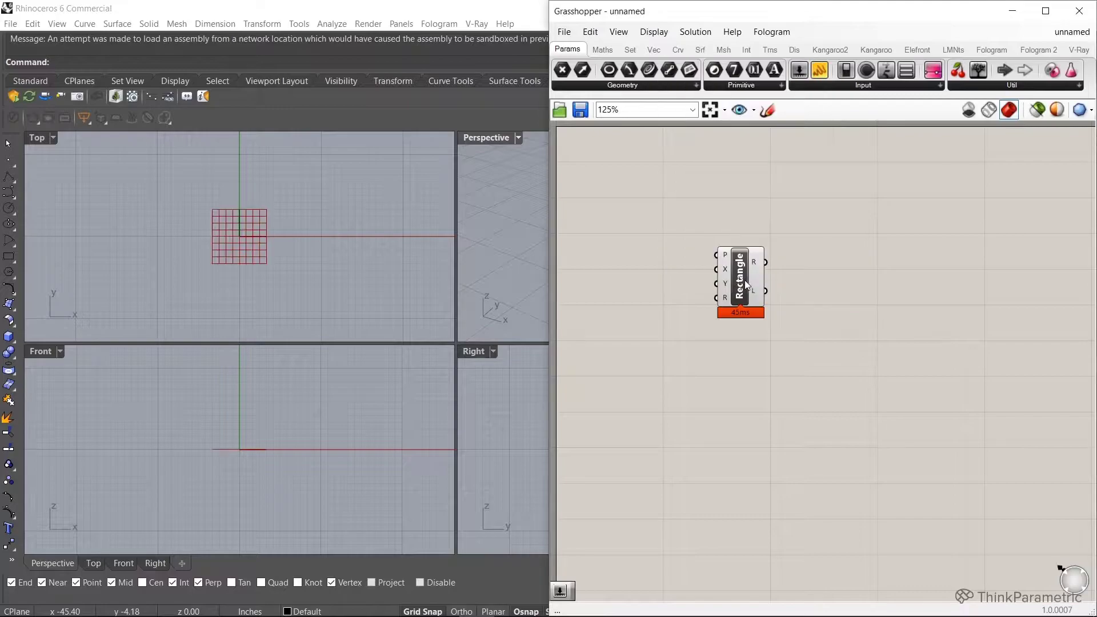
left_click_drag(744, 281, 774, 289)
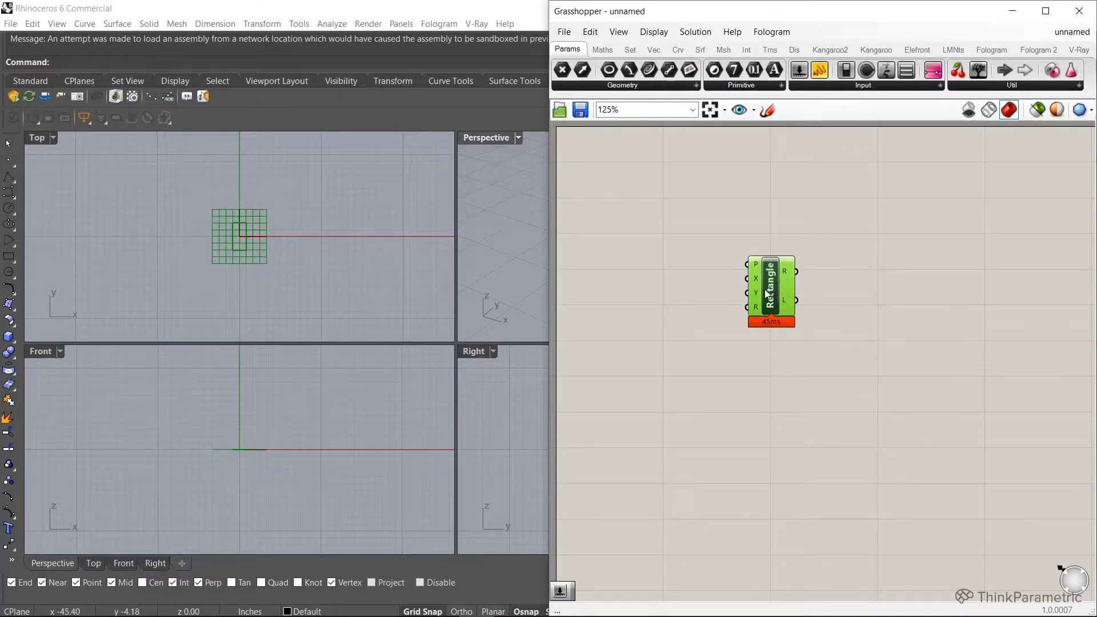
Maximize the Top viewport to show the rectangle preview at the origin.
left_click(700, 251)
left_click(777, 288)
scroll(728, 276, "down", 2)
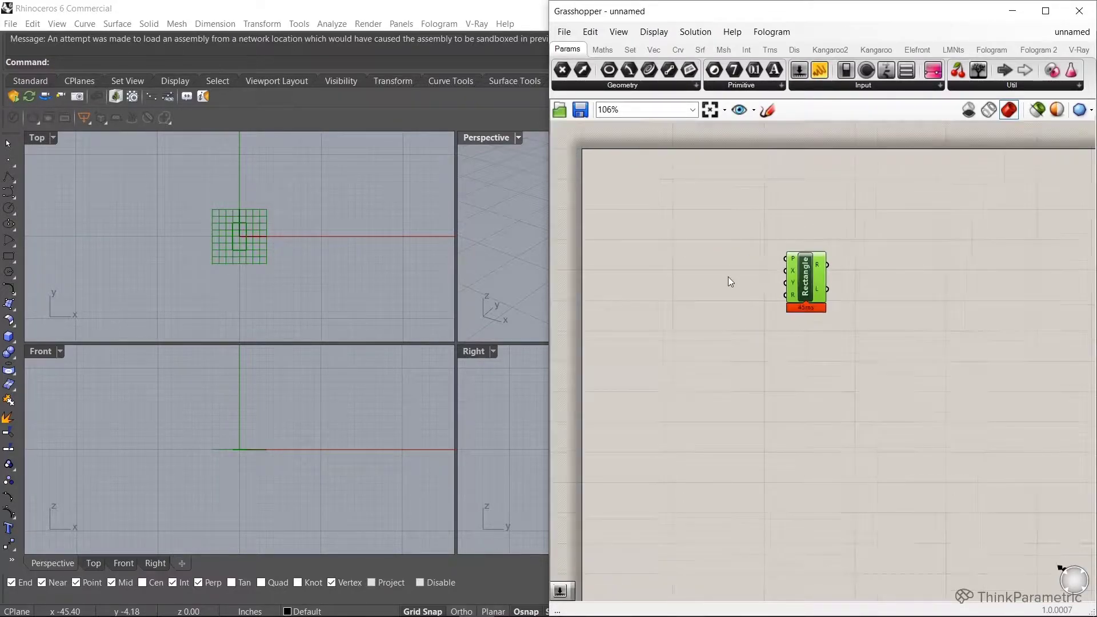
left_click(727, 276)
left_click(805, 269)
left_click(663, 251)
left_click(147, 191)
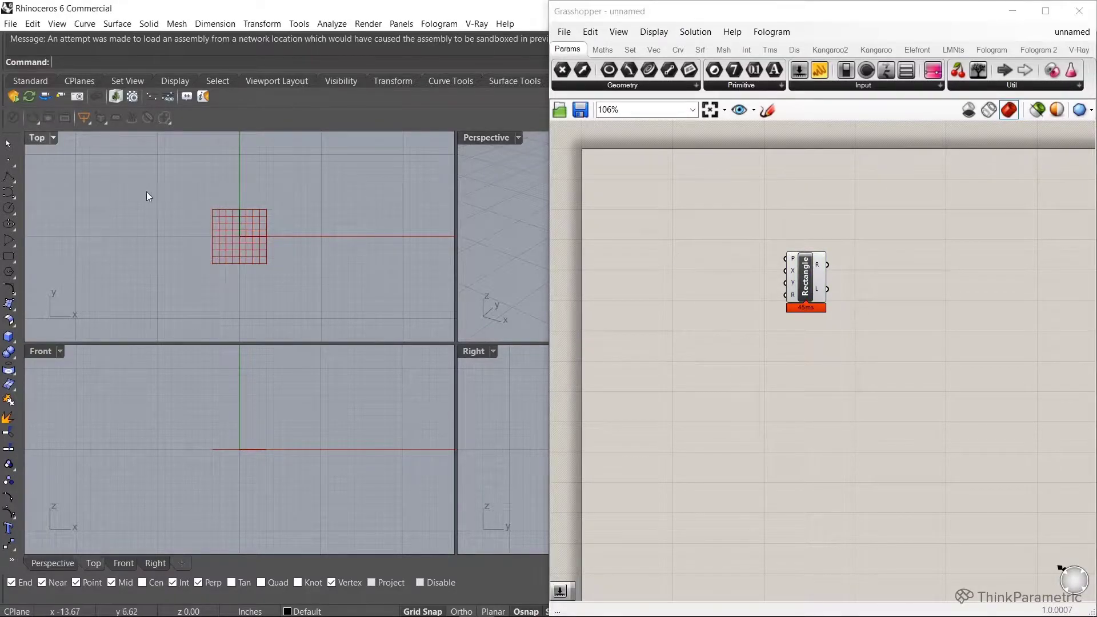
scroll(257, 205, "down", 2)
scroll(269, 188, "down", 1)
right_click_drag(218, 221, 264, 260)
double_click(36, 137)
scroll(355, 319, "down", 3)
right_click_drag(355, 317, 292, 321)
left_click_drag(804, 279, 826, 298)
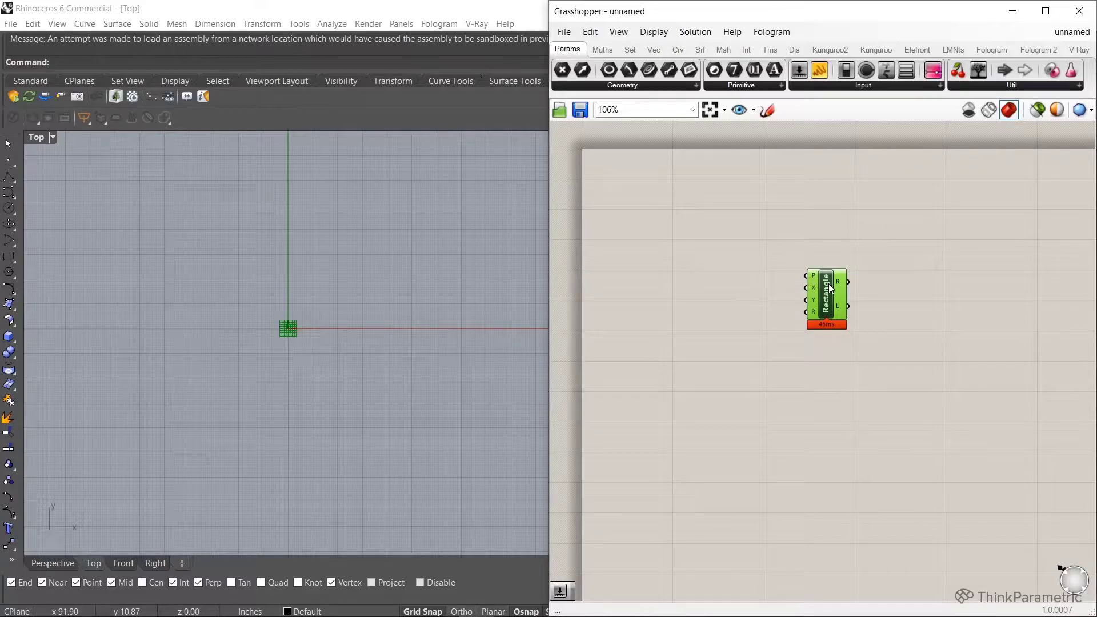
left_click(760, 312)
scroll(761, 311, "down", 2)
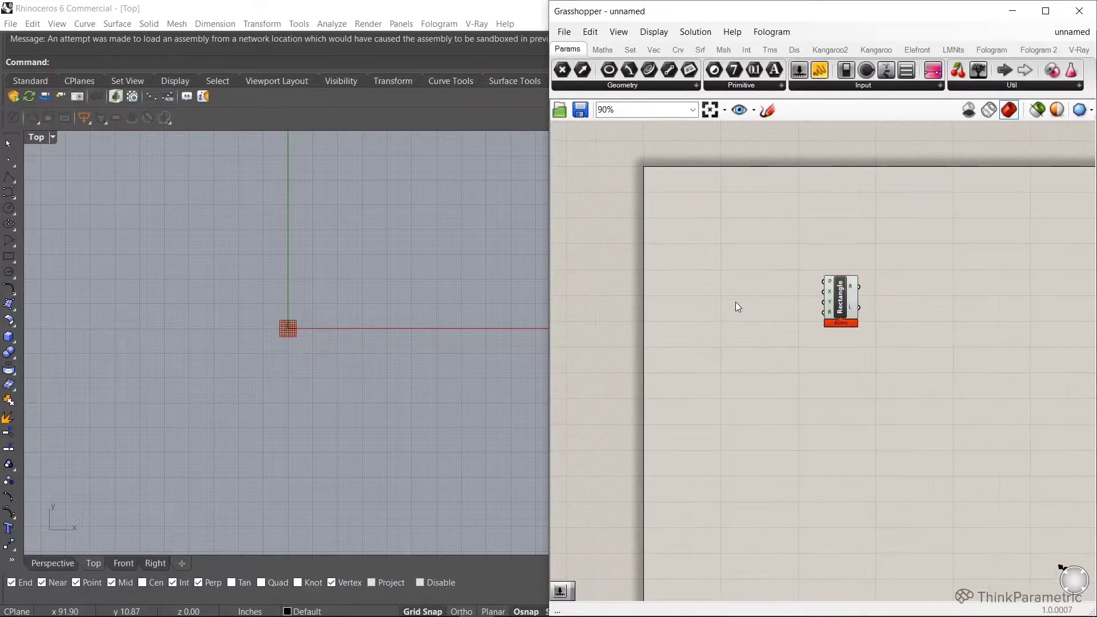
Add a slider at 60 named Width, wired to the Rectangle's X size.
double_click(735, 302)
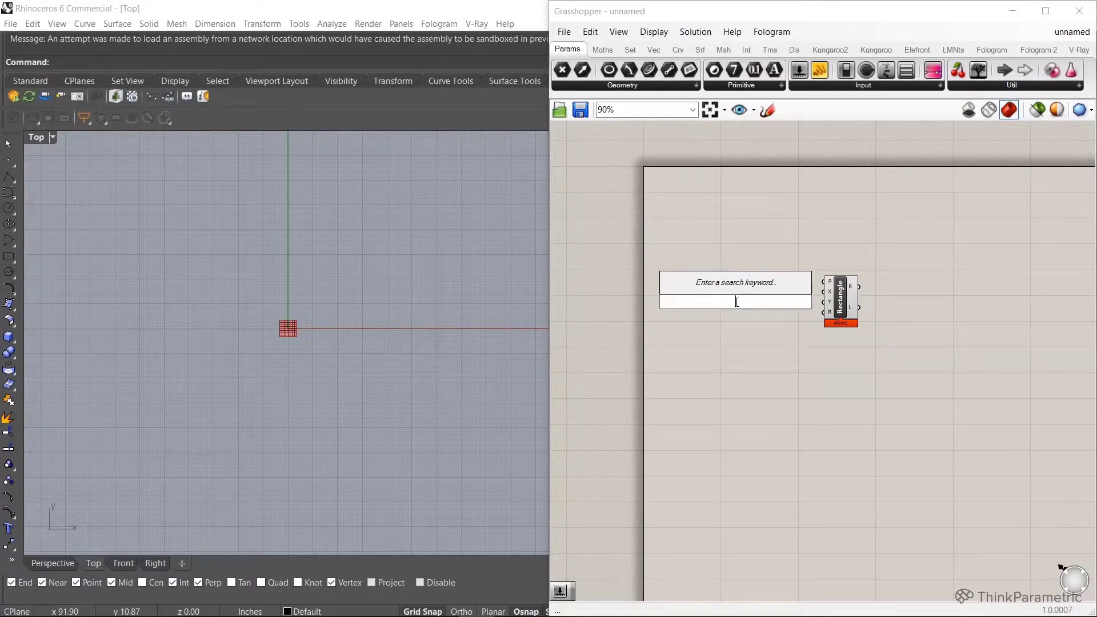
type("60")
key("Return")
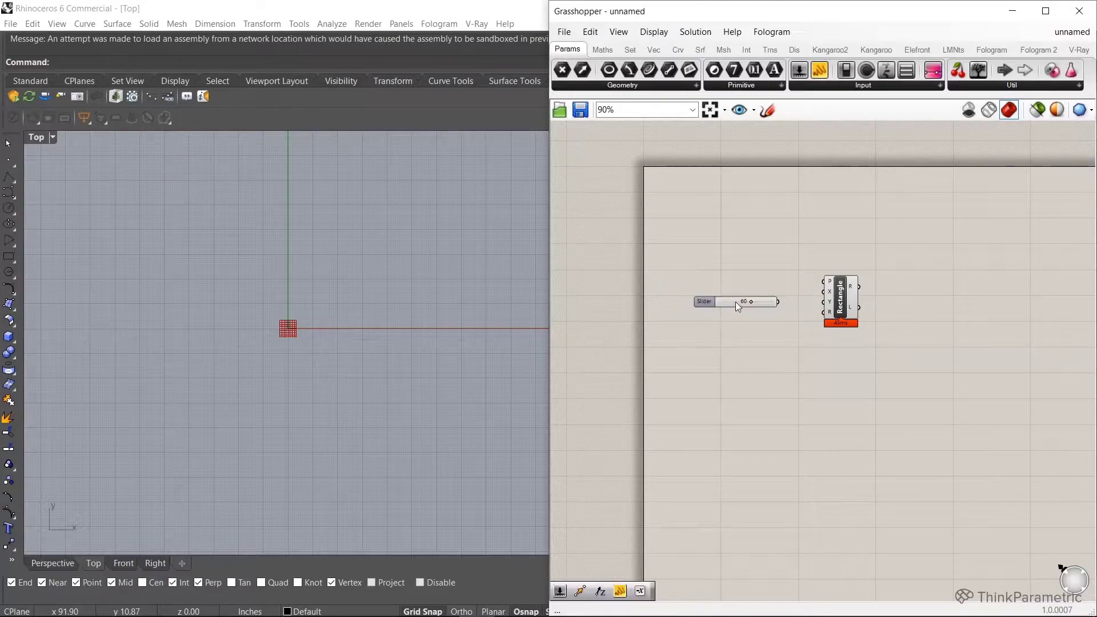
scroll(736, 301, "up", 2)
left_click(703, 298)
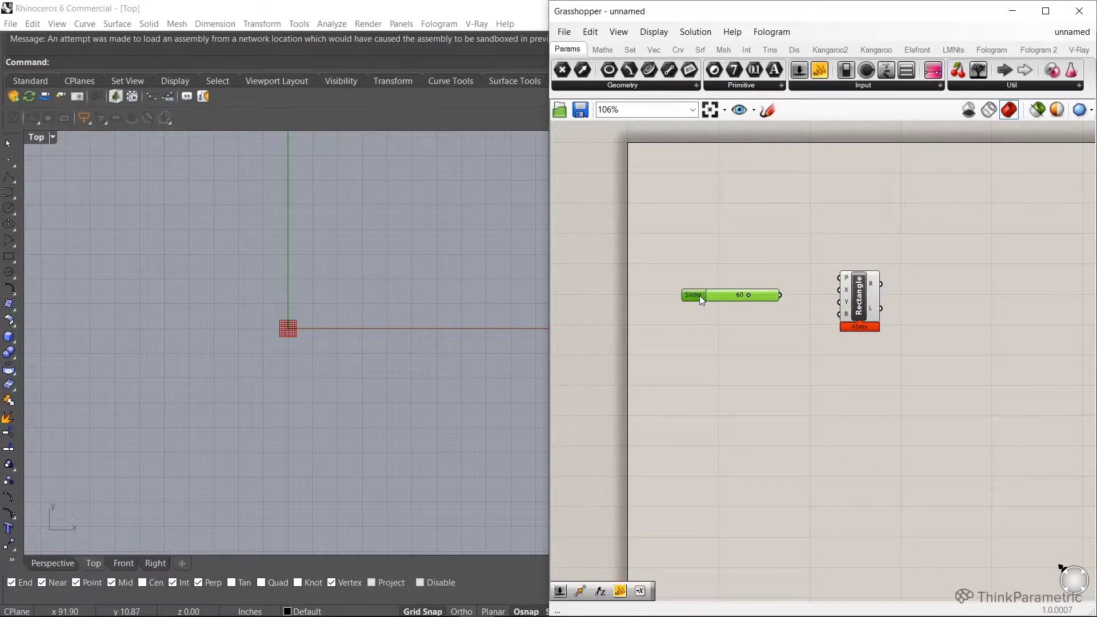
right_click(699, 296)
type("Width")
key("Return")
left_click_drag(783, 295, 839, 289)
left_click(759, 295)
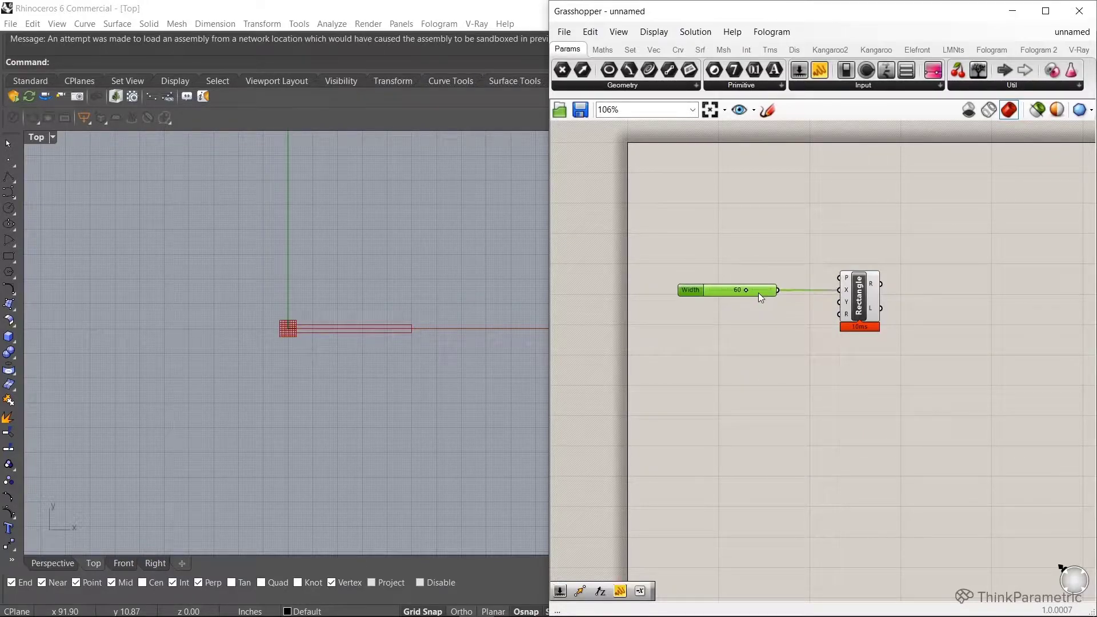
left_click(859, 300)
left_click(700, 314)
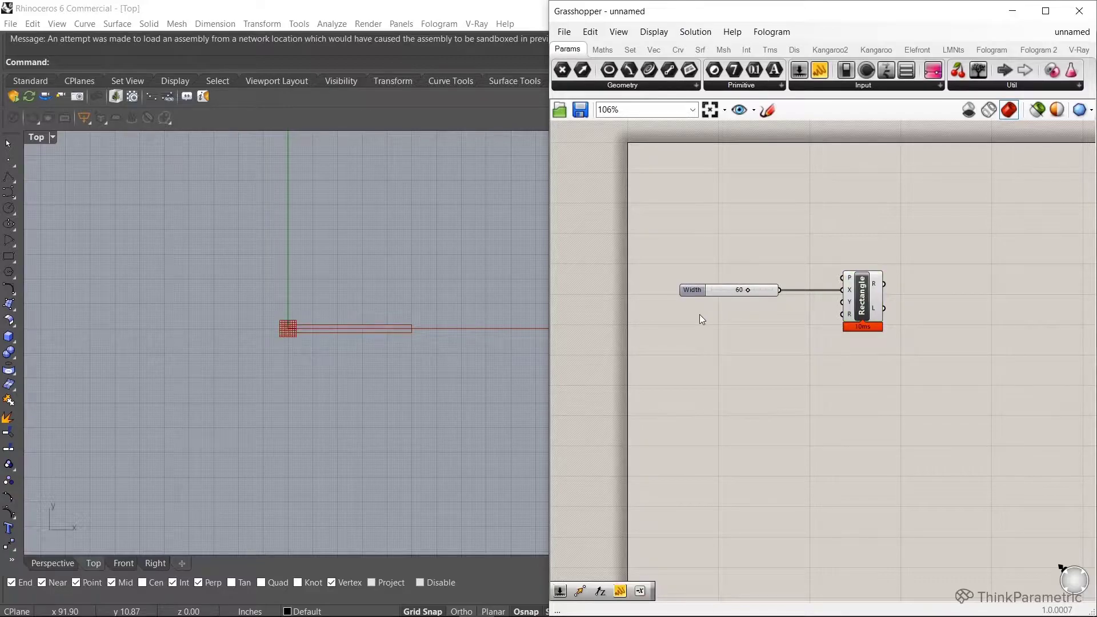
Add a slider at 120 named Length, wired to the Rectangle's Y size.
double_click(699, 315)
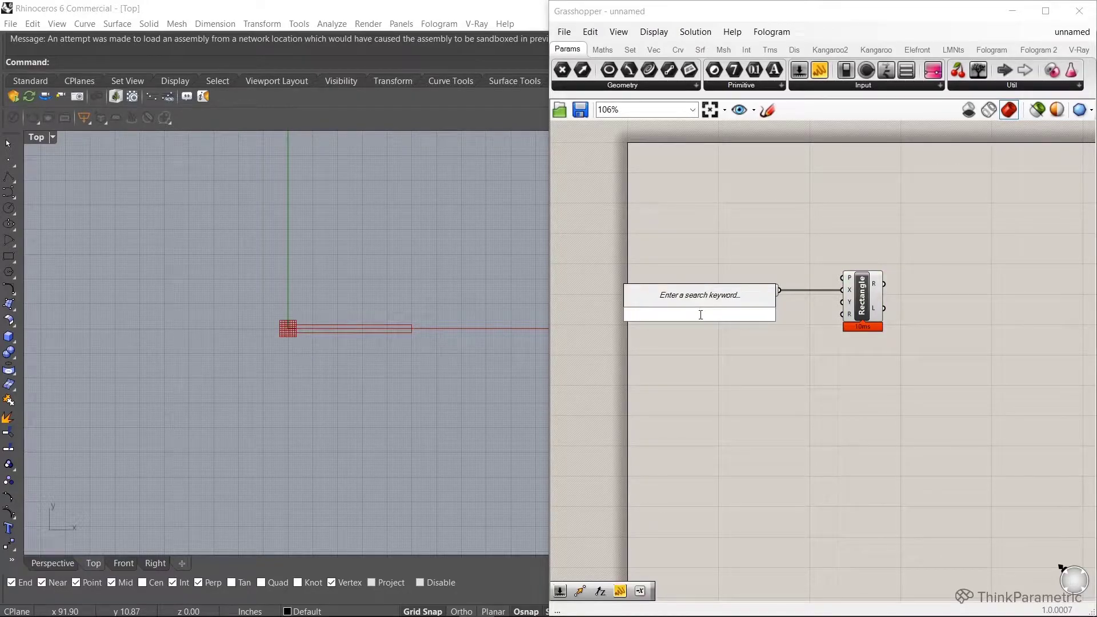
type("120")
key("Return")
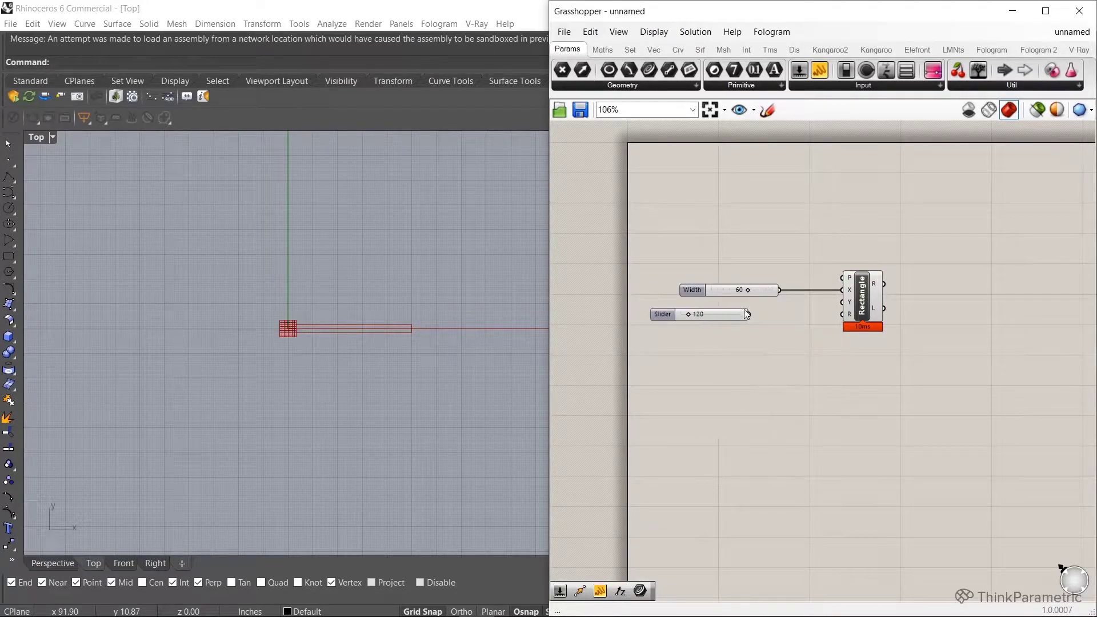
left_click_drag(749, 314, 847, 301)
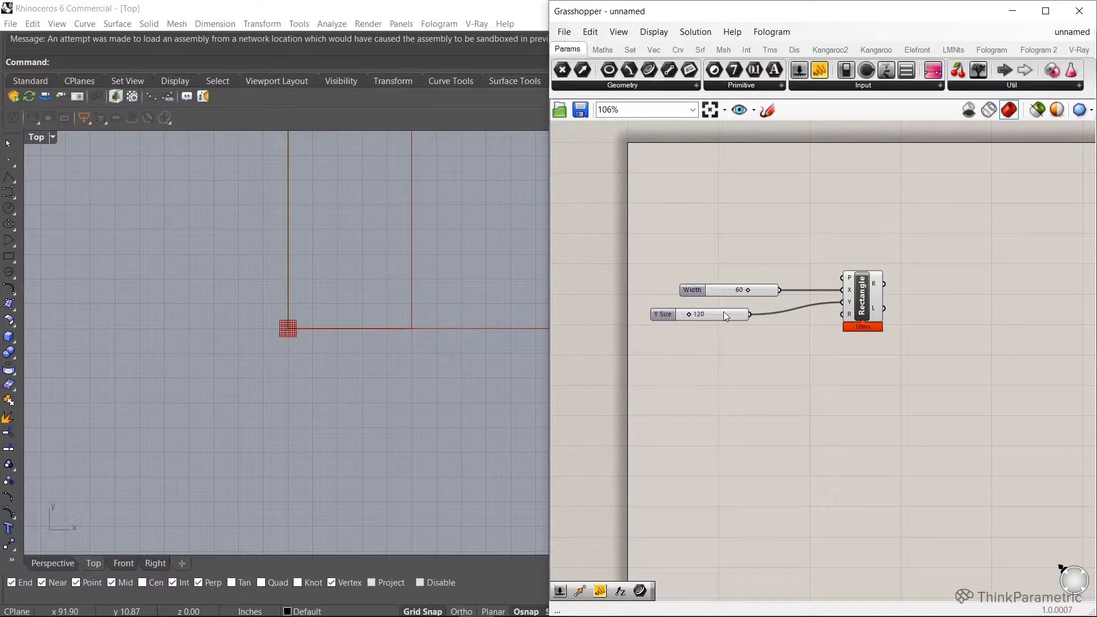
left_click_drag(724, 314, 750, 302)
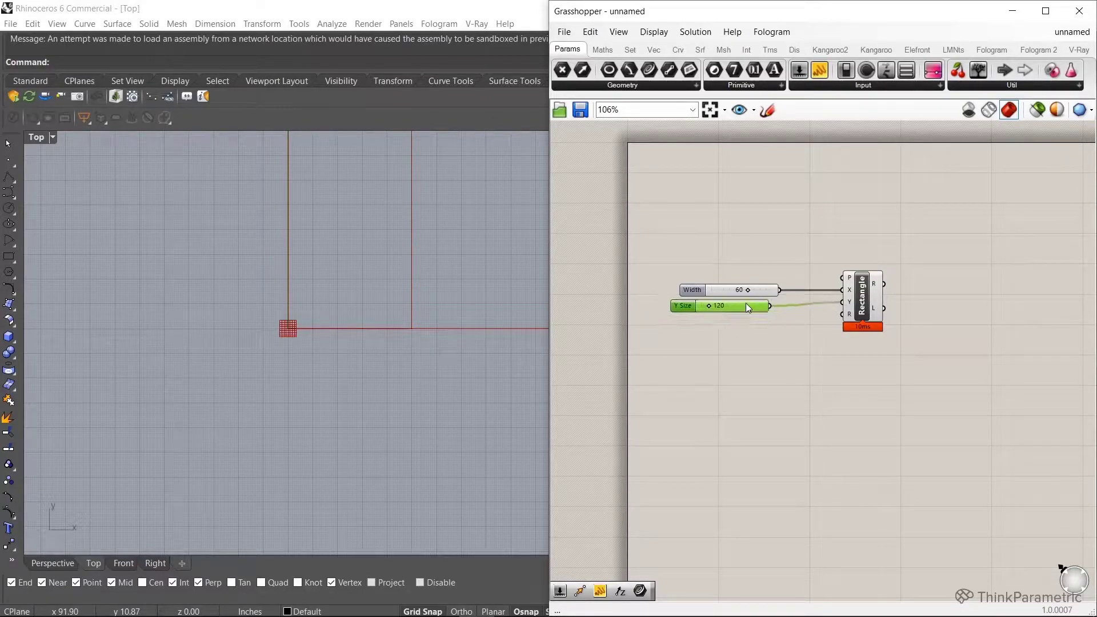
right_click(694, 306)
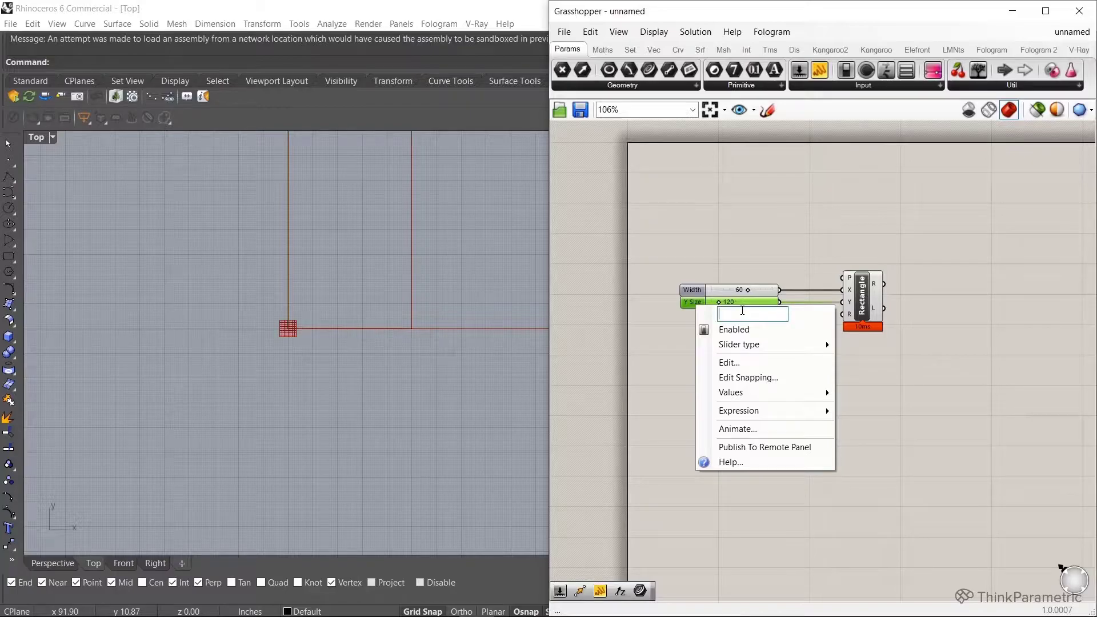
type("Length")
key("Return")
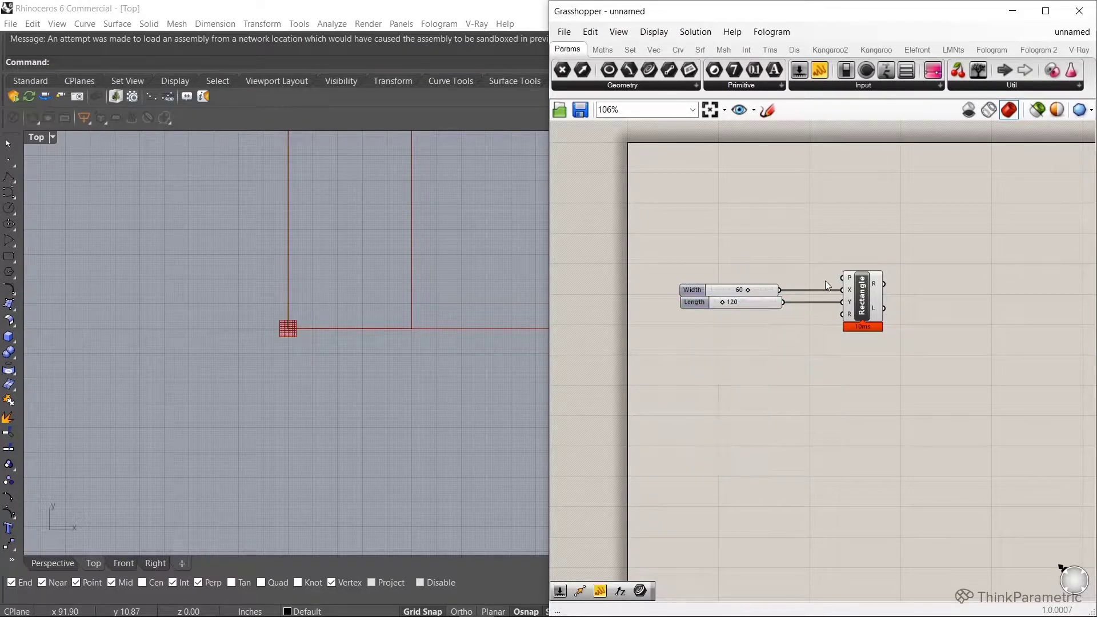
scroll(164, 378, "down", 2)
scroll(137, 416, "down", 2)
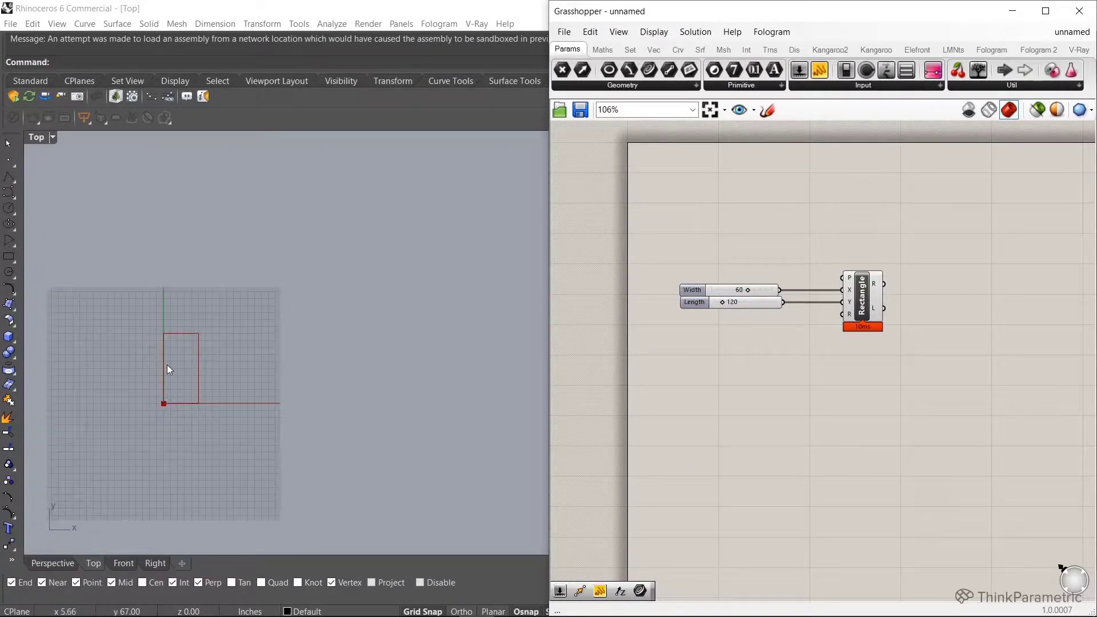
left_click(53, 563)
scroll(194, 377, "up", 3)
scroll(157, 361, "down", 2)
scroll(196, 325, "down", 2)
scroll(236, 373, "down", 1)
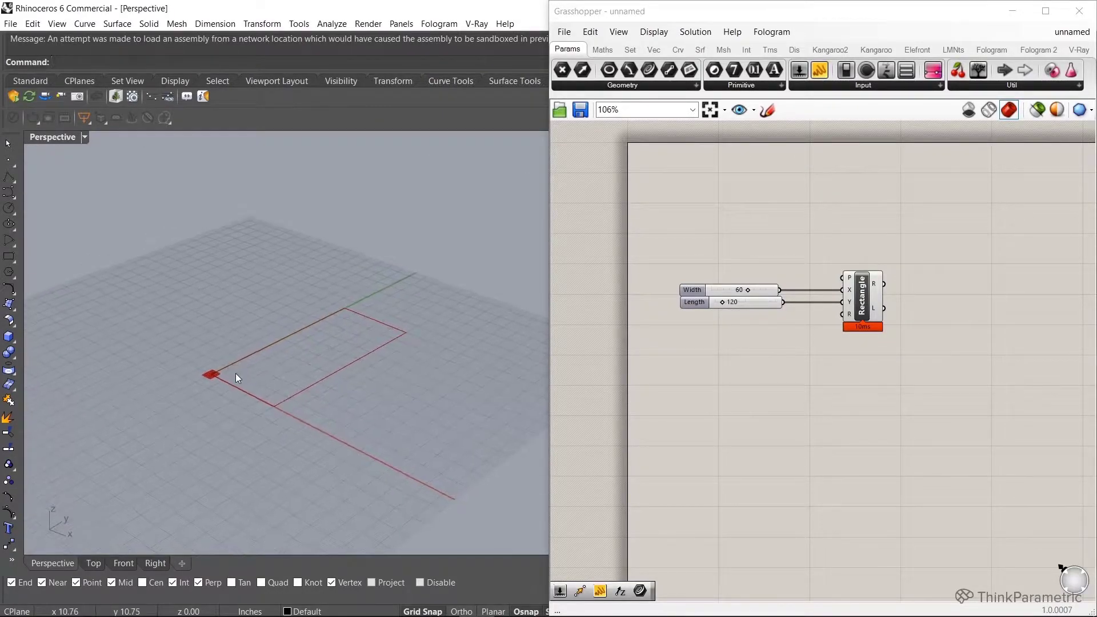
left_click(793, 330)
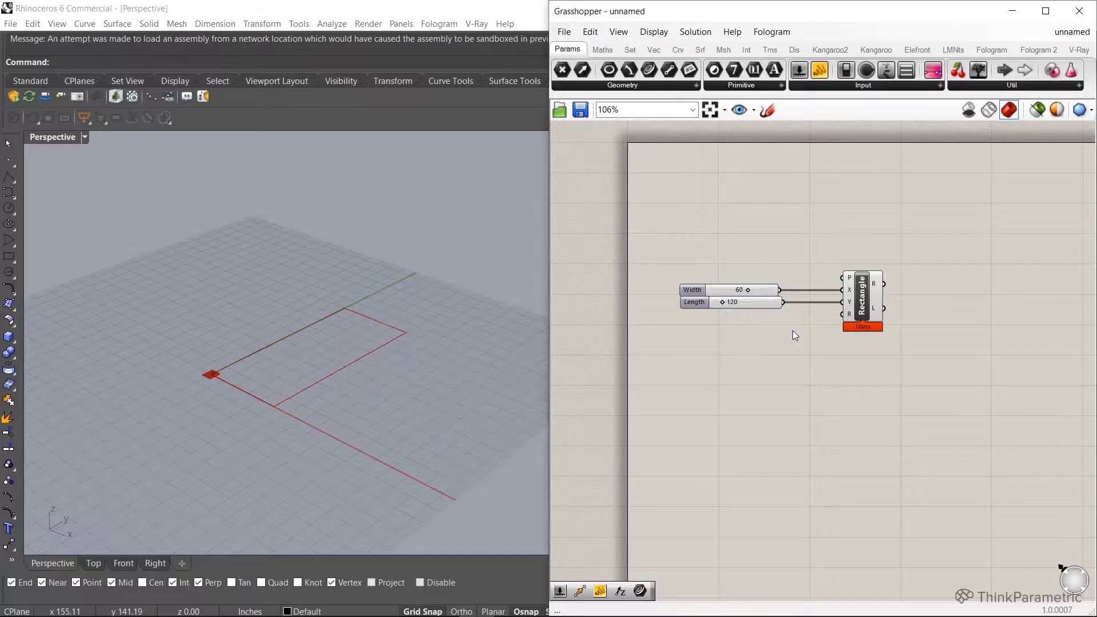
left_click(850, 318)
left_click_drag(810, 319, 754, 275)
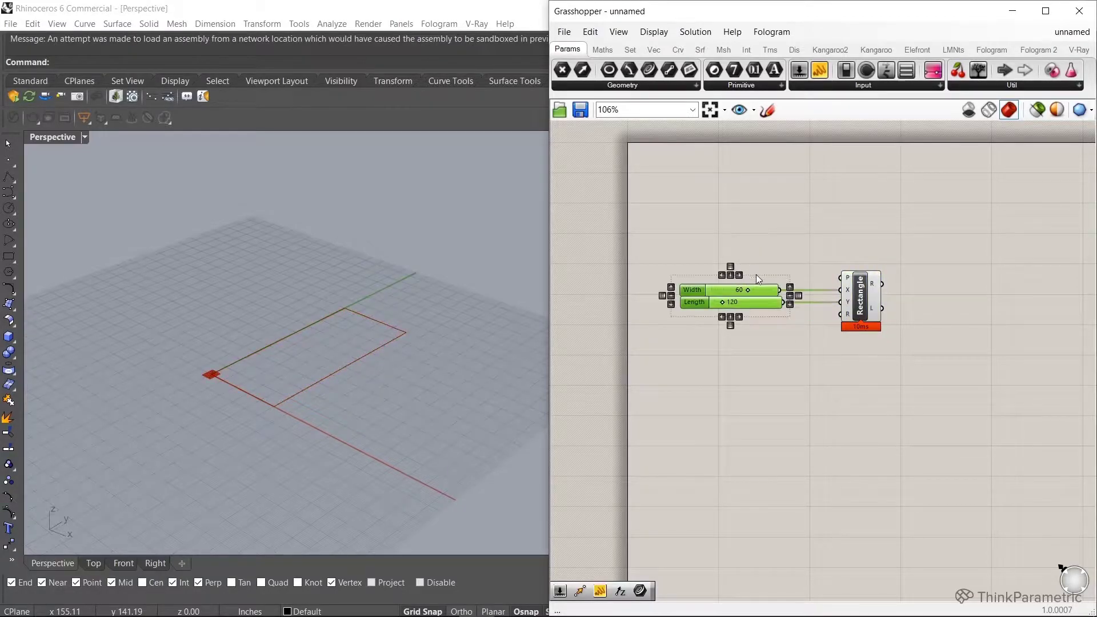
left_click(666, 247)
scroll(753, 265, "down", 3)
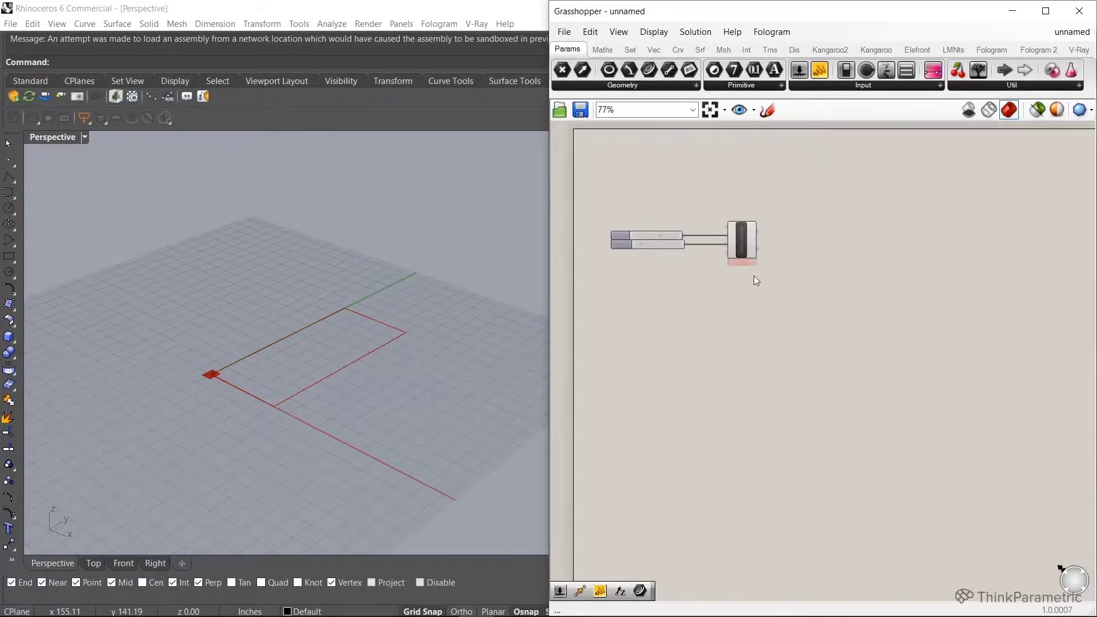
left_click(752, 262)
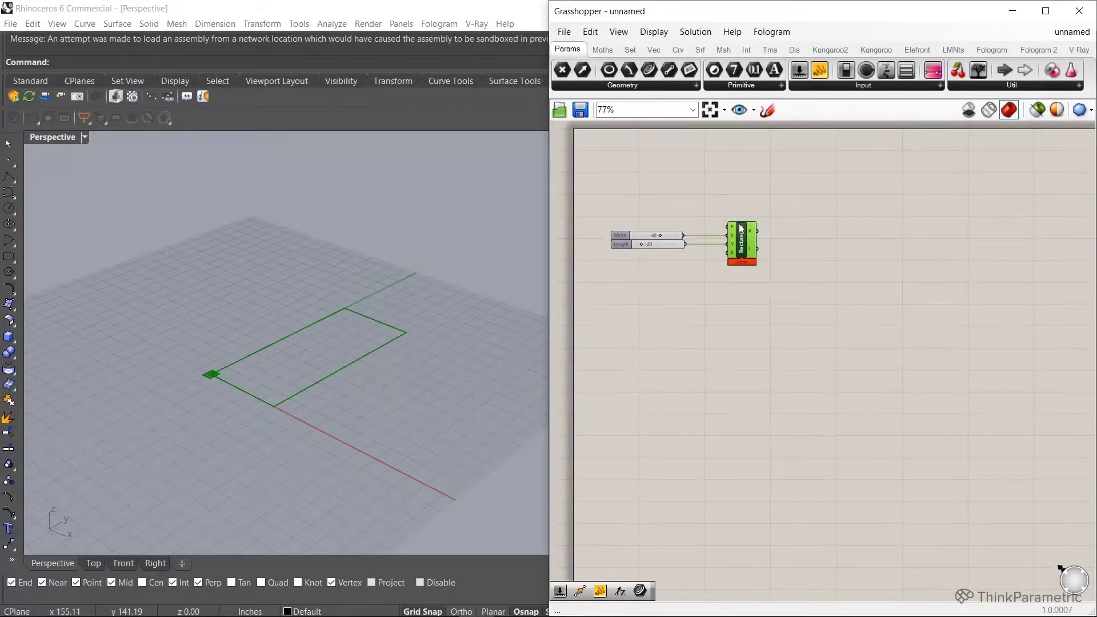
left_click(751, 294)
scroll(747, 239, "up", 2)
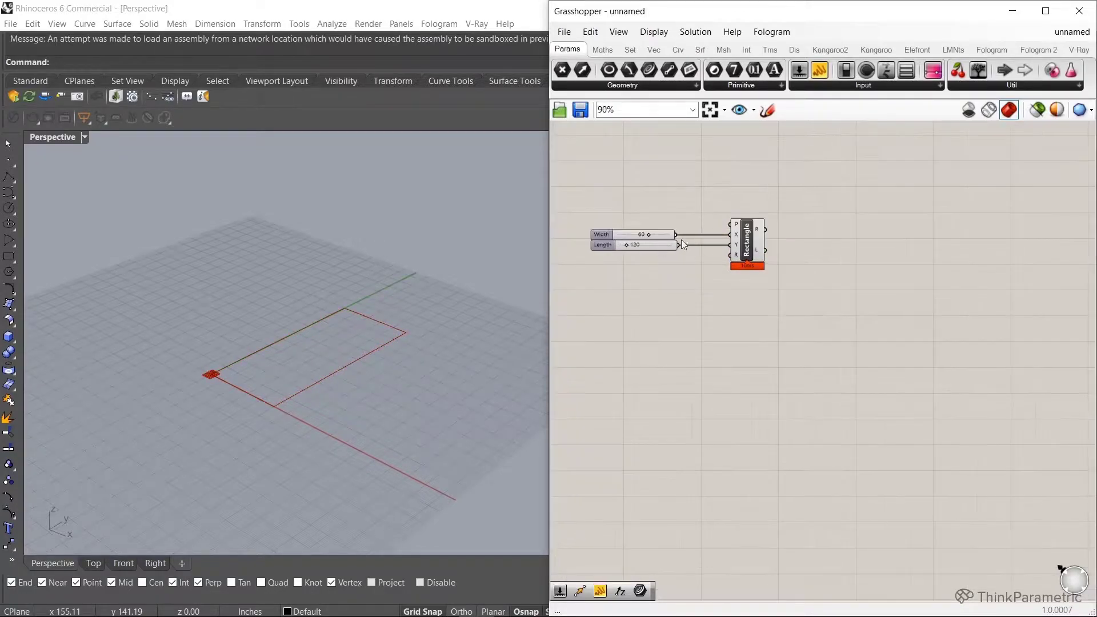
right_click_drag(642, 306, 731, 339)
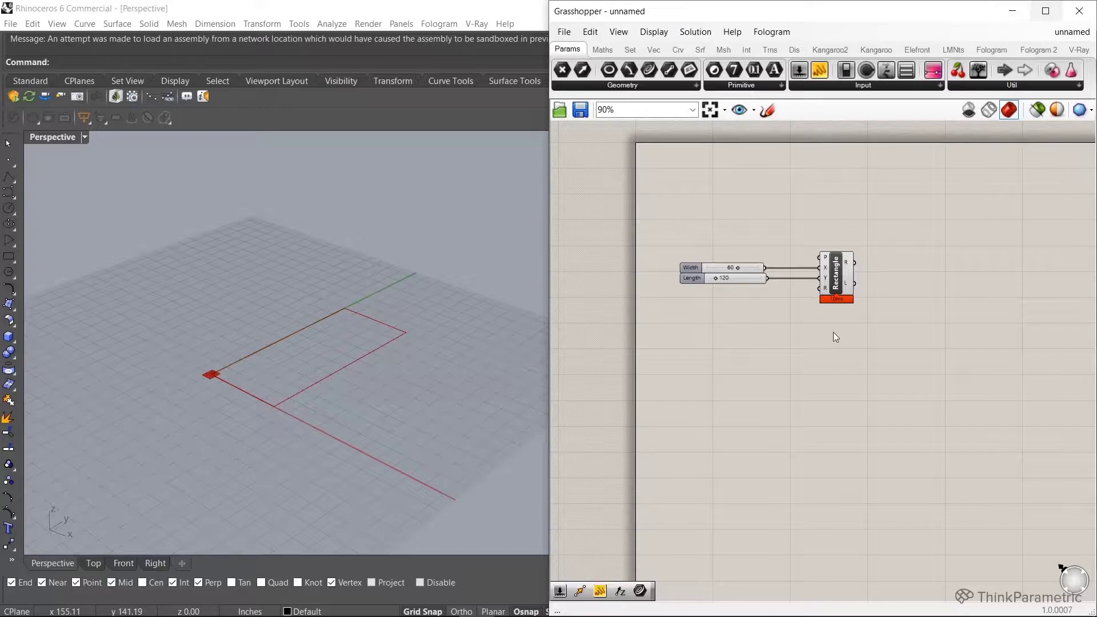
Copy the Length slider and Rectangle to a spot below the originals.
left_click_drag(876, 369, 684, 226)
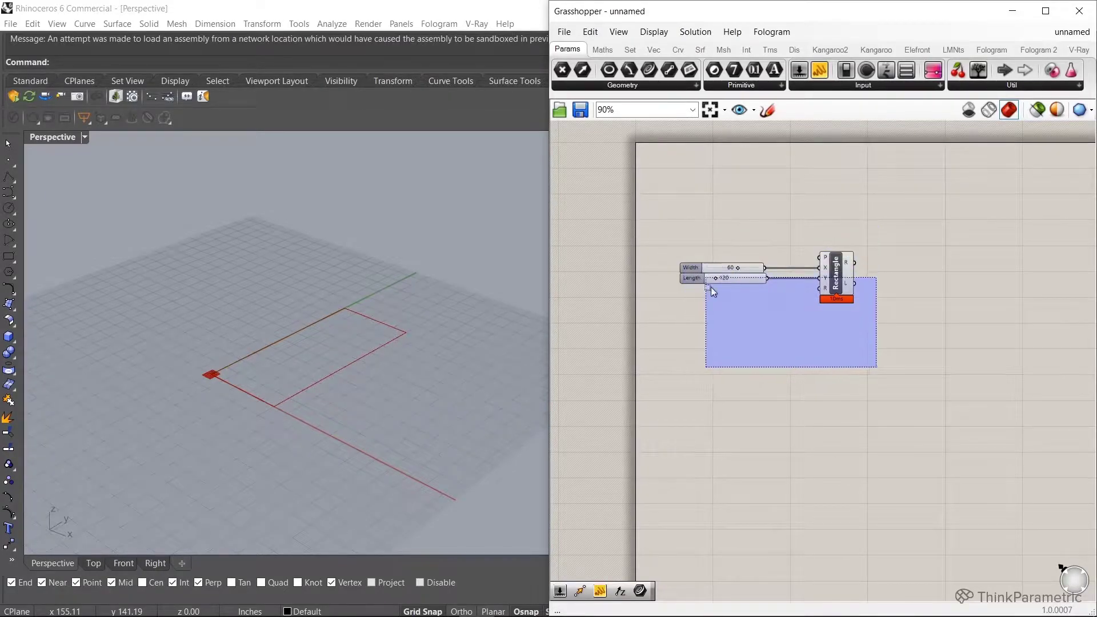
left_click_drag(713, 294, 707, 283)
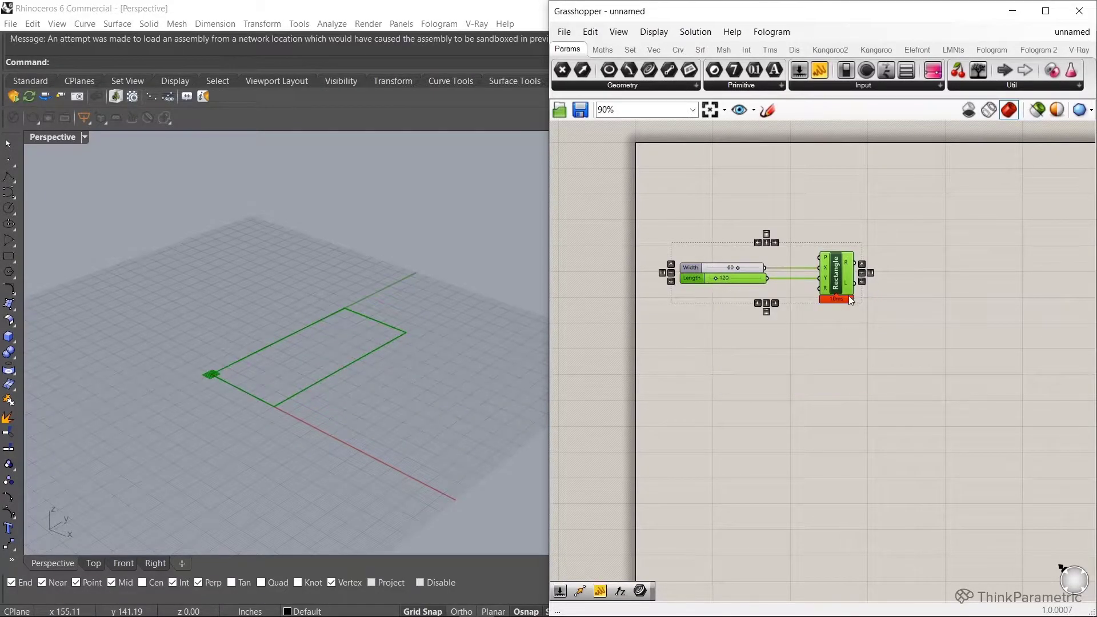
mouse_move(849, 297)
left_mouse_down()
mouse_move(846, 429)
mouse_move(835, 394)
left_mouse_up()
left_click(790, 373)
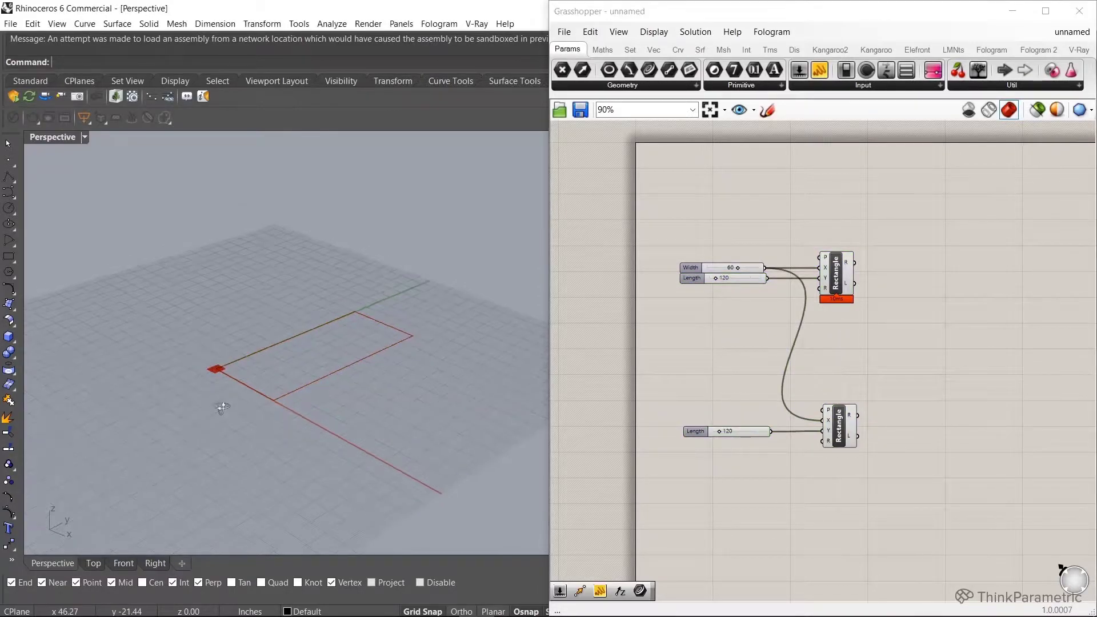
scroll(221, 407, "down", 3)
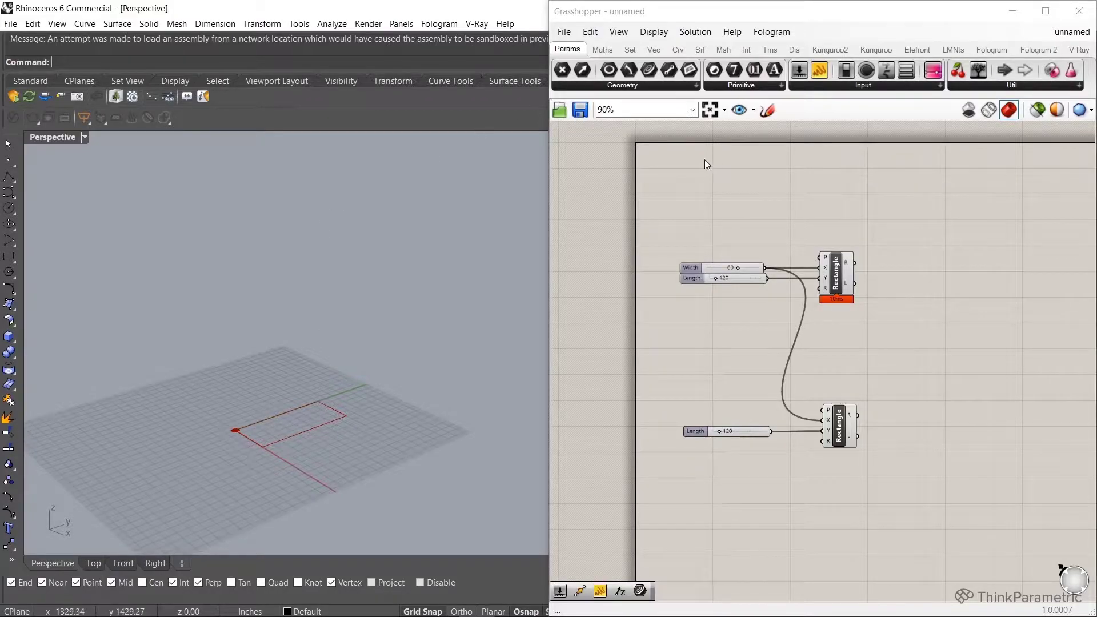
left_click(840, 424)
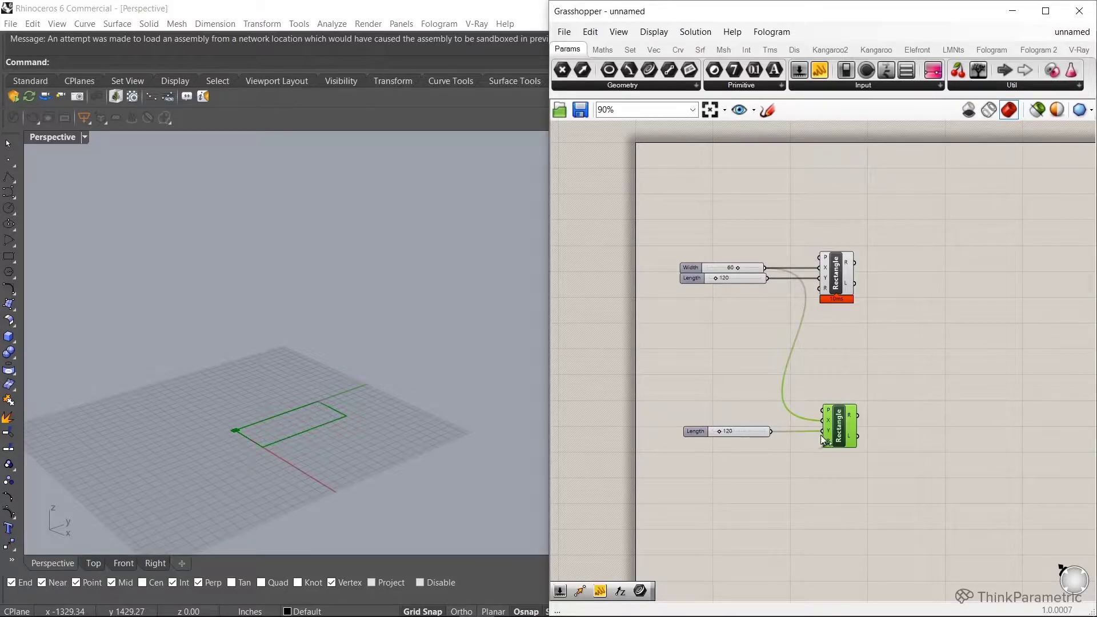
scroll(721, 431, "up", 1)
left_click_drag(721, 431, 723, 433)
scroll(721, 438, "up", 2)
Replace the copied slider with a 90 slider named Length 2 on the lower rectangle's Y.
left_click(727, 459)
double_click(728, 458)
type("90")
key("Return")
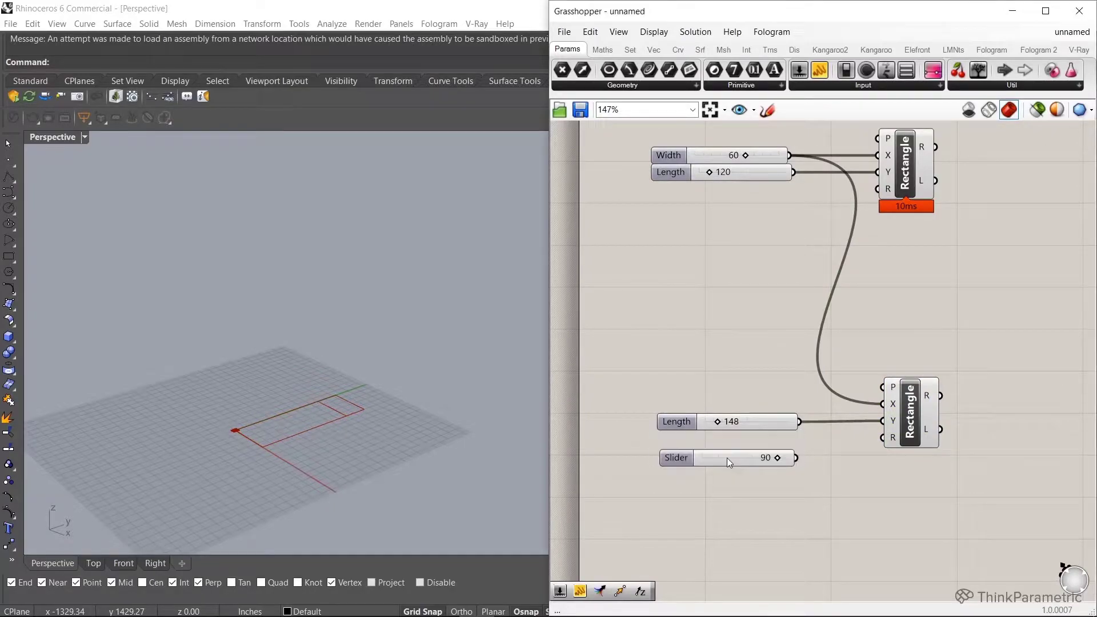
left_click_drag(797, 457, 883, 421)
left_click(682, 419)
key("Delete")
left_click_drag(676, 457, 669, 421)
right_click(669, 422)
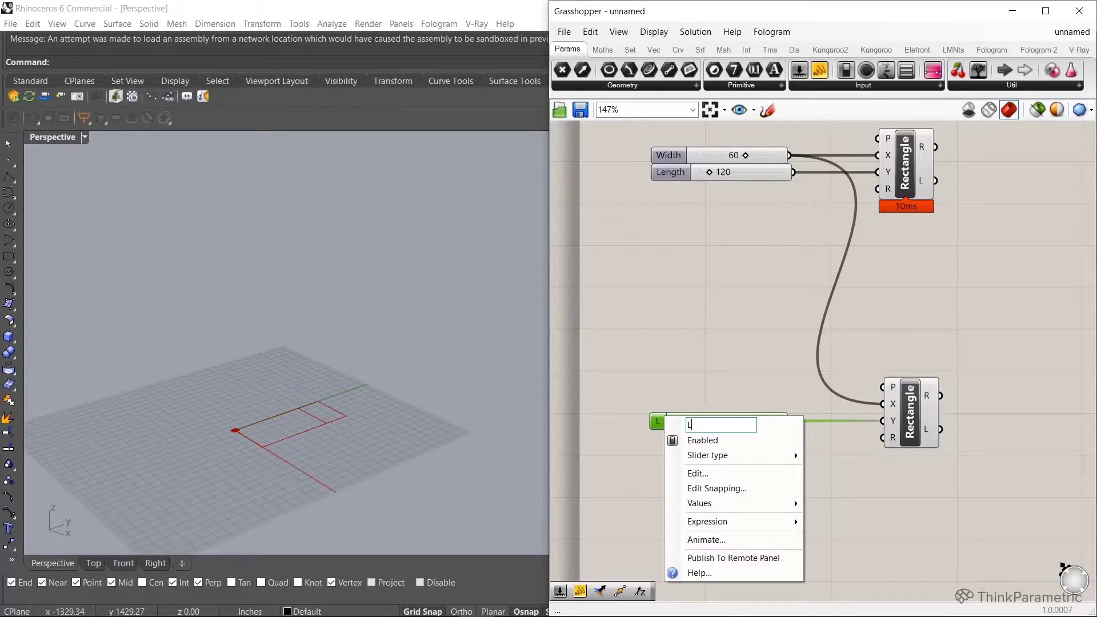
type("Length 2")
key("Return")
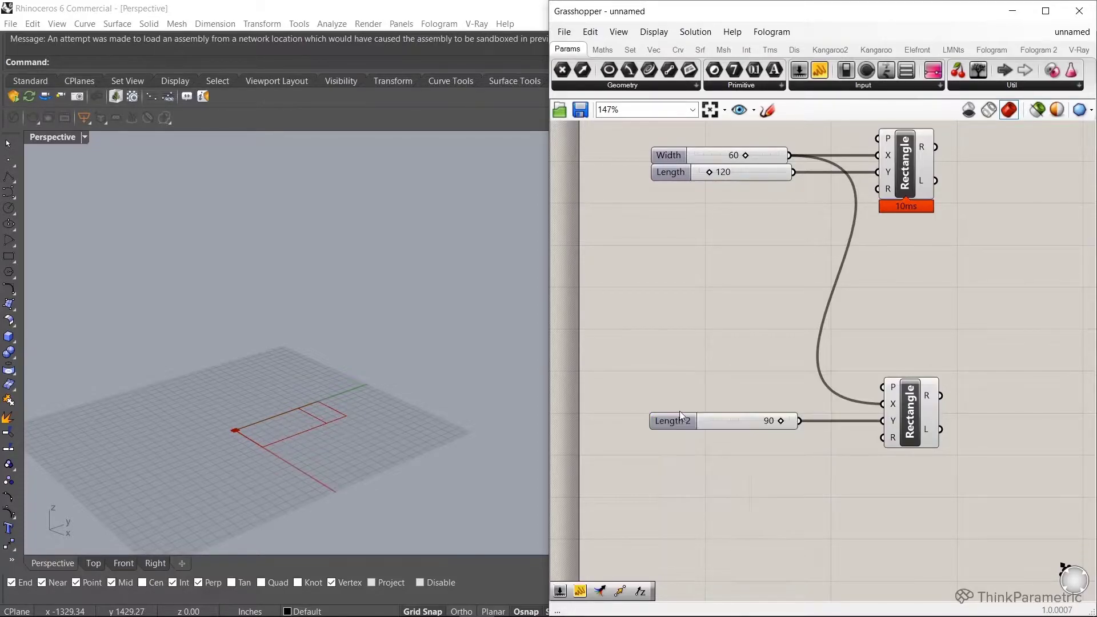
left_click(908, 412)
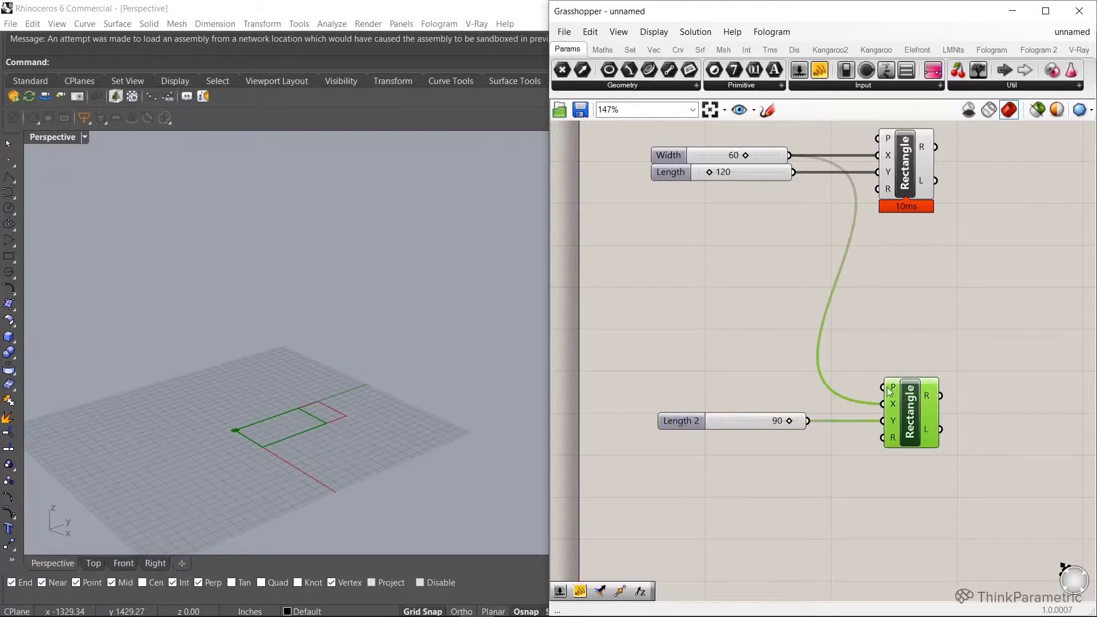
scroll(702, 336, "down", 3)
scroll(716, 324, "down", 2)
scroll(691, 327, "down", 1)
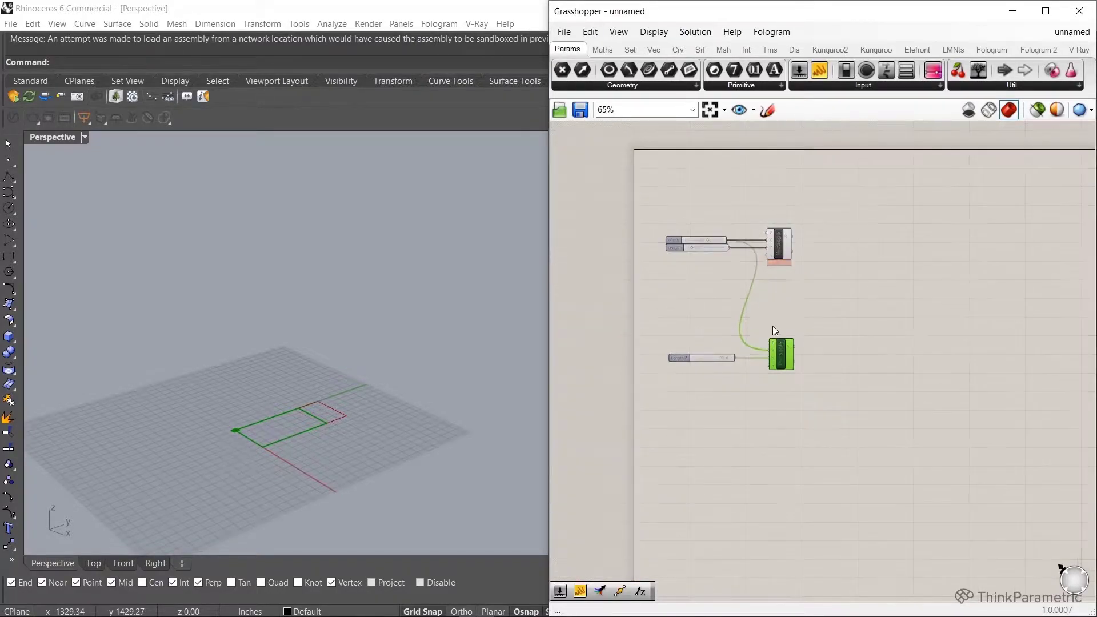
Add a Move component taking the lower rectangle as its geometry.
left_click(854, 433)
double_click(894, 430)
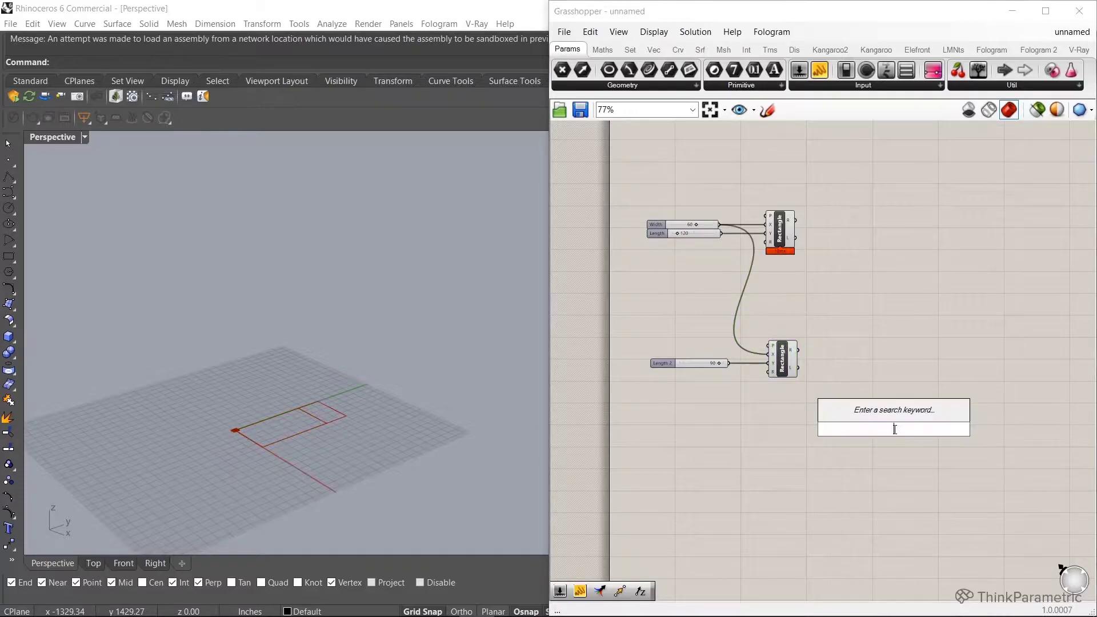
type("move")
key("Return")
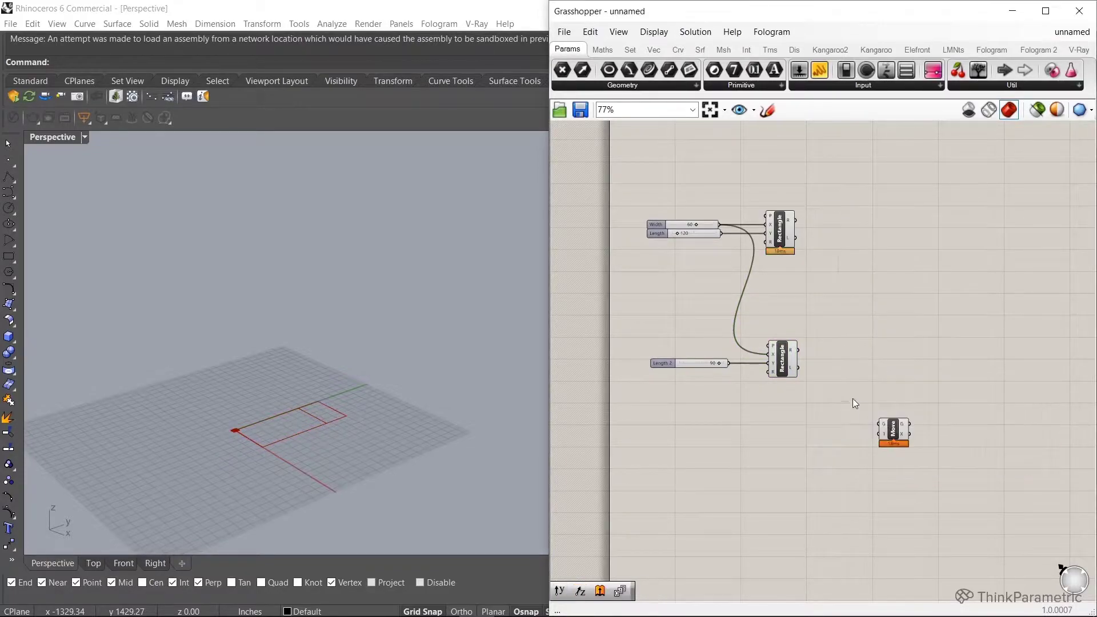
scroll(851, 396, "up", 1)
left_click_drag(913, 417, 924, 368)
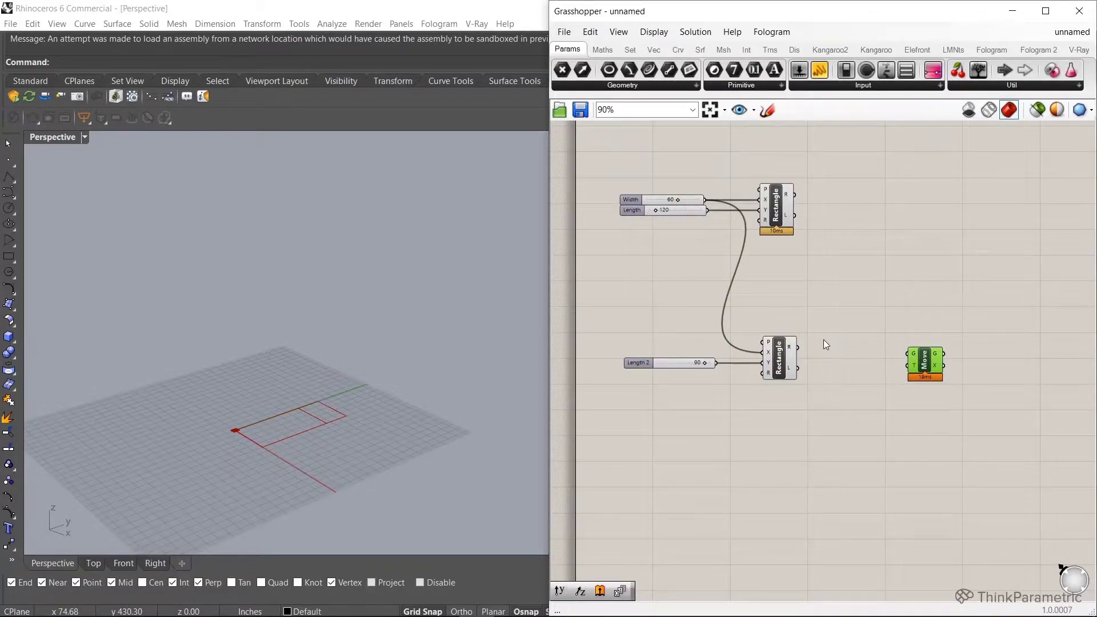
left_click_drag(798, 346, 970, 359)
Drive a Unit Y vector with a 30 slider named Shift 1.
double_click(712, 431)
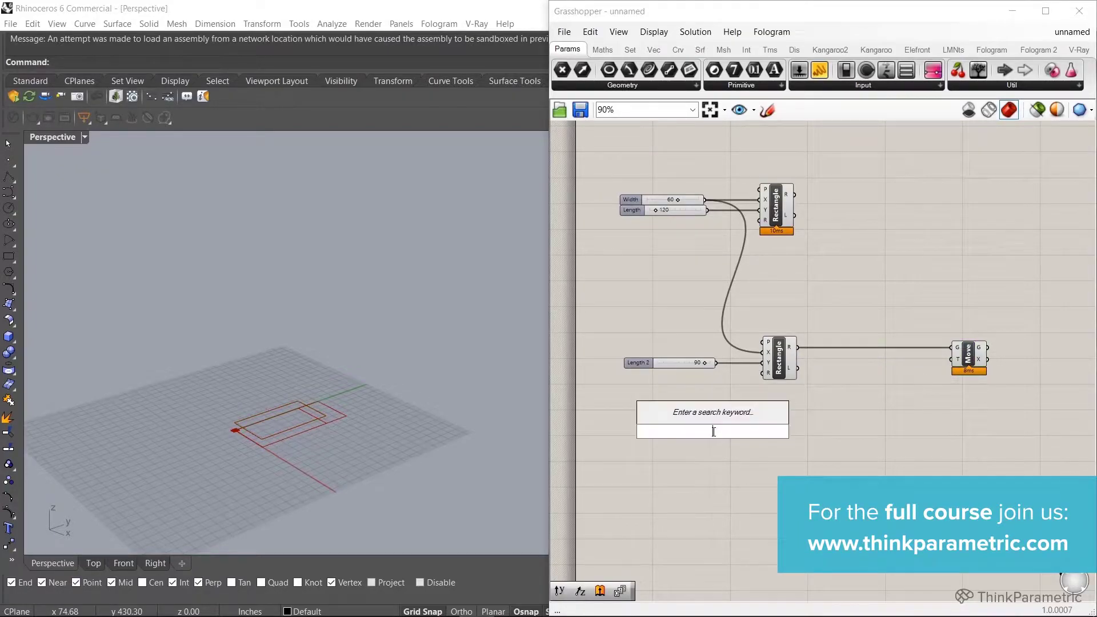
type("30")
key("Return")
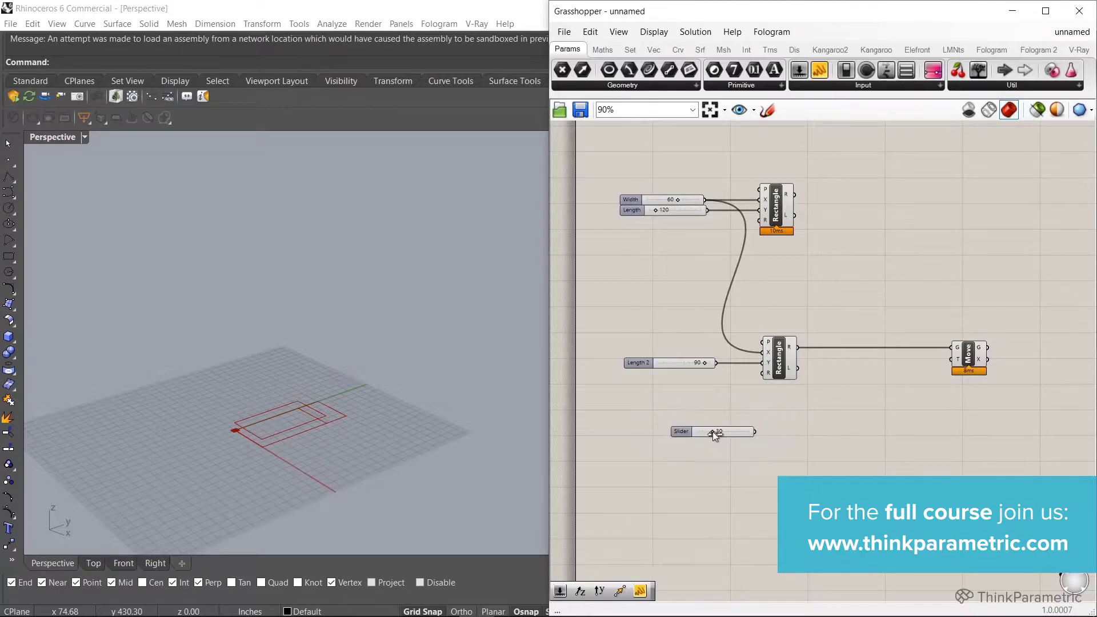
left_click_drag(699, 431, 692, 427)
right_click(709, 428)
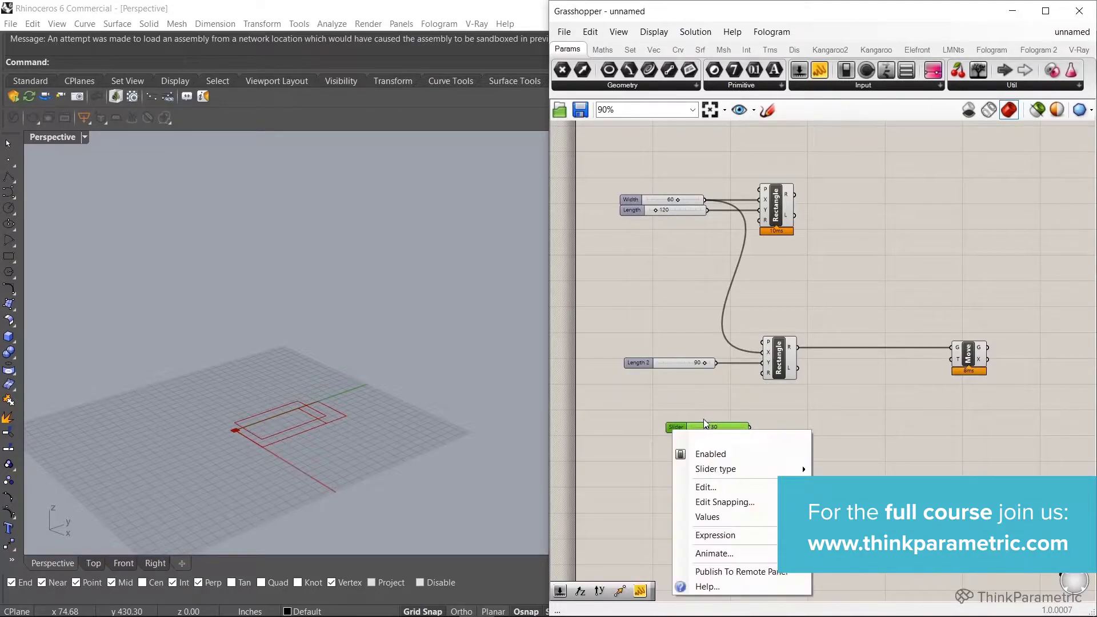
type("Shift 1")
key("Return")
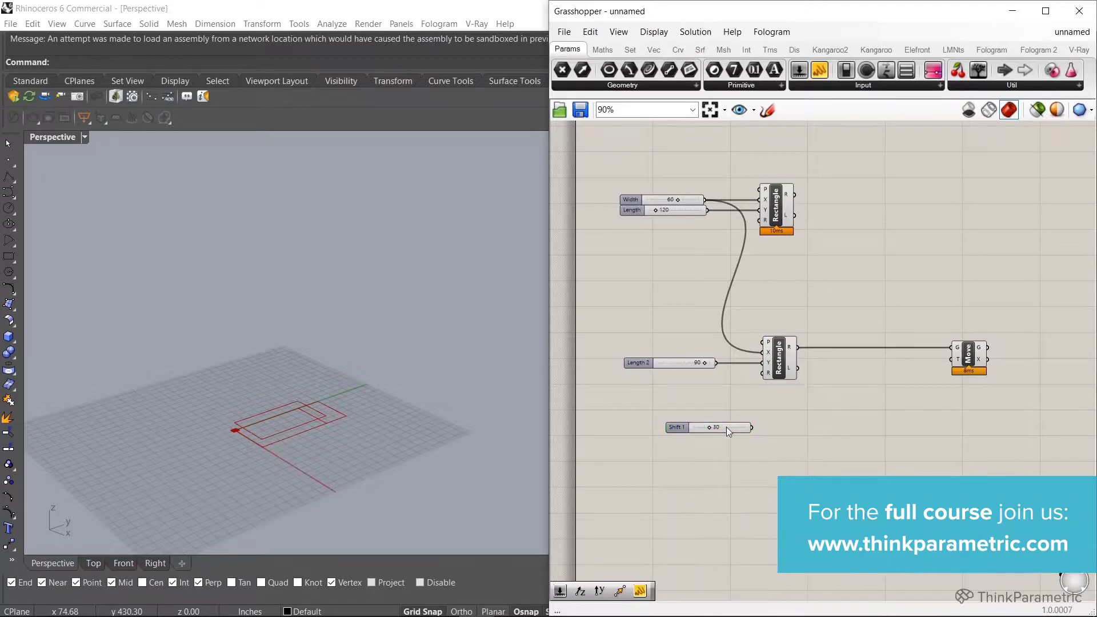
double_click(828, 420)
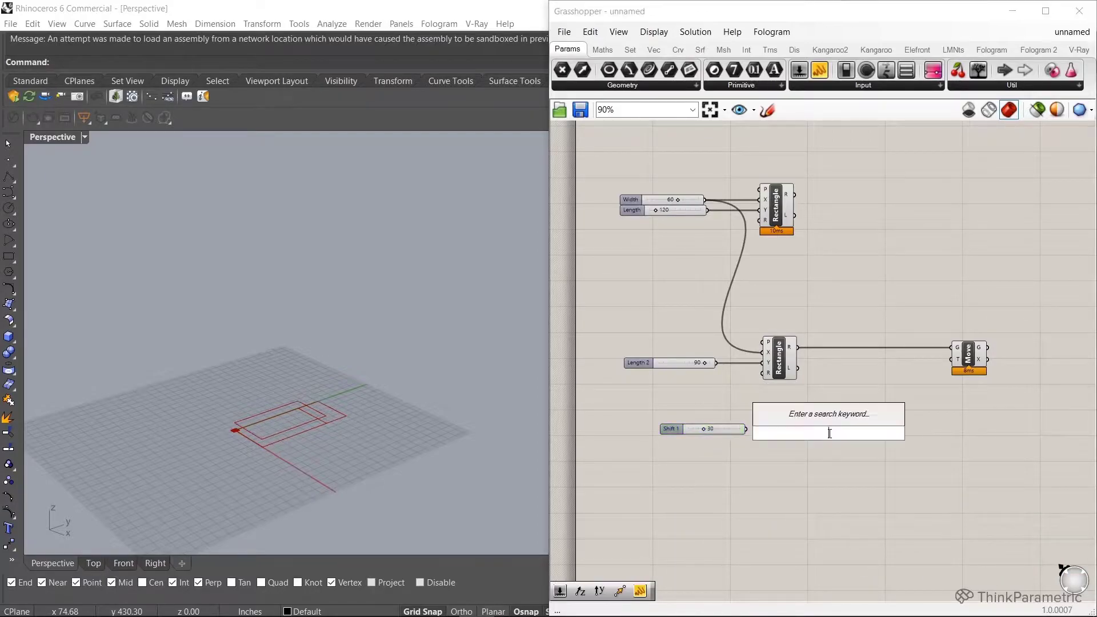
type("y")
key("Return")
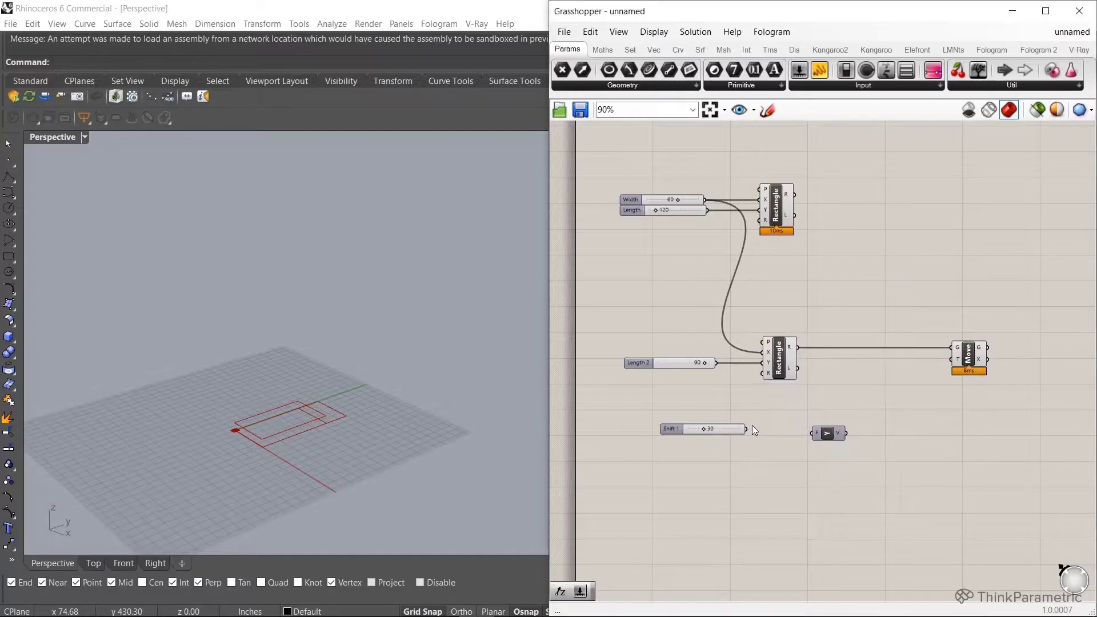
mouse_move(747, 430)
left_mouse_down()
mouse_move(818, 434)
mouse_move(957, 360)
left_mouse_up()
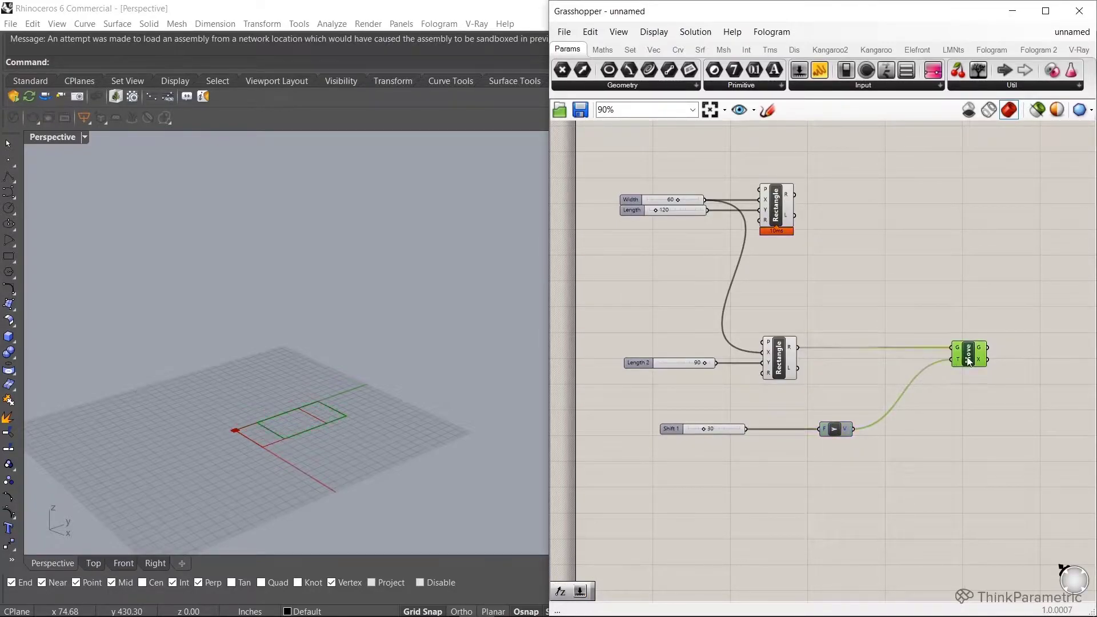
right_click_drag(777, 348, 777, 317)
Drive a Unit Z vector with a 60 Factor slider.
double_click(698, 426)
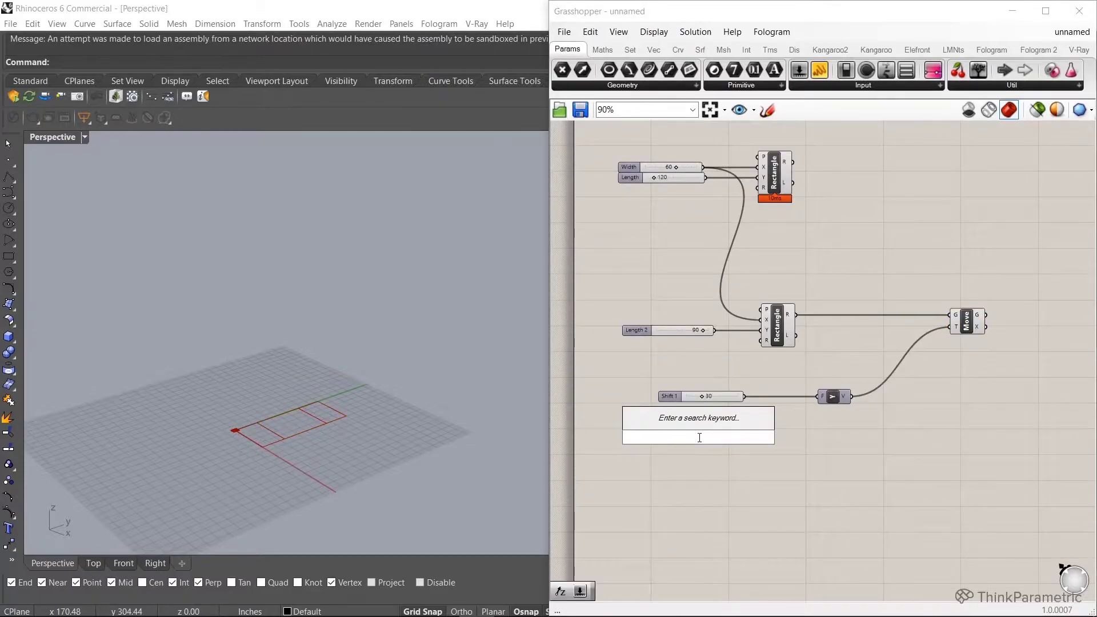
type("60")
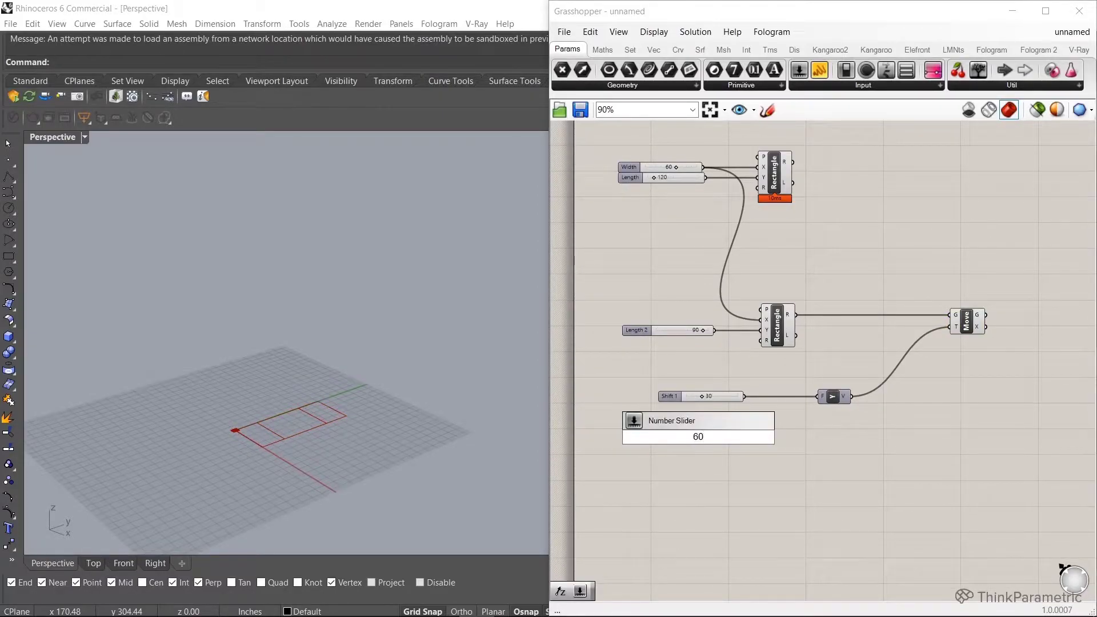
key("Return")
double_click(852, 437)
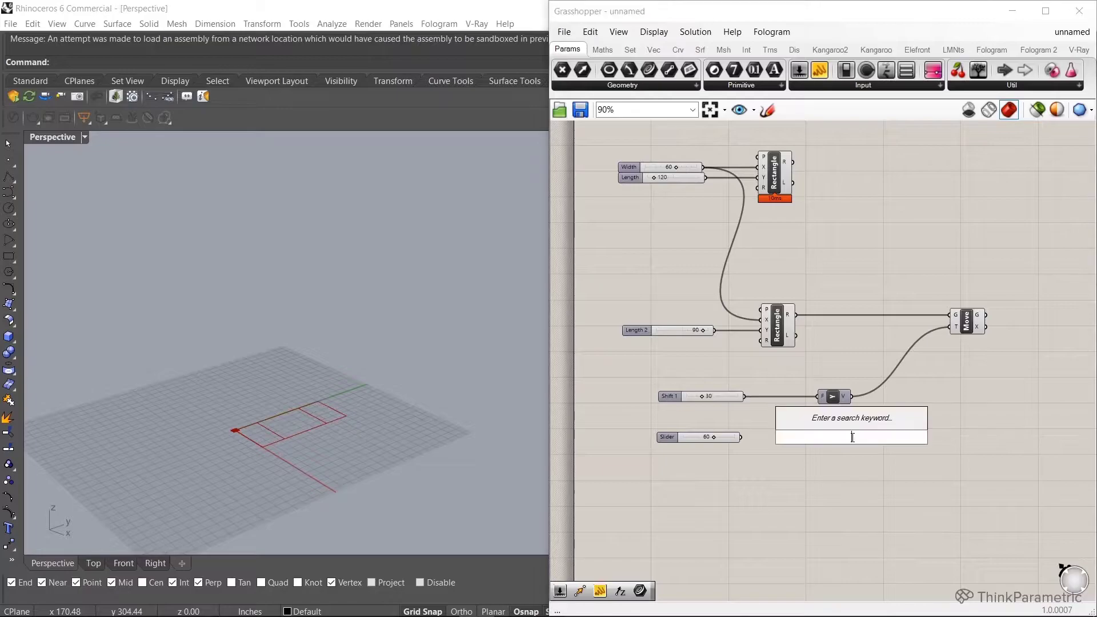
type("z")
key("Return")
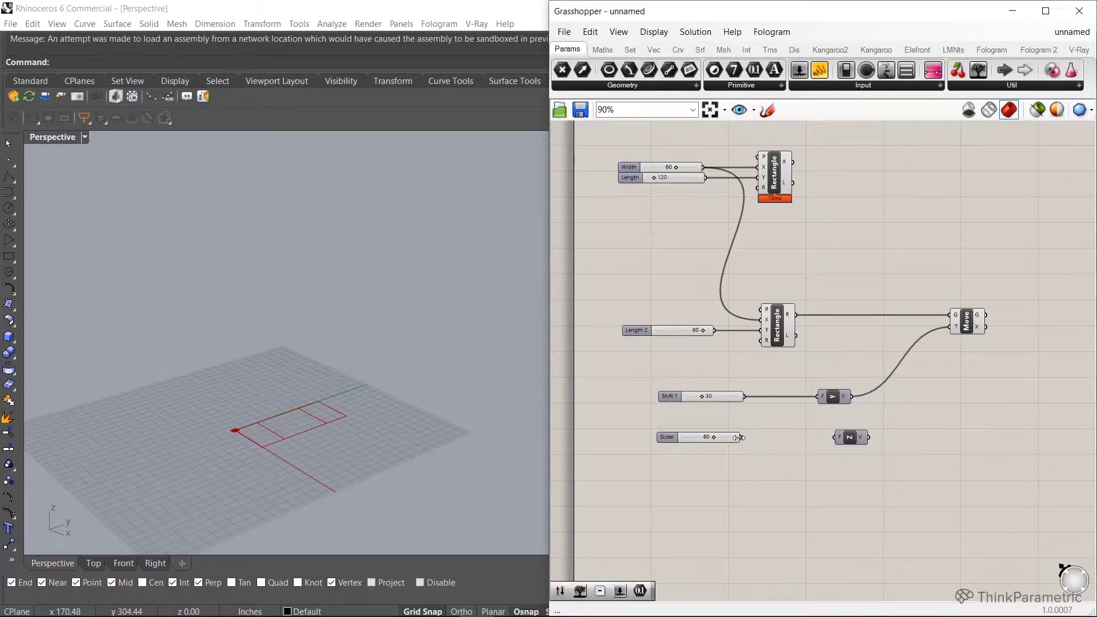
left_click_drag(798, 438, 834, 438)
Sum the Y and Z vectors in an Addition component feeding Move's T input.
left_click(895, 412)
double_click(895, 412)
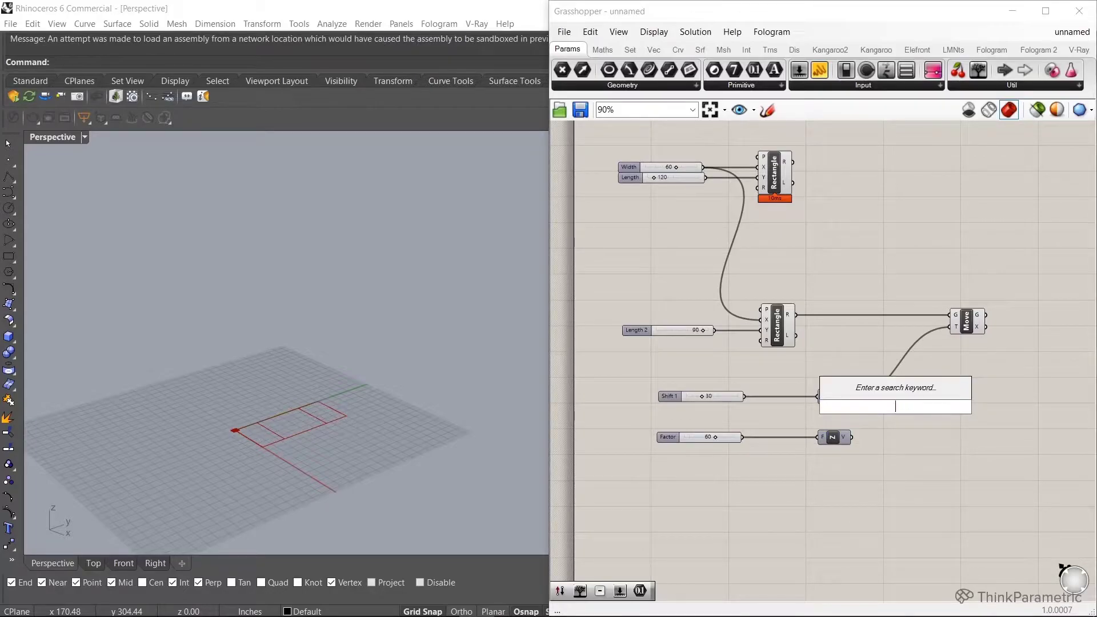
type("+")
key("Return")
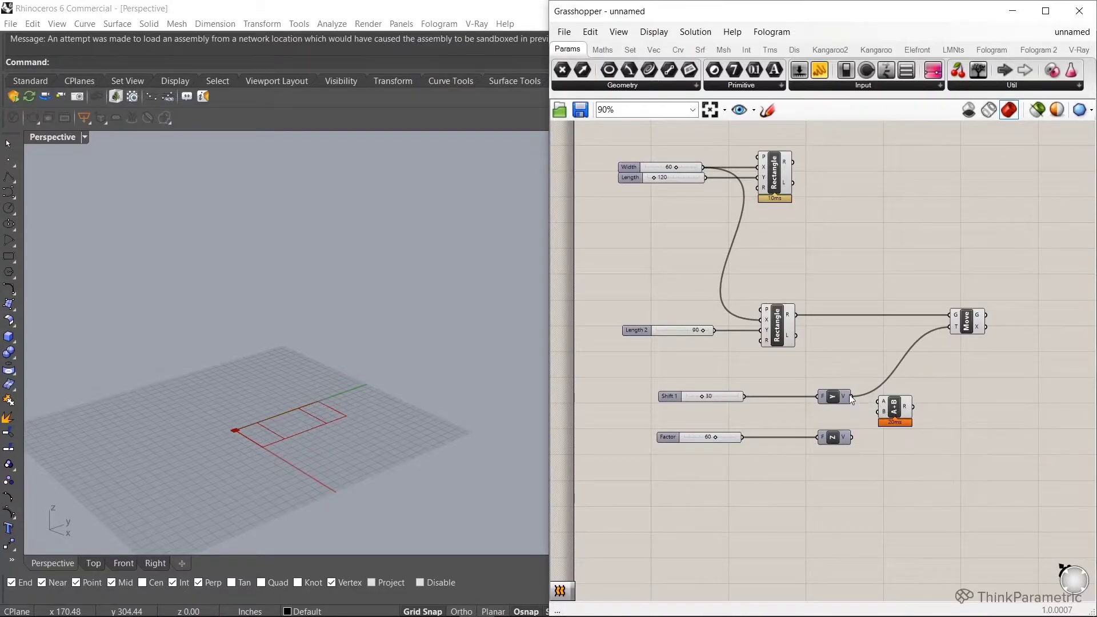
left_click_drag(851, 396, 879, 402)
mouse_move(851, 438)
left_mouse_down()
mouse_move(949, 327)
mouse_move(982, 321)
left_mouse_up()
left_click(900, 401)
scroll(695, 409, "up", 2)
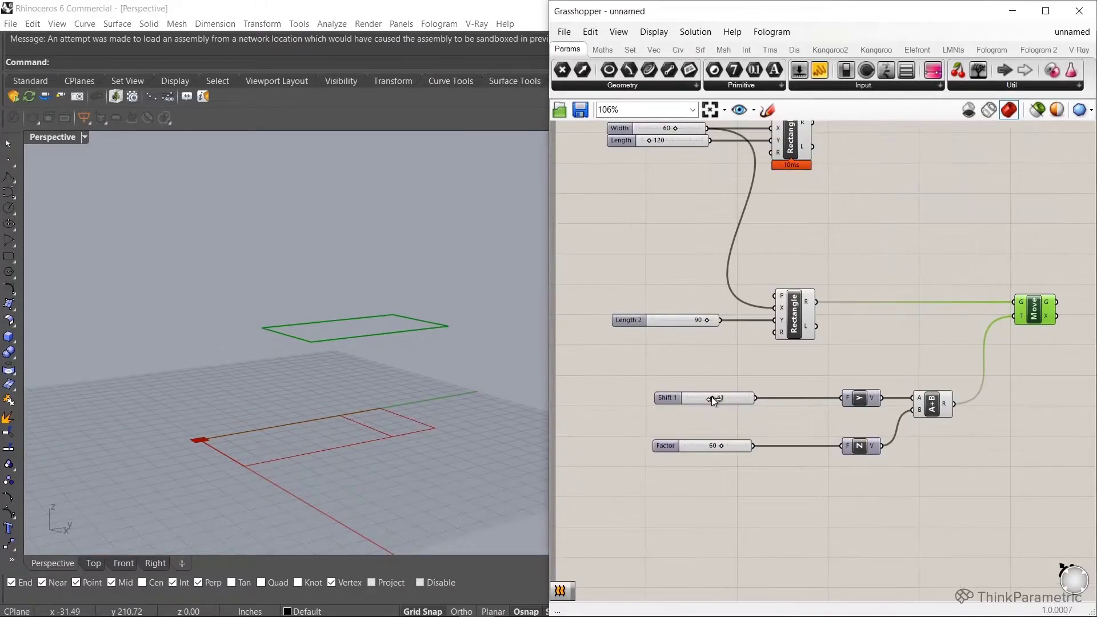
Set the height Factor slider to 64.
left_click_drag(721, 445, 725, 445)
right_click_drag(315, 385, 313, 431)
left_click(795, 316)
middle_click(800, 319)
left_click(845, 264)
scroll(815, 318, "down", 3)
scroll(785, 348, "down", 1)
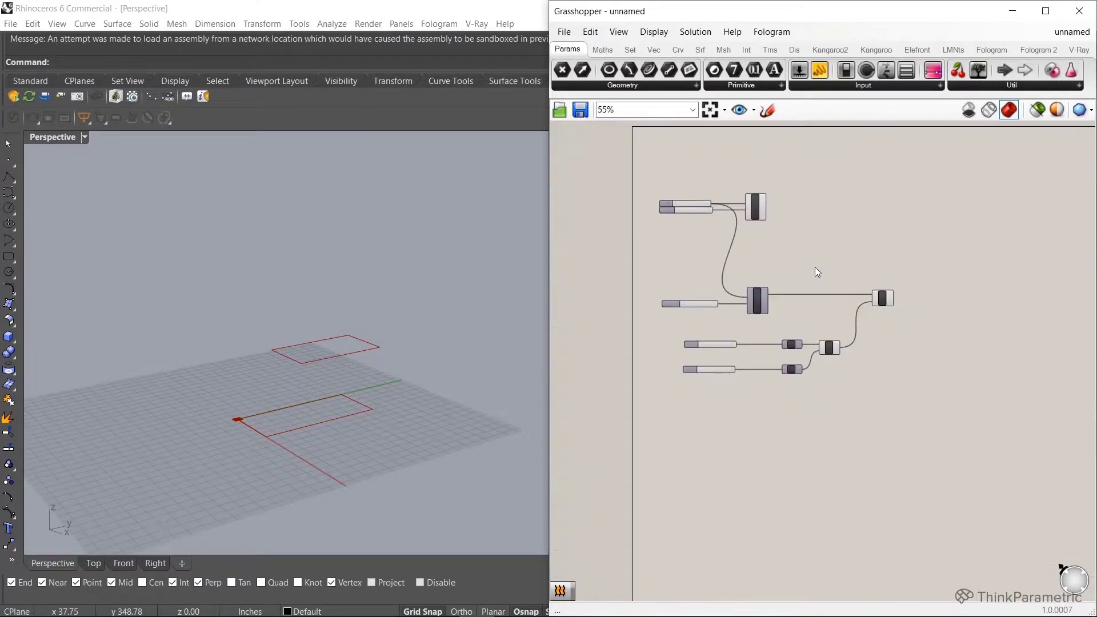
Align the input sliders on their left edges.
left_click_drag(685, 377, 671, 181)
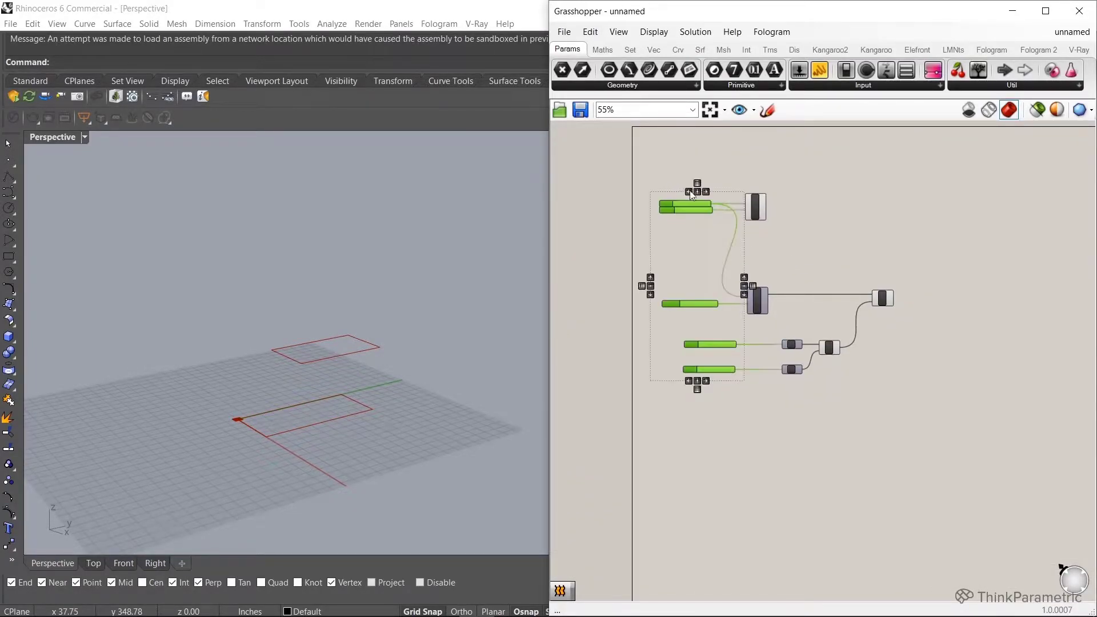
left_click(689, 191)
left_click(659, 243)
scroll(729, 297, "up", 3)
right_click_drag(729, 298, 748, 315)
scroll(748, 315, "down", 1)
left_click(931, 281)
Add a second Move fed by the first Move's result, plus a Unit Z component.
double_click(965, 347)
type("move")
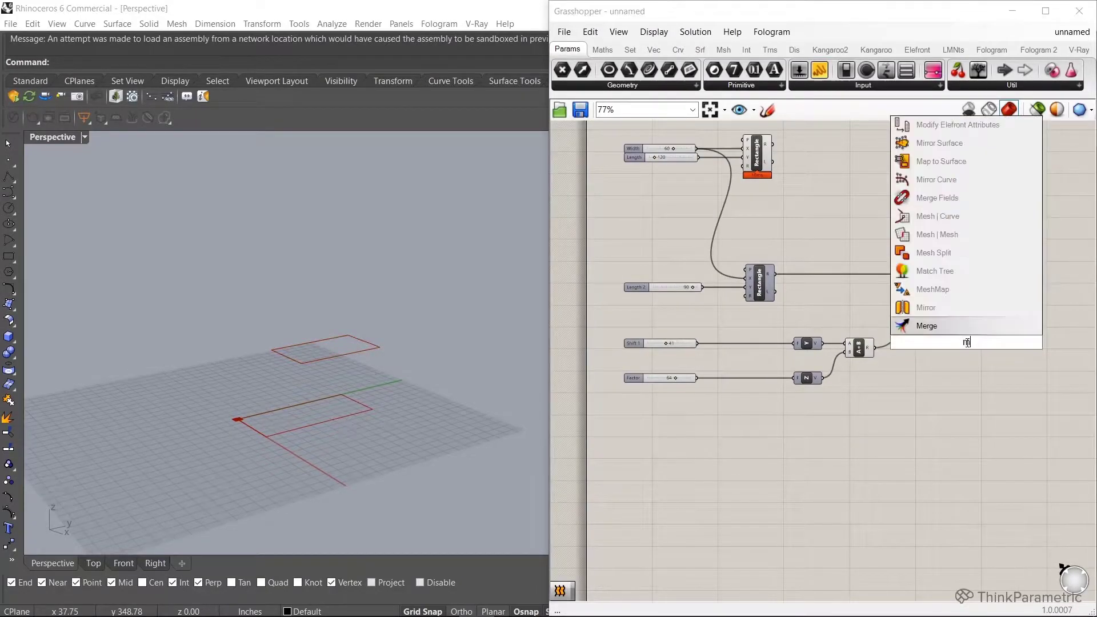
key("Return")
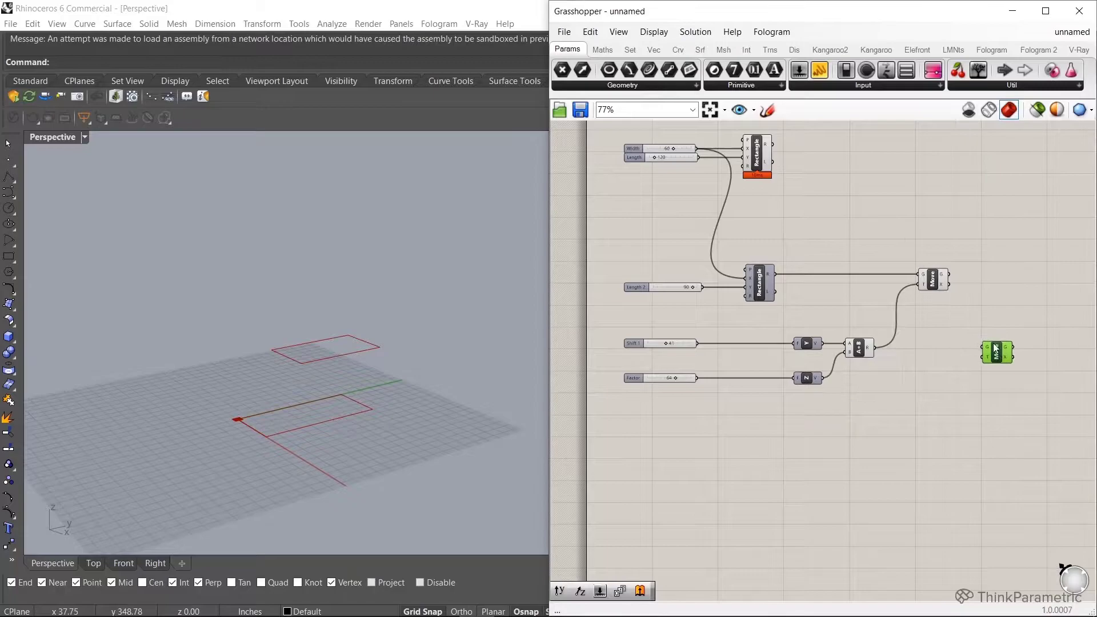
left_click_drag(945, 274, 985, 349)
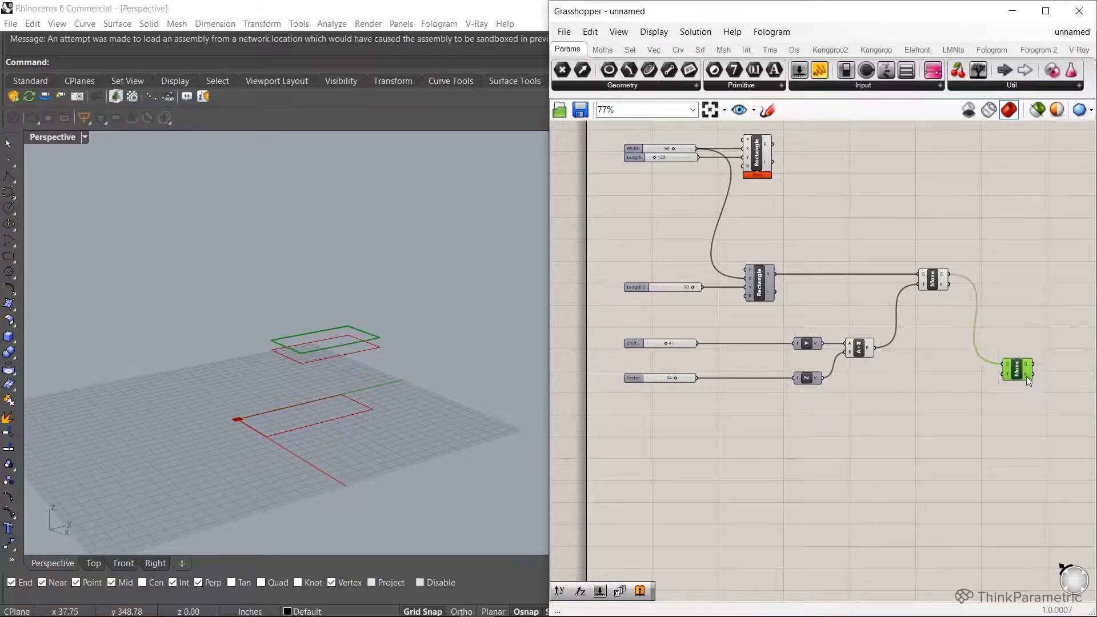
double_click(842, 419)
type("unit z")
key("Return")
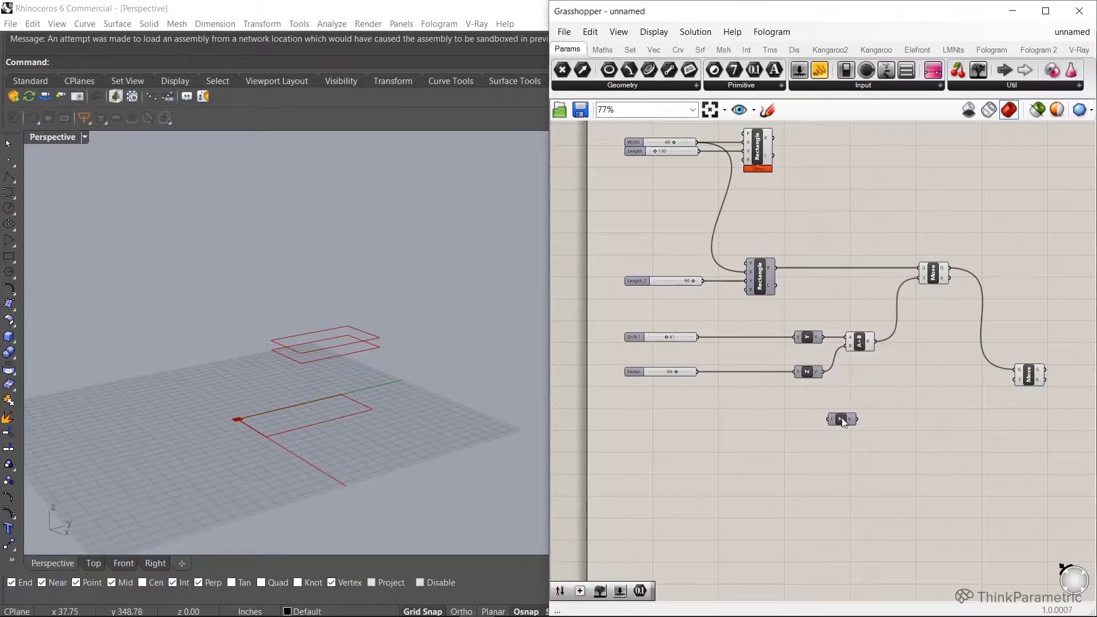
scroll(783, 392, "up", 1)
Drive the Unit Z with a 300 slider and feed it into the second Move.
double_click(692, 452)
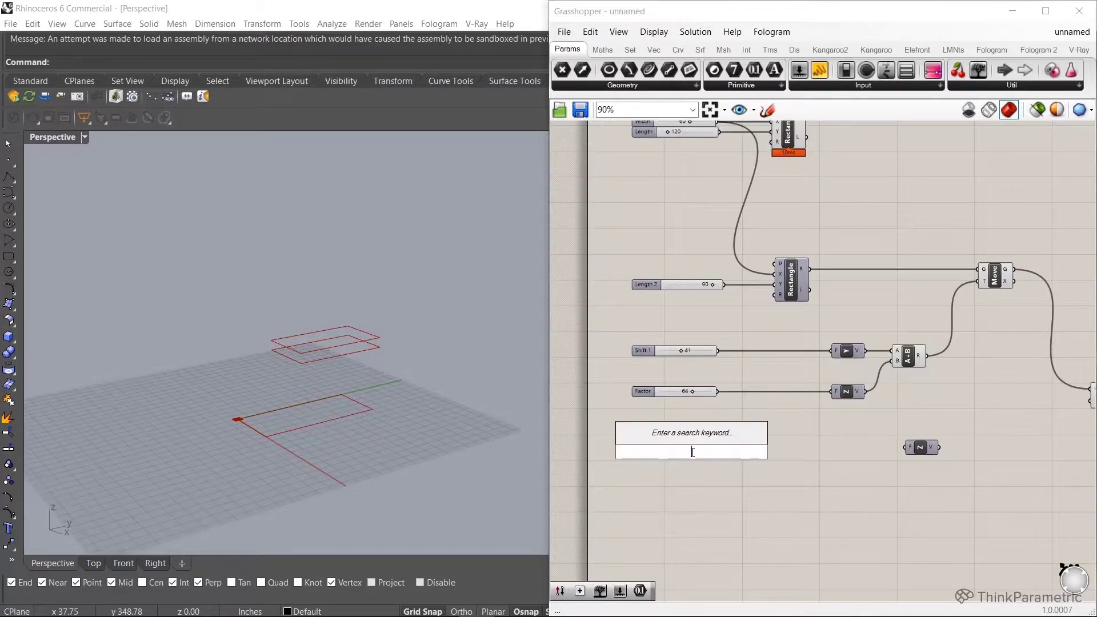
type("300")
key("Return")
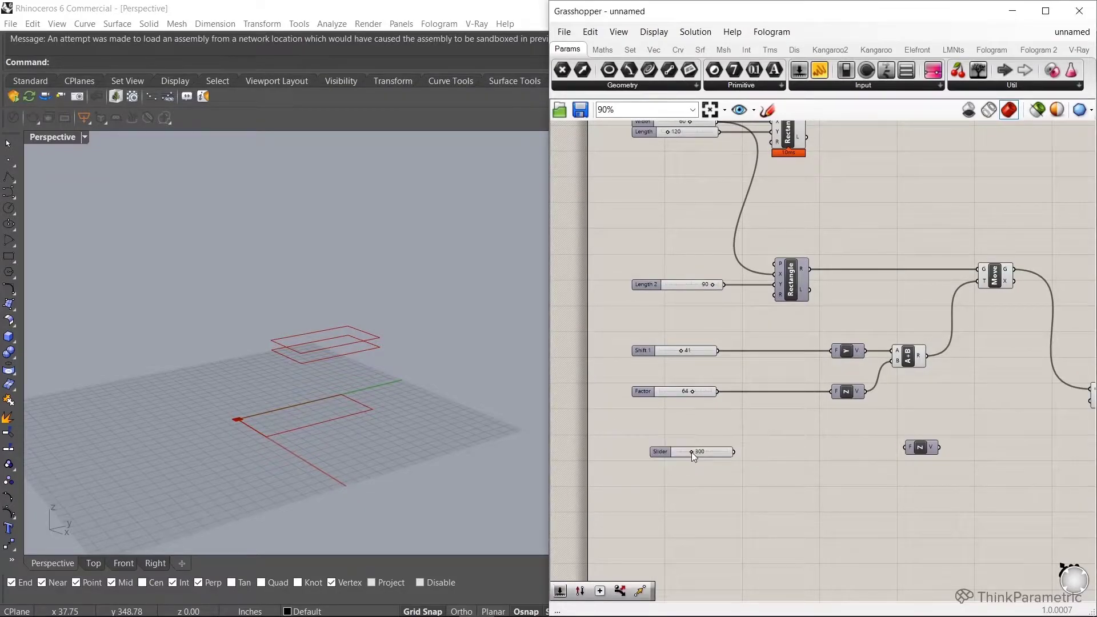
left_click_drag(692, 452, 922, 446)
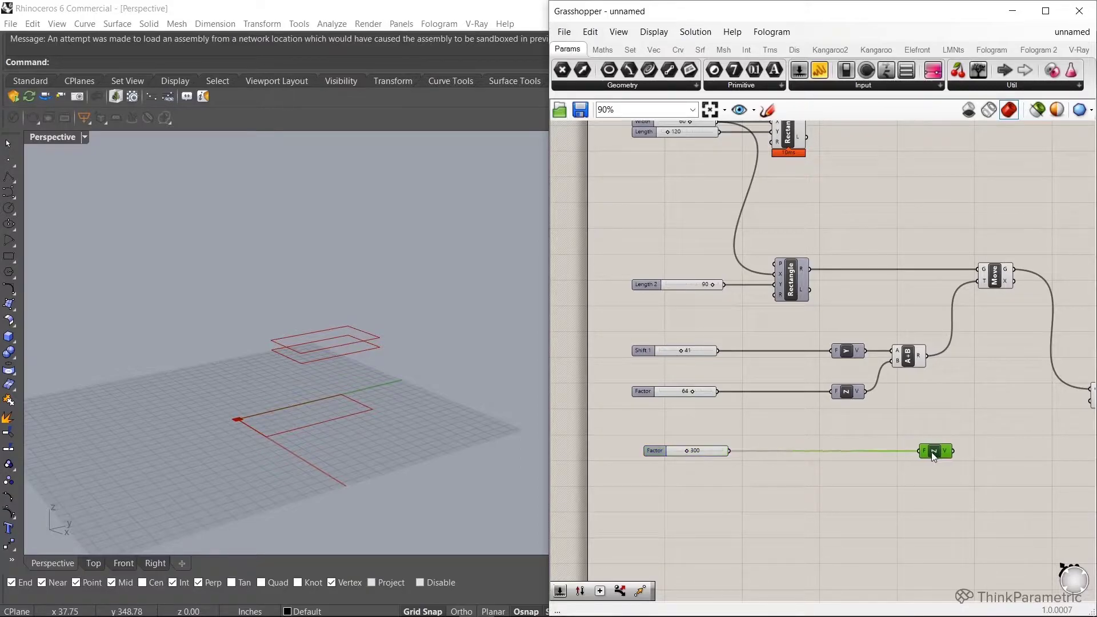
right_click_drag(950, 476, 871, 489)
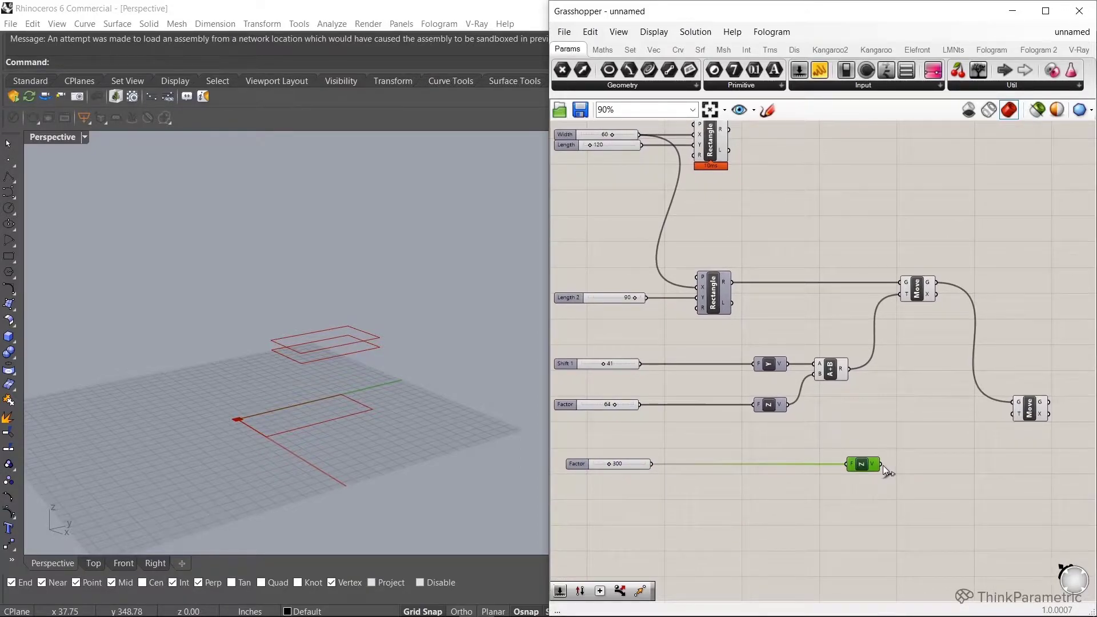
left_click_drag(881, 464, 1018, 414)
left_click(1028, 409)
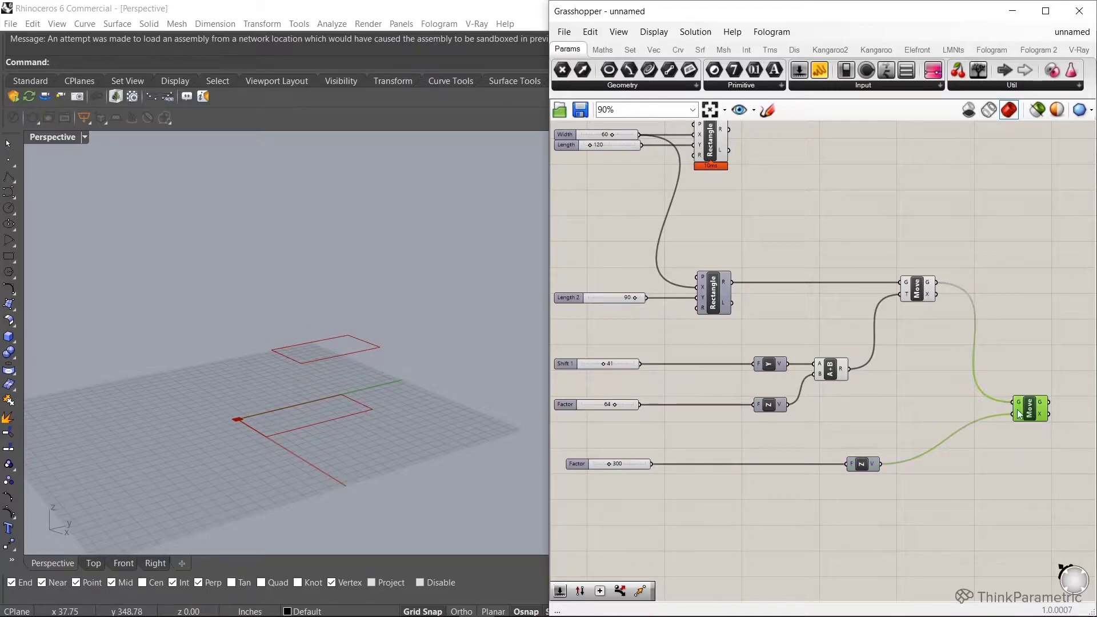
scroll(360, 385, "down", 3)
scroll(349, 343, "down", 2)
Set the first height Factor to 79 and the second to 222.
right_click_drag(348, 318, 334, 325)
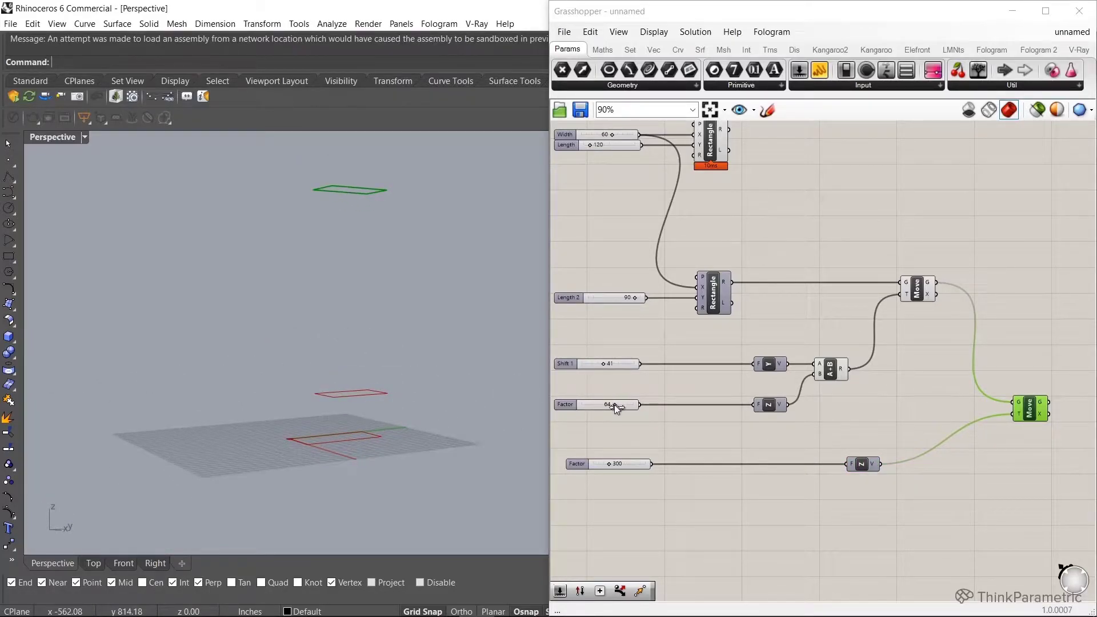
left_click_drag(614, 405, 637, 403)
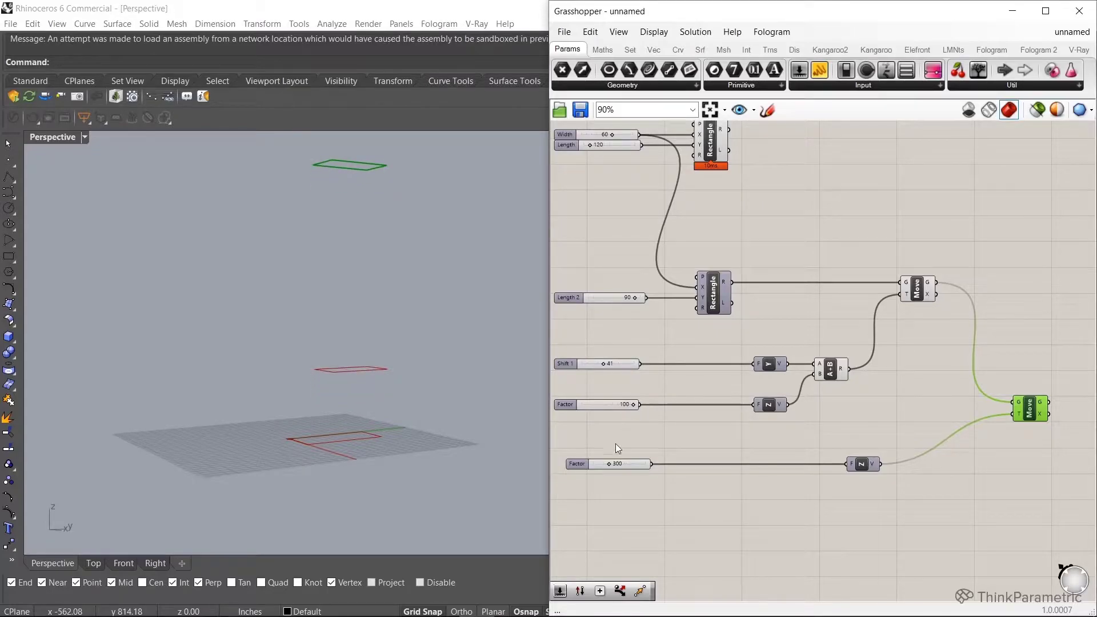
left_click_drag(610, 464, 605, 464)
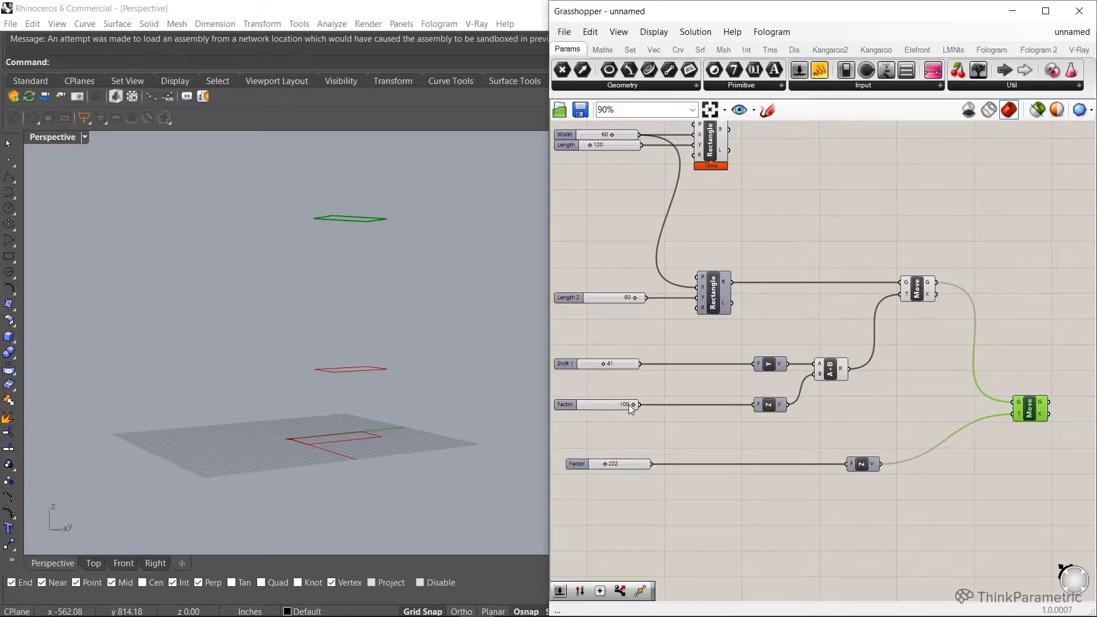
left_click_drag(631, 404, 621, 406)
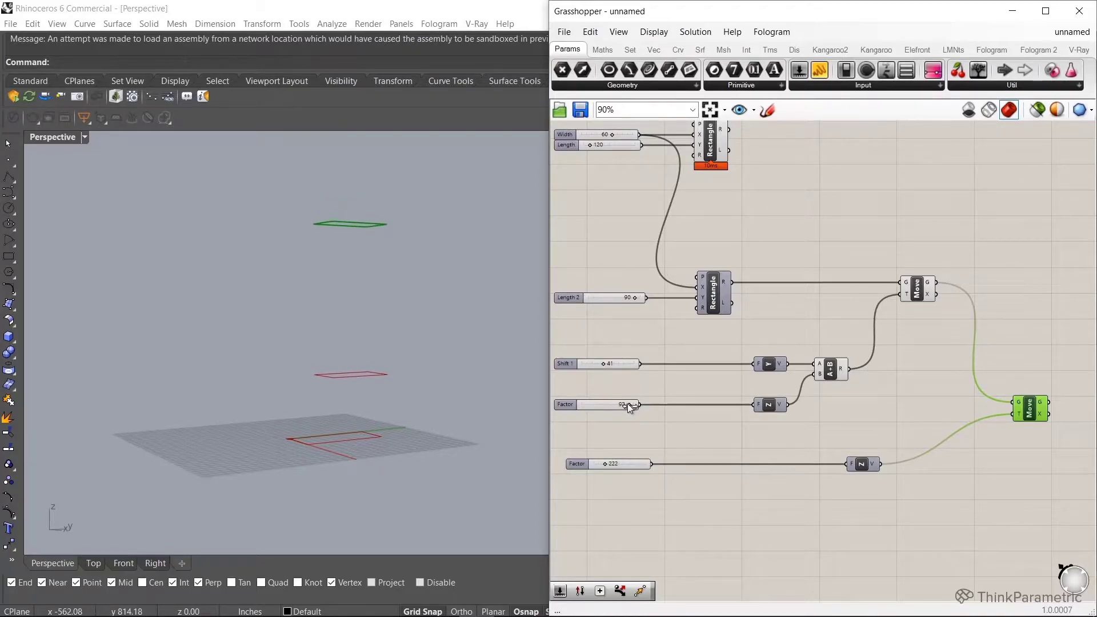
left_click(659, 439)
scroll(852, 392, "down", 3)
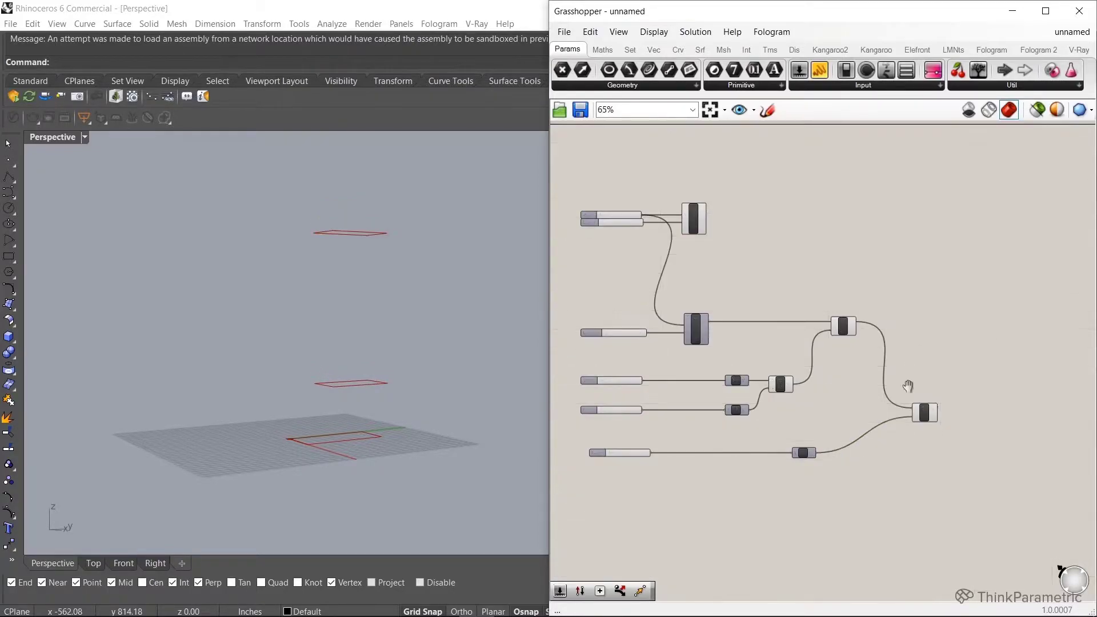
scroll(852, 392, "down", 2)
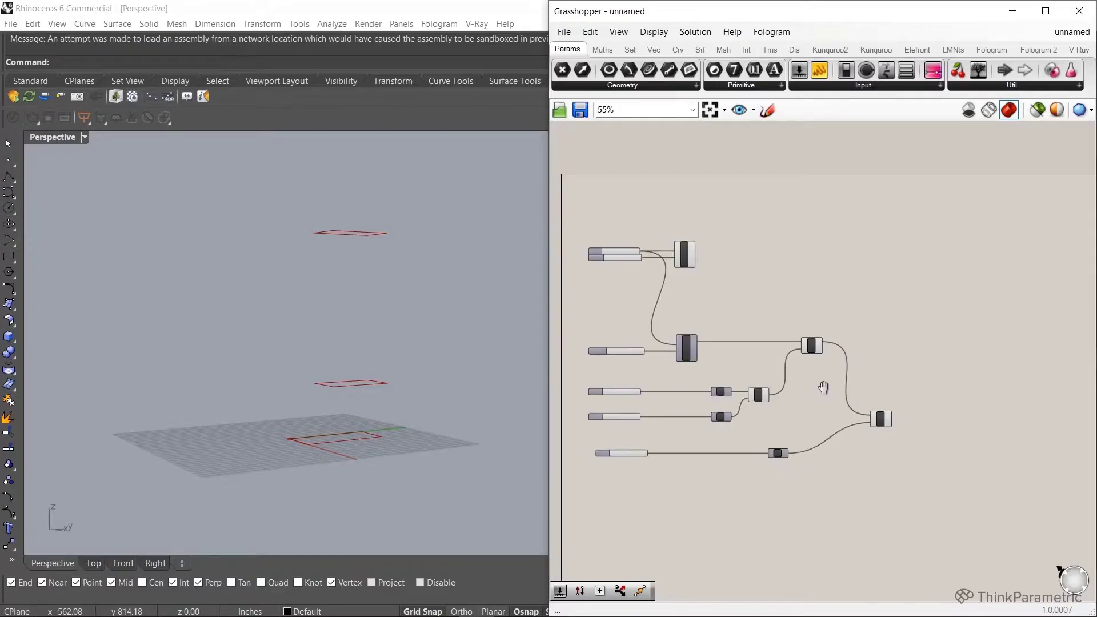
Maximize the Grasshopper window and left-align the bottom slider with the others.
left_click(1044, 15)
scroll(428, 368, "up", 4)
left_click_drag(450, 301, 477, 268)
right_click_drag(477, 267, 572, 268)
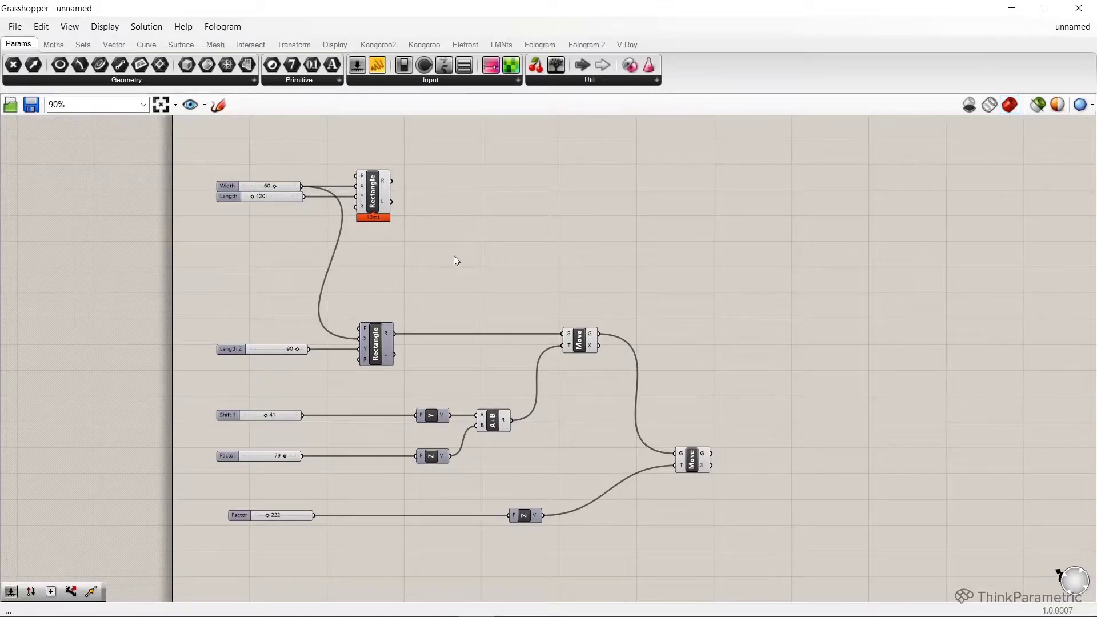
scroll(522, 266, "up", 1)
right_click_drag(423, 187, 368, 190)
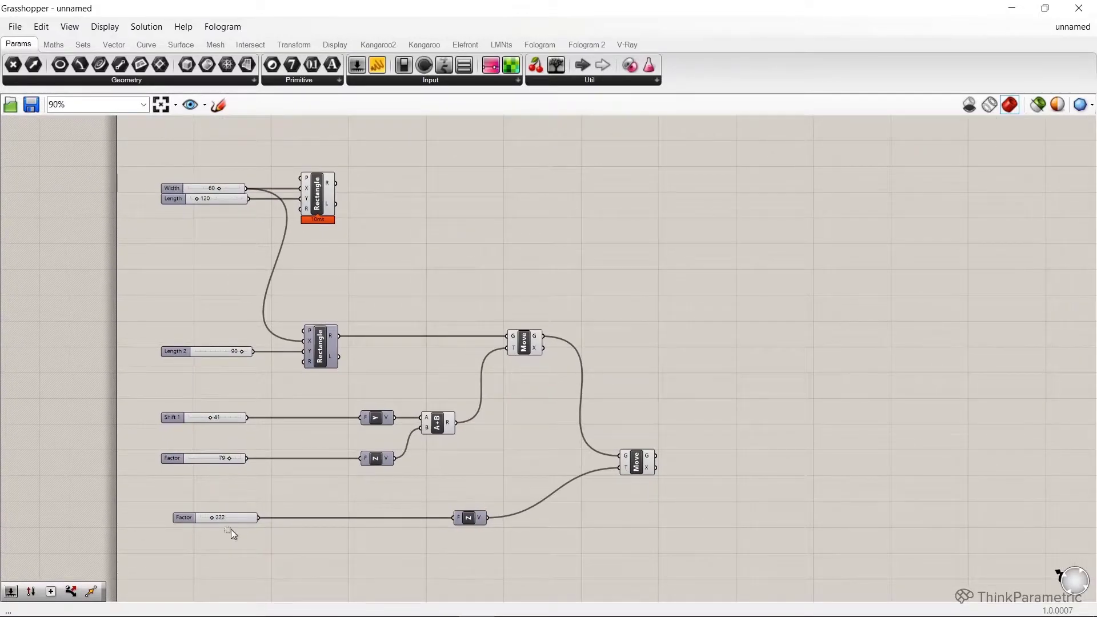
left_click_drag(237, 540, 201, 147)
left_click(200, 180)
left_click(155, 483)
scroll(156, 482, "up", 3)
Rename the Factor sliders Height 1 (79) and Height 2 (222).
left_click(178, 450)
right_click(181, 448)
type("Height 1")
key("ctrl+a")
key("Return")
left_click(174, 537)
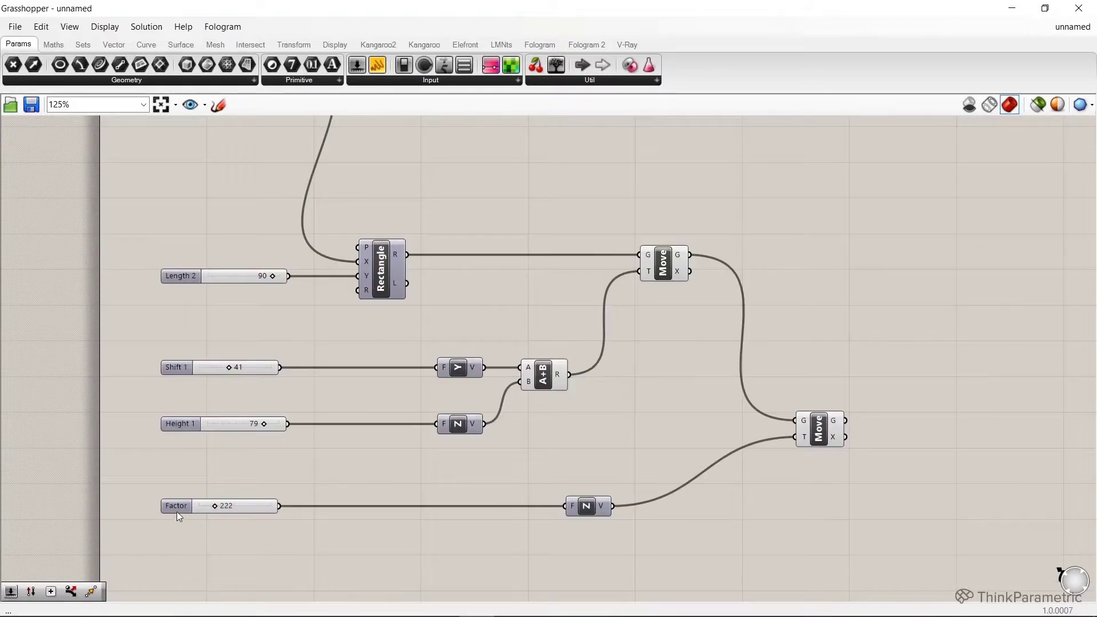
left_click(176, 509)
right_click(177, 509)
type("Height 1")
key("BackSpace")
type("2")
key("Return")
left_click(355, 446)
Add an Addition component taking Height 1 and Height 2.
double_click(361, 467)
type("+")
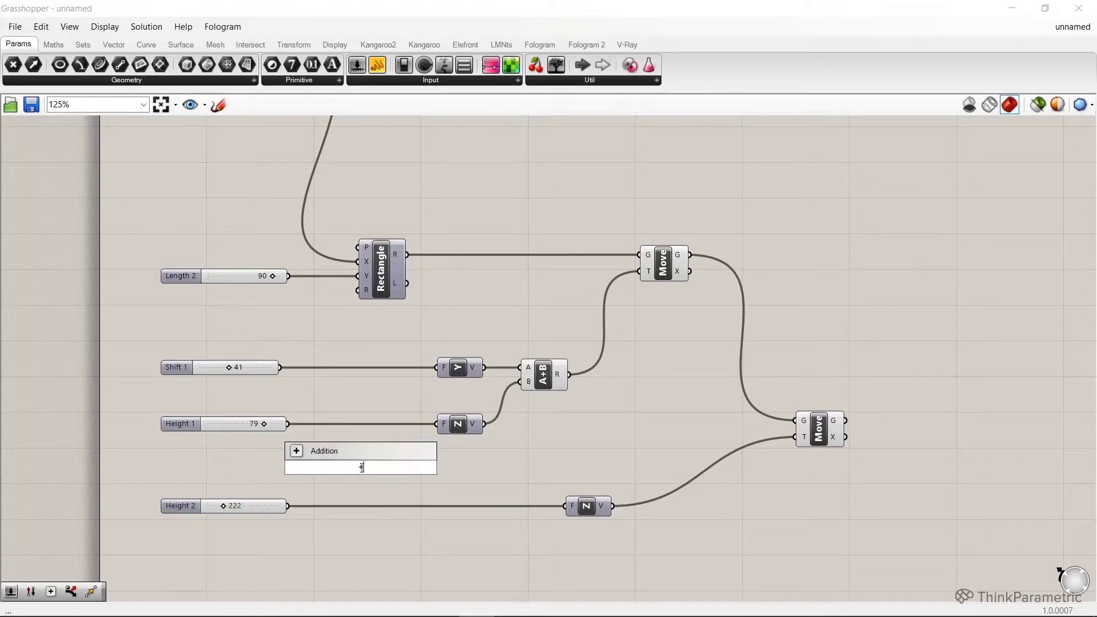
key("Return")
left_click_drag(288, 424, 337, 474)
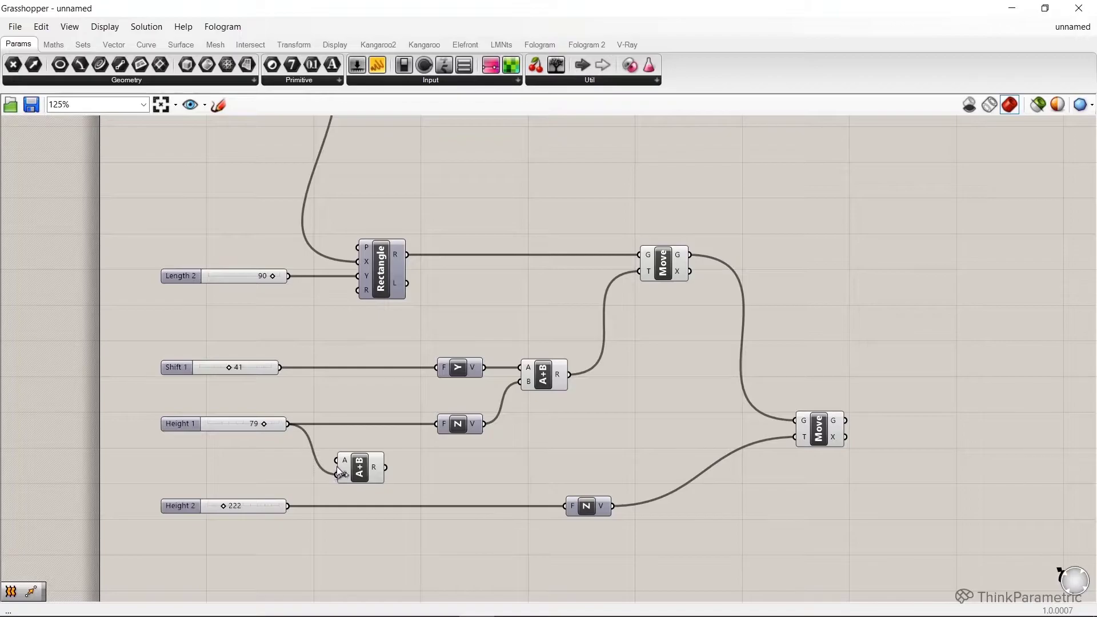
mouse_move(291, 505)
left_mouse_down()
mouse_move(338, 463)
mouse_move(355, 466)
left_mouse_up()
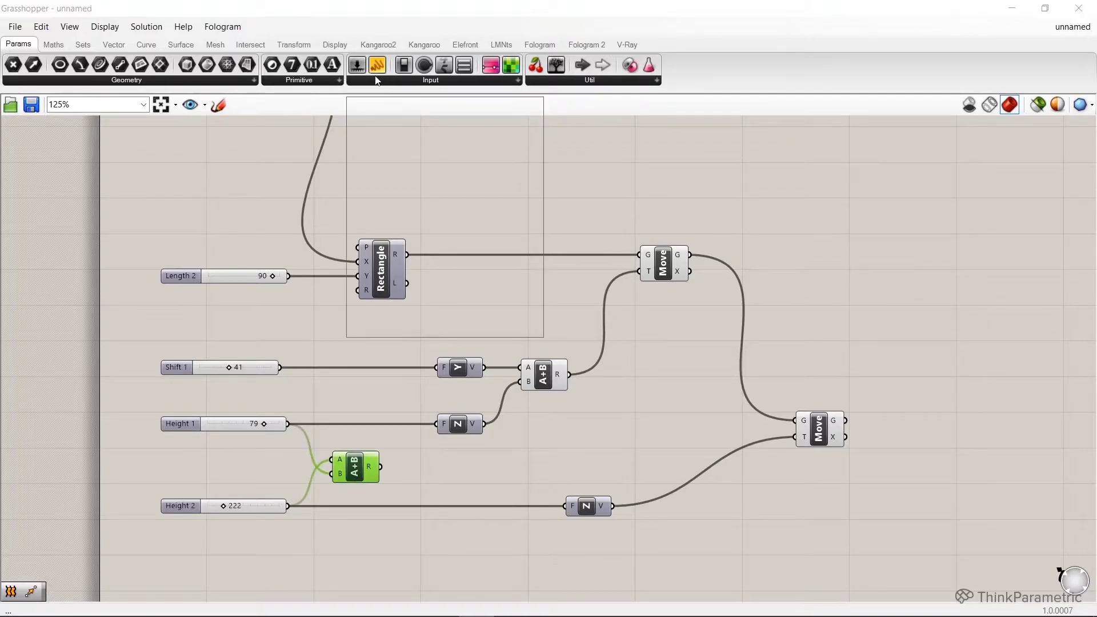
Connect a narrow Panel to the Addition output to display 301.
mouse_move(377, 65)
left_mouse_down()
mouse_move(440, 470)
mouse_move(421, 472)
left_mouse_up()
mouse_move(529, 445)
left_mouse_down()
mouse_move(497, 490)
mouse_move(494, 467)
left_mouse_up()
left_click(460, 491)
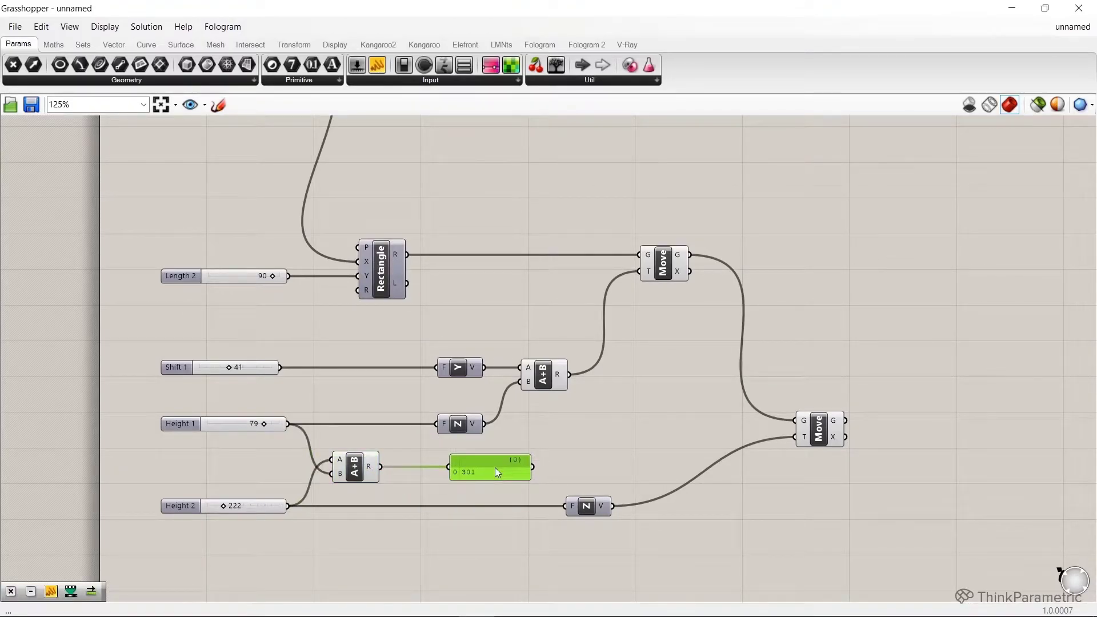
left_click(403, 454)
scroll(488, 332, "down", 3)
left_click_drag(498, 330, 560, 321)
Merge the base rectangle and both moved rectangles into one Merge component.
double_click(626, 330)
type("mer")
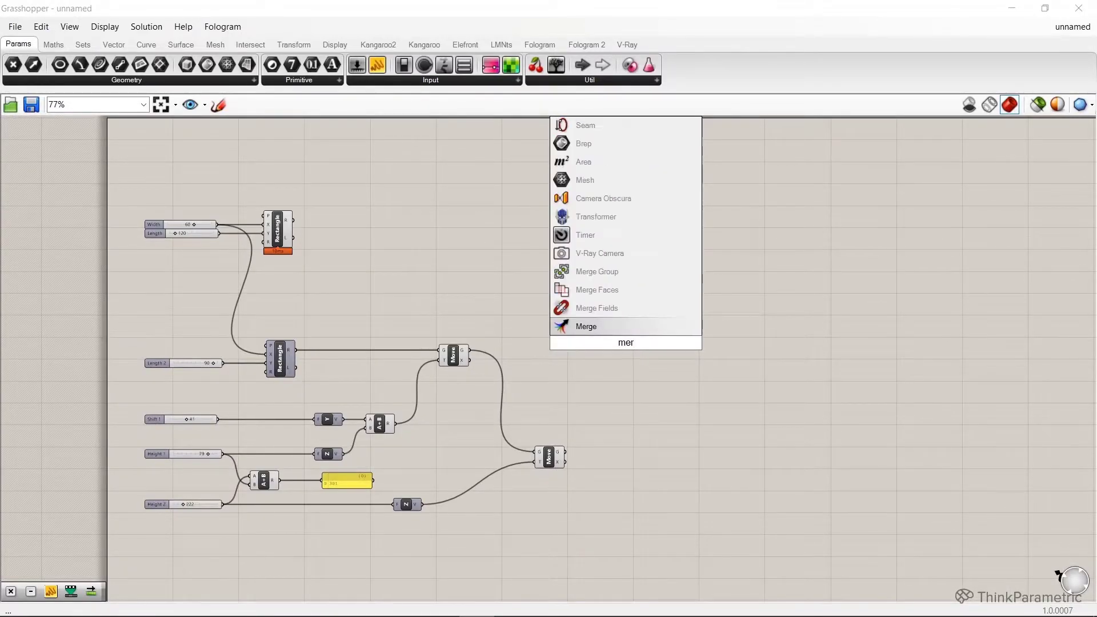
key("Return")
scroll(441, 263, "up", 2)
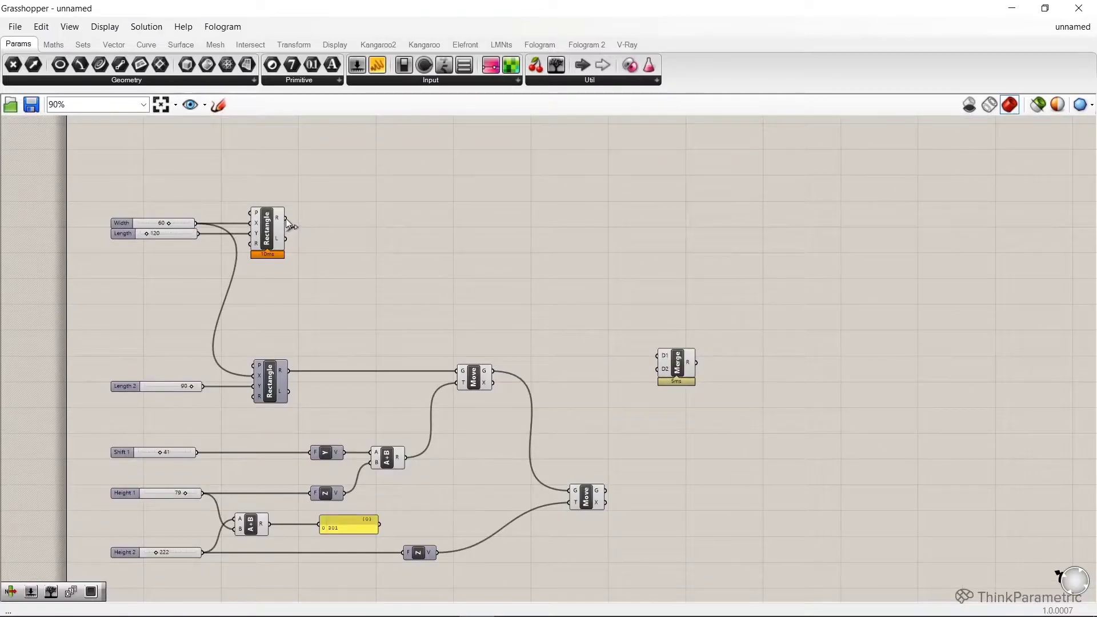
left_click_drag(287, 220, 662, 355)
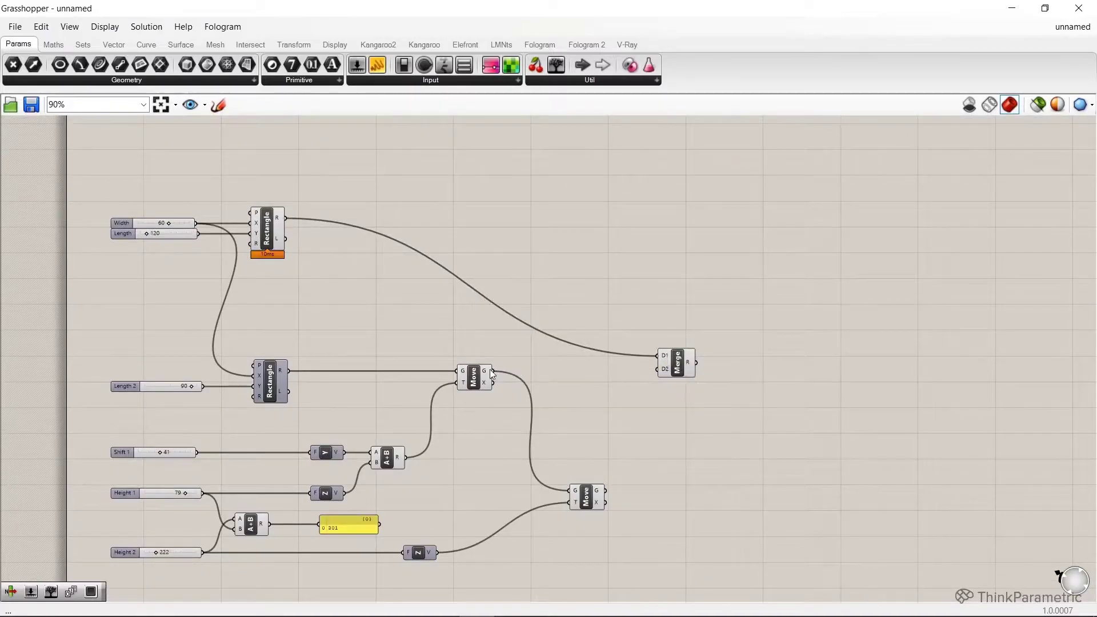
left_click_drag(489, 369, 690, 373)
mouse_move(660, 408)
left_mouse_down()
mouse_move(670, 382)
mouse_move(699, 375)
left_mouse_up()
Loft the merged rectangles with a Loft component.
double_click(765, 375)
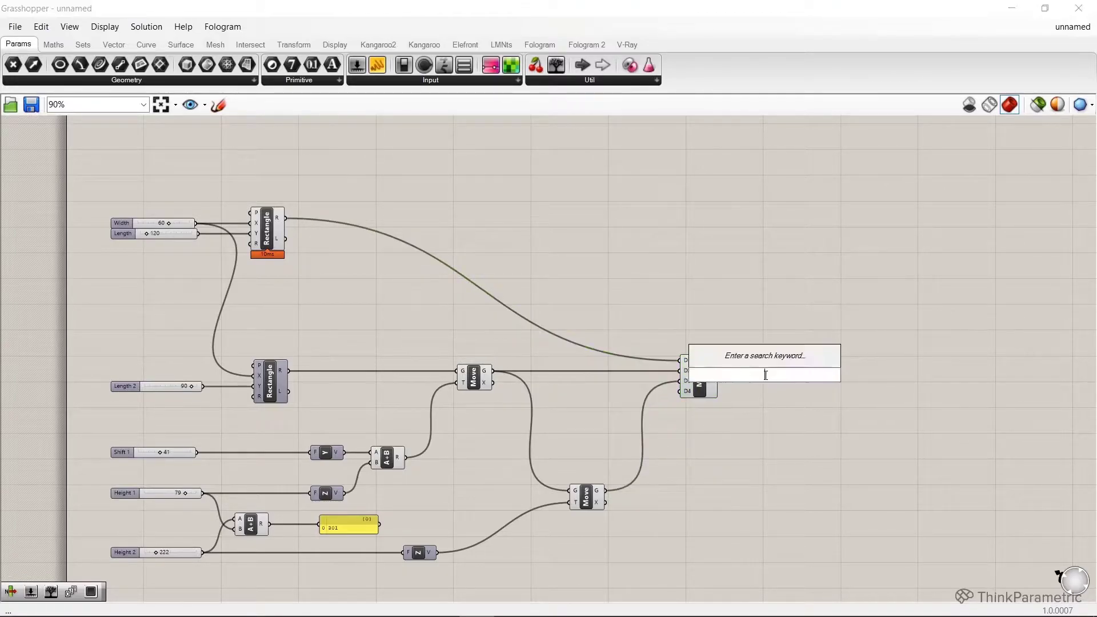
type("loft")
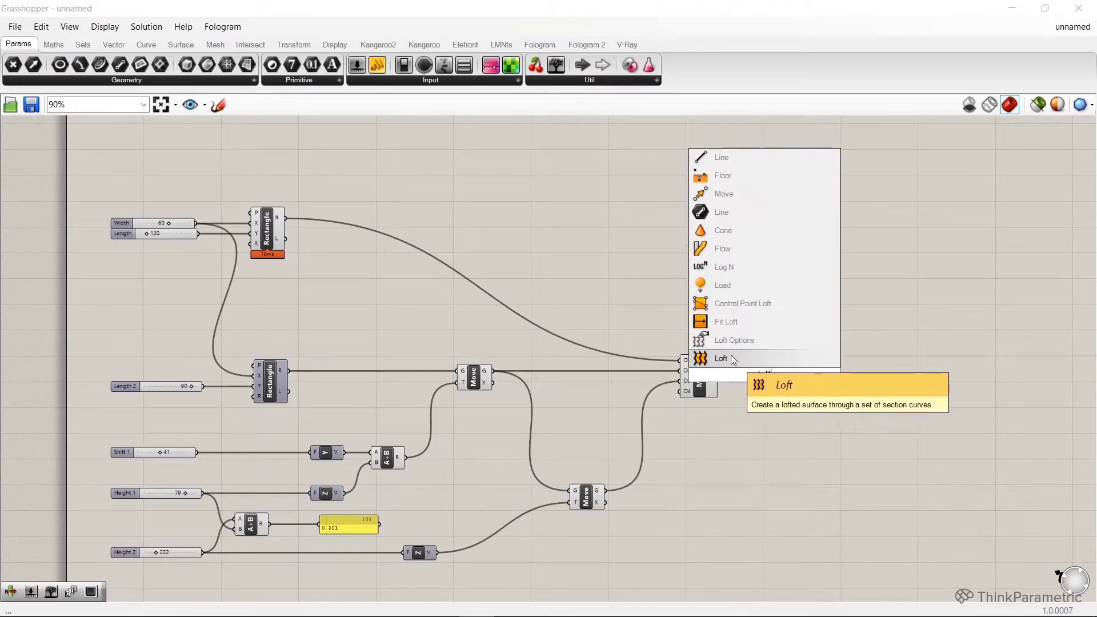
key("Return")
left_click_drag(718, 375, 801, 377)
Dock the Grasshopper window on the right half of the screen beside Rhino.
double_click(631, 9)
left_click_drag(736, 104, 1093, 172)
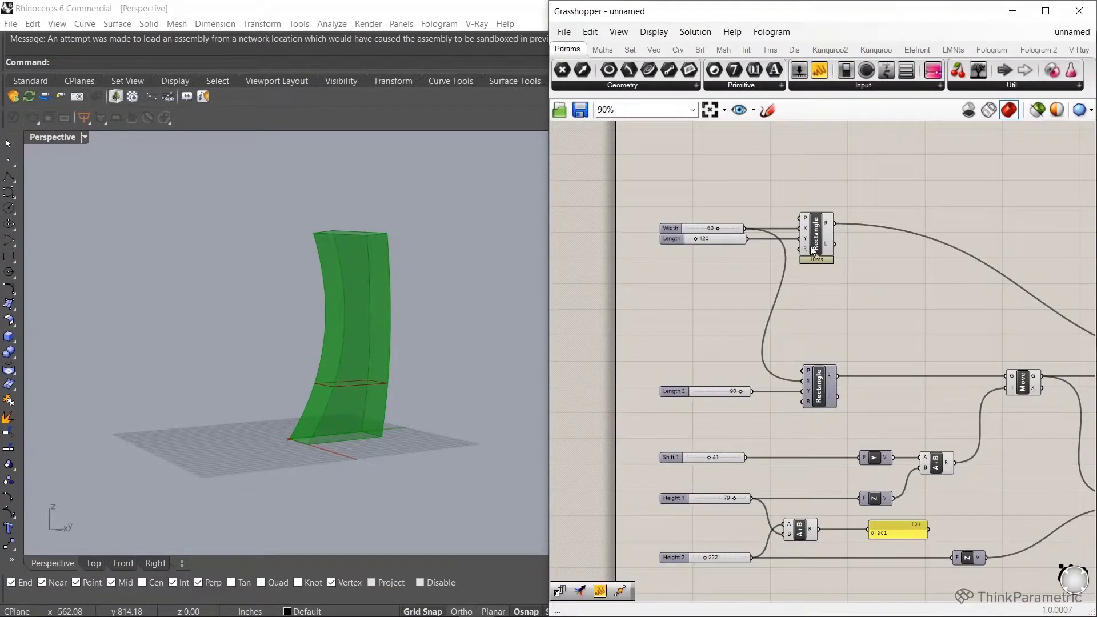
left_click(813, 248)
scroll(893, 293, "down", 5)
scroll(893, 292, "up", 5)
Switch the Loft component's loft type to Loose and commit the change.
left_click(892, 325)
right_click(880, 330)
mouse_move(926, 448)
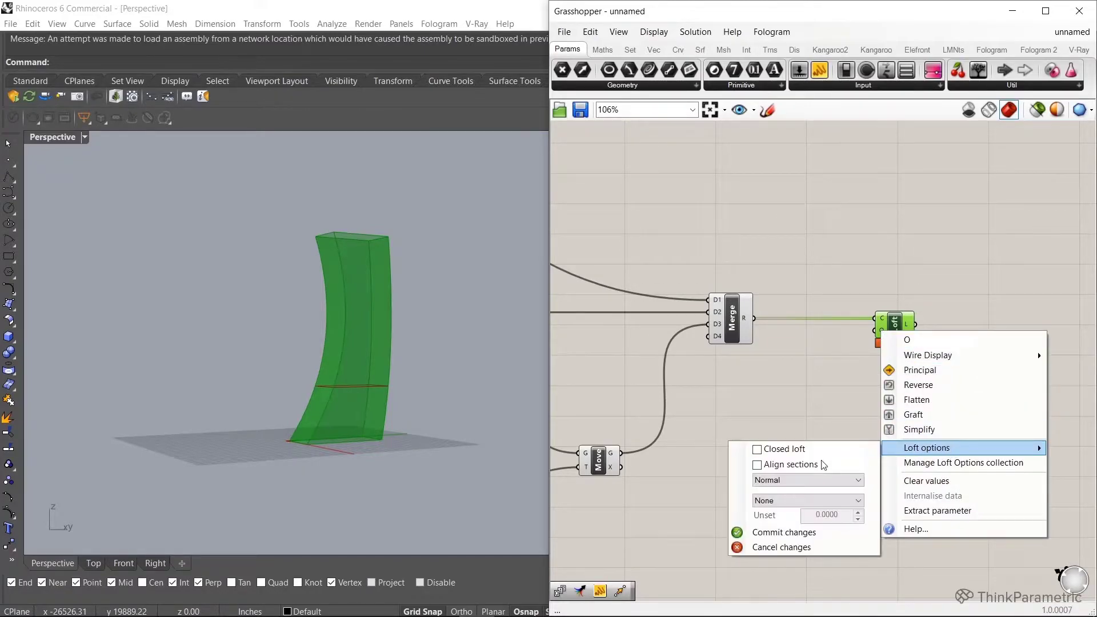
left_click(809, 480)
left_click(767, 501)
left_click(781, 531)
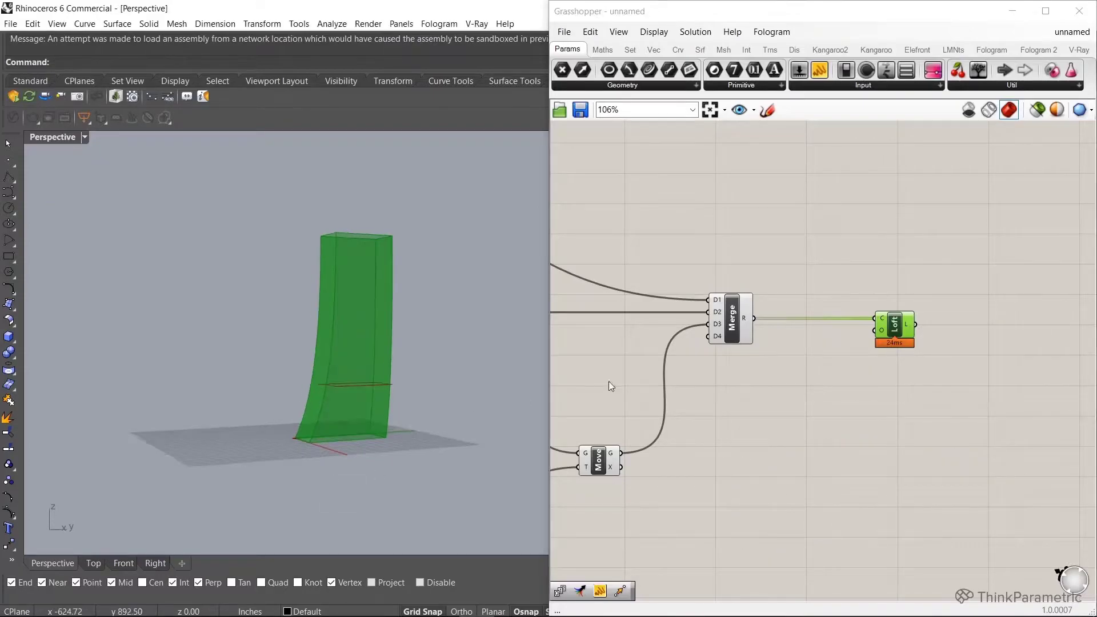
left_click(751, 367)
left_click(900, 321)
scroll(900, 321, "down", 5)
scroll(782, 355, "up", 5)
Raise the Shift 1 slider from 41 to 77 and view the bent tower.
left_click(698, 342)
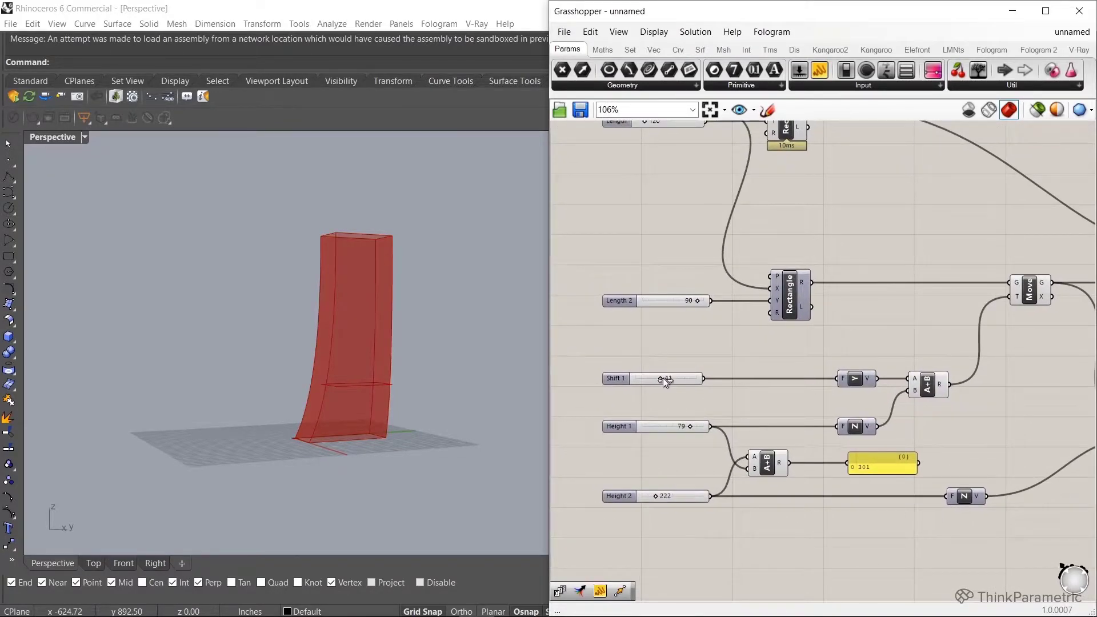
left_click_drag(661, 379, 683, 380)
right_click_drag(359, 449, 463, 449)
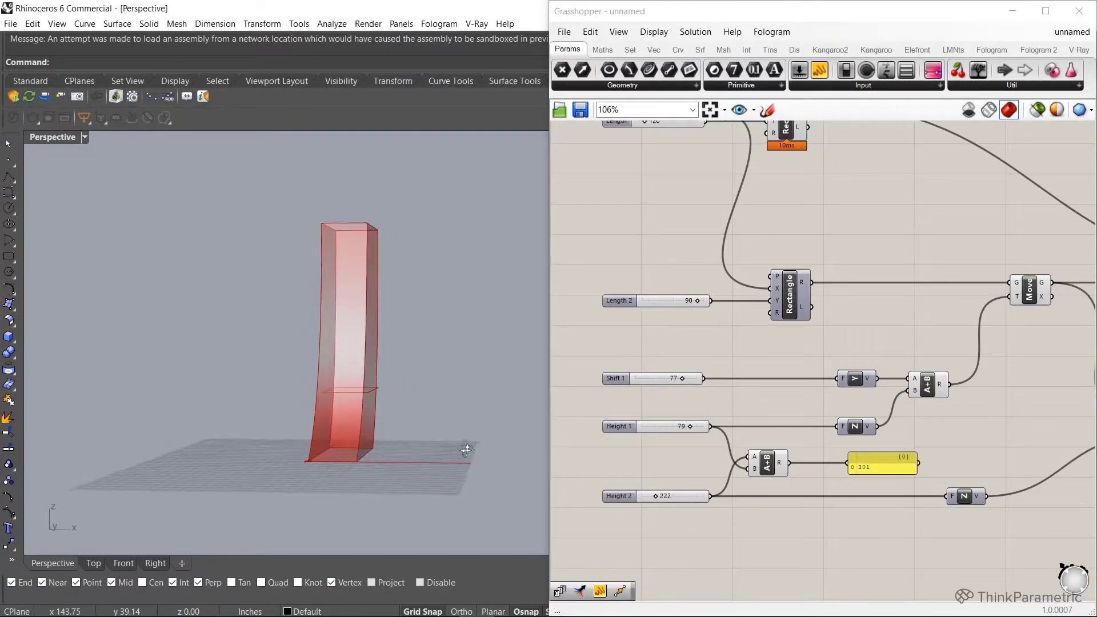
right_click_drag(466, 448, 390, 377)
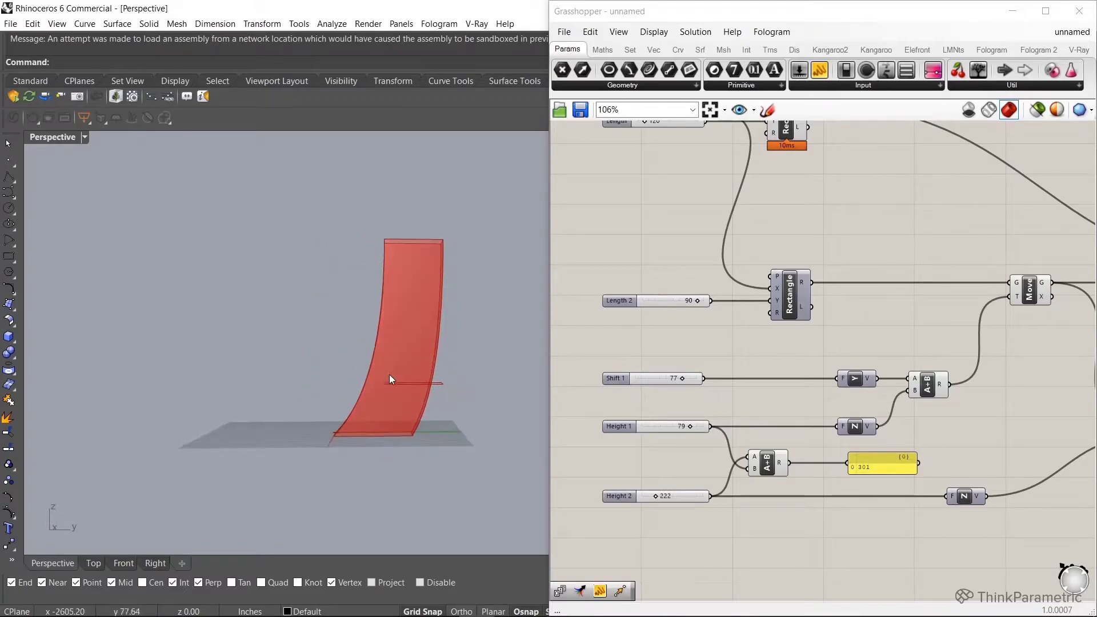
scroll(391, 378, "up", 2)
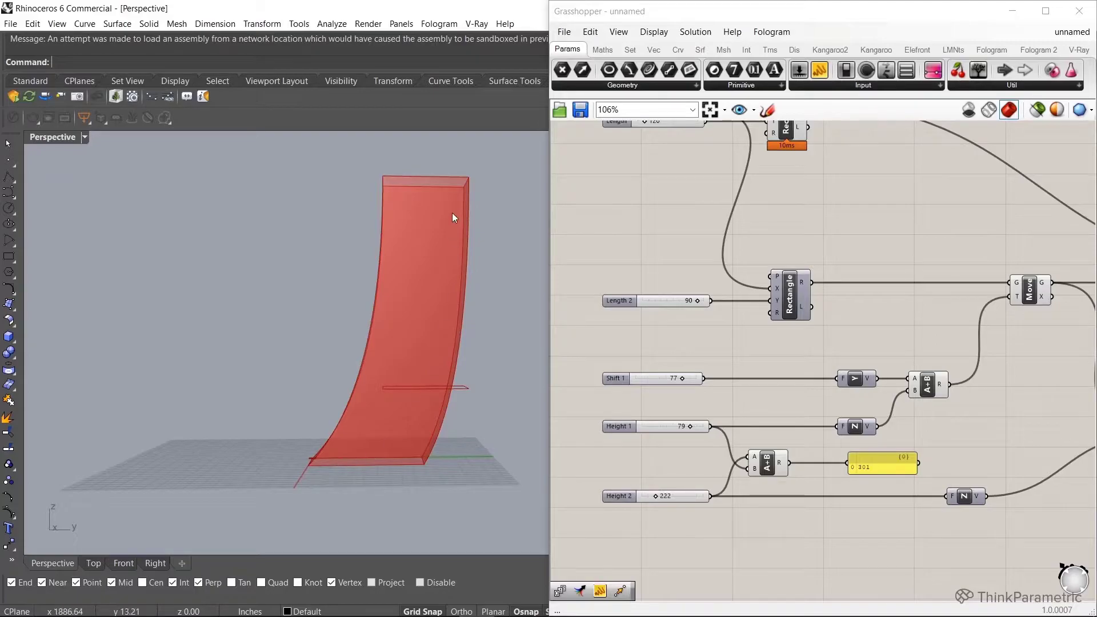
right_click_drag(452, 210, 387, 349)
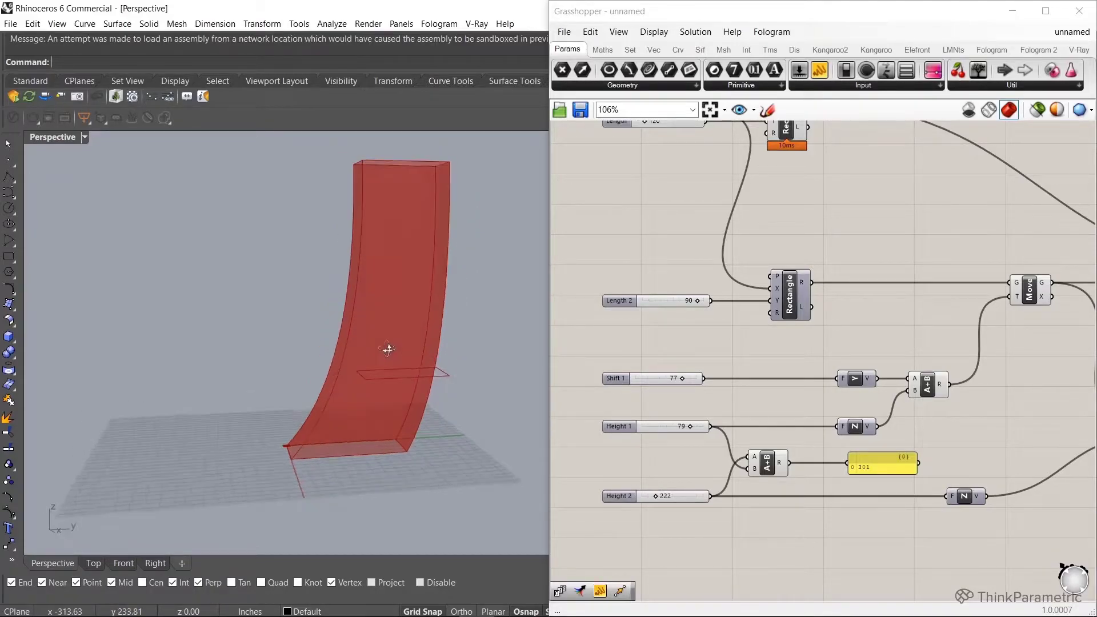
scroll(598, 335, "down", 2)
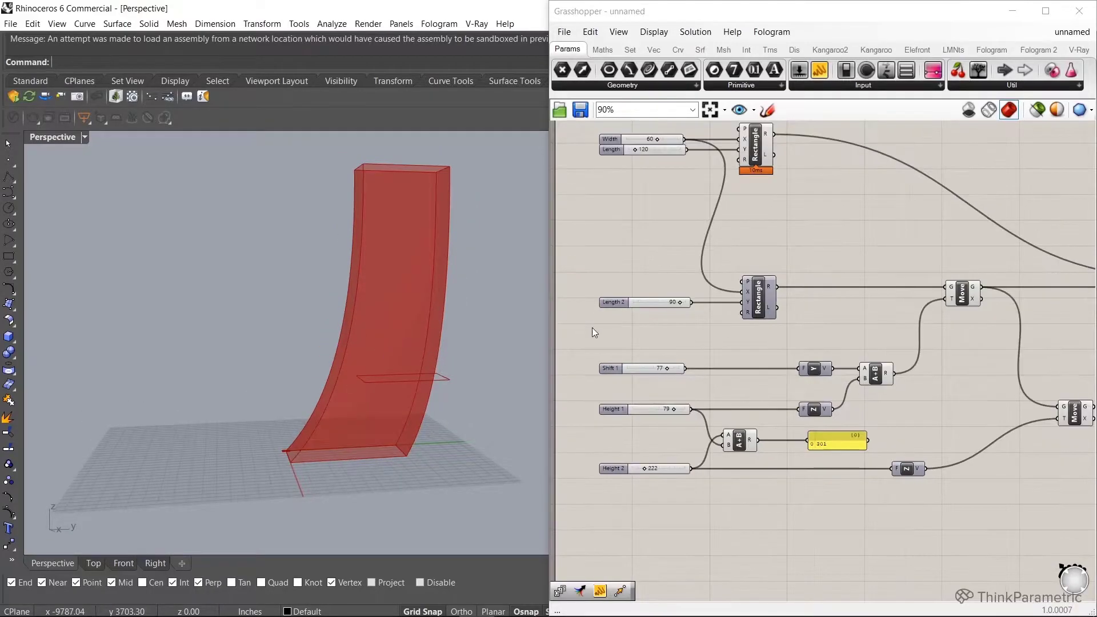
scroll(597, 329, "down", 2)
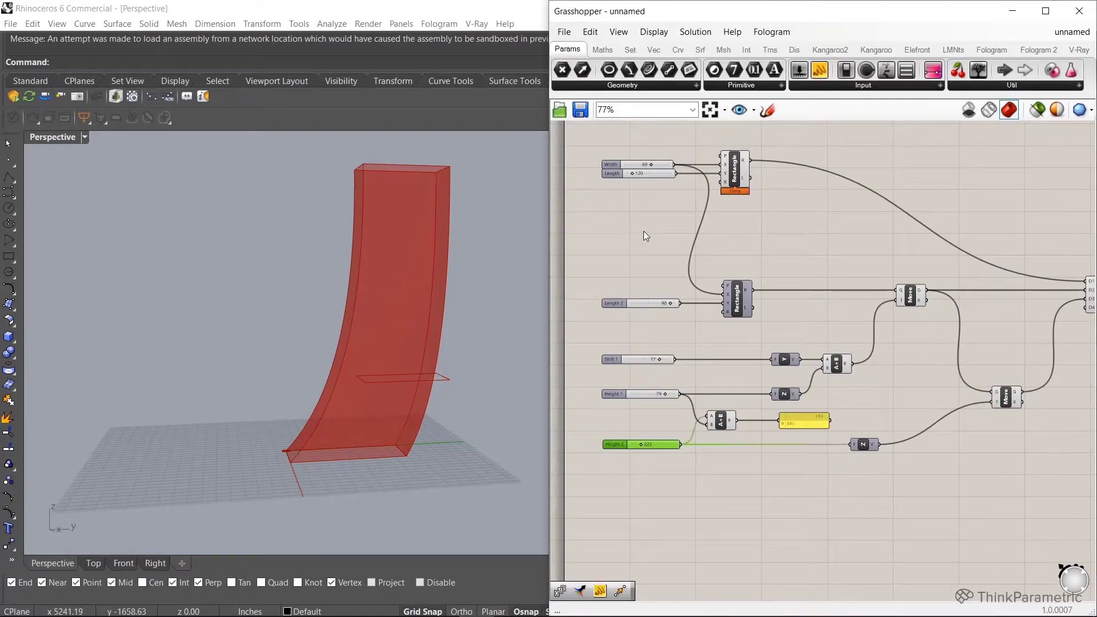
scroll(711, 274, "down", 1)
scroll(737, 279, "up", 2)
Highlight the Loft and orbit around the tower toward its base.
left_click(977, 302)
right_click_drag(182, 352, 240, 395)
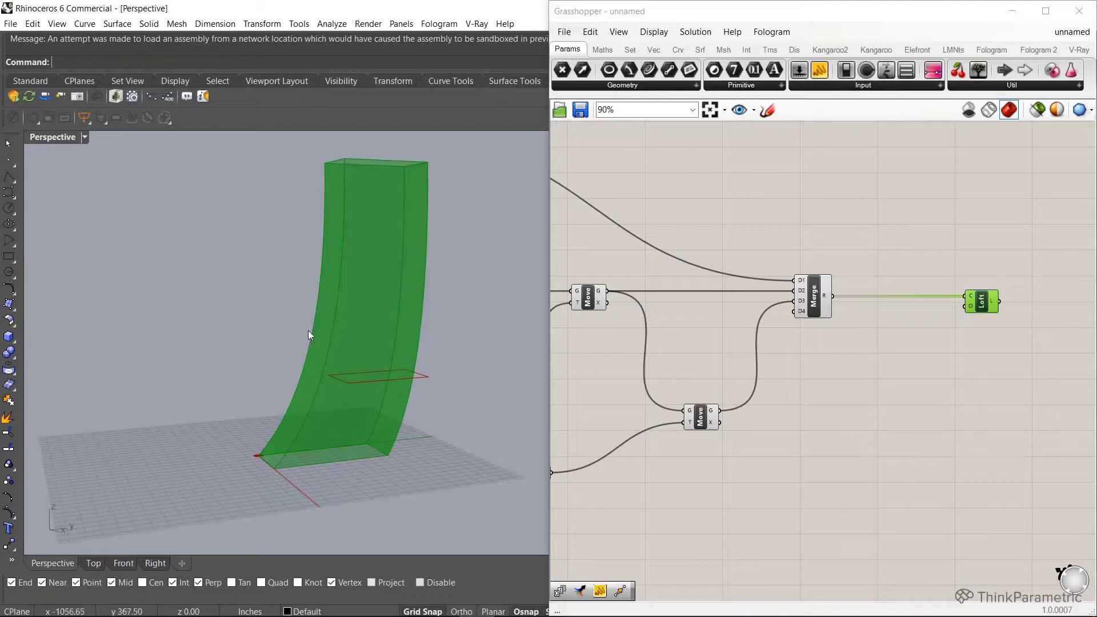
mouse_move(312, 330)
right_mouse_down()
mouse_move(353, 442)
mouse_move(367, 427)
mouse_move(310, 441)
right_mouse_up()
scroll(343, 442, "up", 3)
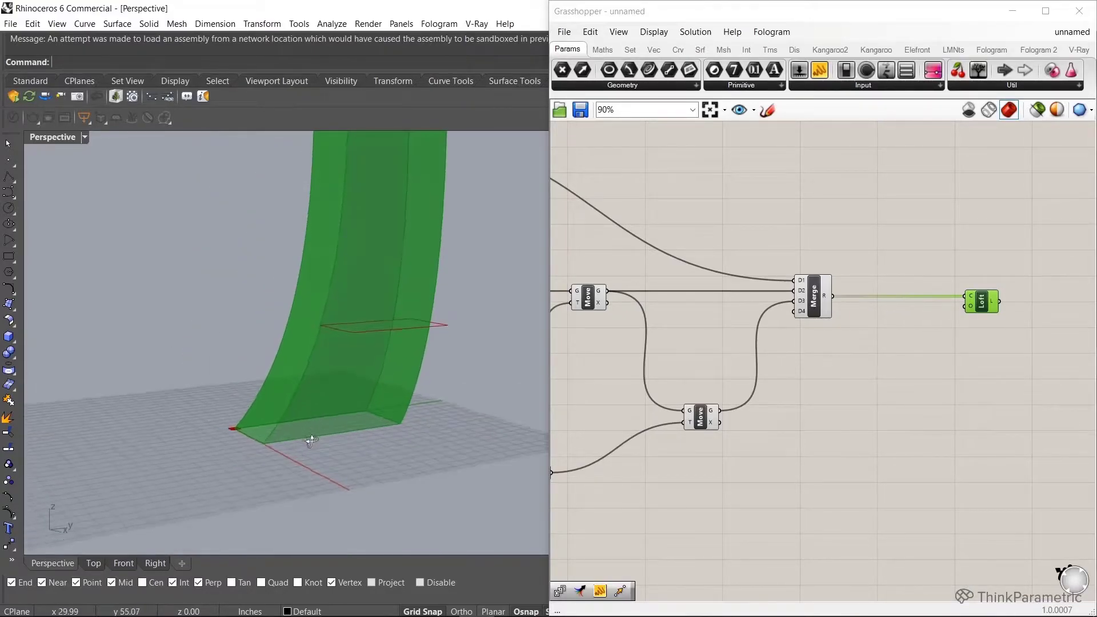
scroll(772, 344, "down", 3)
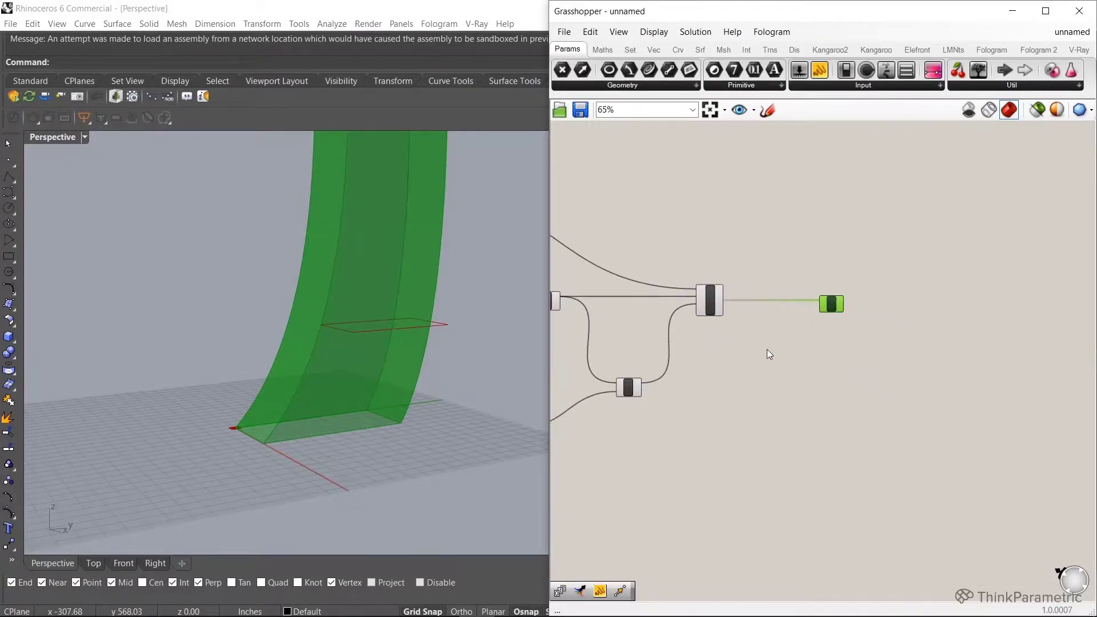
right_click_drag(767, 348, 734, 354)
scroll(733, 354, "up", 3)
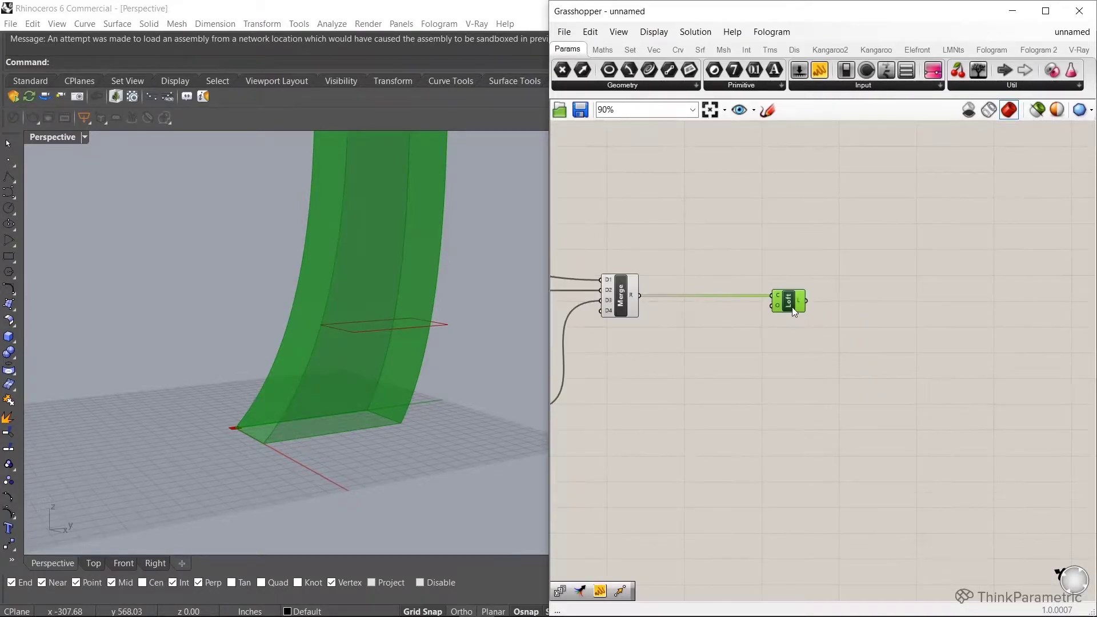
left_click_drag(791, 307, 781, 306)
left_click(838, 316)
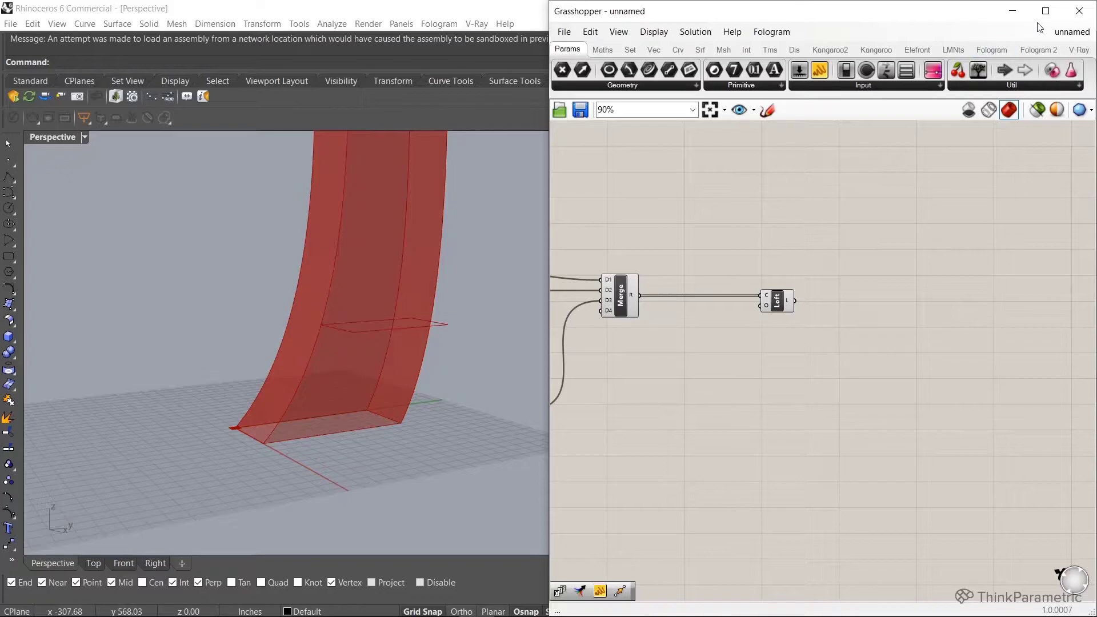
left_click(778, 301)
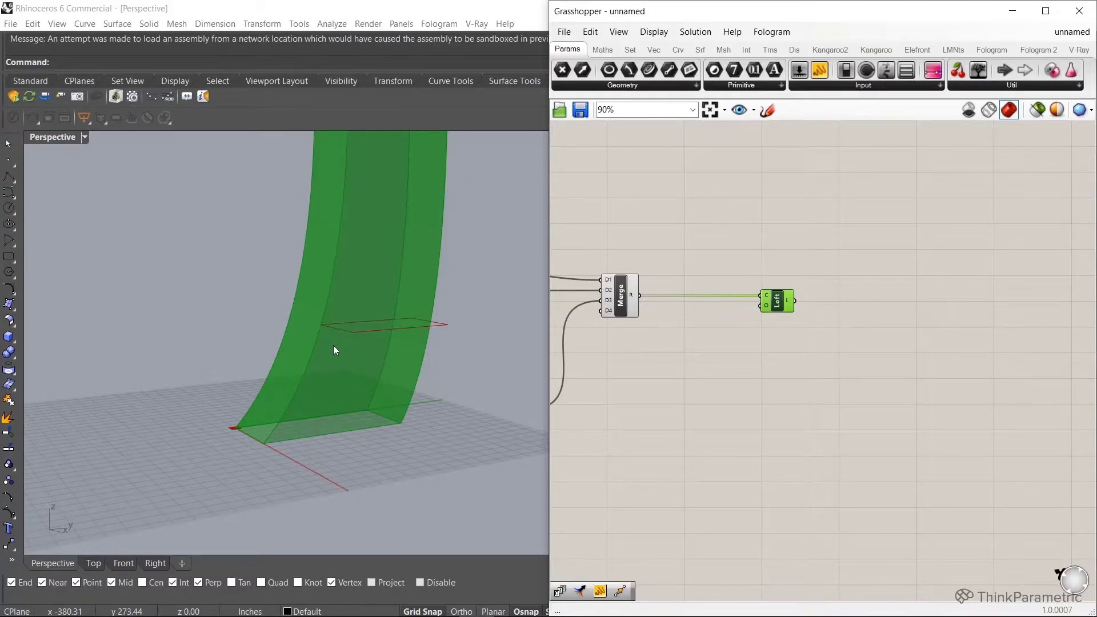
left_click(857, 319)
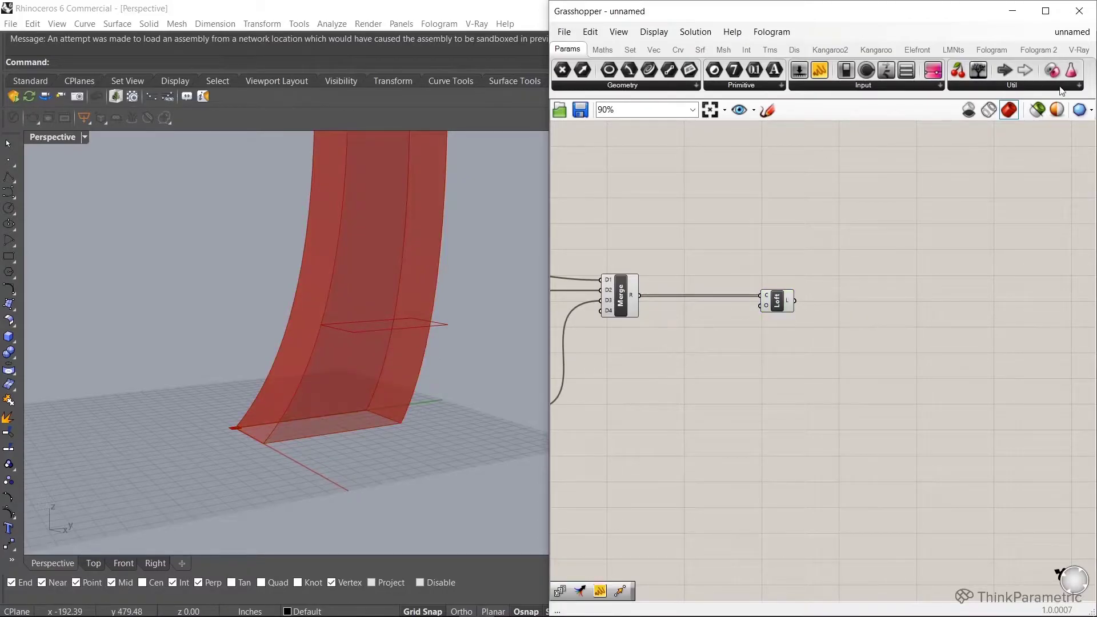
Maximize Grasshopper and place a Series component from the 'seri' search.
left_click(1046, 11)
scroll(693, 245, "down", 4)
scroll(429, 335, "up", 4)
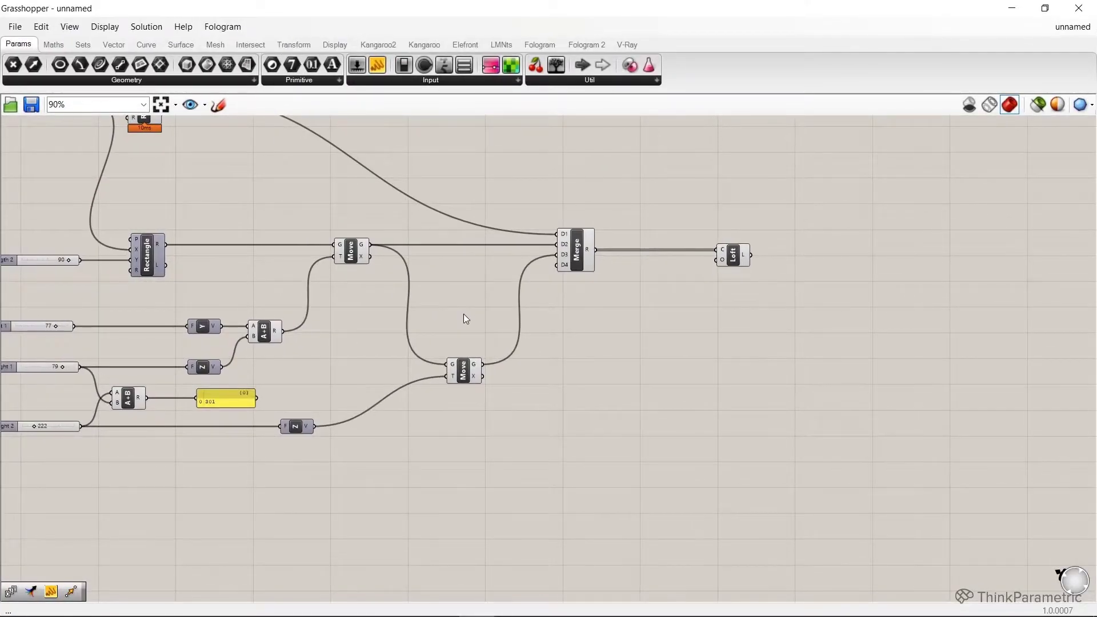
scroll(464, 314, "down", 3)
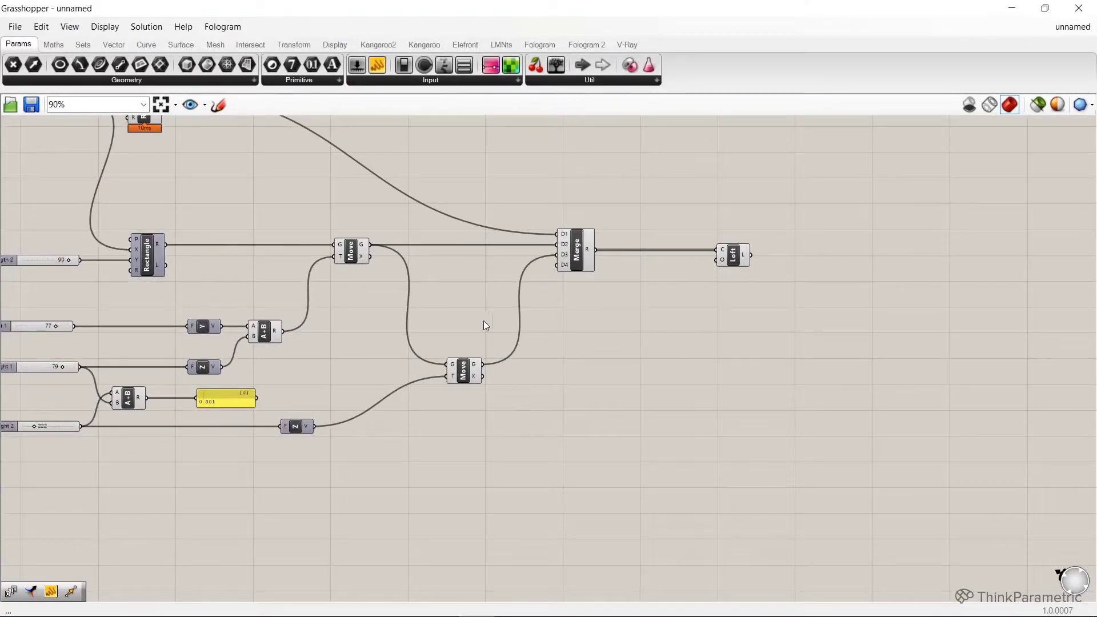
double_click(256, 478)
type("seri")
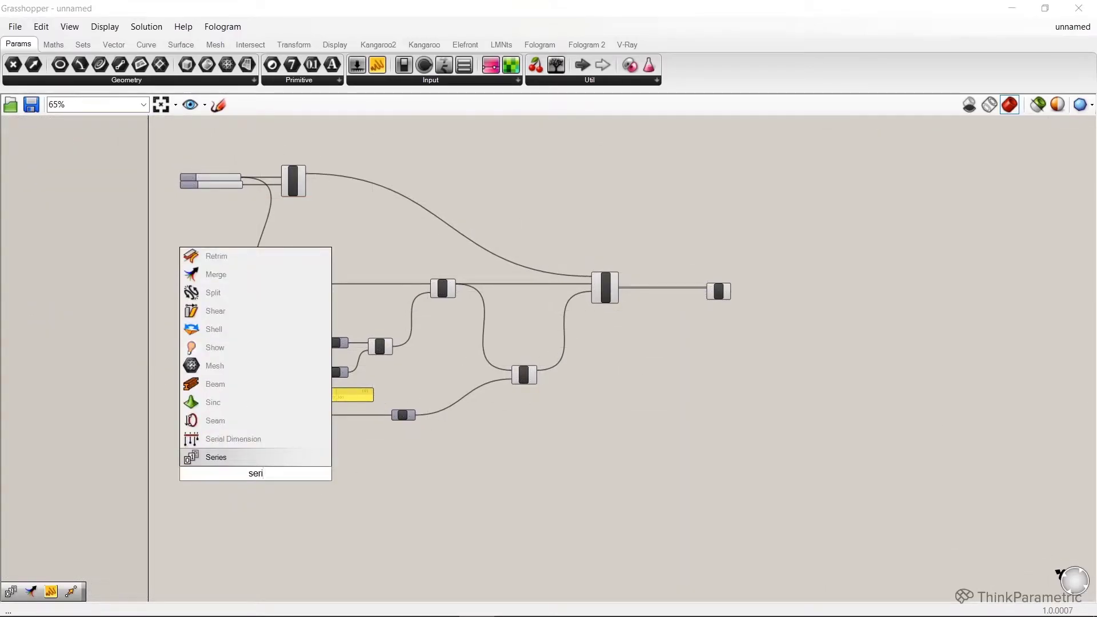
key("Return")
left_click(300, 482)
scroll(227, 493, "up", 3)
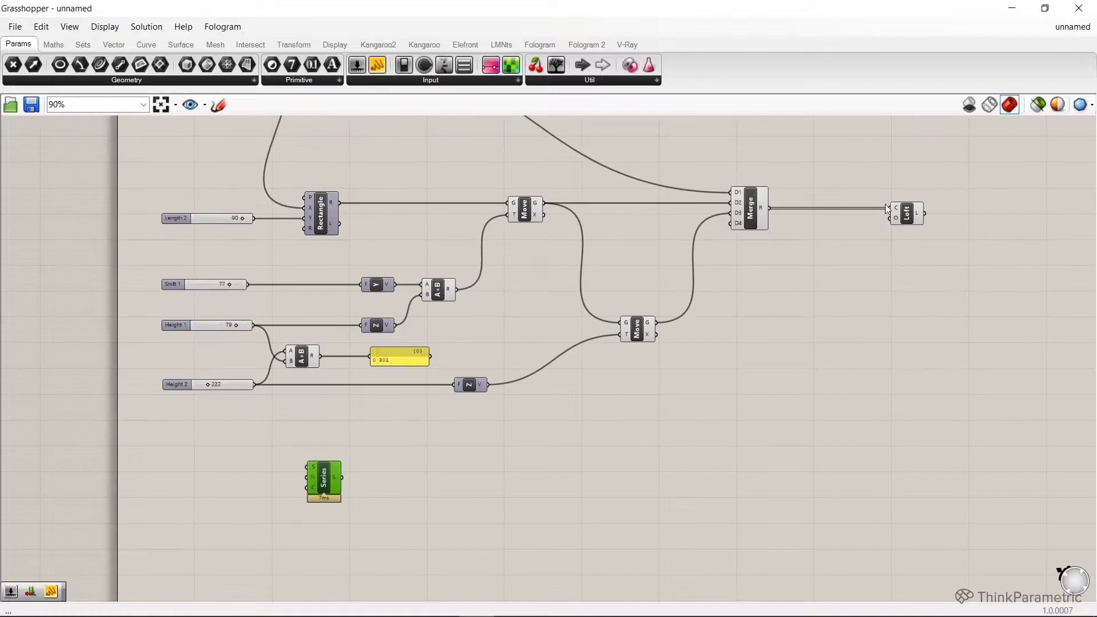
Move the Series component below the slider group.
left_click(908, 215)
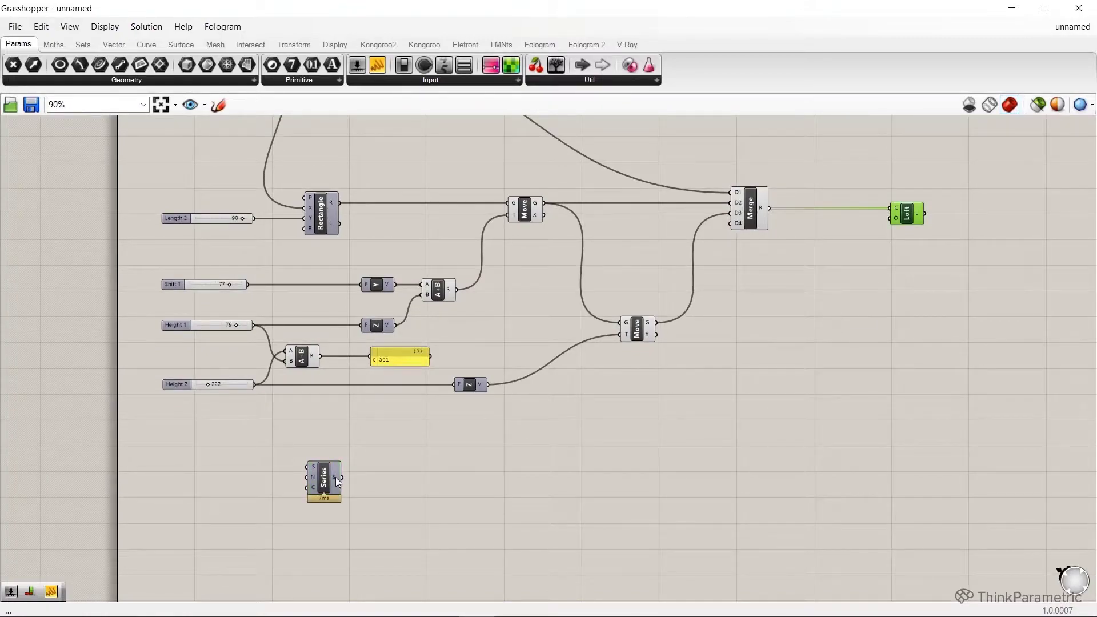
left_click_drag(334, 484, 356, 510)
left_click(393, 501)
left_click(896, 213)
left_click(441, 512)
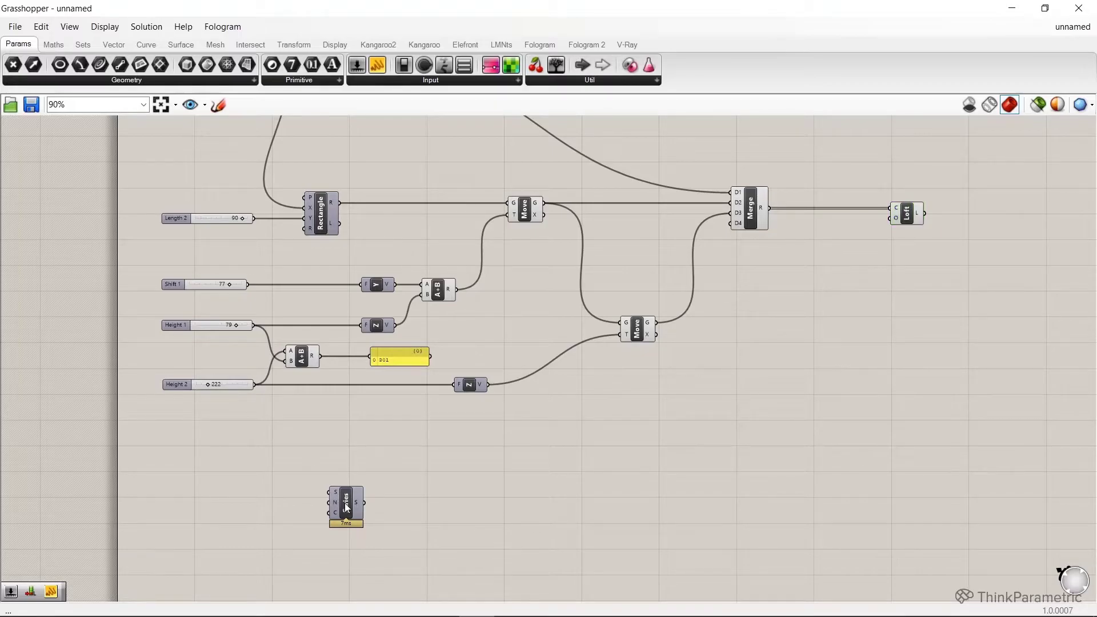
left_click_drag(372, 450, 375, 443)
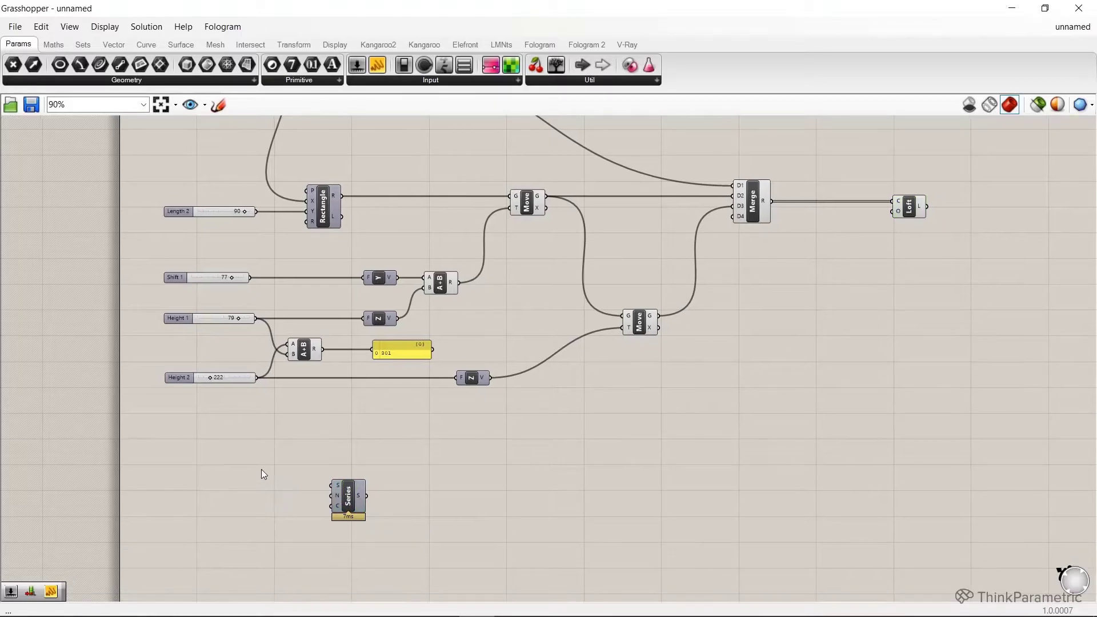
Wire a 20 slider into Series start and a 15 slider into its step.
double_click(261, 469)
type("20")
key("Return")
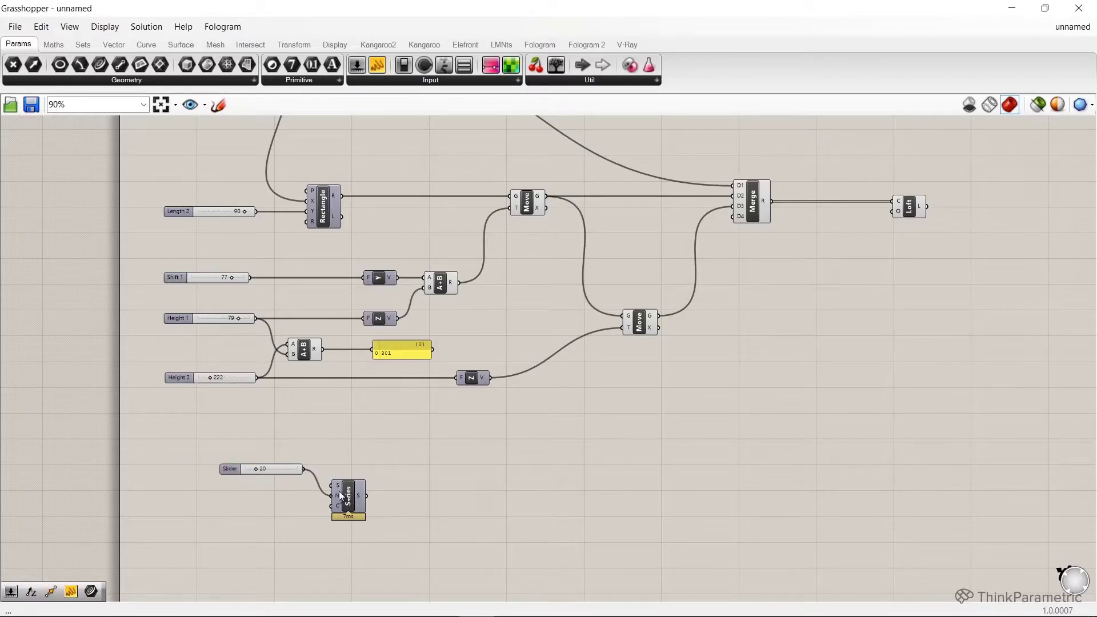
mouse_move(304, 469)
left_mouse_down()
mouse_move(337, 486)
mouse_move(262, 485)
mouse_move(192, 502)
left_mouse_up()
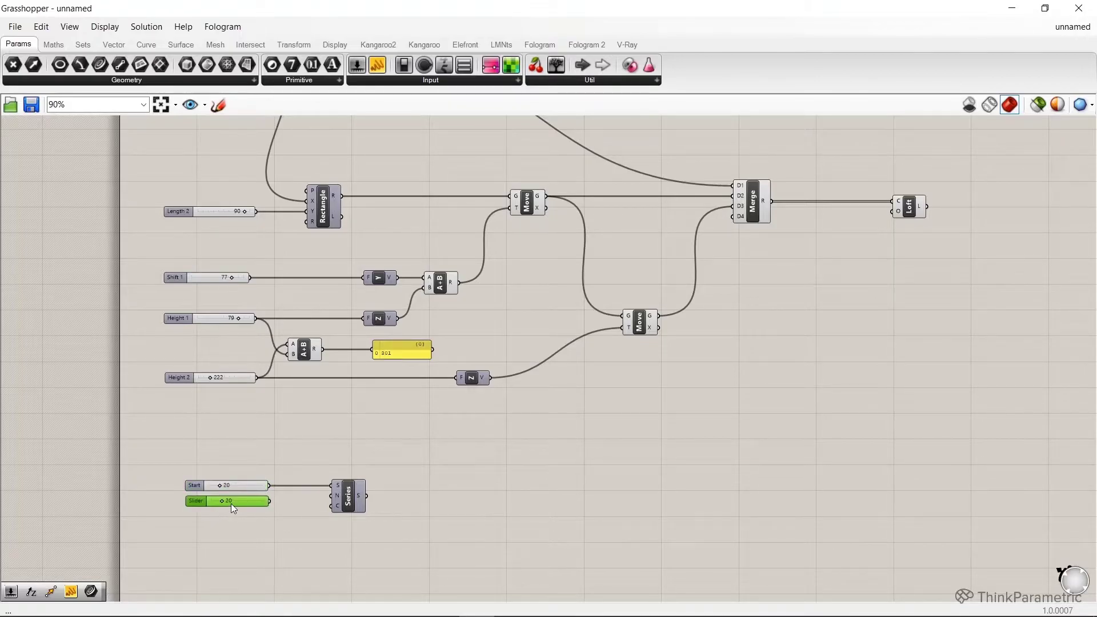
double_click(230, 503)
left_click(248, 501)
left_click_drag(271, 503, 334, 495)
Rename the start slider to Lobby and the step slider to F2F.
left_click(190, 485)
right_click(190, 484)
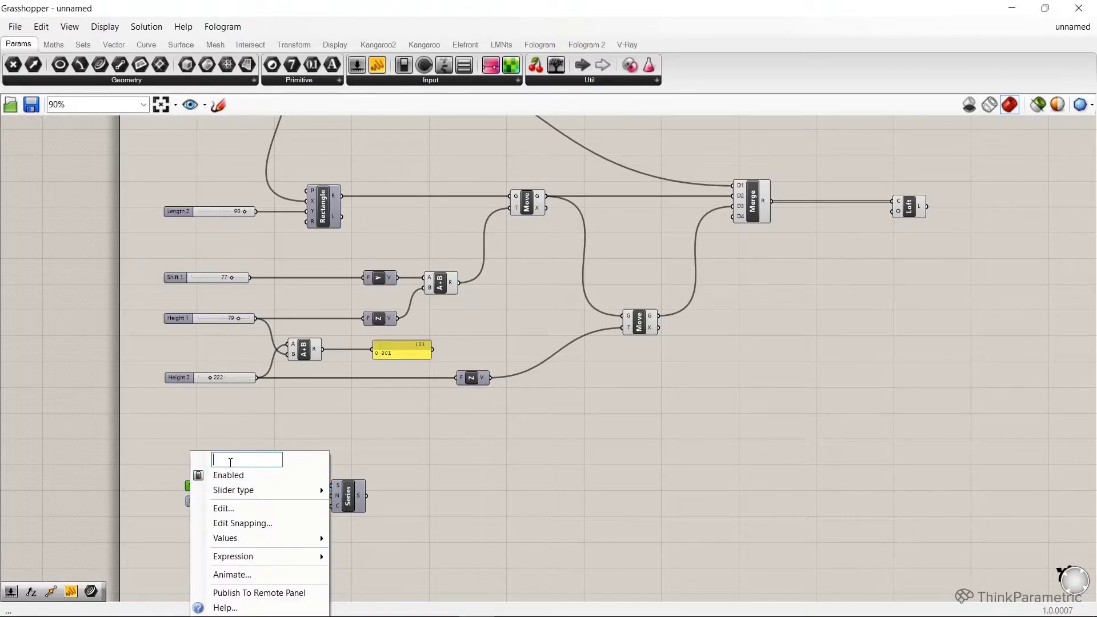
type("Lobby")
key("Return")
scroll(193, 494, "up", 3)
left_click(198, 497)
right_click(207, 494)
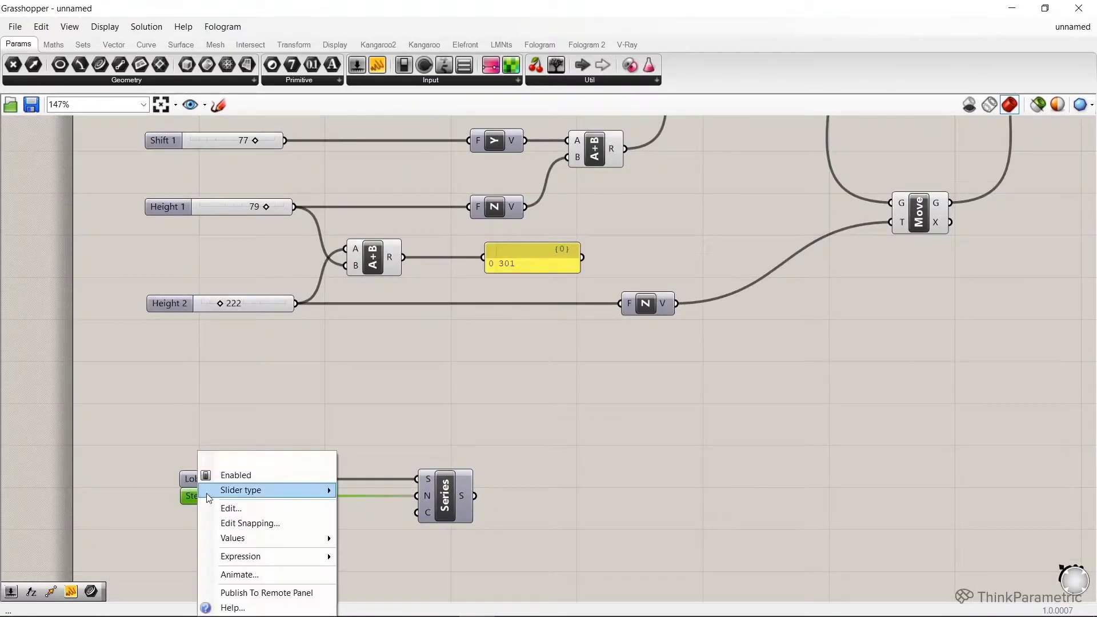
type("F2F")
key("Return")
Add a slider named No Floors and wire it into the Series count input.
double_click(214, 510)
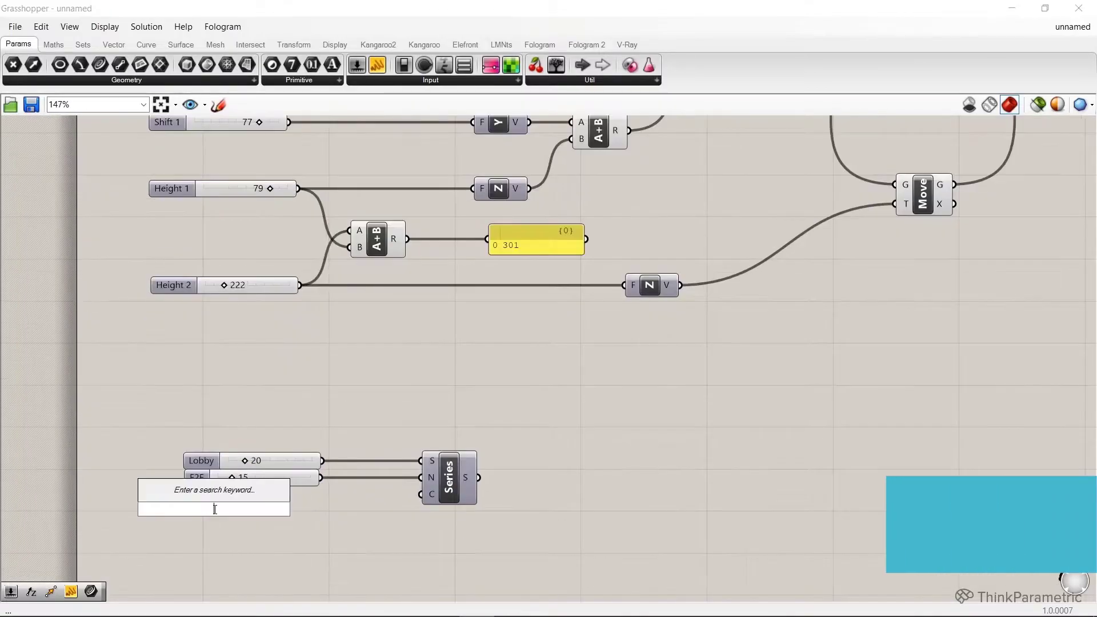
key("Return")
left_click(168, 509)
right_click(202, 509)
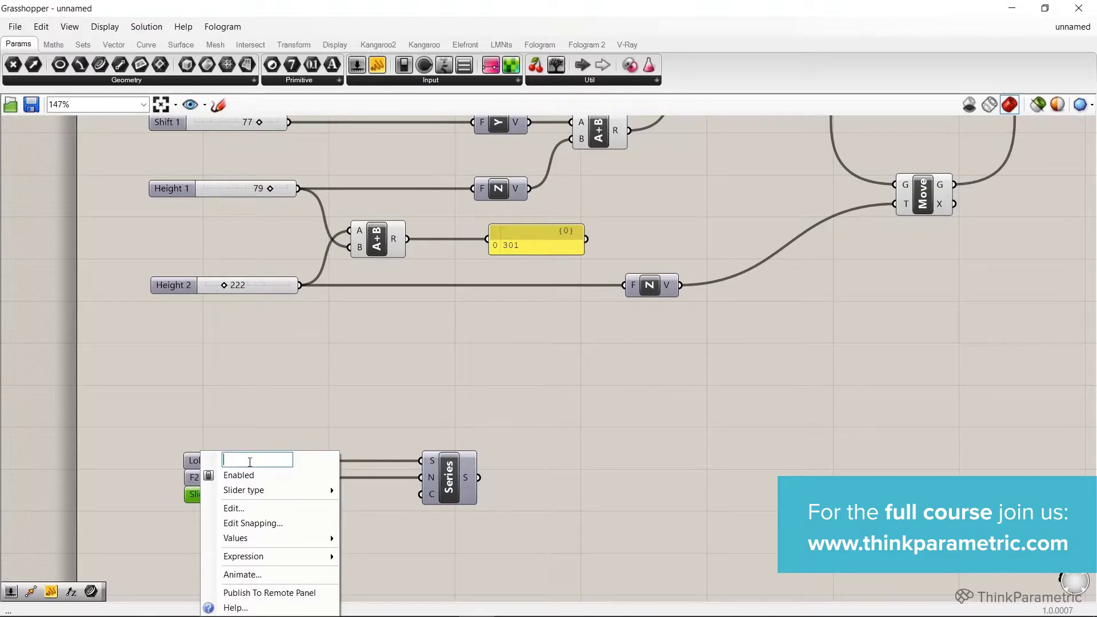
type("No FLoors")
key("Delete")
type("l")
key("Return")
scroll(297, 436, "up", 2)
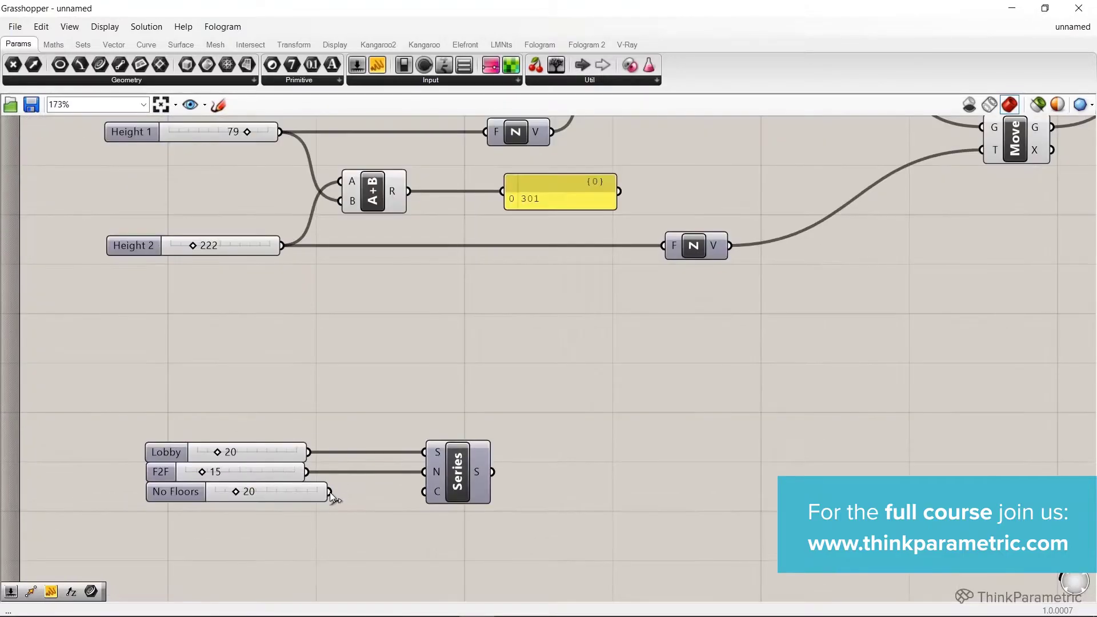
left_click_drag(401, 495, 426, 491)
left_click(257, 493)
scroll(385, 459, "down", 3)
left_click_drag(385, 460, 343, 437)
double_click(447, 428)
type("merg")
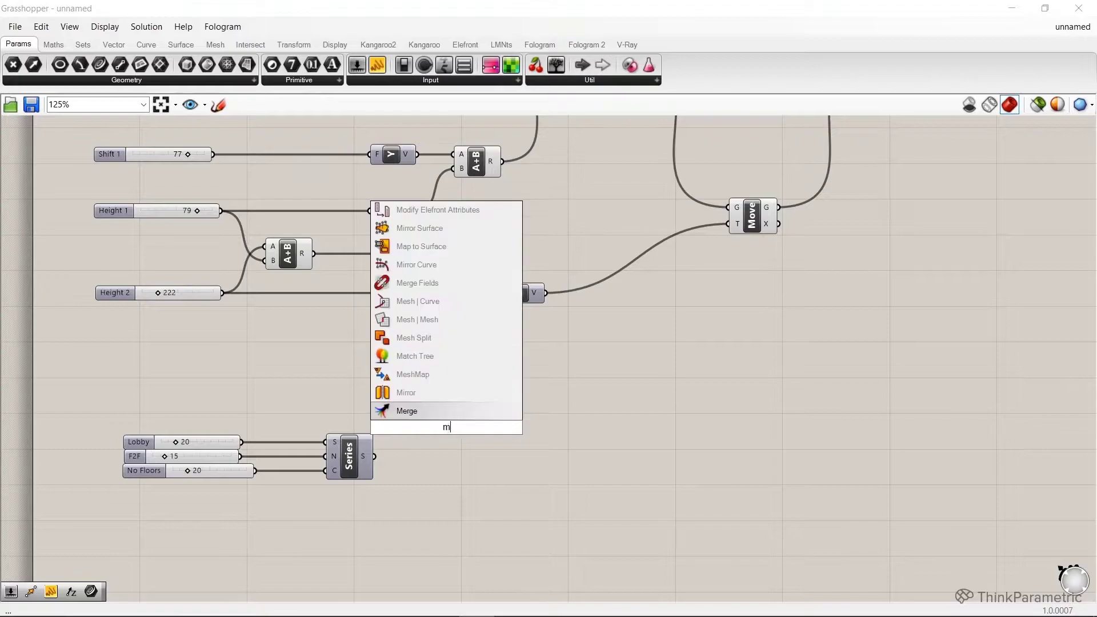
Merge a 0 slider (D1) with the Series output (D2), flattening the result.
left_click(408, 412)
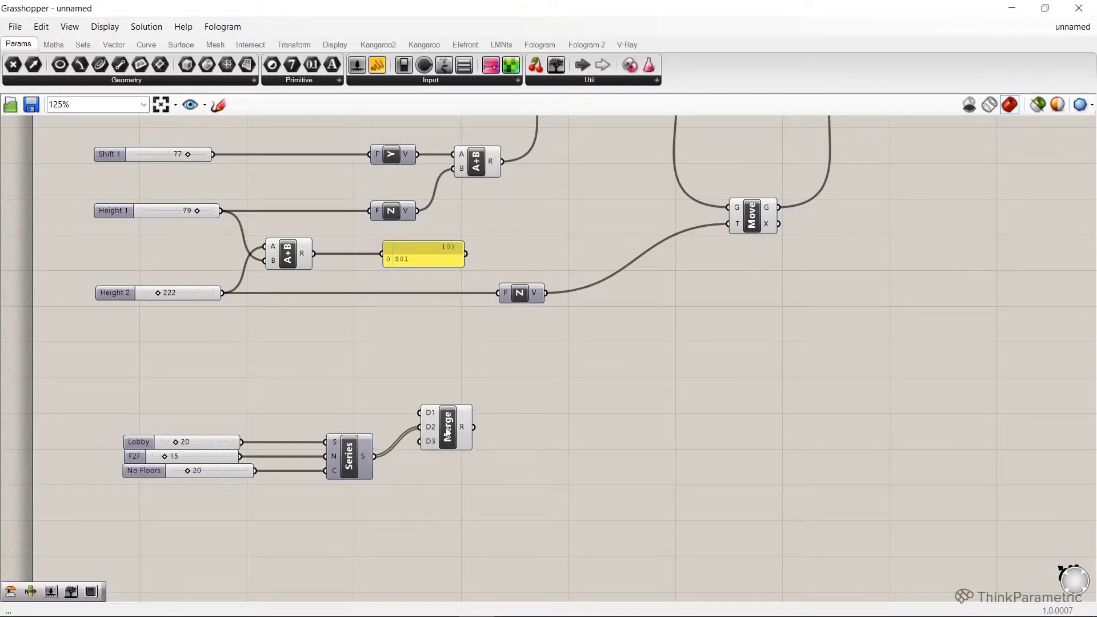
left_click_drag(375, 456, 442, 451)
double_click(364, 397)
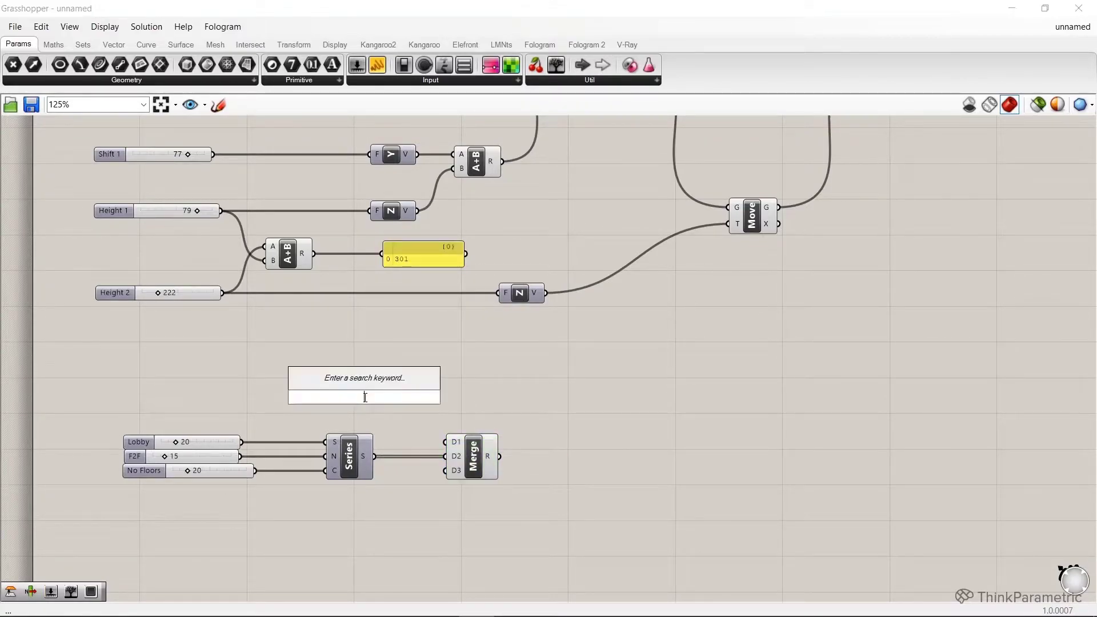
type("0")
key("Return")
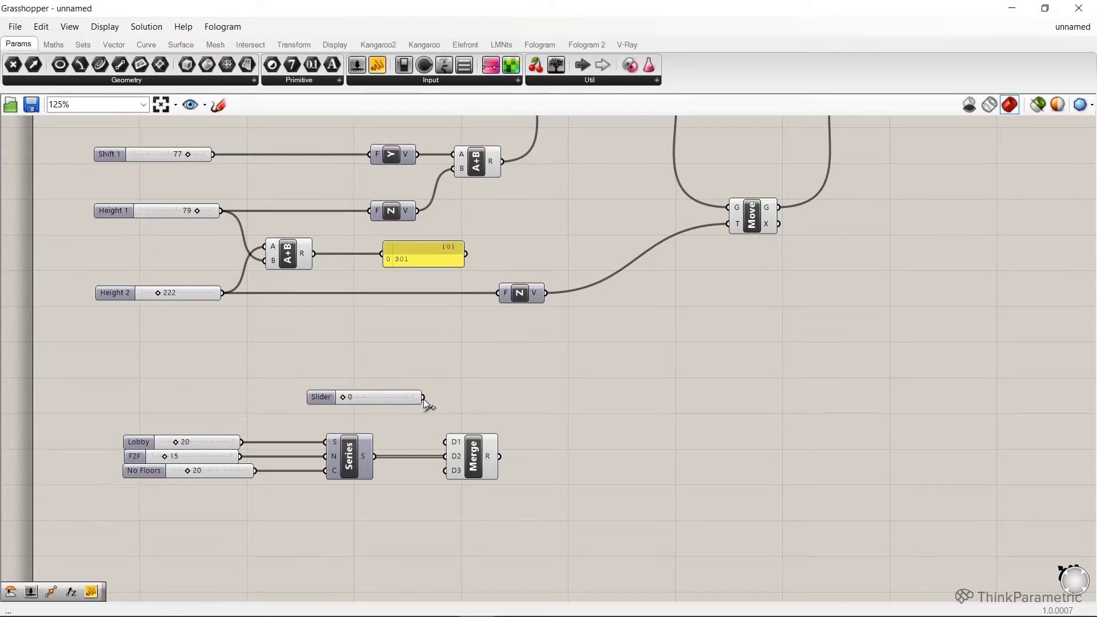
left_click_drag(440, 427, 446, 442)
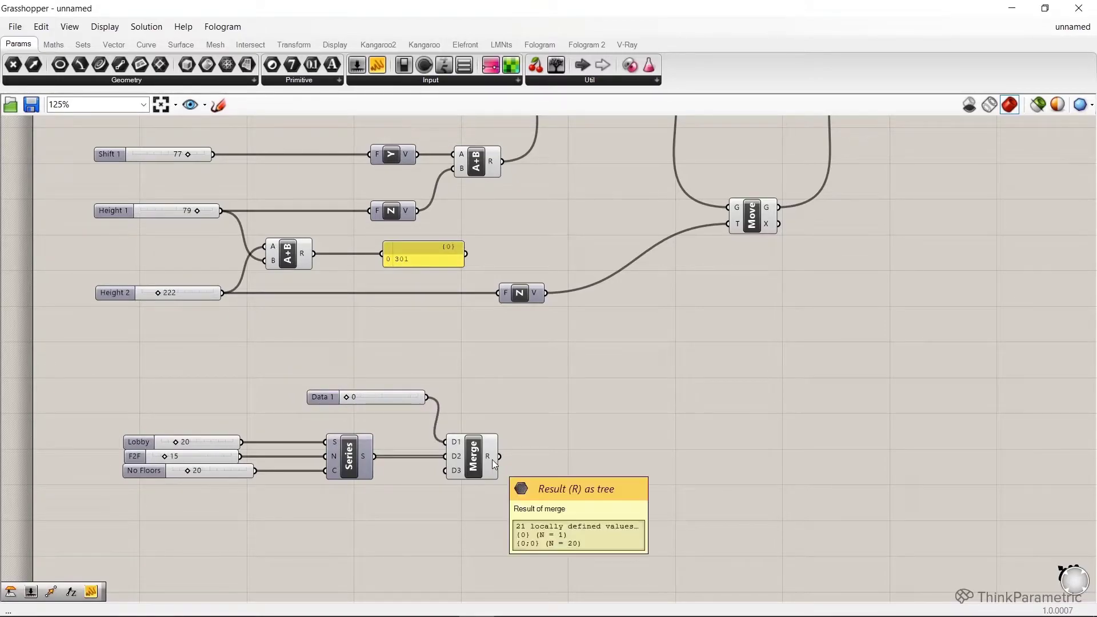
right_click(491, 456)
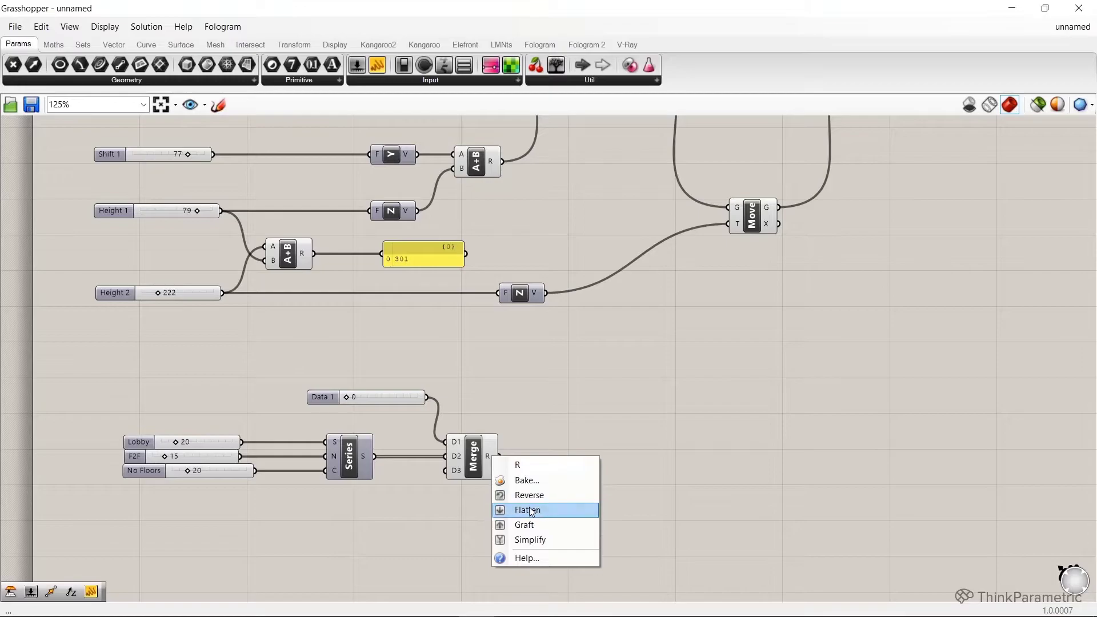
left_click(527, 509)
scroll(563, 412, "down", 2)
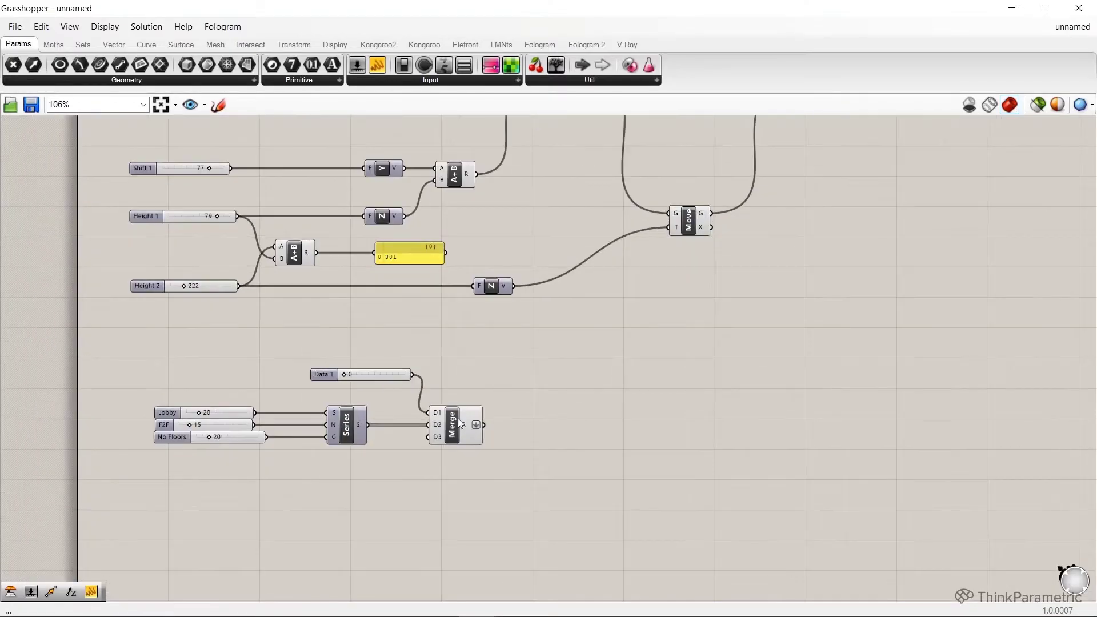
left_click(392, 375)
scroll(412, 371, "down", 3)
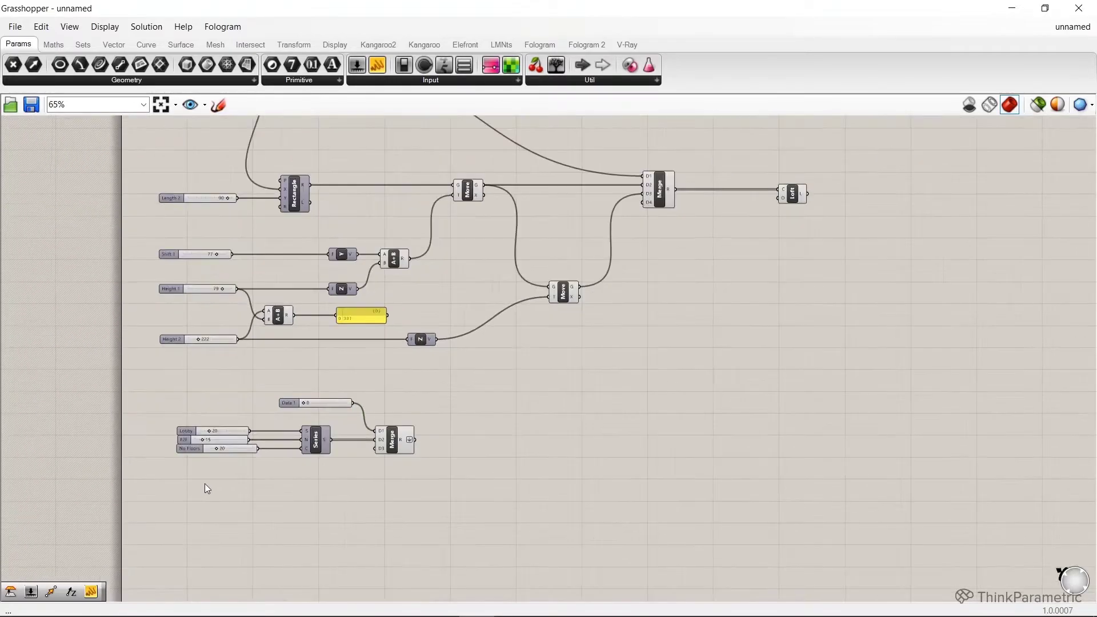
scroll(207, 243, "down", 2)
left_click_drag(206, 421, 183, 190)
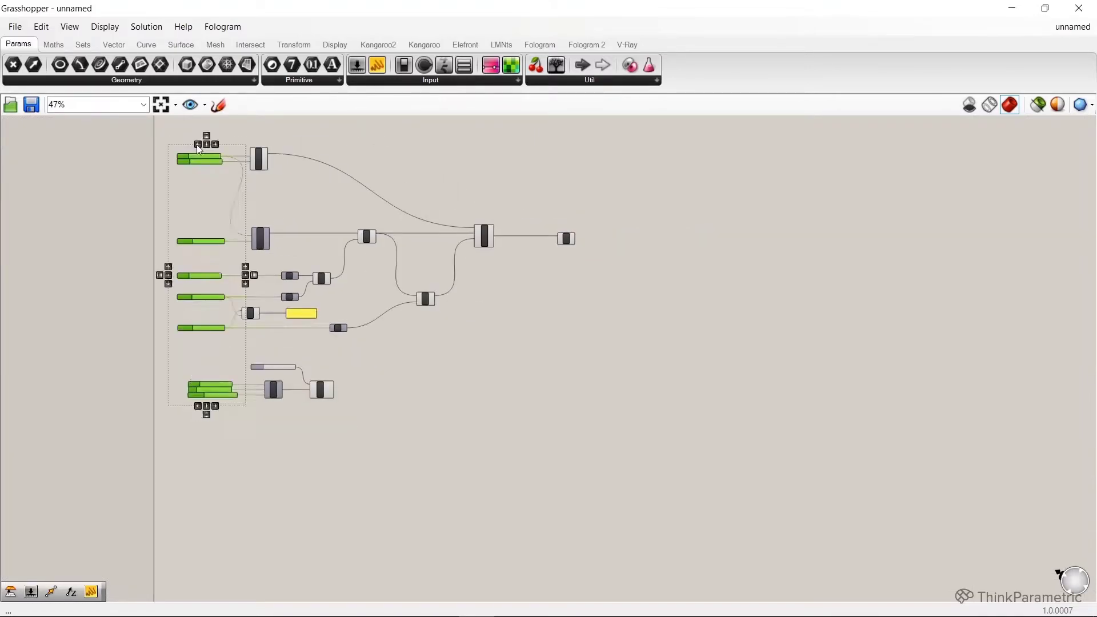
scroll(204, 370, "up", 3)
Feed Merge's result into a Number parameter renamed Level Elevations.
double_click(465, 447)
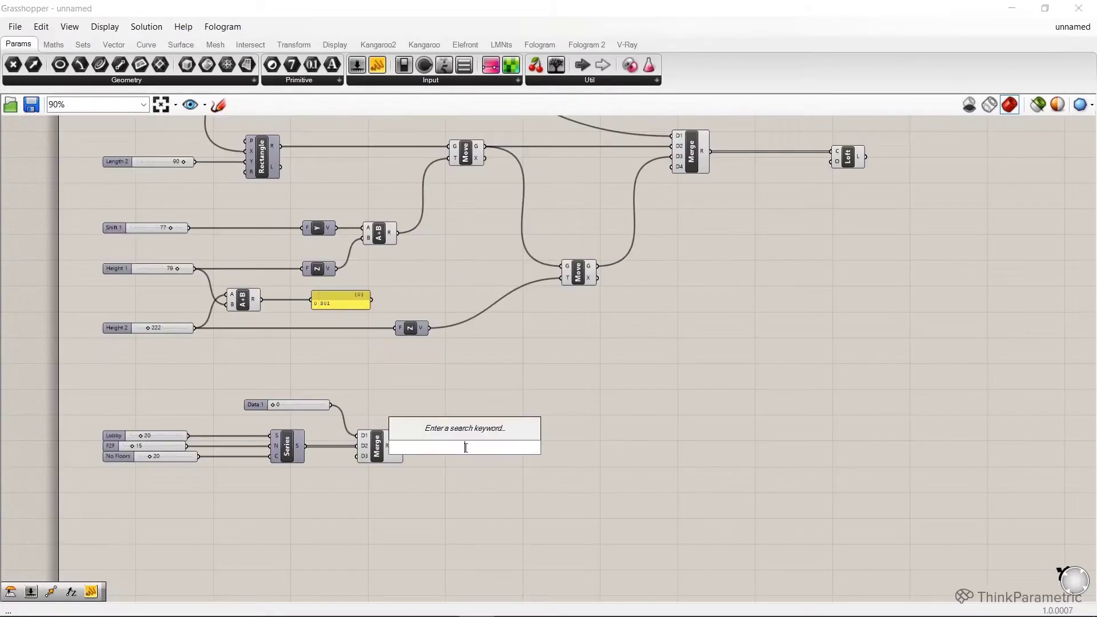
type("nu")
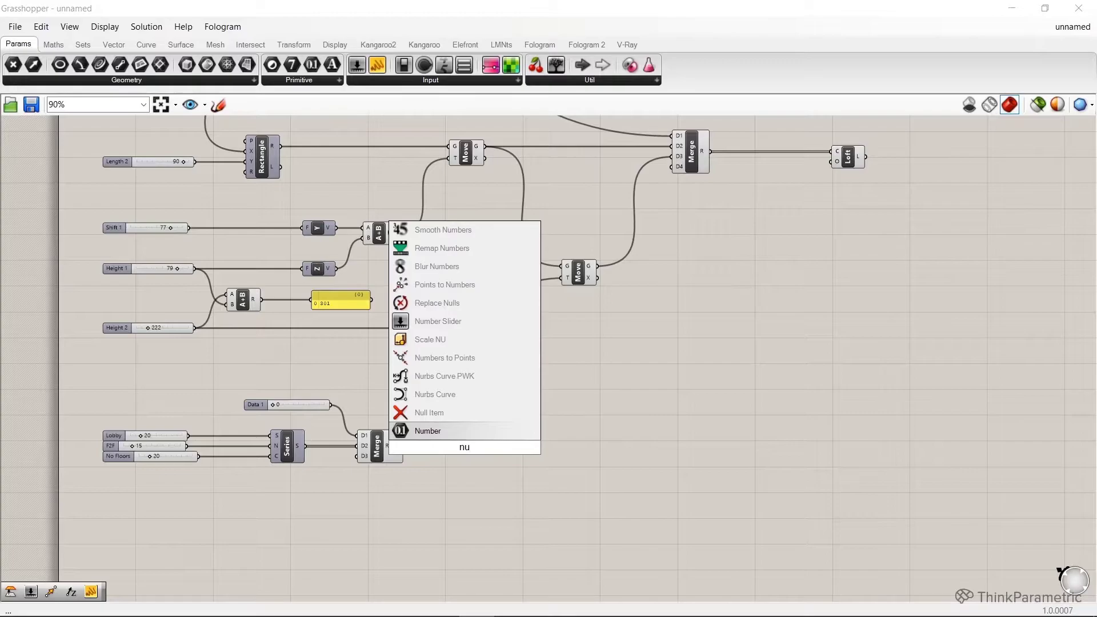
left_click(428, 431)
scroll(421, 442, "up", 2)
mouse_move(398, 450)
left_mouse_down()
mouse_move(457, 459)
mouse_move(463, 451)
left_mouse_up()
right_click(481, 451)
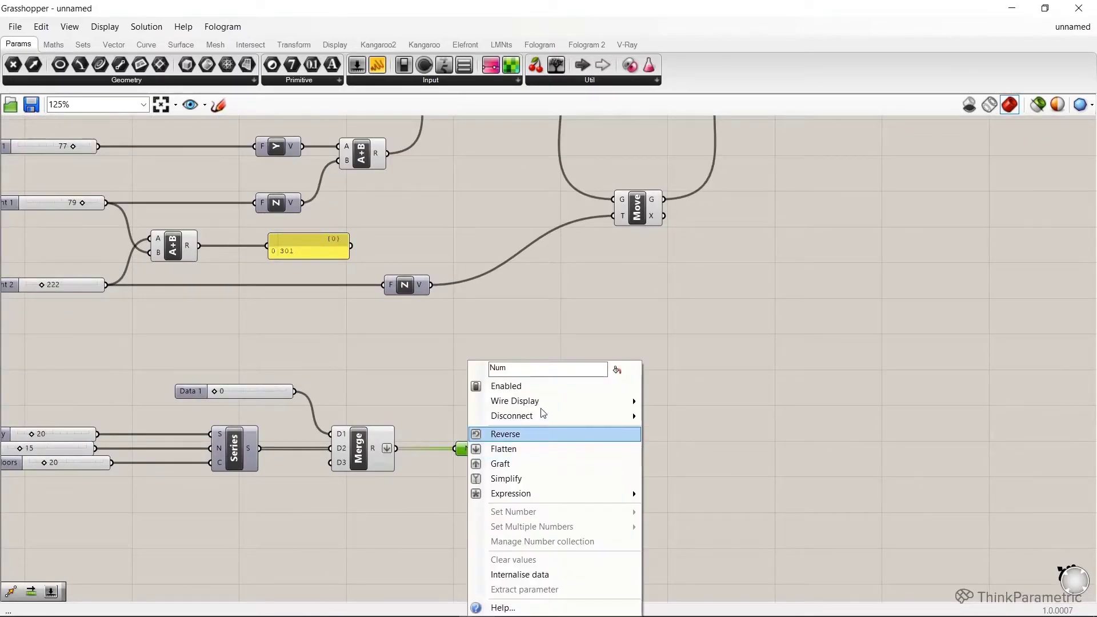
double_click(549, 369)
type("Level Ele")
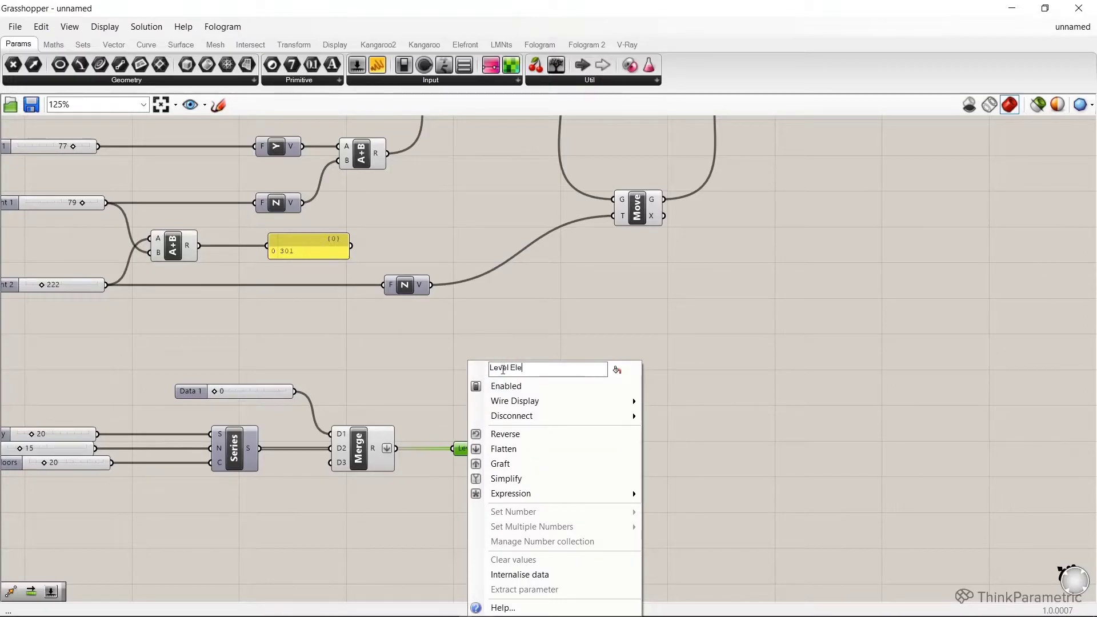
key("Return")
scroll(402, 350, "down", 3)
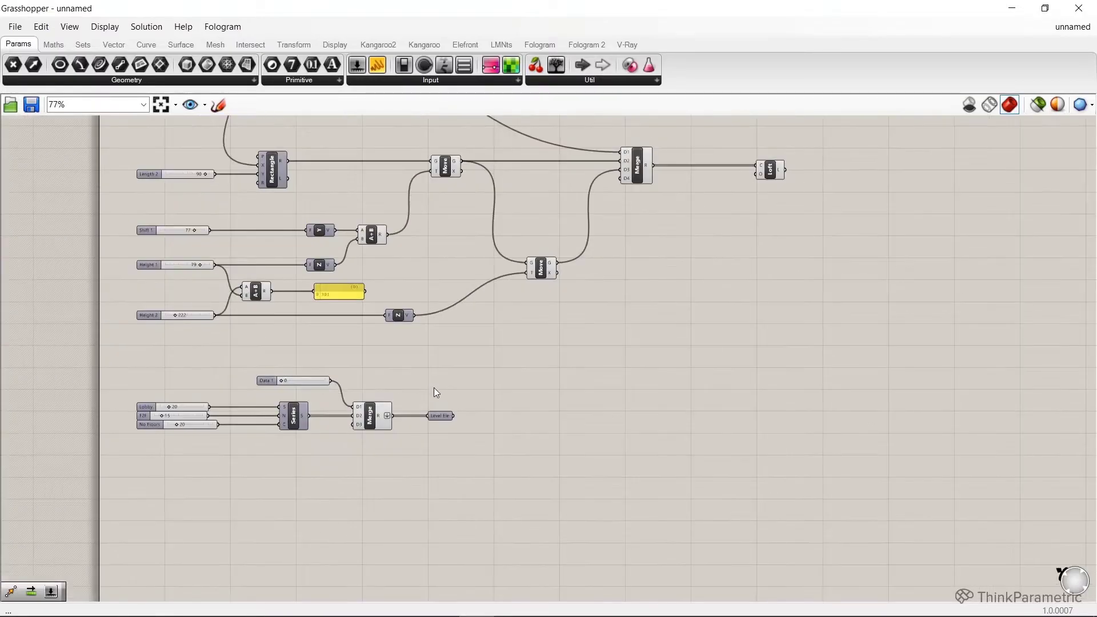
scroll(491, 436, "up", 1)
Add a Plane Offset component with Level Elevations wired into its offset input.
double_click(495, 435)
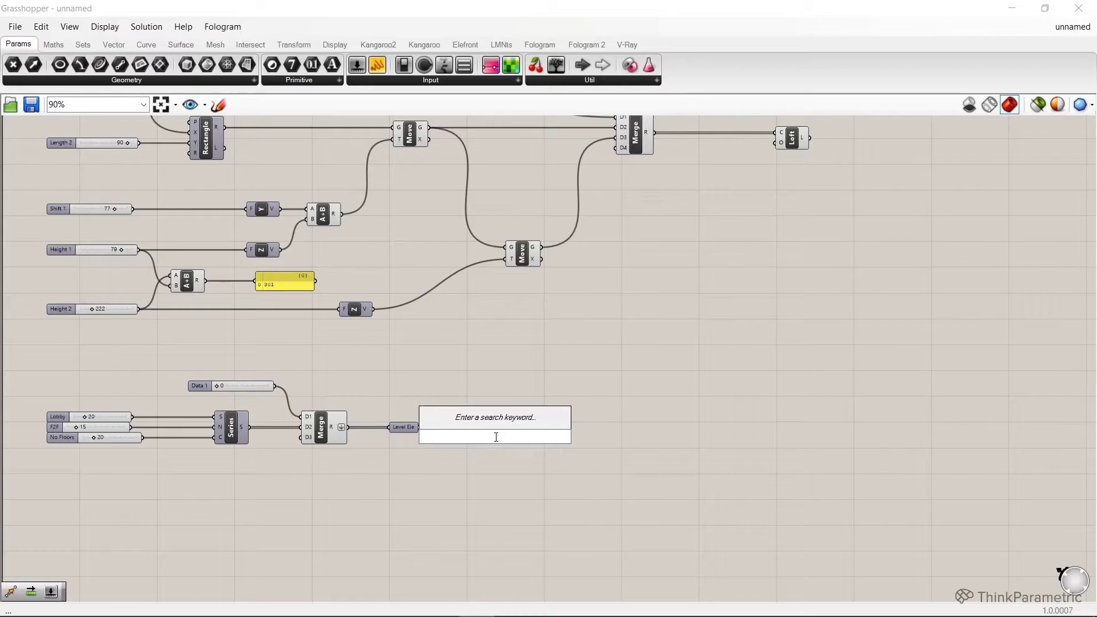
type("off")
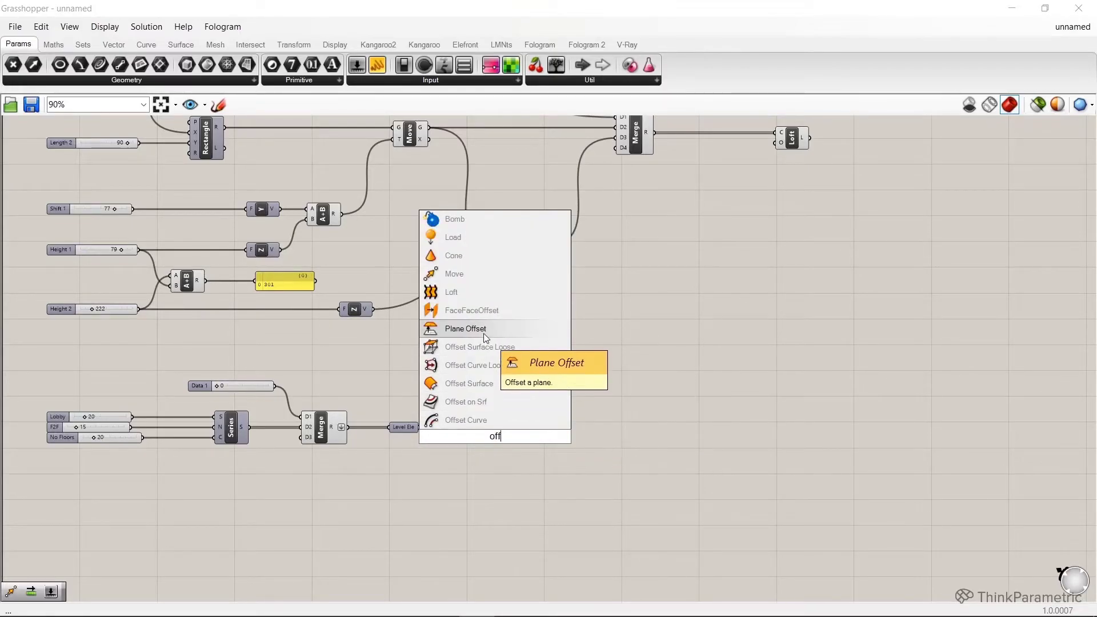
left_click(465, 328)
scroll(505, 423, "up", 2)
scroll(505, 422, "up", 2)
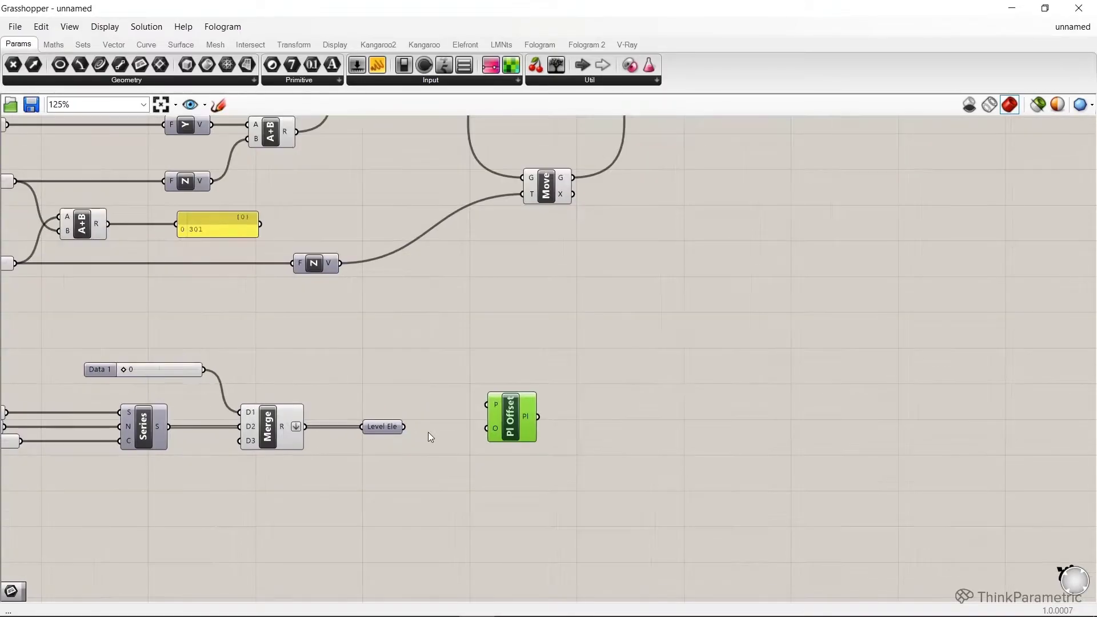
left_click_drag(405, 427, 510, 422)
Show Rhino beside the definition, edit F2F, and preview the offset planes and Loft.
double_click(581, 19)
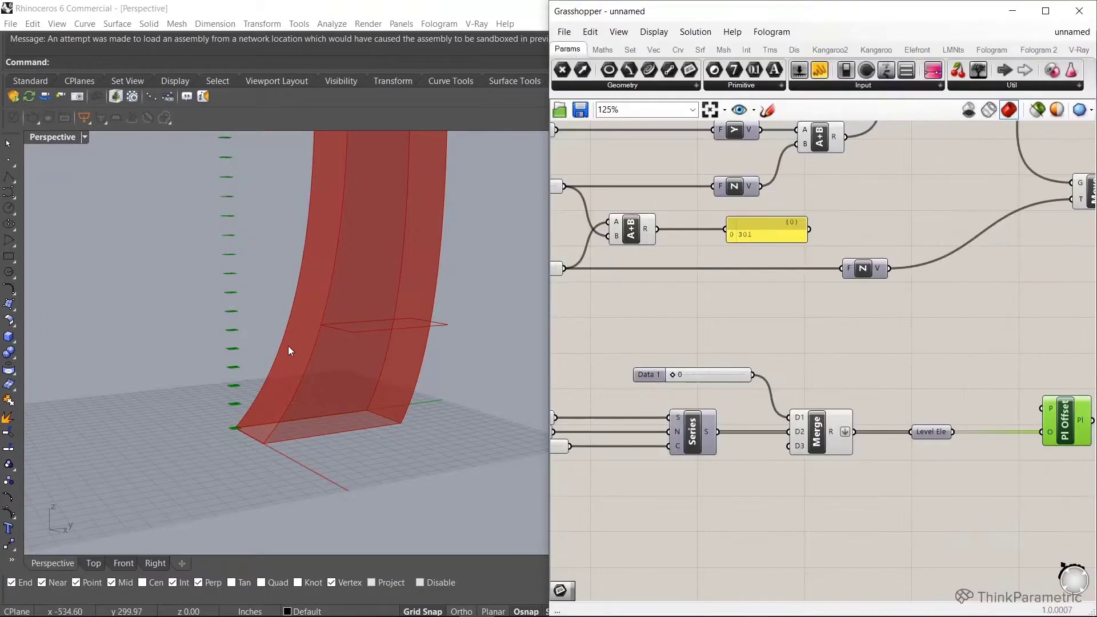
scroll(694, 366, "down", 2)
scroll(667, 384, "down", 2)
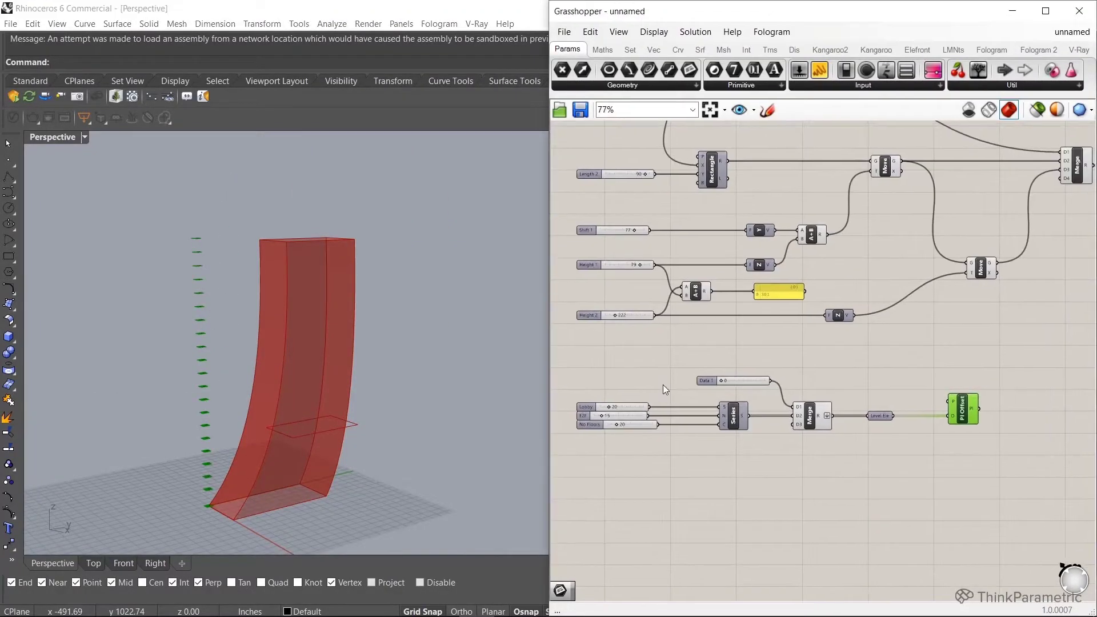
scroll(605, 418, "up", 2)
scroll(598, 416, "up", 2)
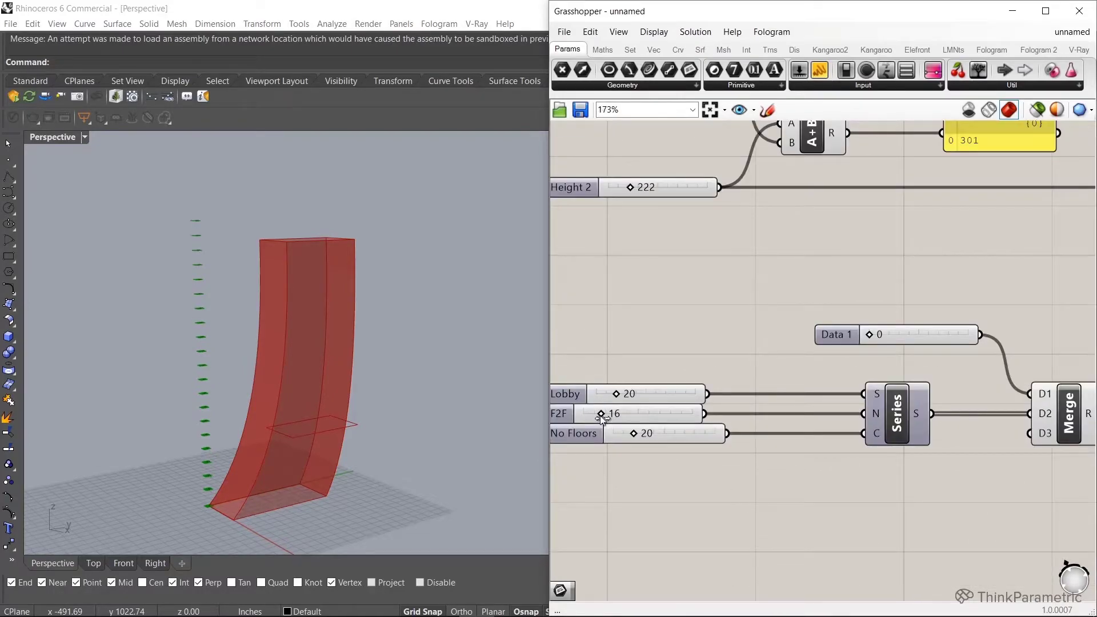
double_click(615, 415)
left_click(679, 415)
scroll(882, 316, "down", 3)
scroll(693, 340, "down", 3)
scroll(879, 347, "up", 2)
scroll(782, 398, "up", 1)
left_click(774, 395)
scroll(782, 398, "down", 1)
left_click(915, 202)
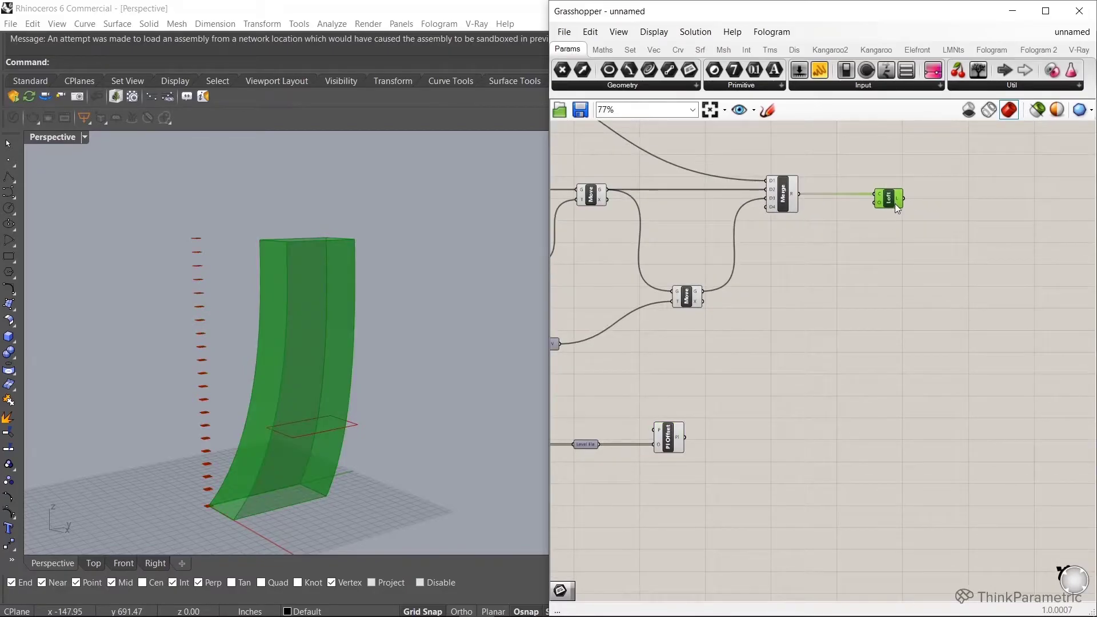
left_click(817, 255)
Feed Plane Offset into a Plane parameter named Level Pln, copying it near Loft.
left_click(675, 446)
double_click(703, 445)
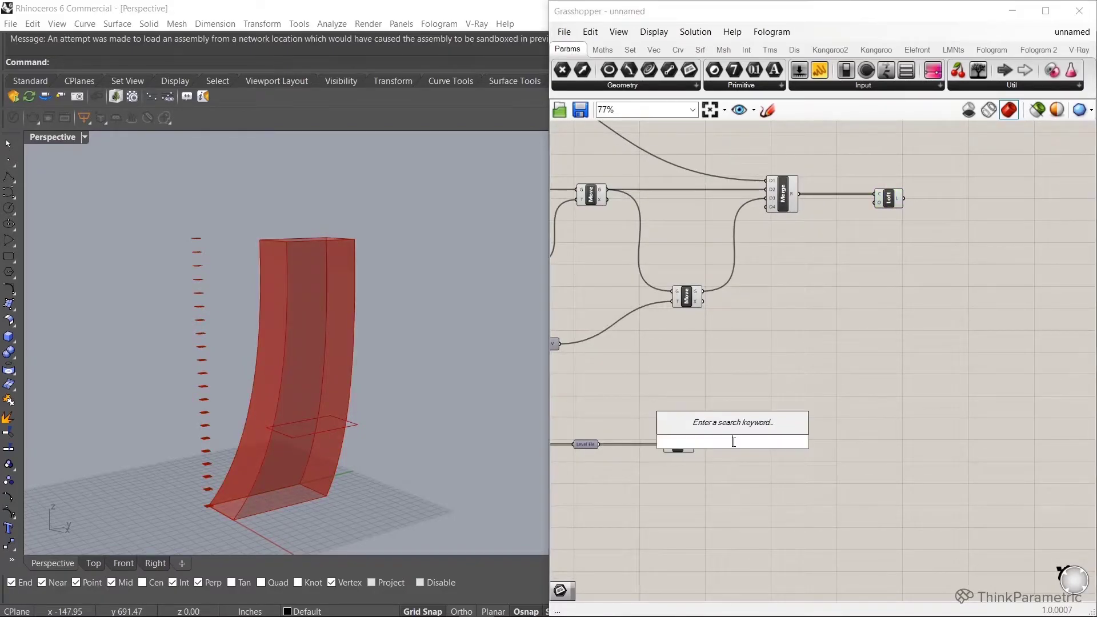
type("pln")
key("Return")
scroll(694, 439, "up", 3)
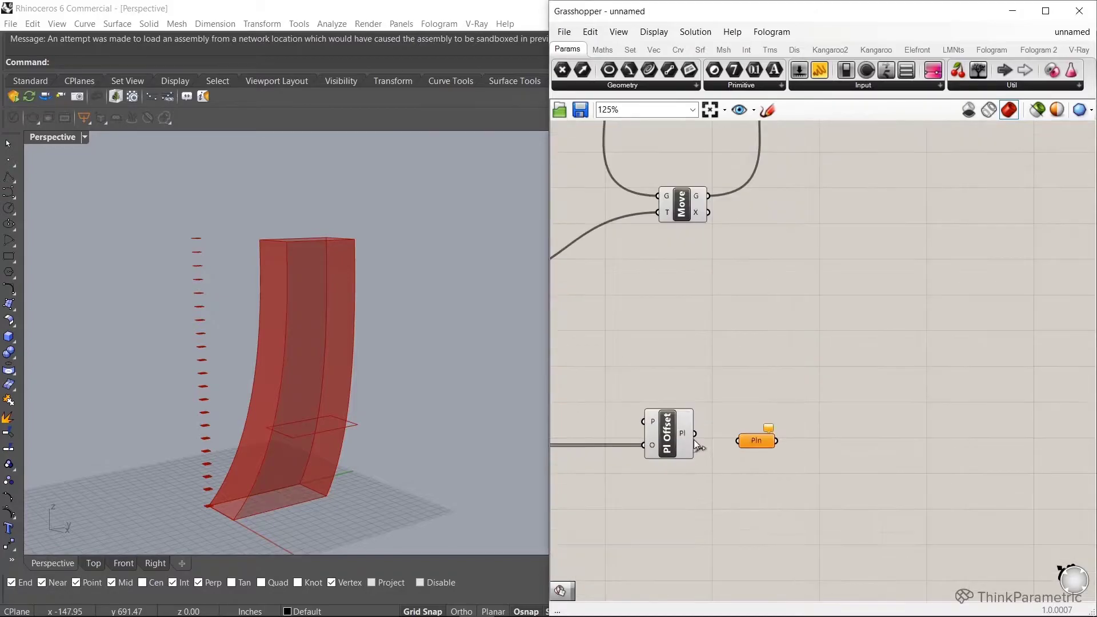
left_click_drag(693, 433, 737, 441)
left_click(754, 439)
right_click(754, 433)
type("Level Pln")
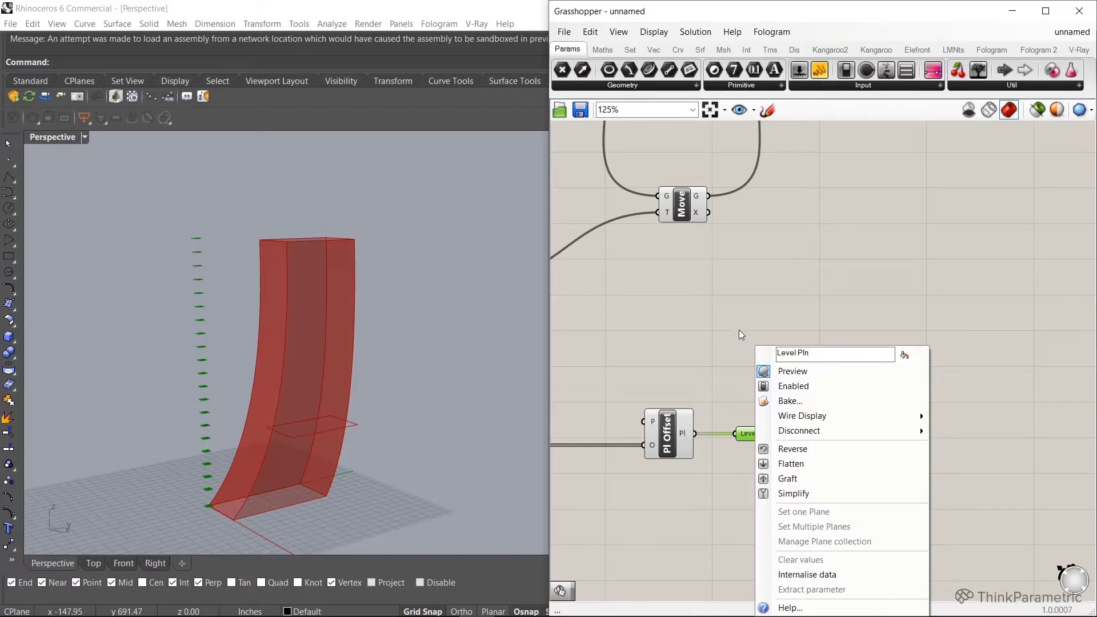
left_click(739, 330)
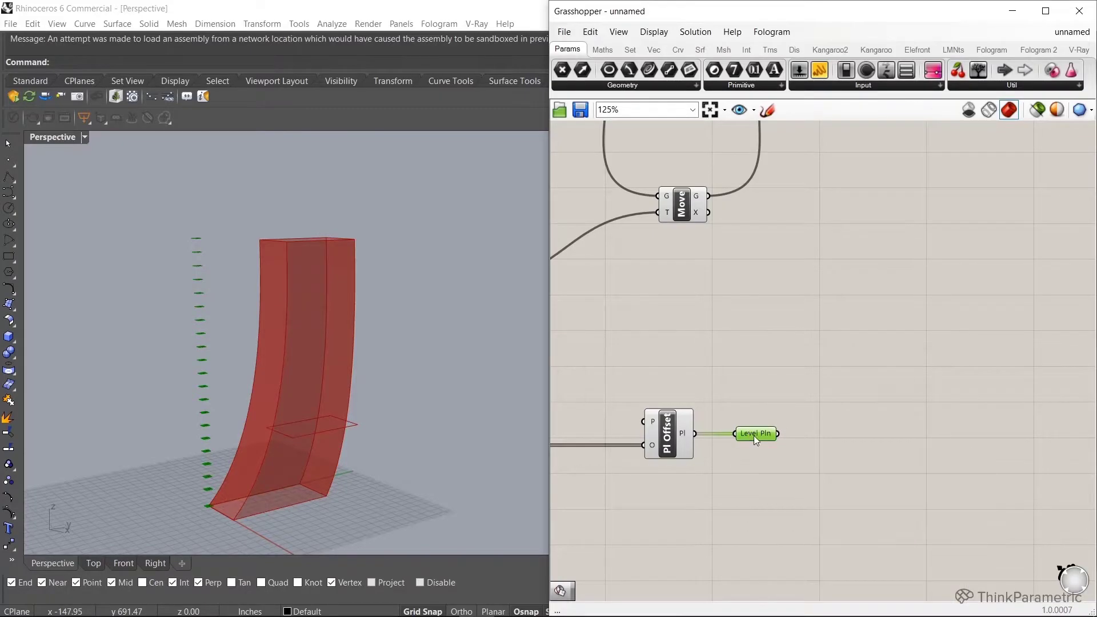
left_click_drag(747, 433, 821, 412, "alt")
scroll(822, 411, "down", 3)
left_click_drag(825, 362, 855, 301)
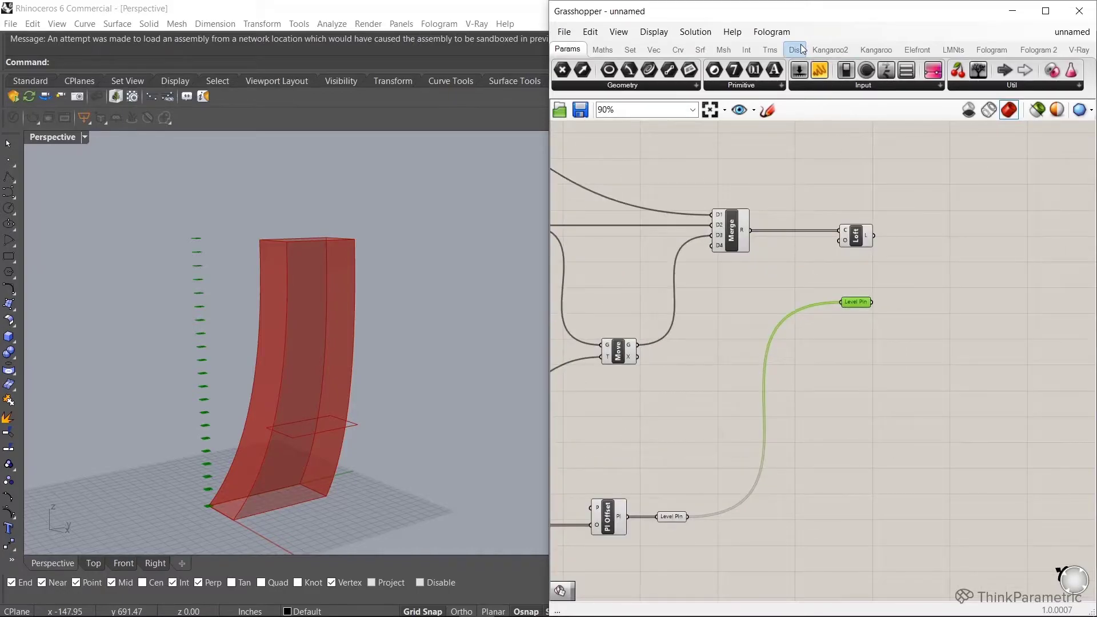
Place a Brep | Plane section component from the Intersect tab.
left_click(687, 202)
right_click_drag(687, 202, 645, 193)
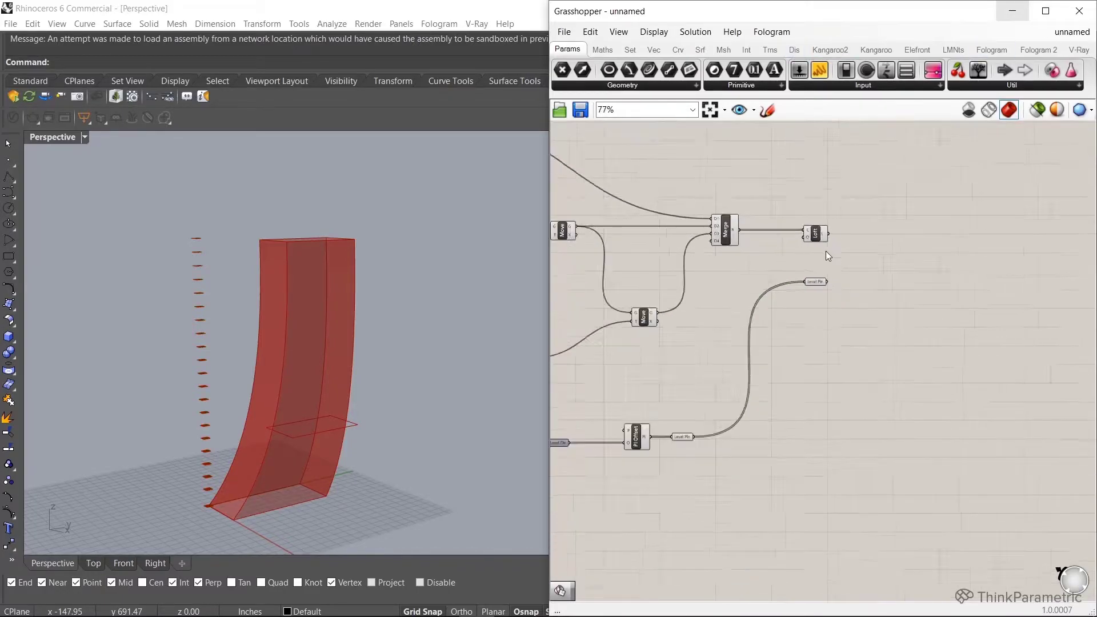
left_click(746, 50)
left_click(665, 86)
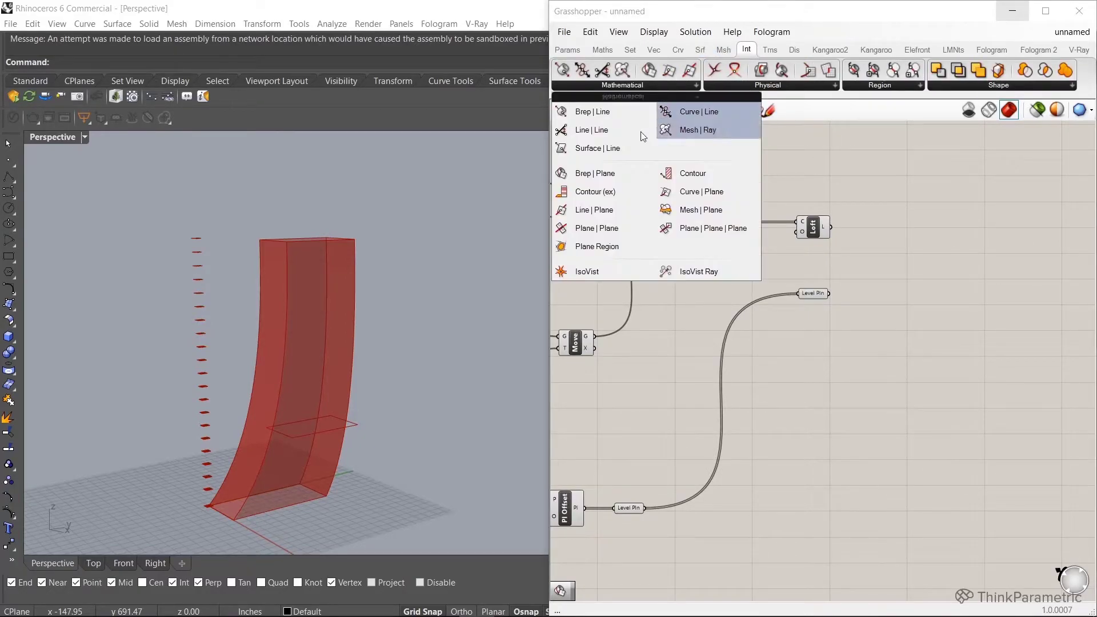
left_click(601, 173)
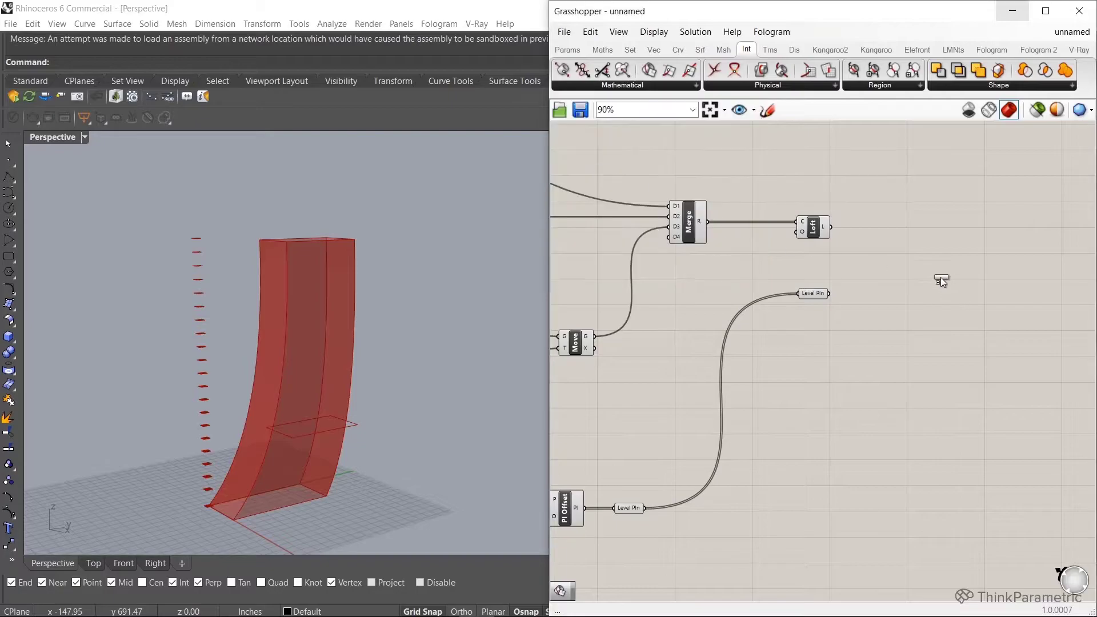
left_click(938, 272)
Connect the Loft surface to B and Level Pln to P, then inspect the error.
mouse_move(831, 228)
left_mouse_down()
mouse_move(912, 258)
mouse_move(914, 273)
left_mouse_up()
left_click(812, 228)
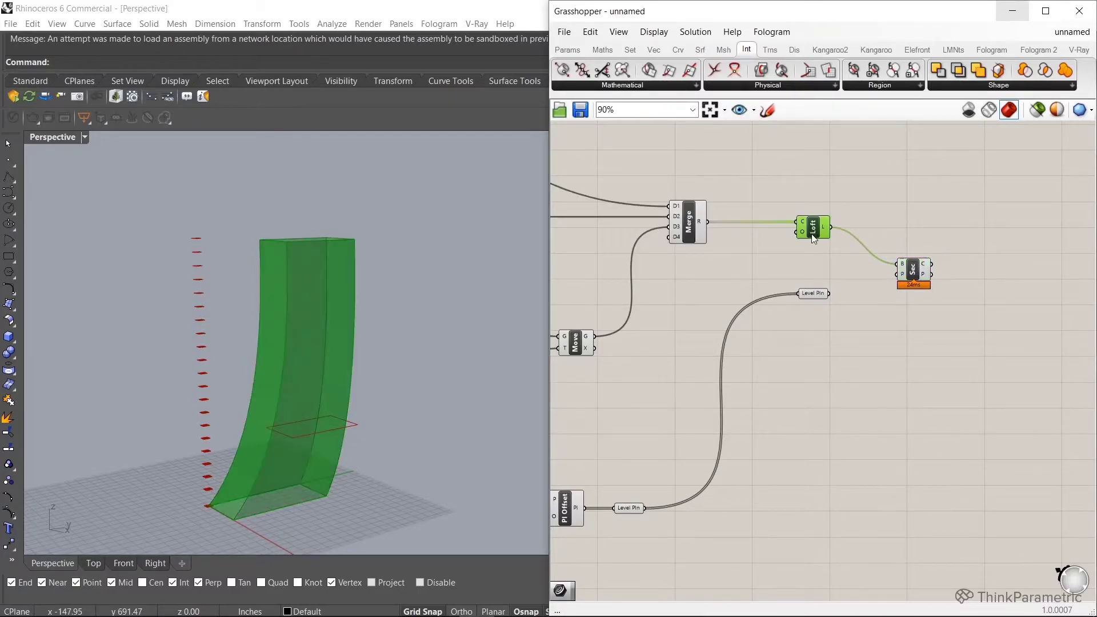
mouse_move(830, 293)
left_mouse_down()
mouse_move(900, 276)
mouse_move(899, 287)
left_mouse_up()
left_click(909, 258)
scroll(906, 264, "up", 5)
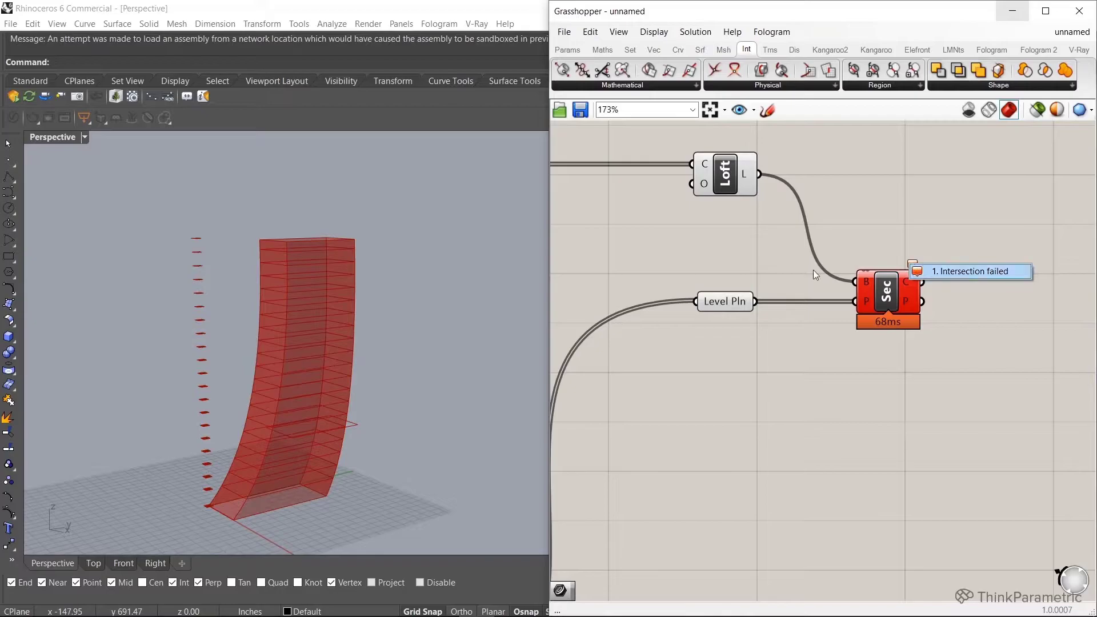
scroll(207, 443, "up", 5)
mouse_move(194, 375)
right_mouse_down()
mouse_move(285, 421)
mouse_move(207, 420)
right_mouse_up()
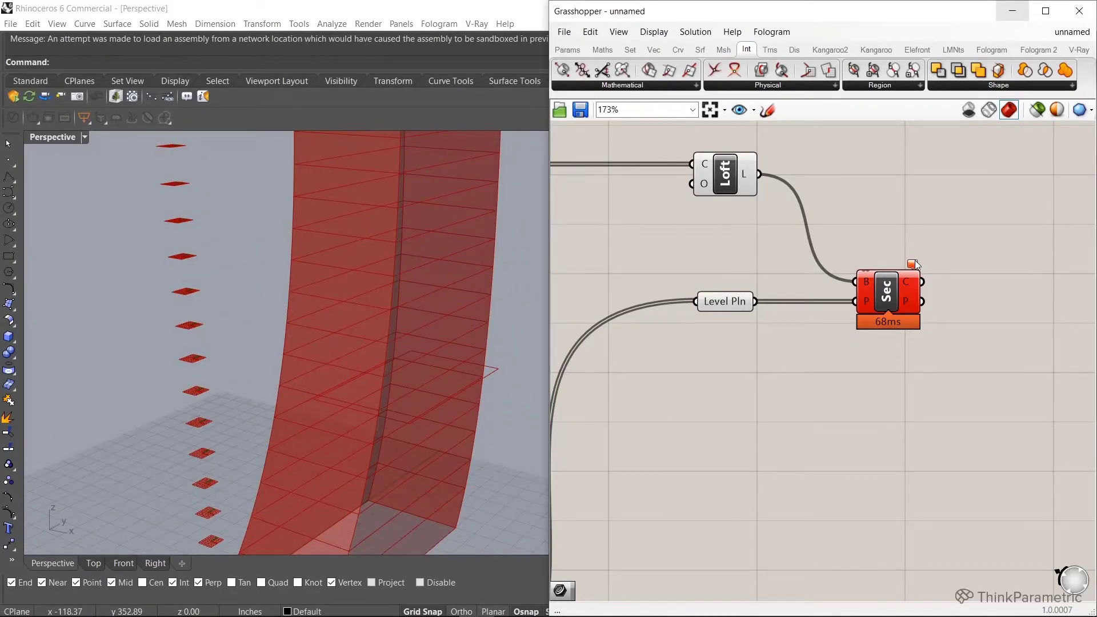
mouse_move(912, 265)
left_click(887, 296)
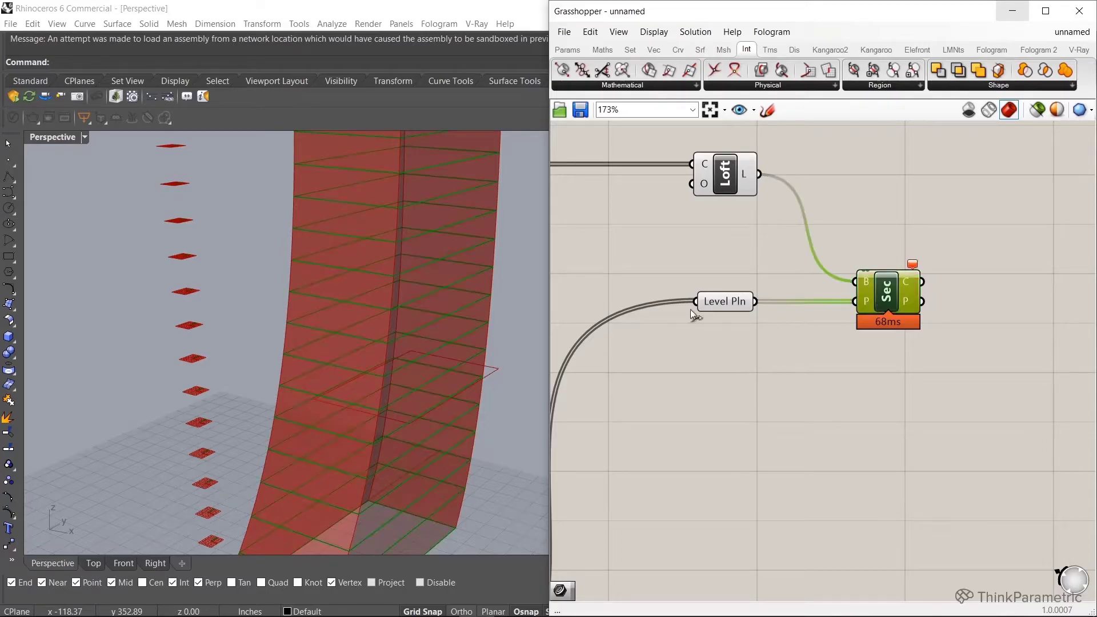
scroll(258, 326, "down", 5)
scroll(816, 262, "down", 3)
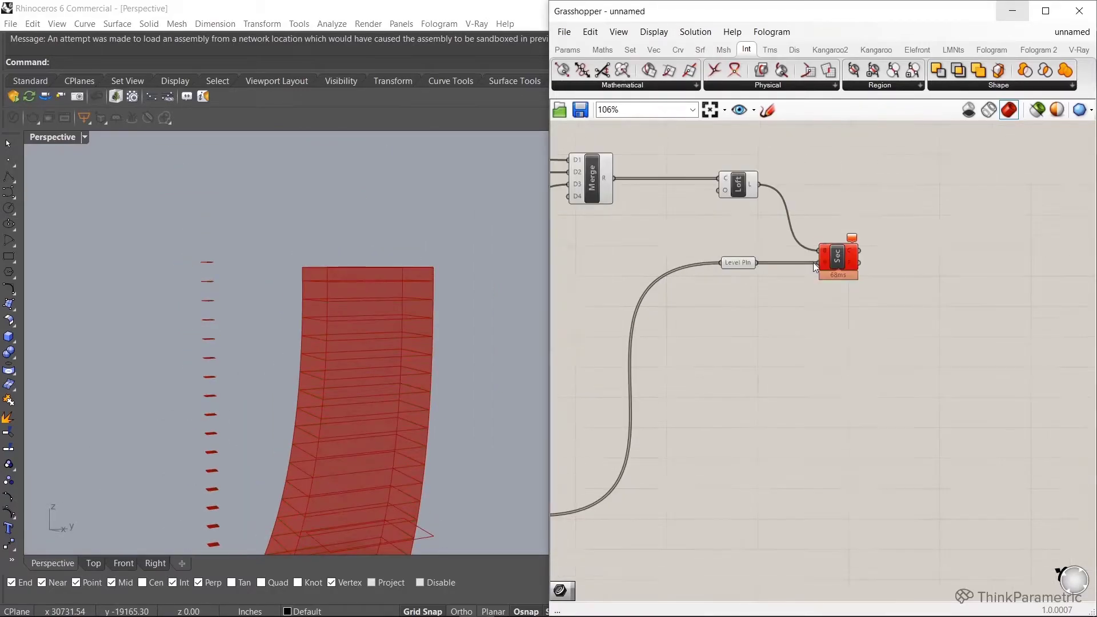
left_click(843, 257)
left_click(739, 263)
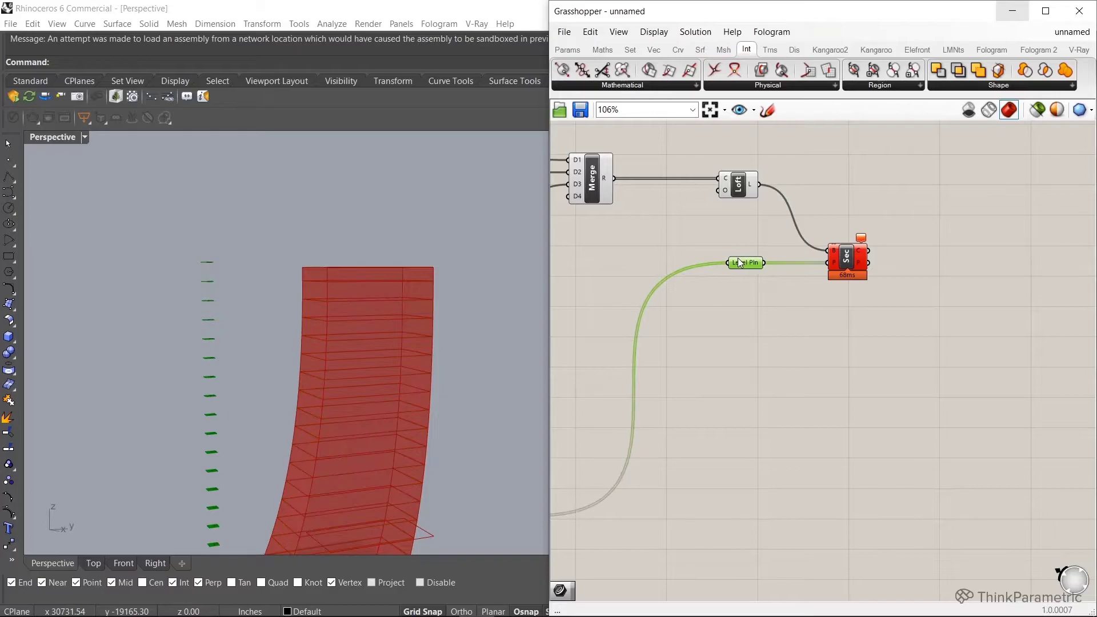
scroll(792, 263, "down", 2)
Collect the Section curves in a Curve parameter named Floor Crv, plus a linked copy.
left_click(833, 250)
double_click(833, 244)
type("crv")
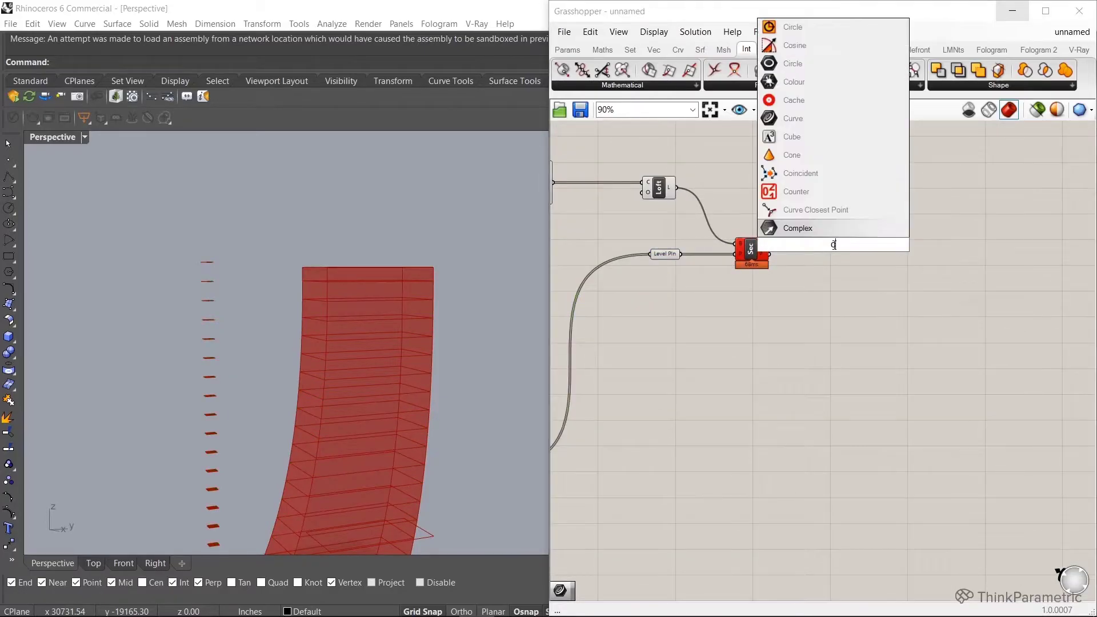
key("Return")
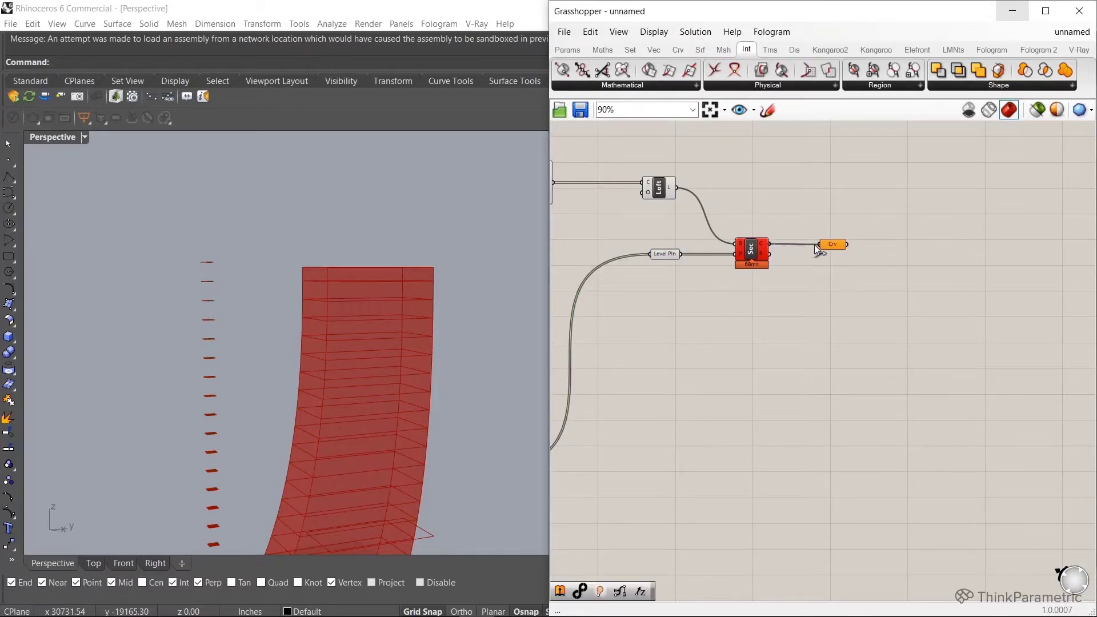
left_click_drag(772, 245, 823, 247)
left_click(827, 247)
right_click(827, 247)
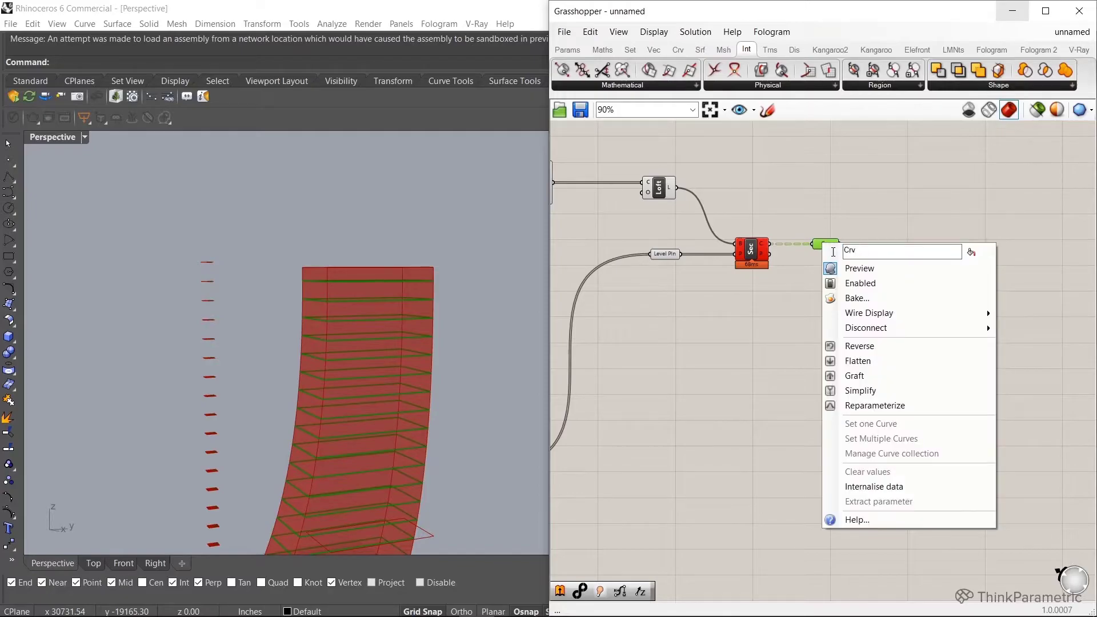
type("FLoo")
type("rv")
key("BackSpace")
type("l")
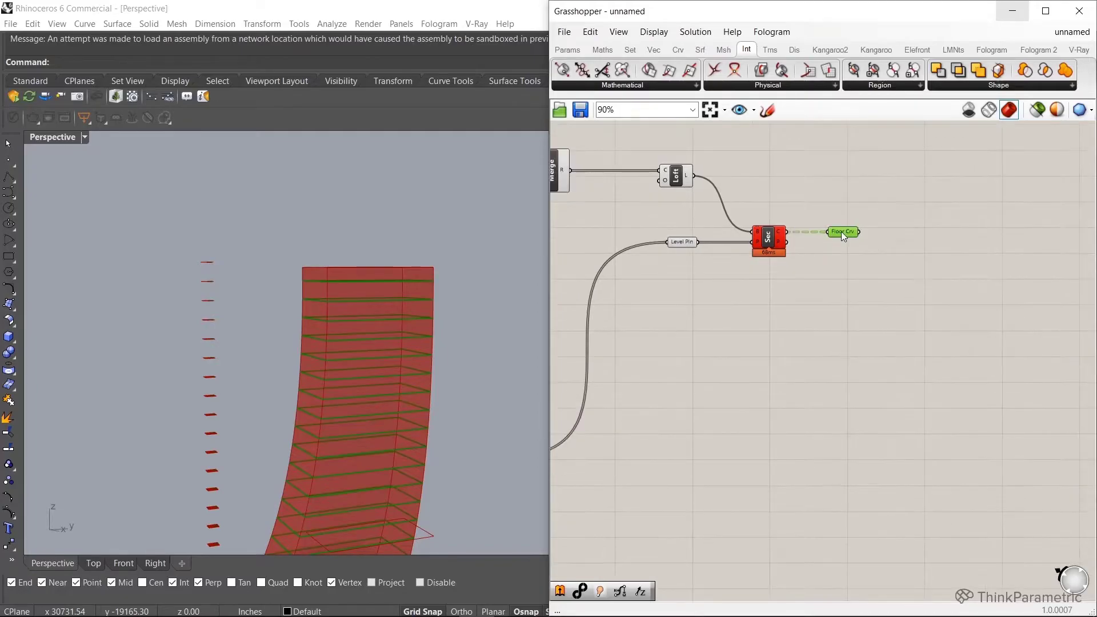
left_click_drag(841, 231, 955, 234, "alt")
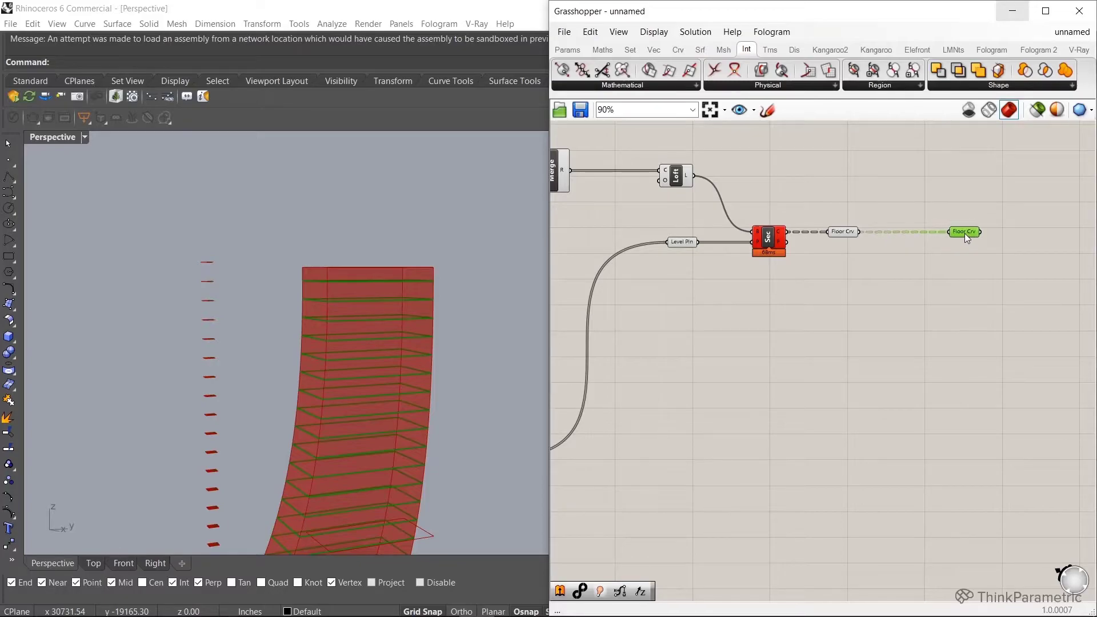
right_click_drag(446, 326, 391, 329)
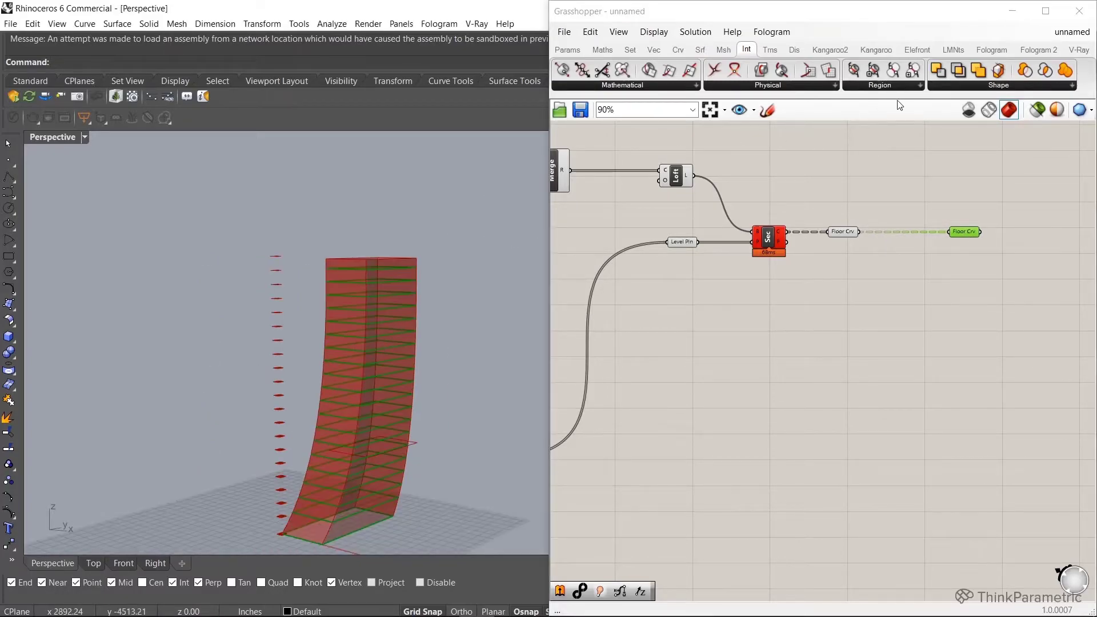
scroll(821, 356, "down", 2)
Copy Level Ele into a Shift List with wrapping turned off.
left_click(633, 385)
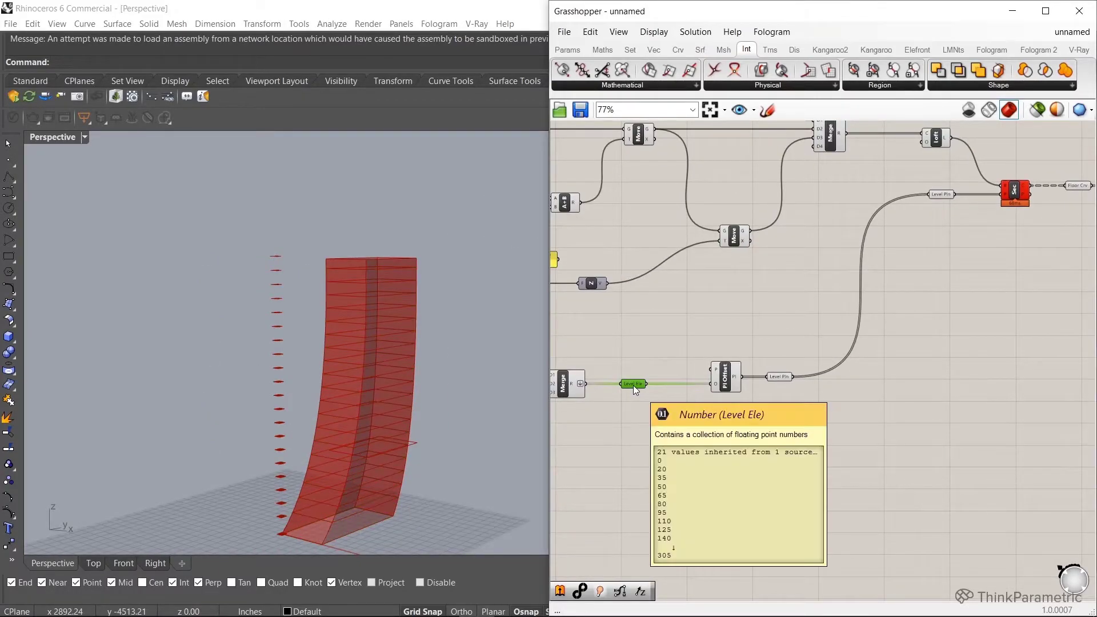
mouse_move(633, 385)
left_mouse_down("alt")
mouse_move(697, 421)
mouse_move(780, 428)
mouse_move(843, 412)
mouse_move(939, 273)
left_mouse_up("alt")
right_click_drag(949, 310, 798, 413)
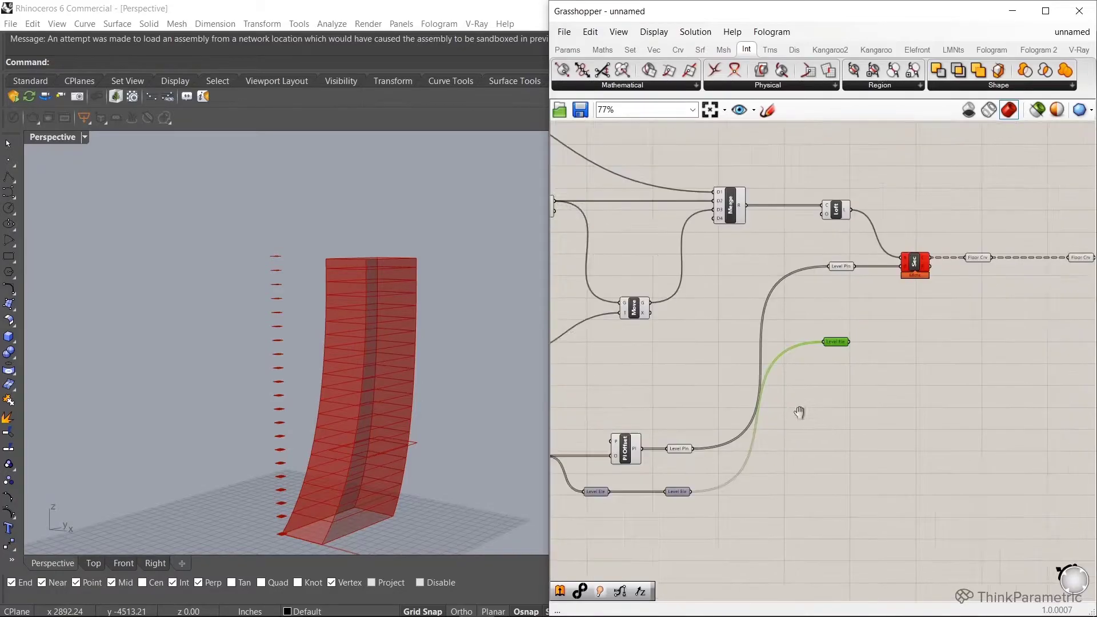
scroll(849, 377, "up", 3)
double_click(805, 378)
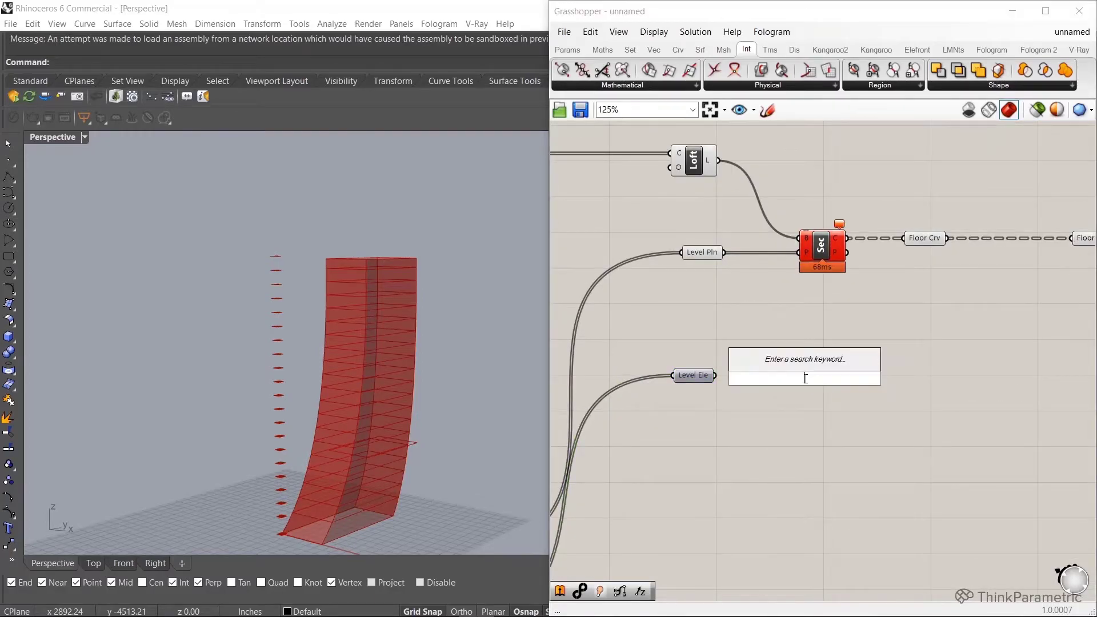
type("shift")
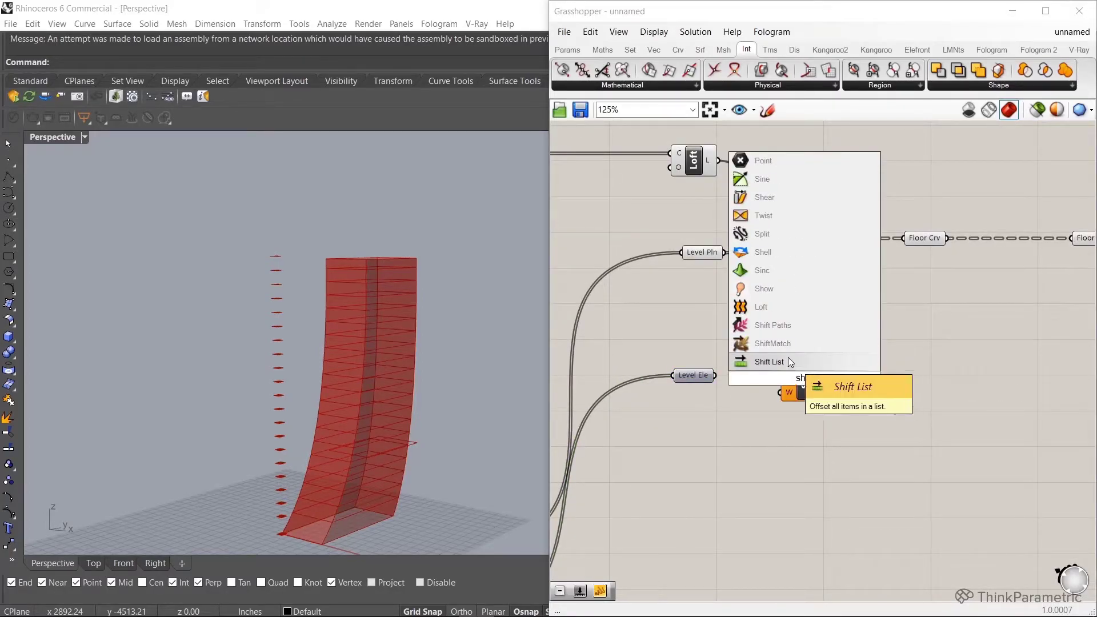
key("Return")
mouse_move(718, 375)
left_mouse_down()
mouse_move(782, 363)
mouse_move(822, 388)
left_mouse_up()
right_click(793, 403)
mouse_move(841, 512)
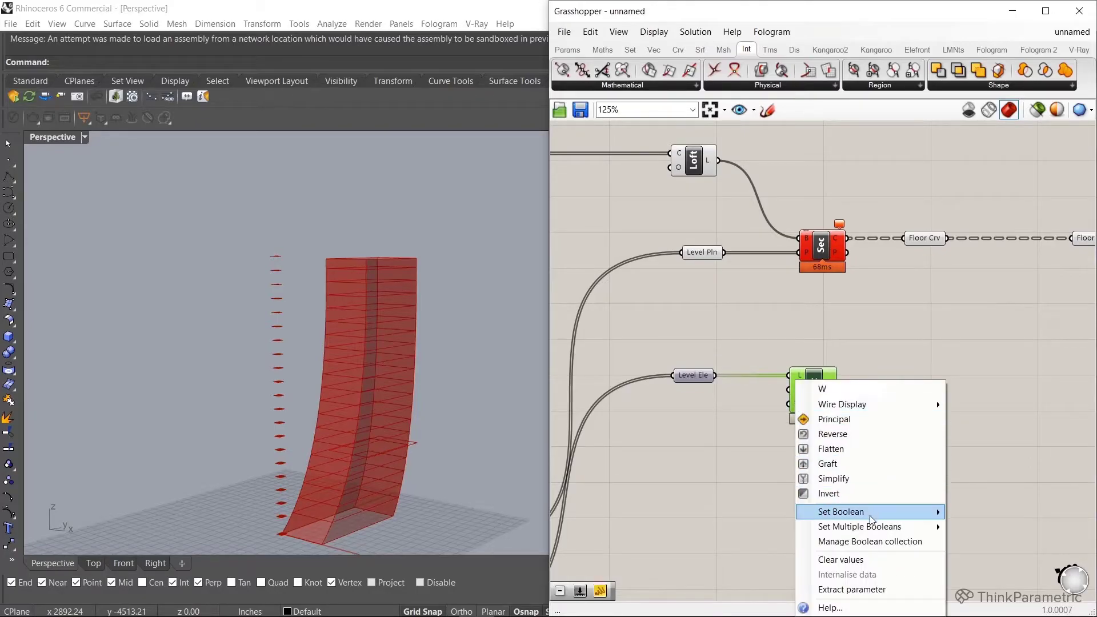
left_click(978, 512)
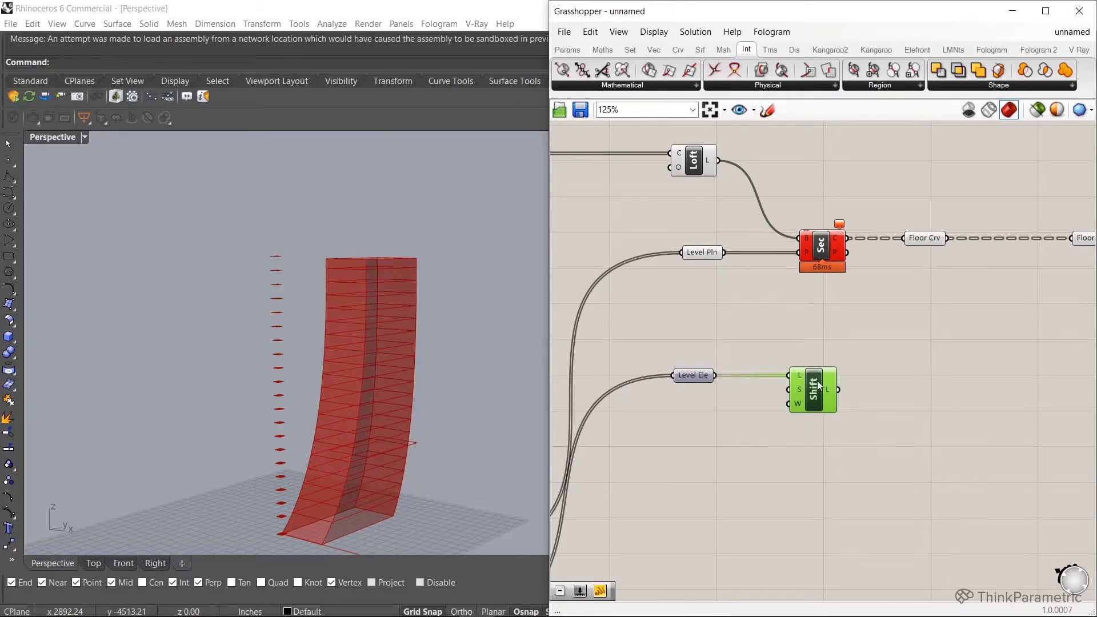
Add an A-B subtraction taking the original elevations as B against the shifted list.
mouse_move(813, 378)
left_mouse_down()
mouse_move(813, 360)
mouse_move(889, 372)
left_mouse_up()
double_click(910, 383)
type("subtraction")
key("Return")
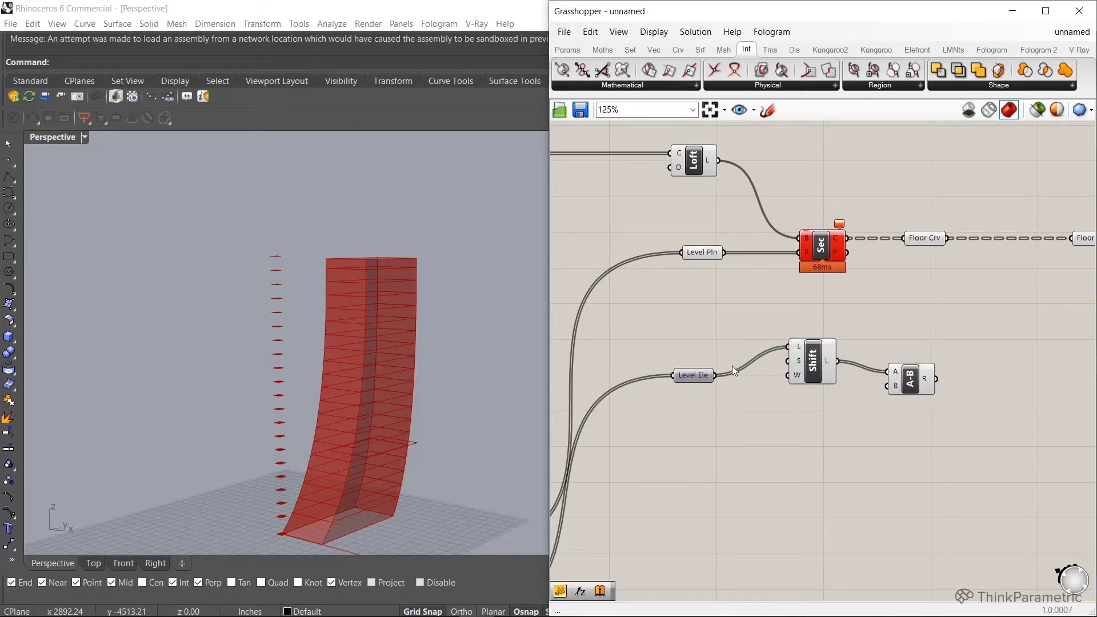
mouse_move(713, 375)
left_mouse_down()
mouse_move(891, 384)
mouse_move(906, 370)
left_mouse_up()
scroll(683, 225, "down", 3)
Check the per-floor height differences in an enlarged Panel.
left_click(581, 49)
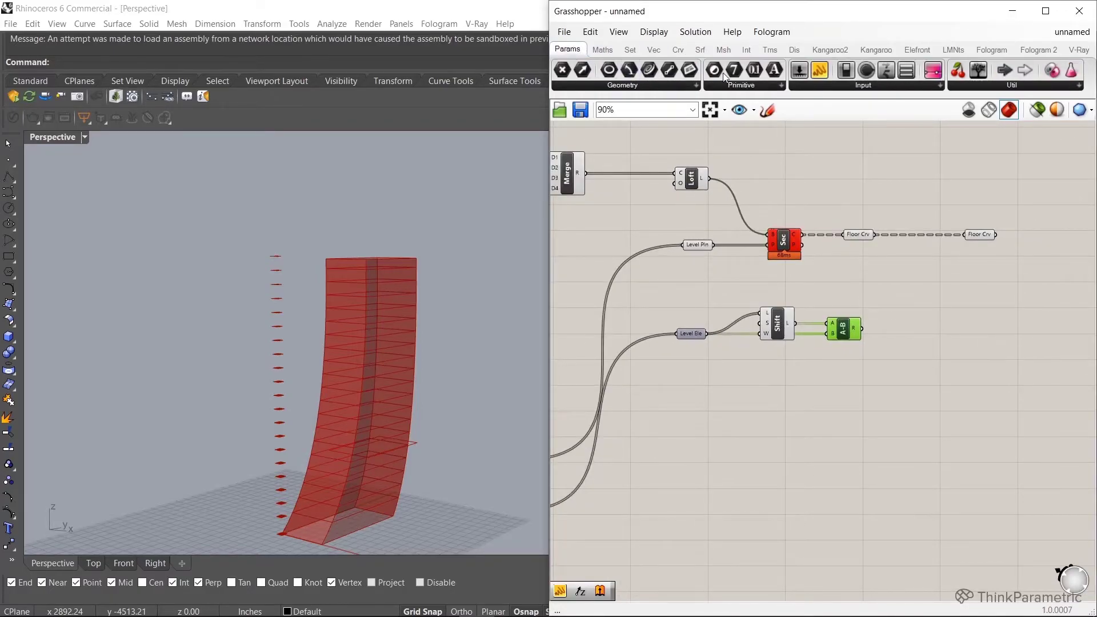
left_click(819, 72)
left_click(931, 296)
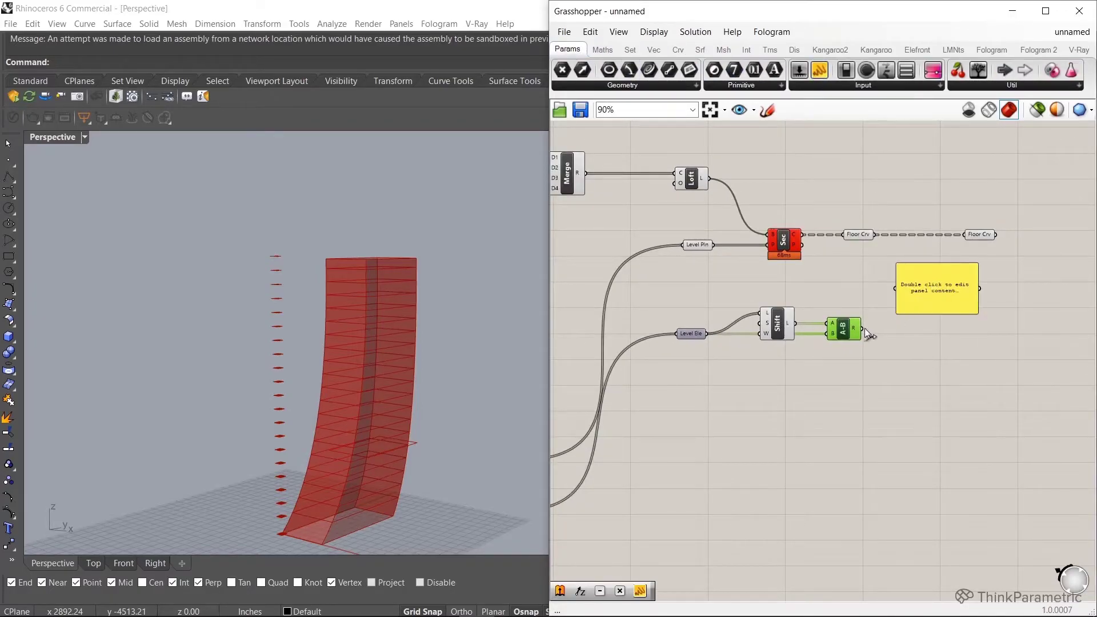
left_click_drag(862, 328, 895, 290)
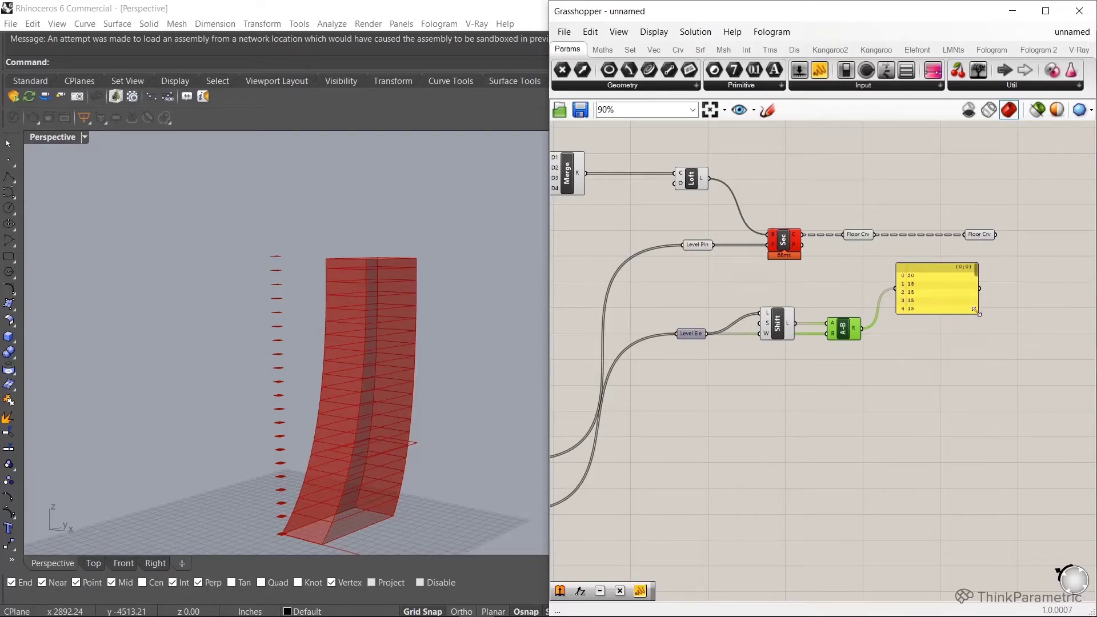
left_click_drag(977, 311, 1011, 454)
scroll(873, 341, "up", 2)
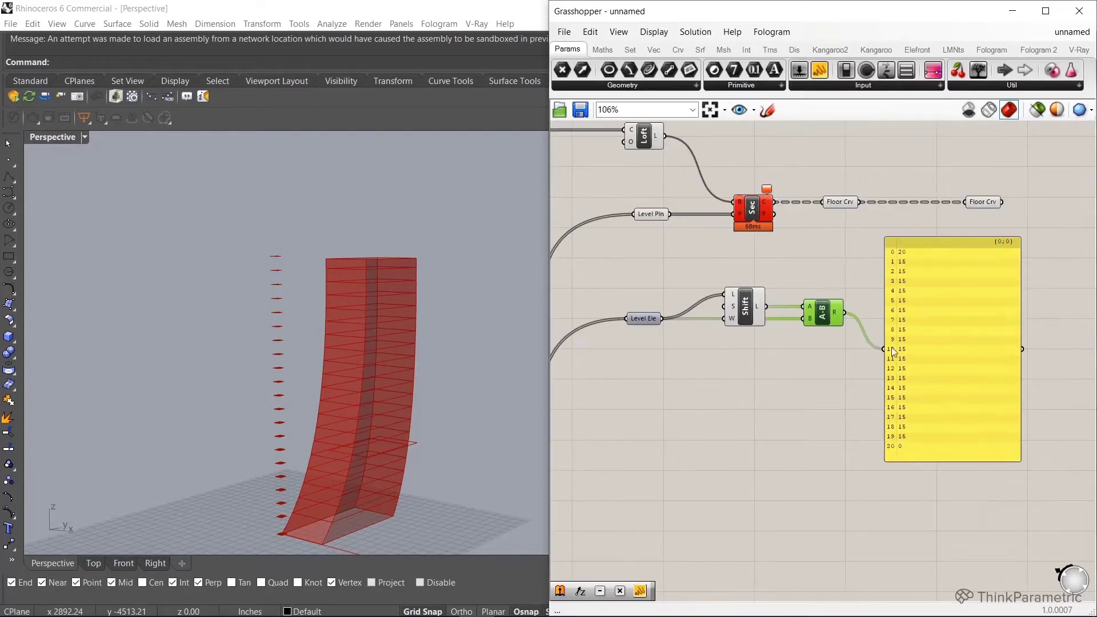
right_click_drag(810, 333, 767, 345)
left_click(814, 283)
left_click(841, 381)
scroll(841, 381, "down", 2)
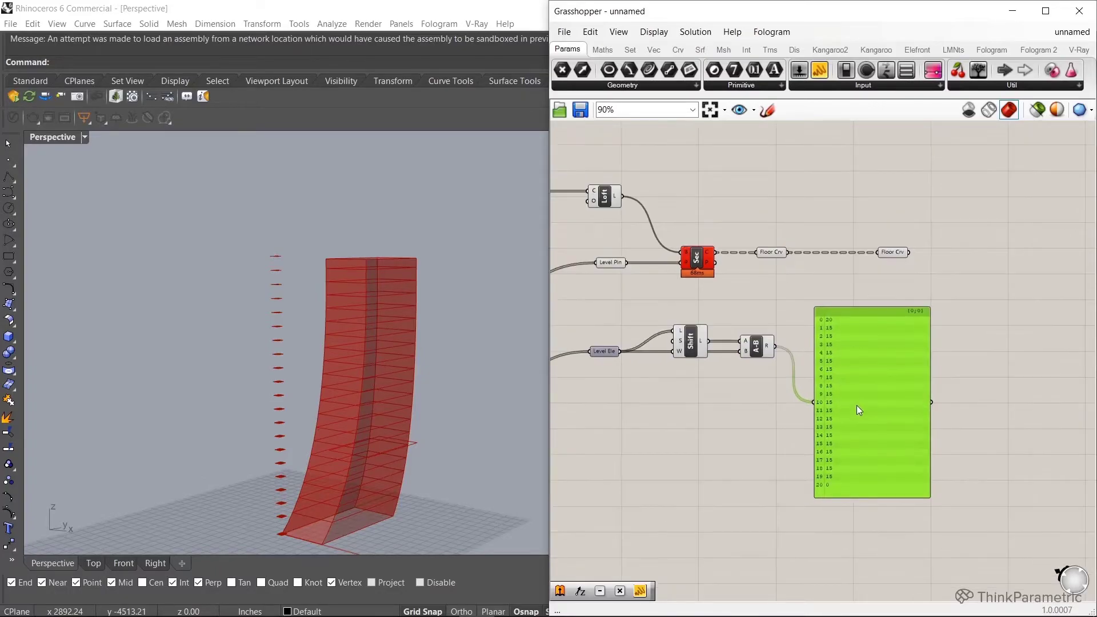
Delete the panel and place an Extrude component fed by the floor curves.
key("Delete")
scroll(847, 401, "up", 2)
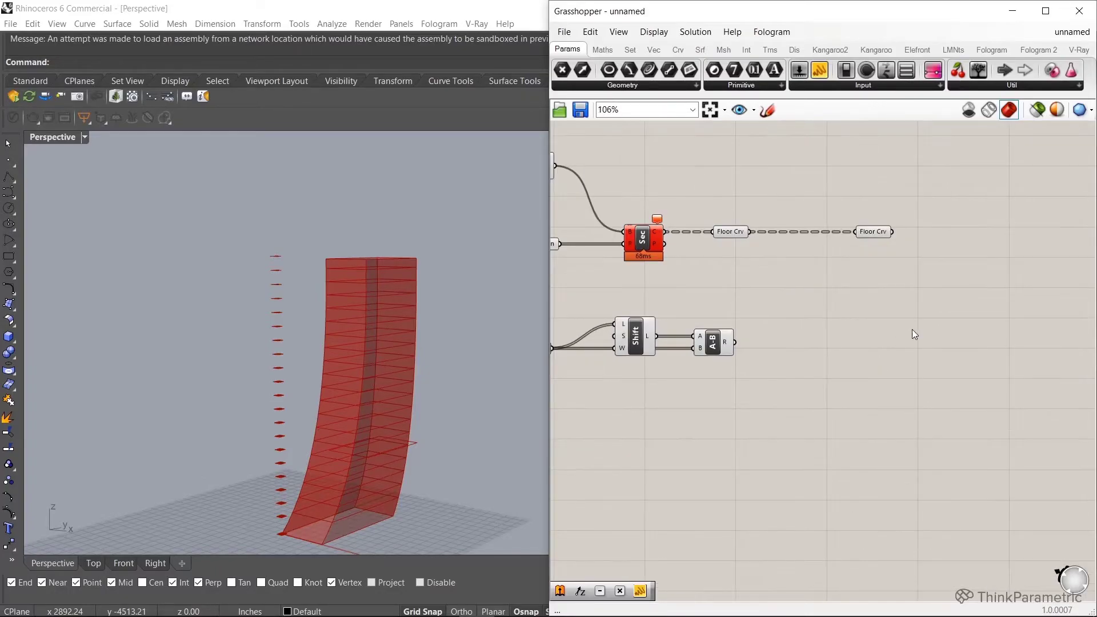
double_click(912, 329)
type("extrude")
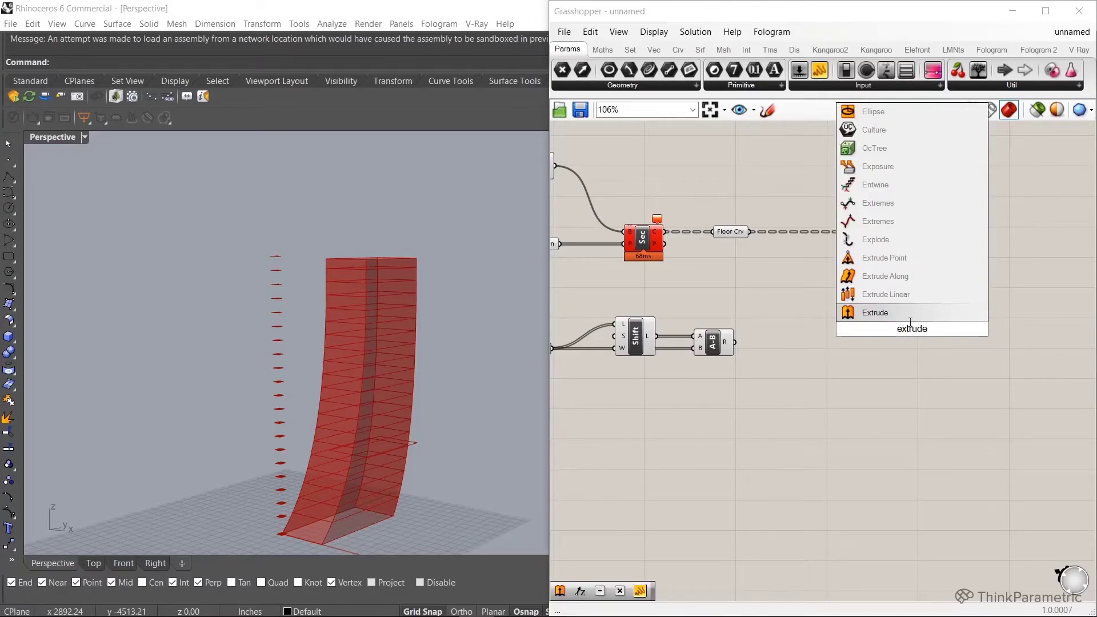
left_click(876, 312)
left_click_drag(935, 341, 940, 299)
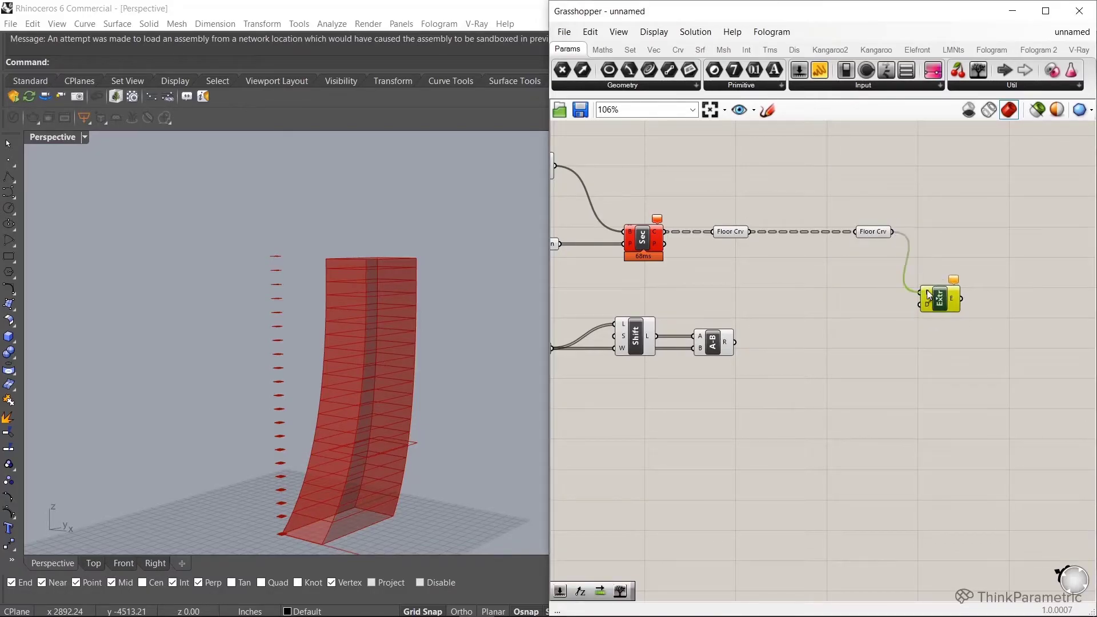
left_click_drag(894, 231, 924, 293)
Feed height differences into Unit Z, insert Boundary Surfaces, and use Z as Extrude direction.
double_click(822, 342)
type("z")
key("Return")
left_click_drag(734, 342, 847, 344)
double_click(817, 273)
type("boun")
left_click(797, 257)
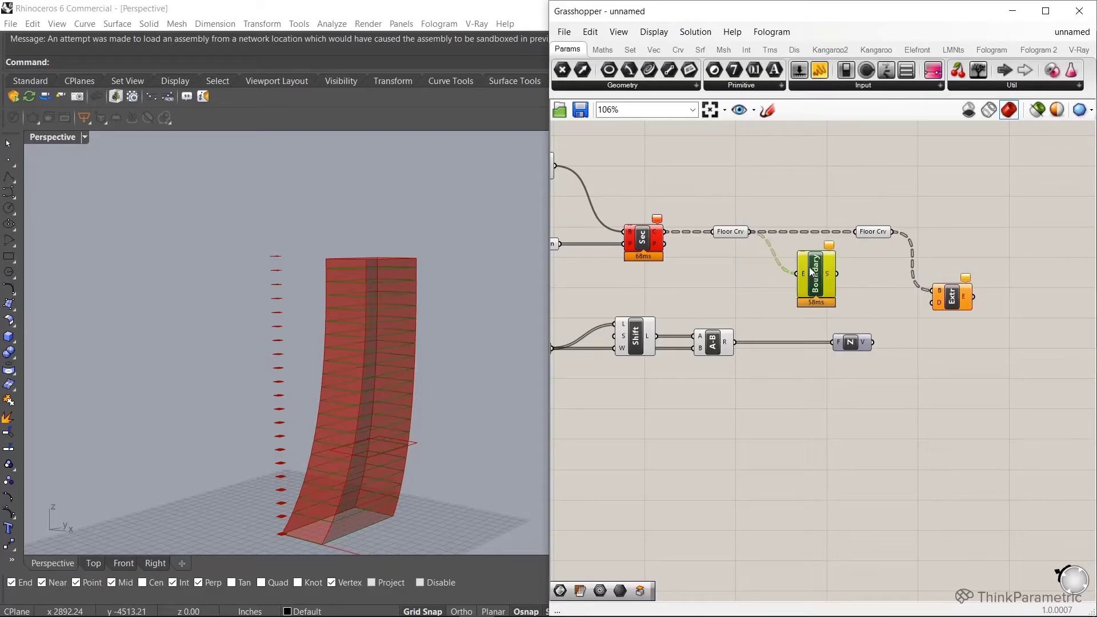
left_click_drag(806, 274, 802, 233)
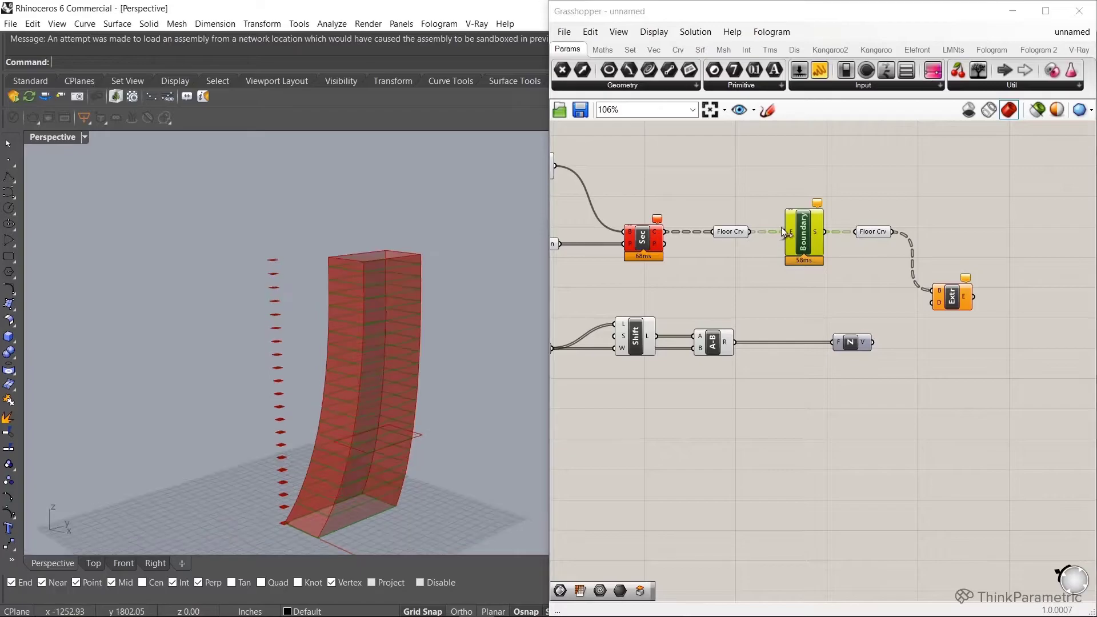
scroll(834, 242, "up", 2)
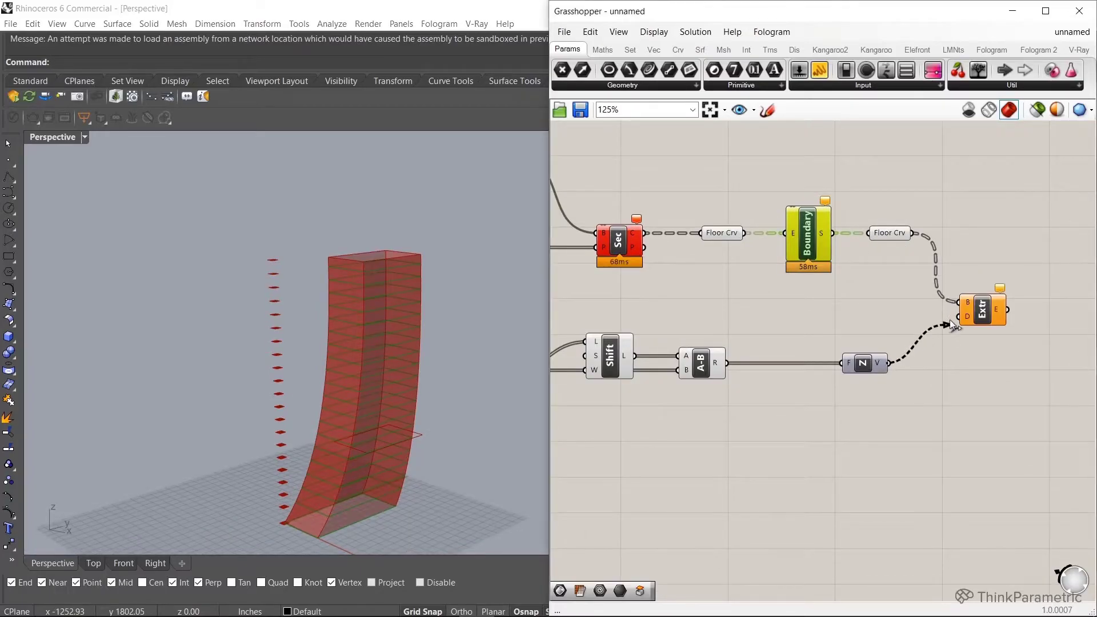
mouse_move(892, 363)
left_mouse_down()
mouse_move(966, 319)
mouse_move(1004, 240)
left_mouse_up()
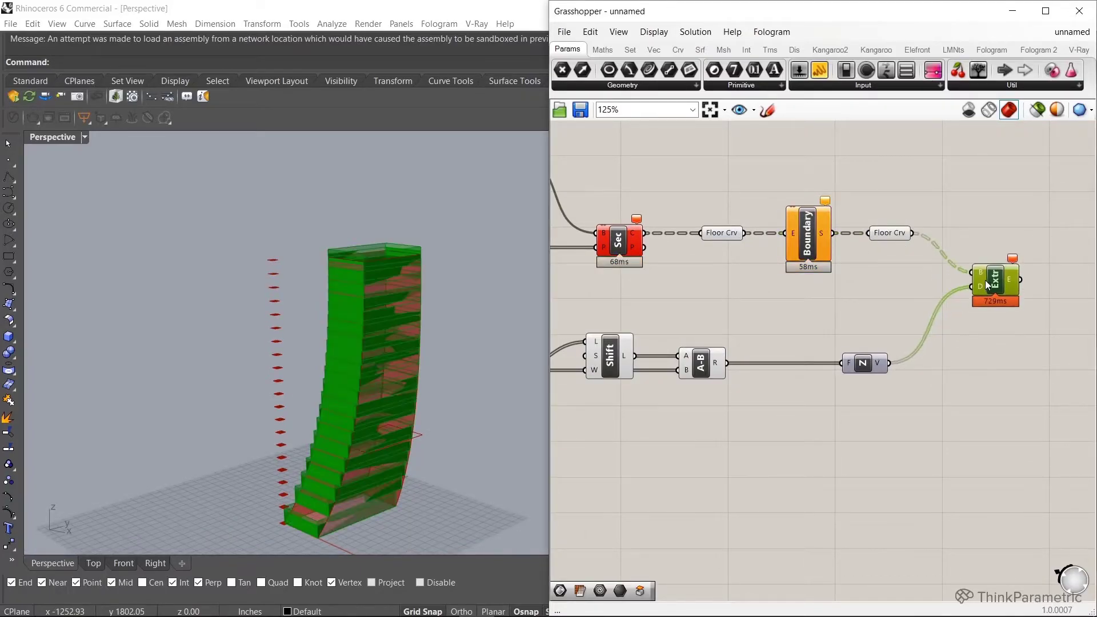
Inspect the floor curves in a temporary panel, then set Lobby to 19.
left_click(961, 175)
right_click_drag(961, 176, 798, 228)
left_click_drag(819, 71, 831, 182)
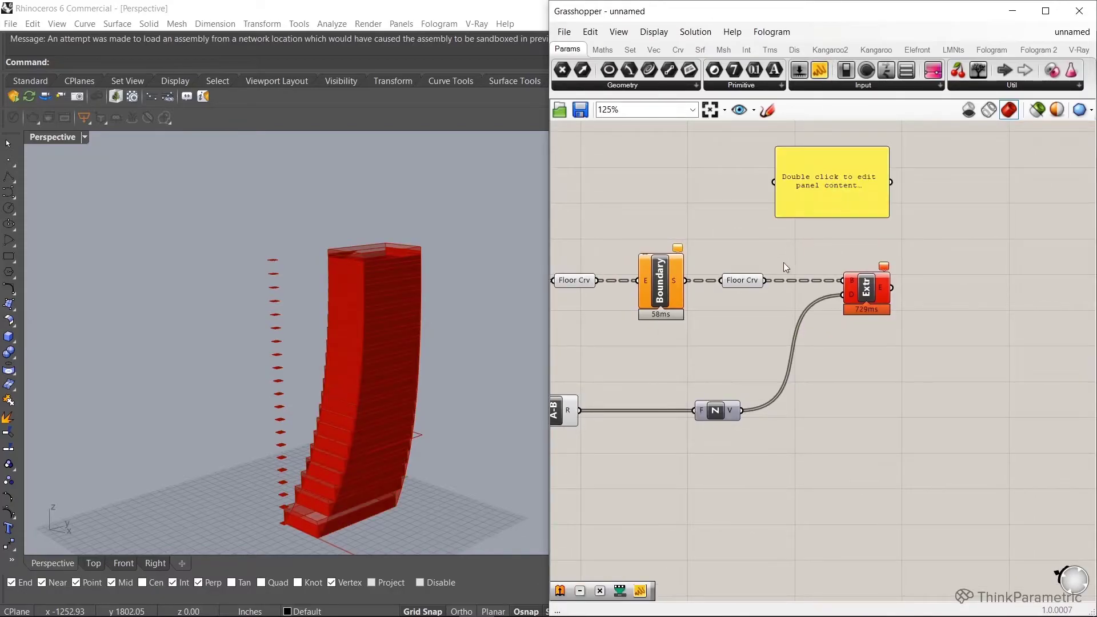
left_click_drag(766, 280, 777, 181)
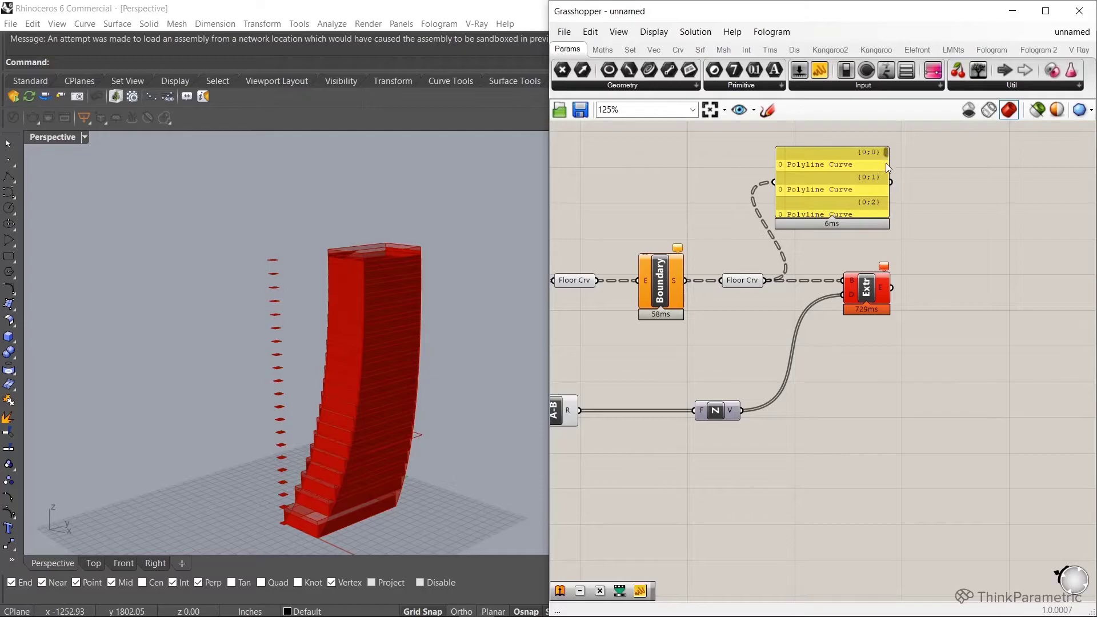
left_click_drag(885, 168, 889, 214)
left_click(789, 201)
scroll(789, 202, "down", 3)
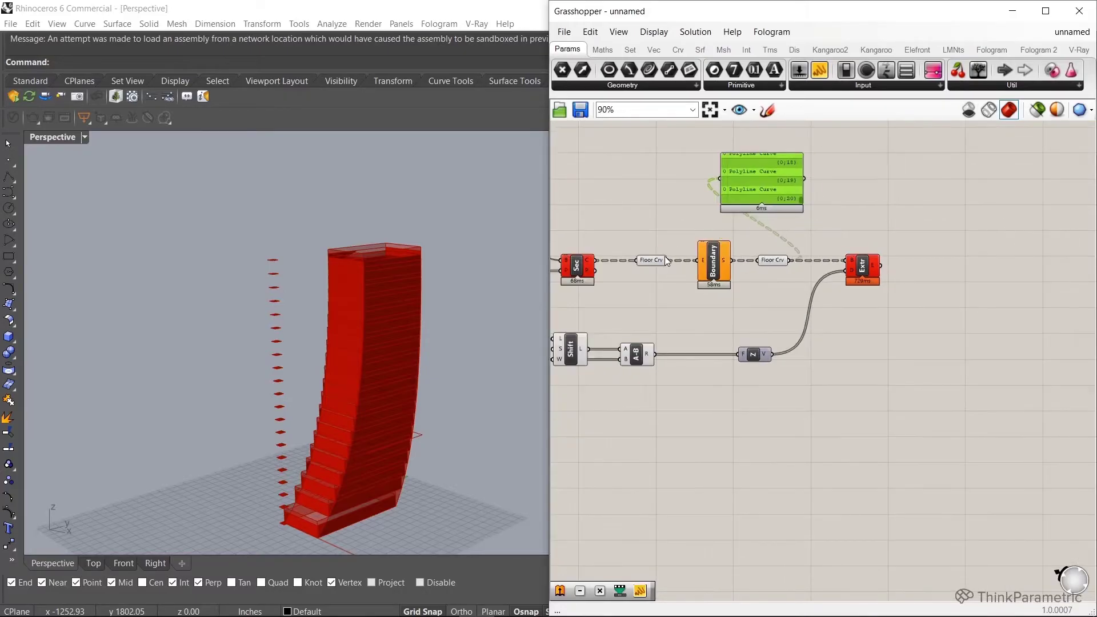
left_click_drag(663, 257, 719, 181)
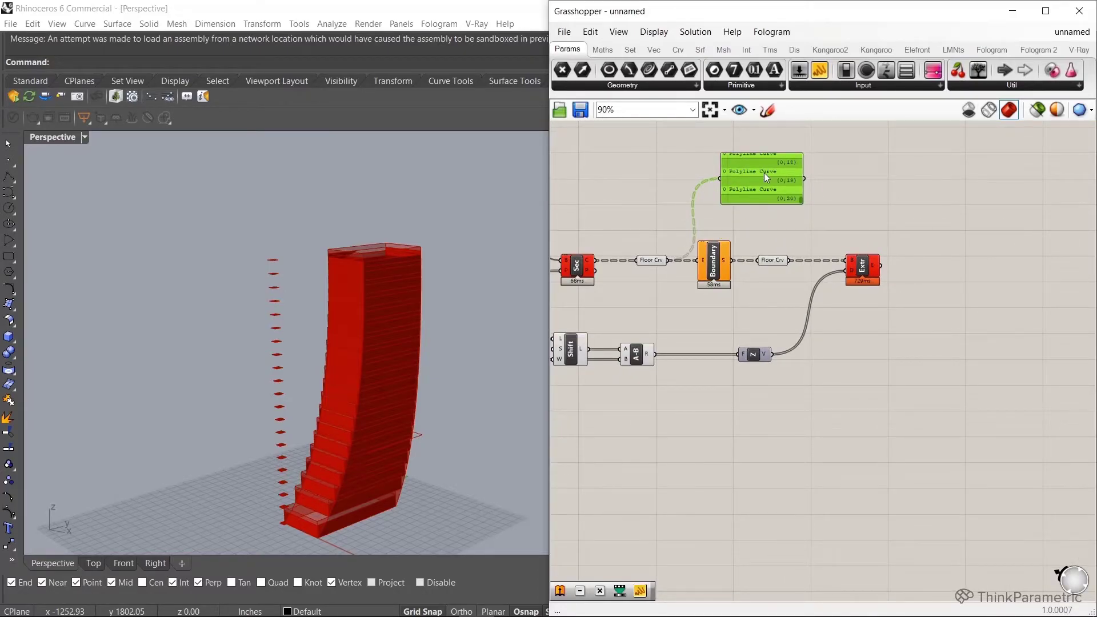
key("Delete")
left_click(861, 269)
scroll(958, 353, "down", 5)
scroll(755, 394, "up", 8)
scroll(755, 393, "up", 5)
double_click(724, 355)
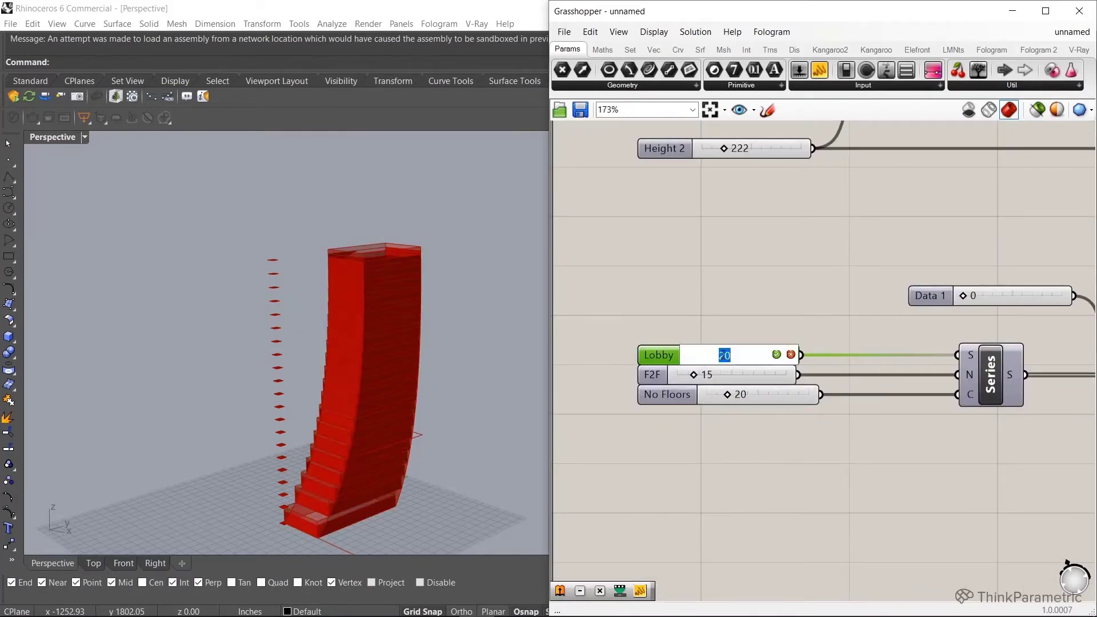
type("19")
left_click(776, 355)
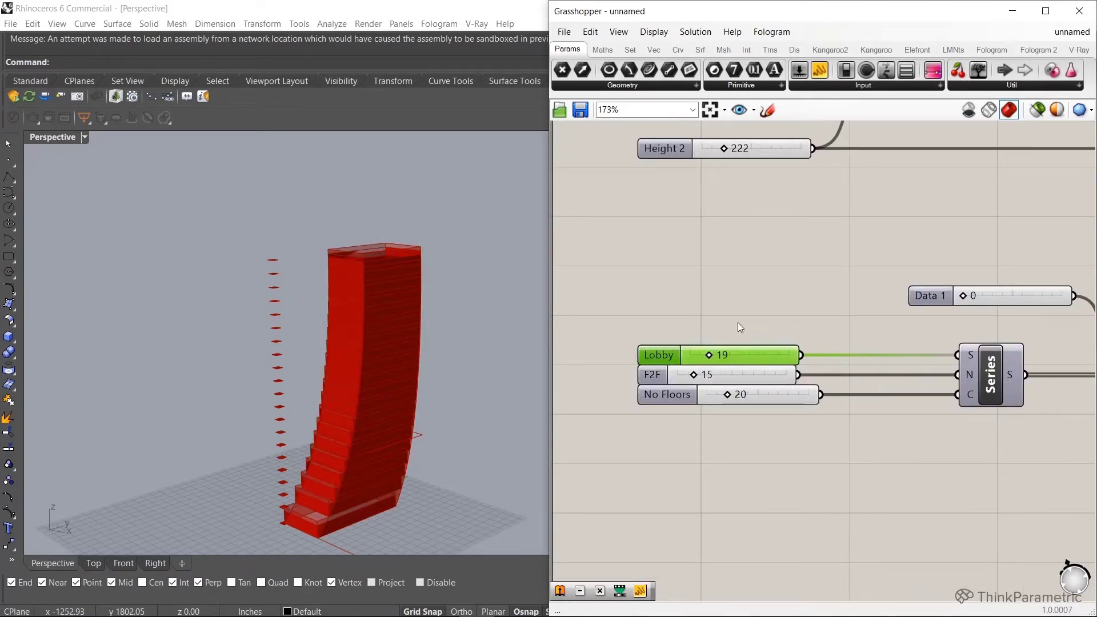
scroll(704, 325, "down", 5)
scroll(702, 312, "down", 3)
scroll(899, 280, "up", 5)
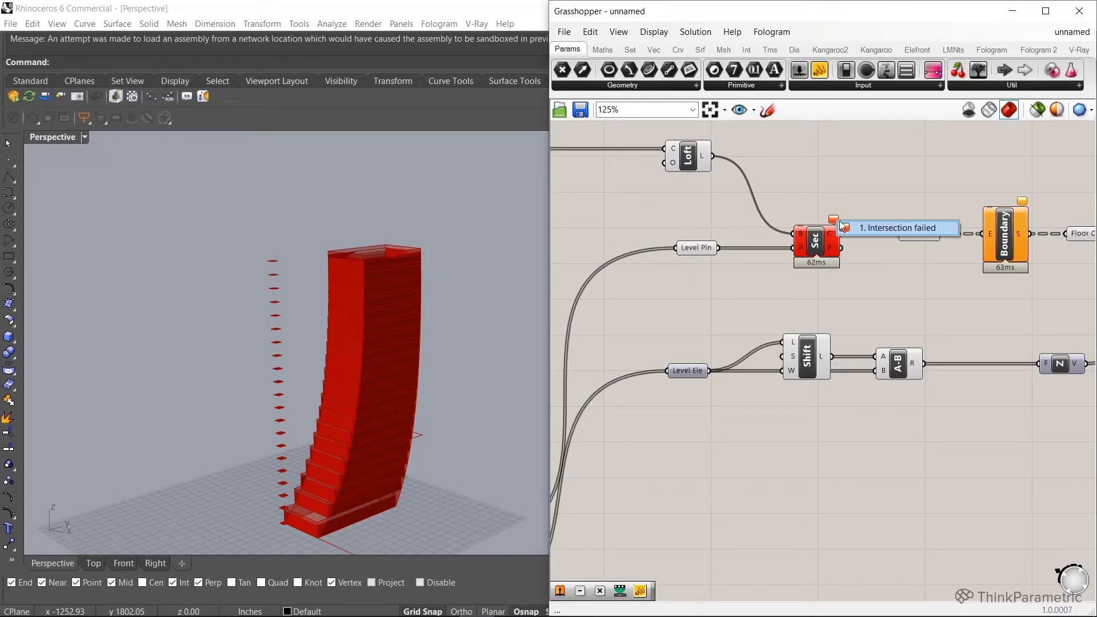
Inspect the extruded tower preview, switching between wireframe and shaded display.
left_click(801, 246)
scroll(321, 309, "up", 5)
left_click(919, 233)
scroll(446, 257, "down", 2)
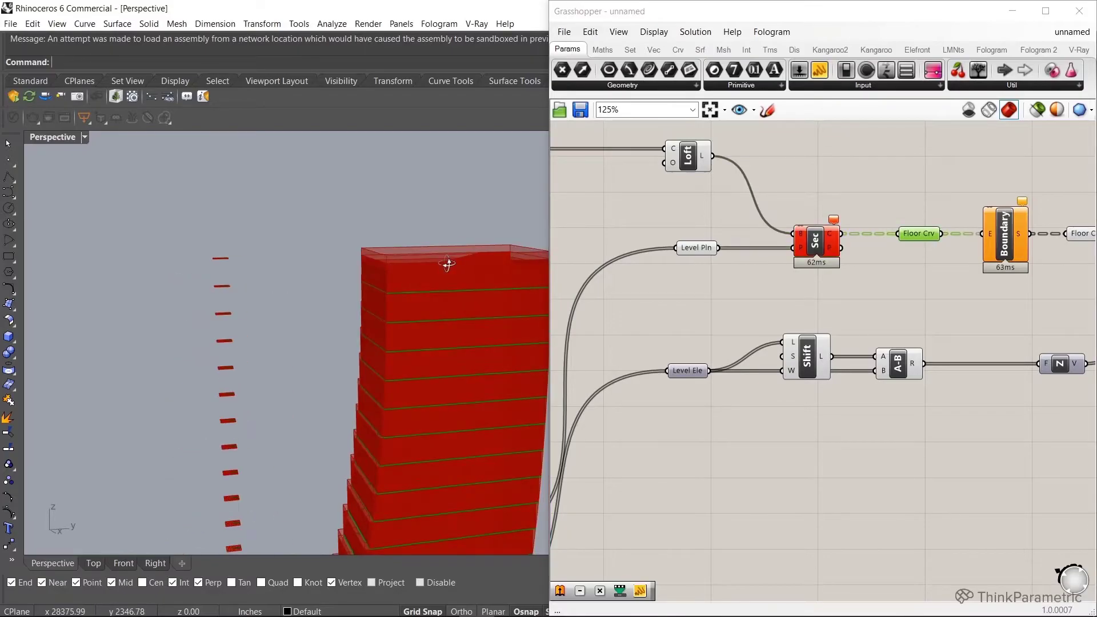
left_click(901, 165)
left_click_drag(942, 231, 727, 220)
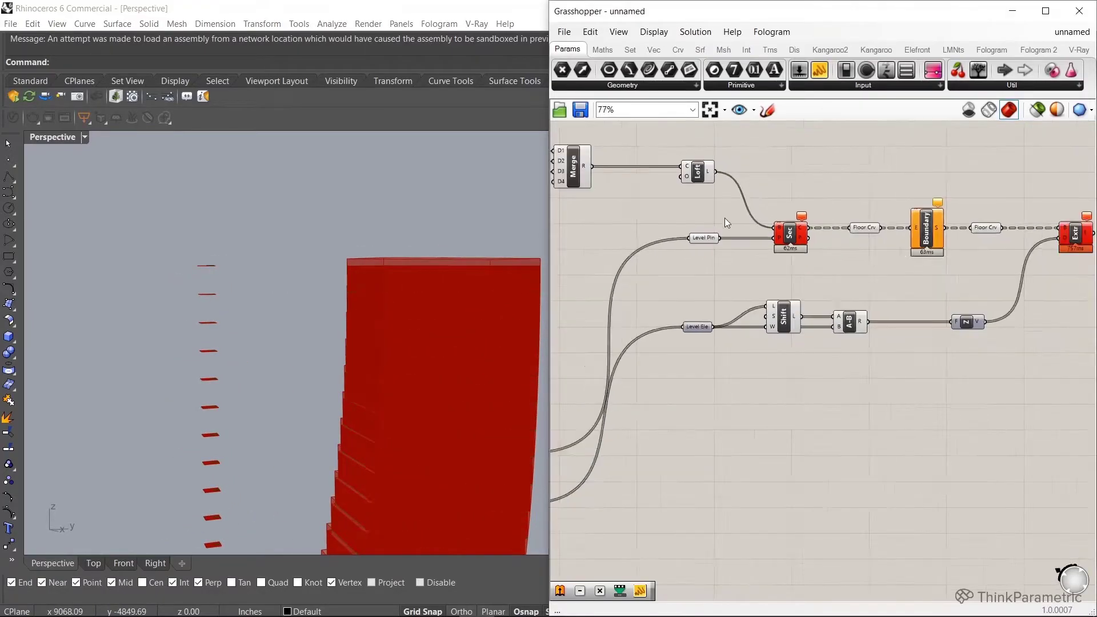
left_click(892, 230)
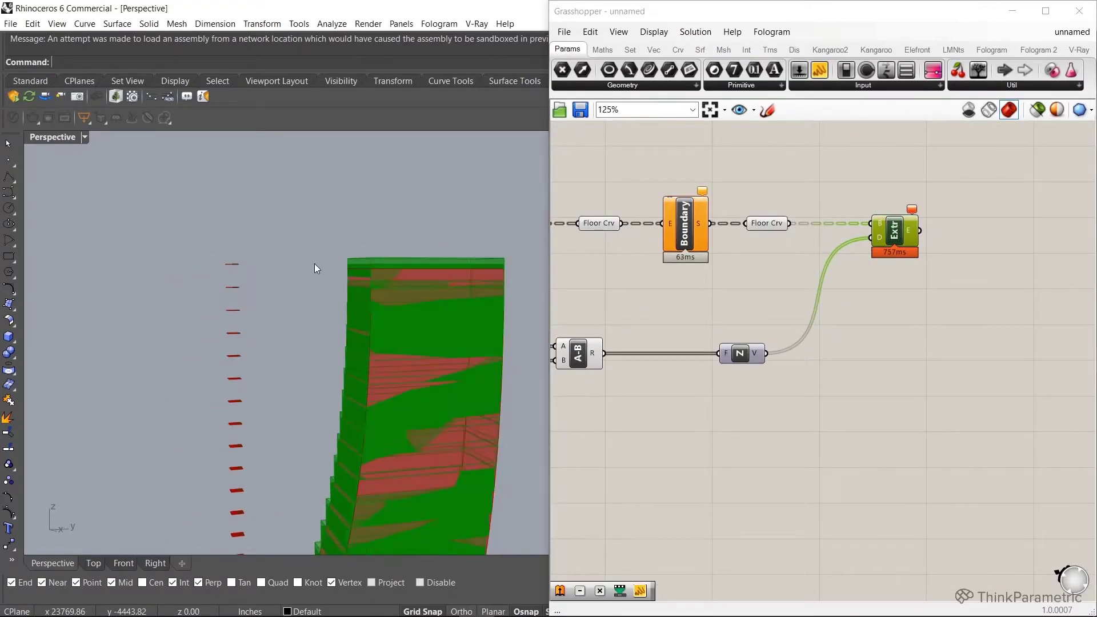
mouse_move(360, 343)
right_mouse_down()
mouse_move(333, 379)
mouse_move(356, 325)
right_mouse_up()
left_click(990, 110)
left_click(1037, 110)
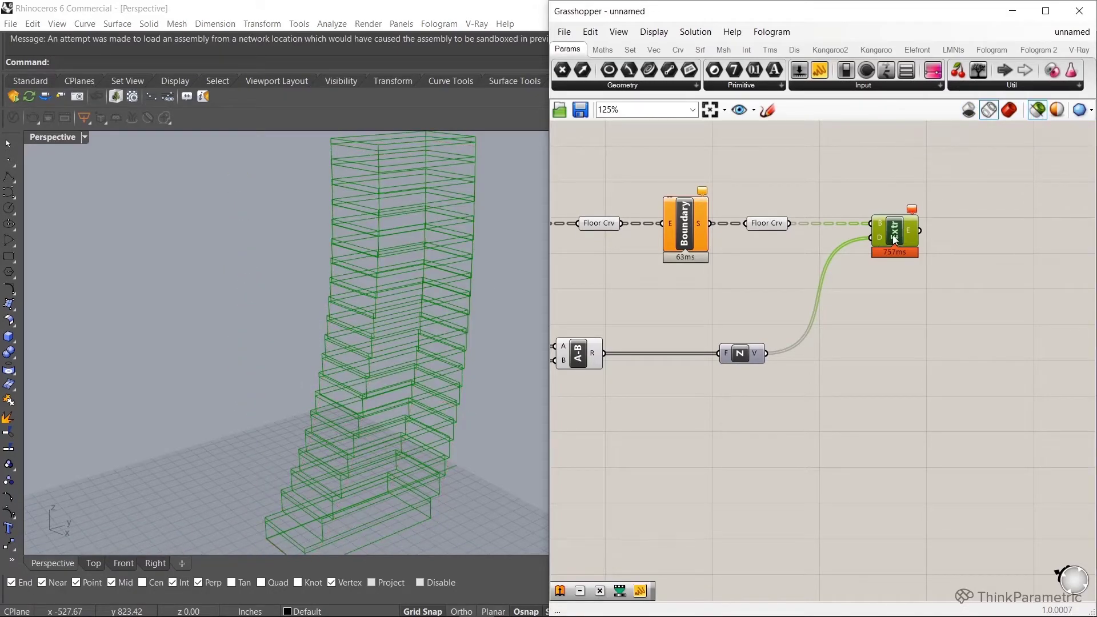
left_click(994, 189)
left_click(1008, 110)
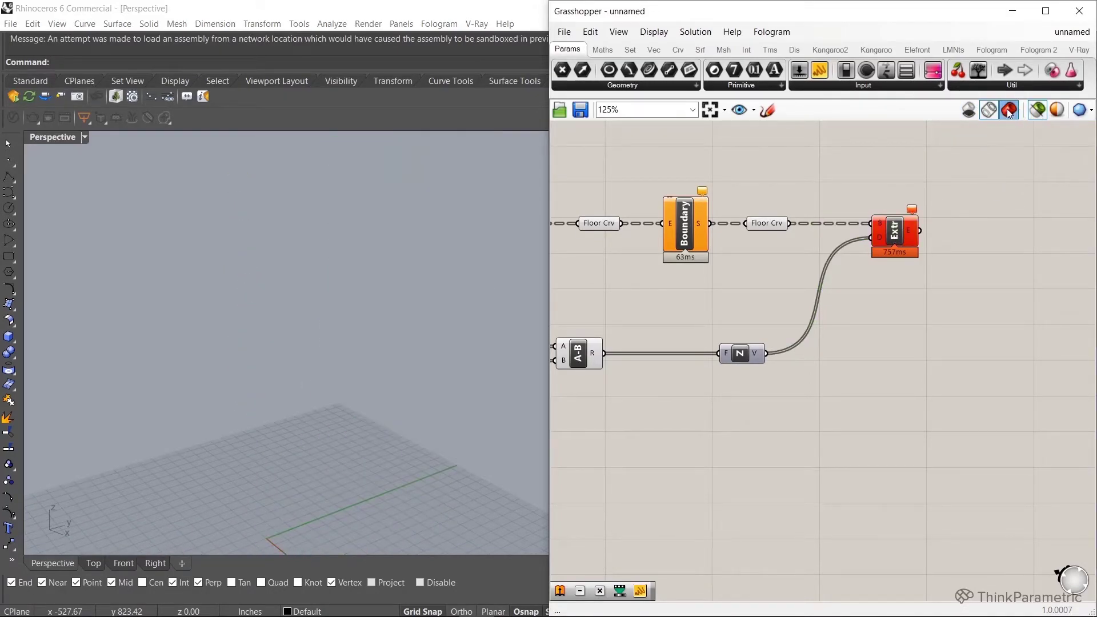
left_click(898, 231)
scroll(489, 304, "up", 2)
Insert a Graft Tree between the floor-height vectors and Extrude.
left_click(865, 317)
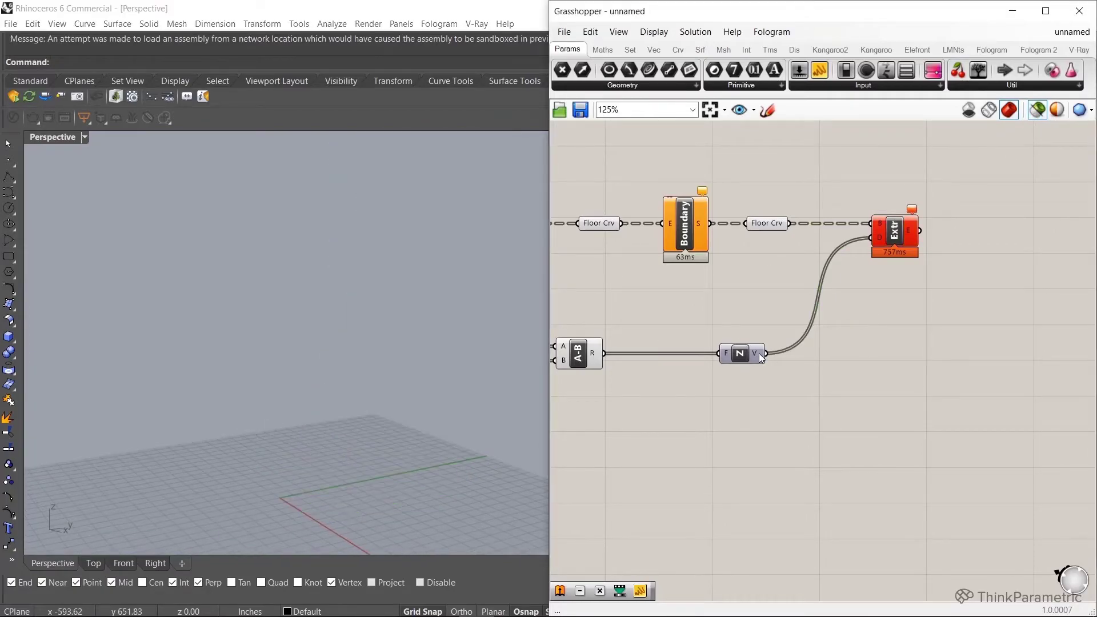
double_click(769, 316)
type("graft")
key("Return")
mouse_move(740, 353)
left_mouse_down()
mouse_move(693, 353)
mouse_move(739, 333)
mouse_move(775, 353)
mouse_move(871, 237)
mouse_move(910, 230)
left_mouse_up()
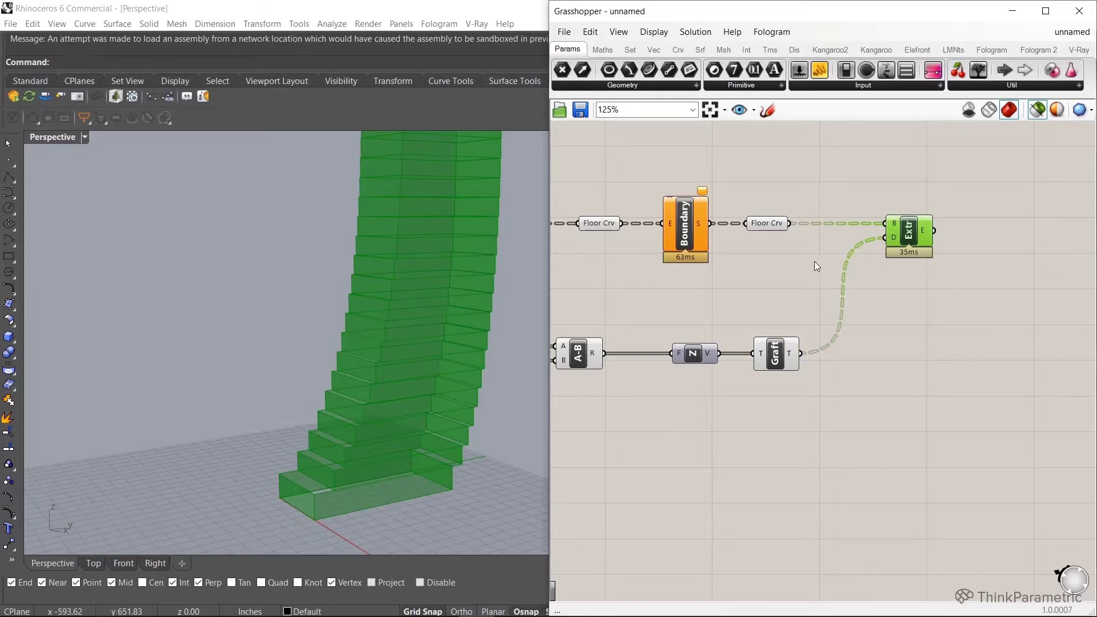
Test-bake the extruded floors in a shaded viewport, then undo the bake.
middle_click(910, 232)
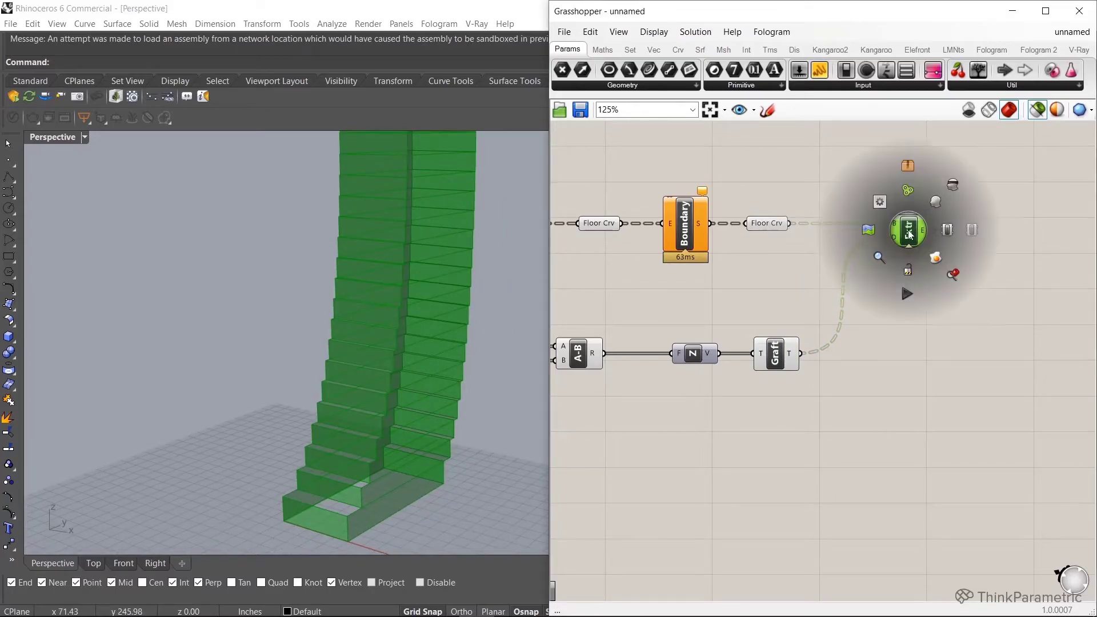
left_click(935, 257)
left_click(57, 139)
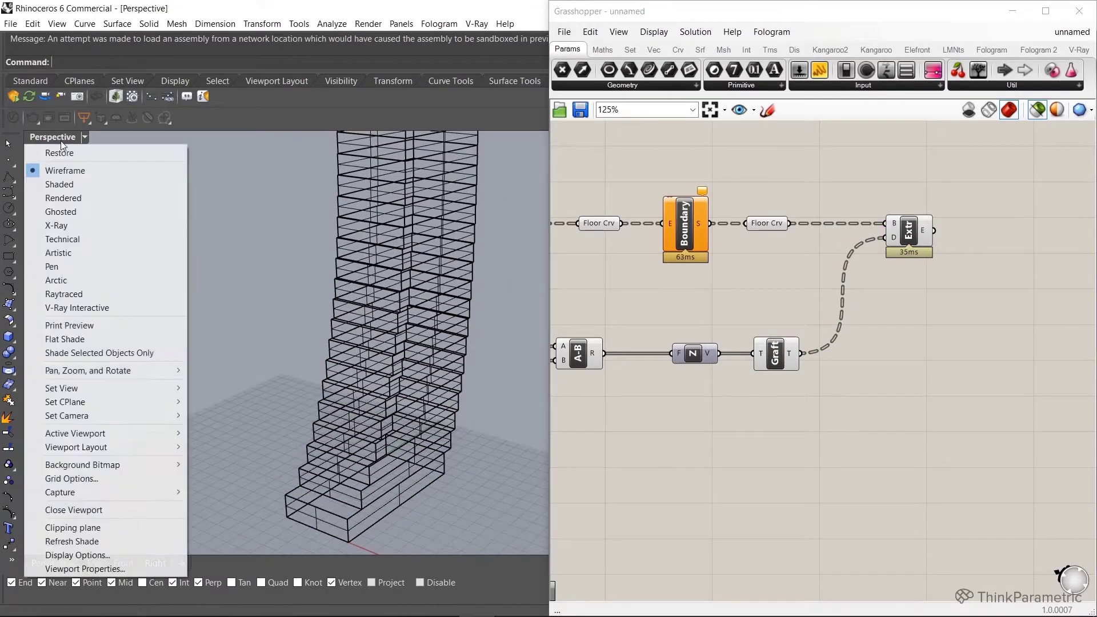
left_click(59, 185)
scroll(242, 324, "down", 2)
key("ctrl+z")
mouse_move(701, 276)
right_mouse_down()
mouse_move(890, 293)
mouse_move(793, 302)
right_mouse_up()
left_click(872, 244)
Delete the second Floor Crv holder, then orbit to inspect the tower's stepped base.
middle_click(756, 244)
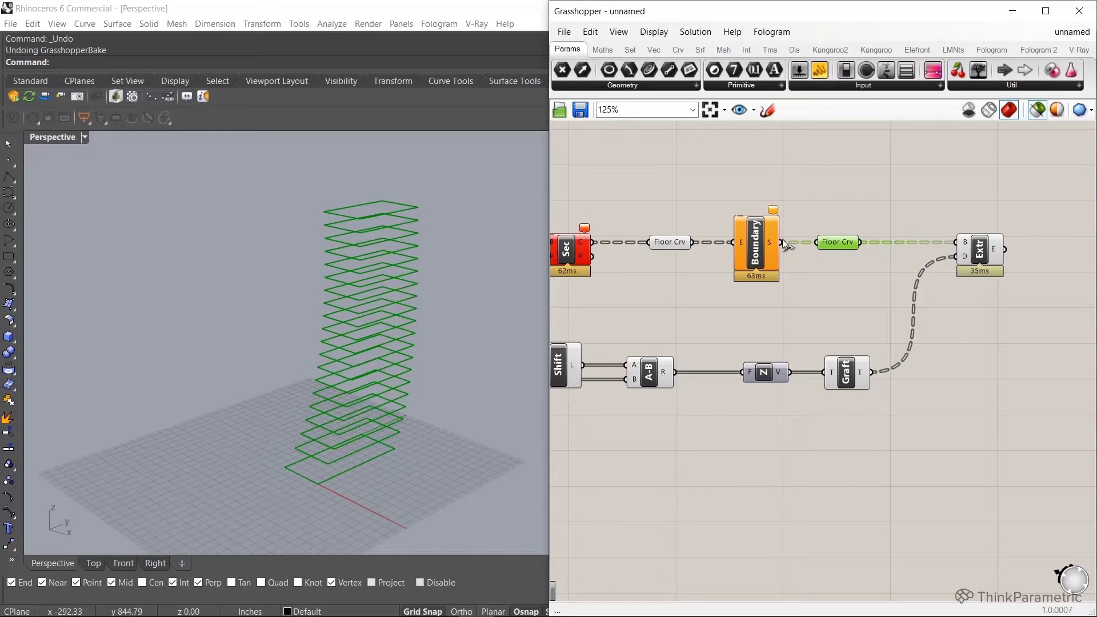
left_click_drag(841, 242, 834, 211)
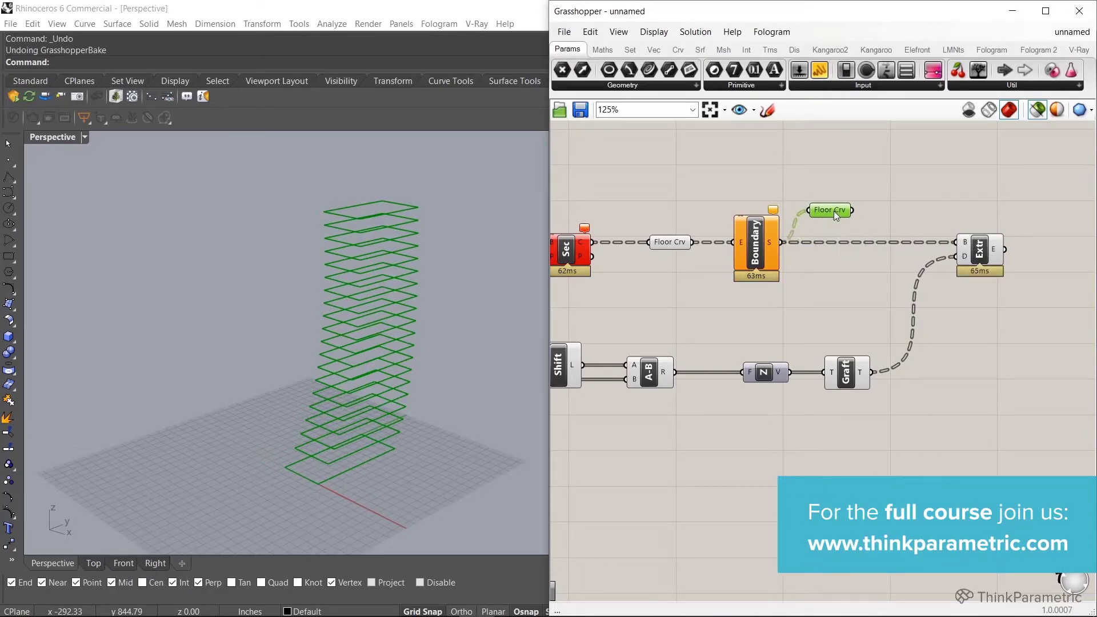
key("Delete")
left_click(979, 251)
scroll(942, 274, "down", 2)
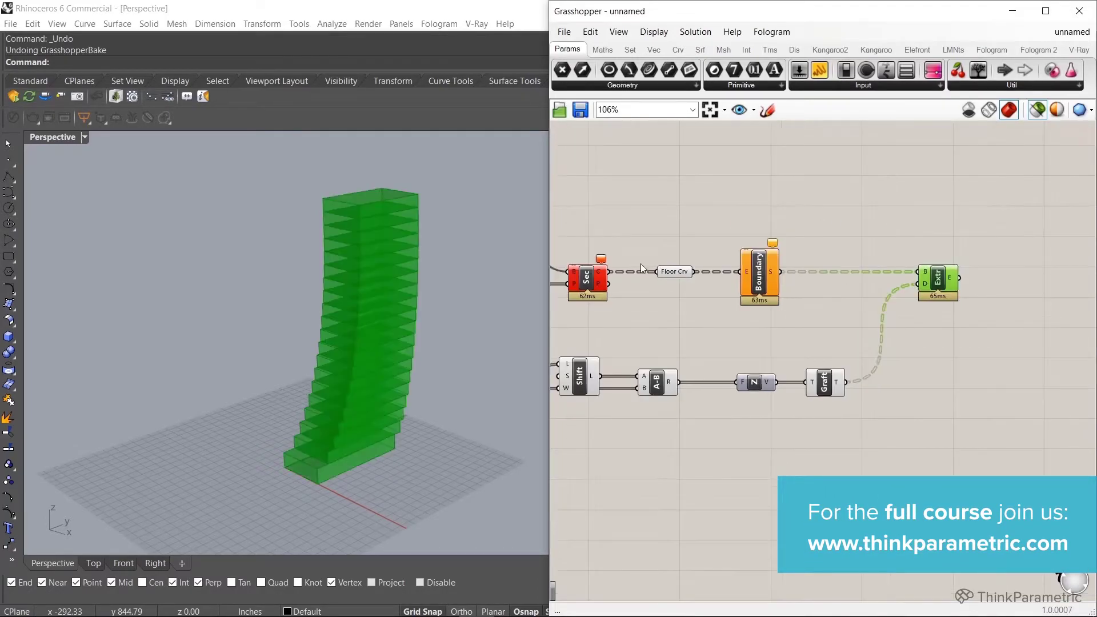
right_click_drag(343, 361, 306, 409)
scroll(309, 429, "up", 2)
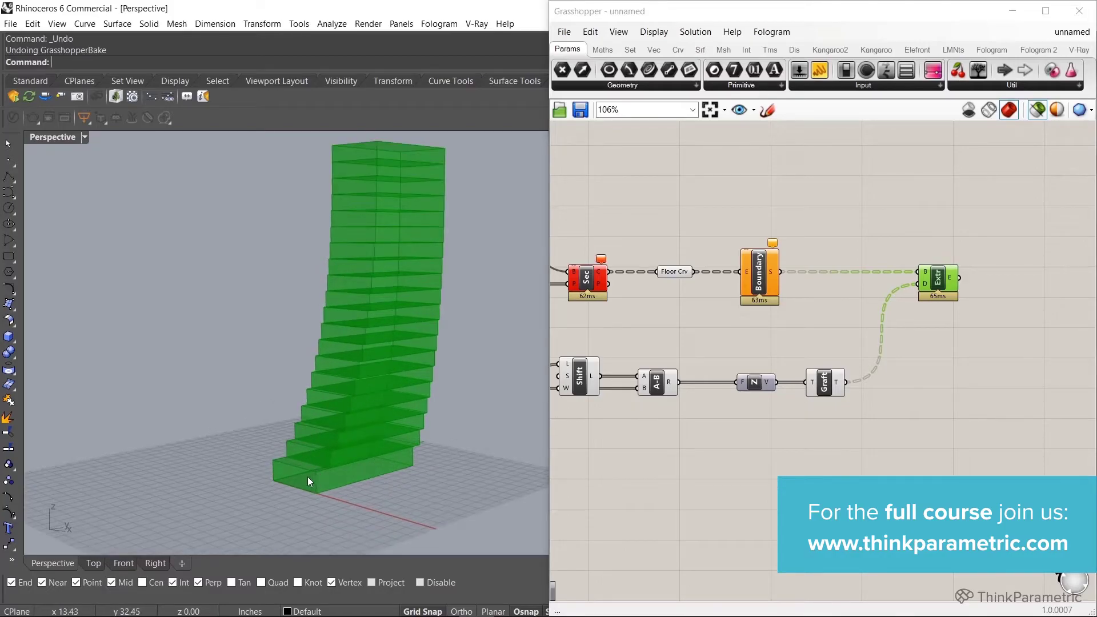
right_click_drag(368, 459, 308, 445)
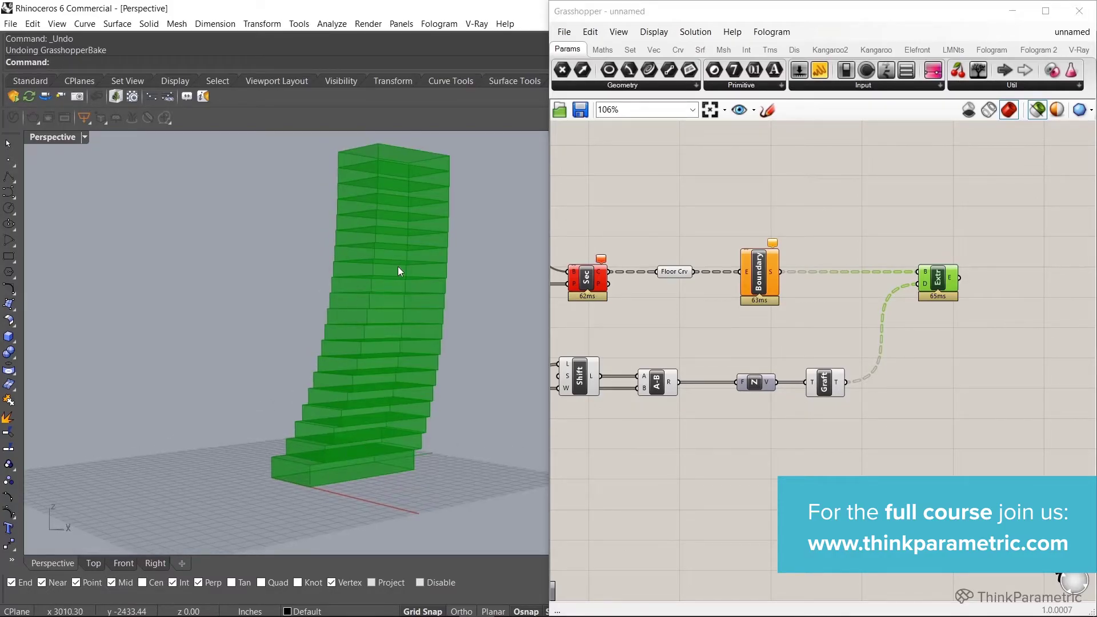
right_click_drag(398, 266, 402, 287)
scroll(661, 347, "down", 3)
scroll(660, 347, "up", 2)
Place a Brep holder after Extrude and open its menu to rename it.
double_click(896, 306)
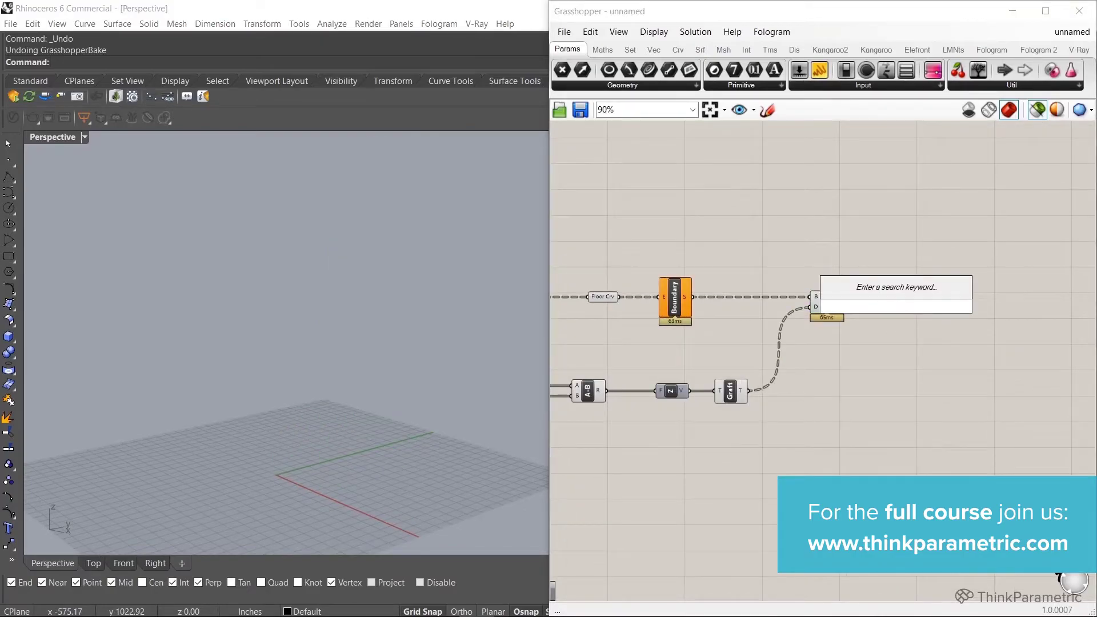
type("ben")
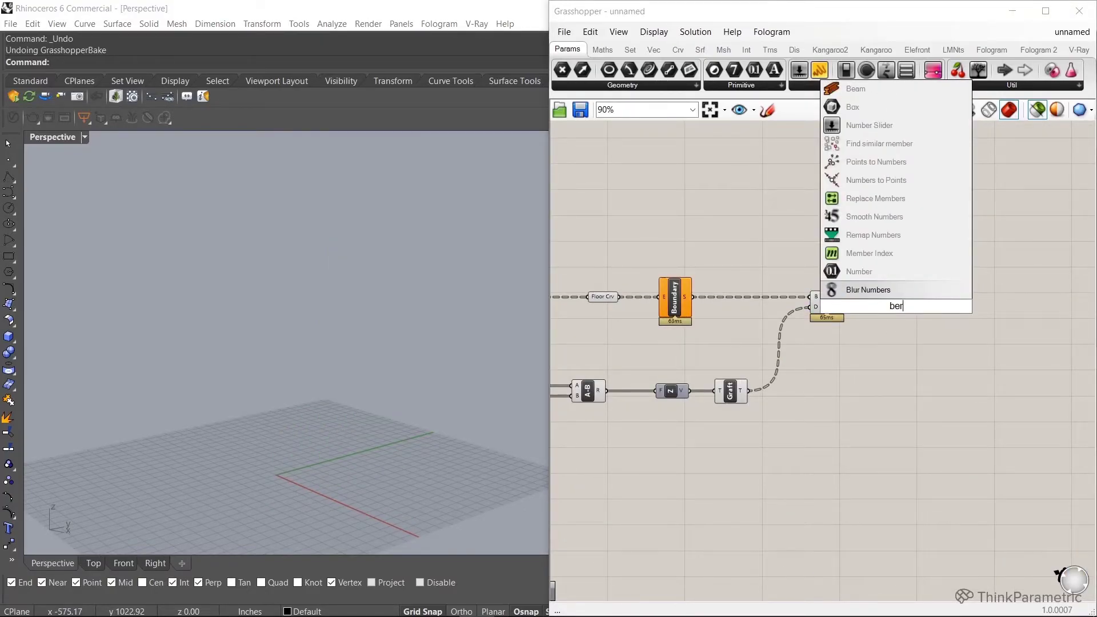
type("p")
key("Return")
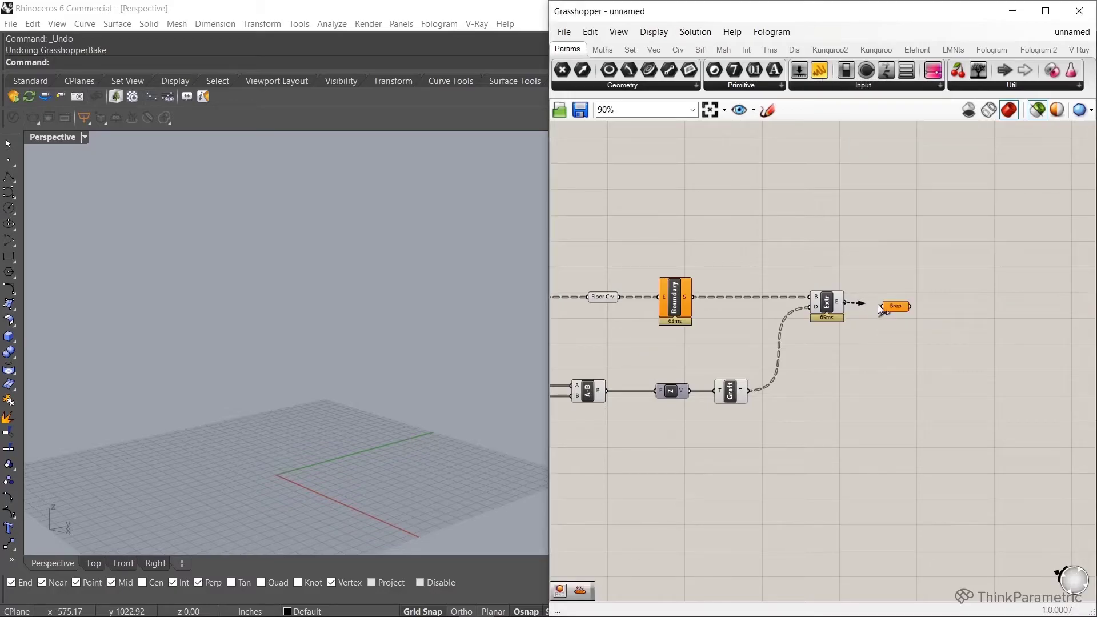
left_click(902, 306)
right_click(911, 301)
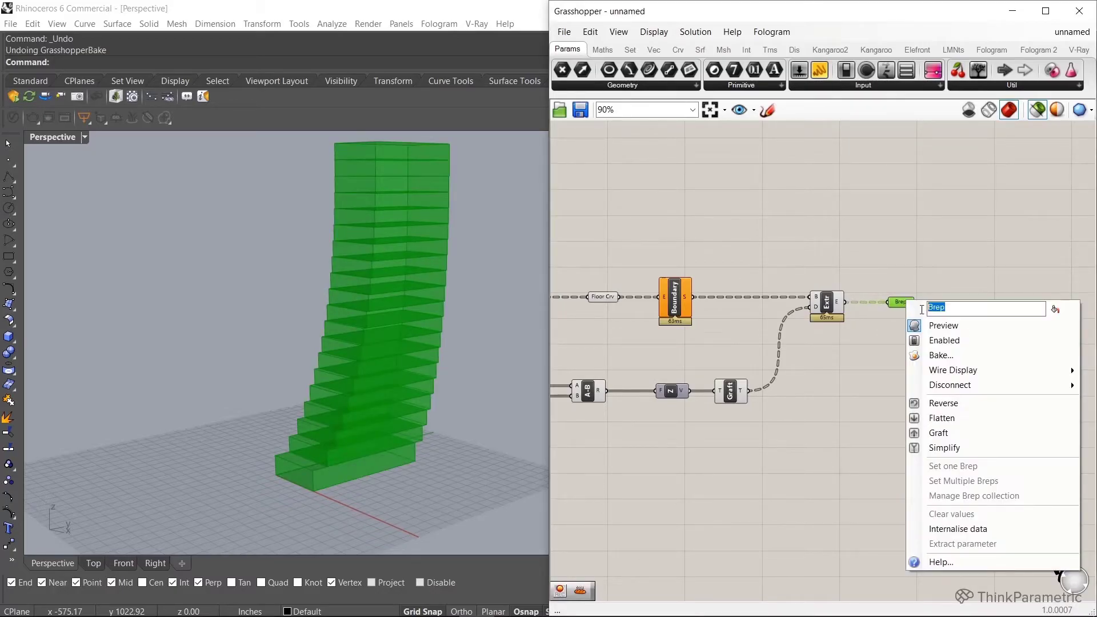
type("Fl")
type("assing")
Name the holder Floor Massing and bake its volumes into Rhino.
key("Return")
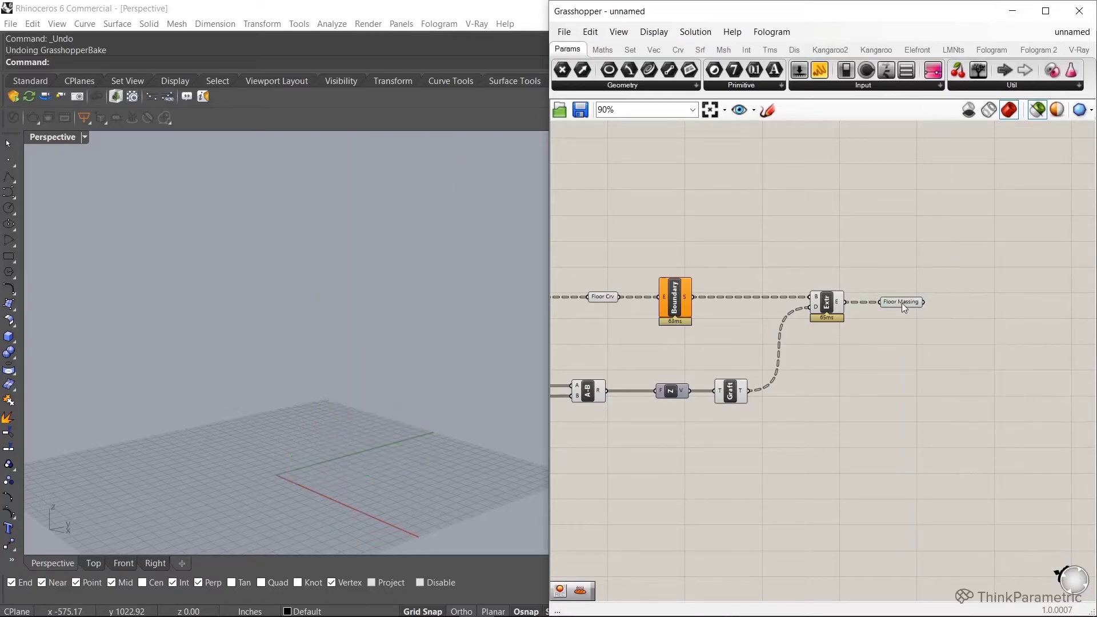
left_click(902, 303)
left_click_drag(956, 330, 853, 334)
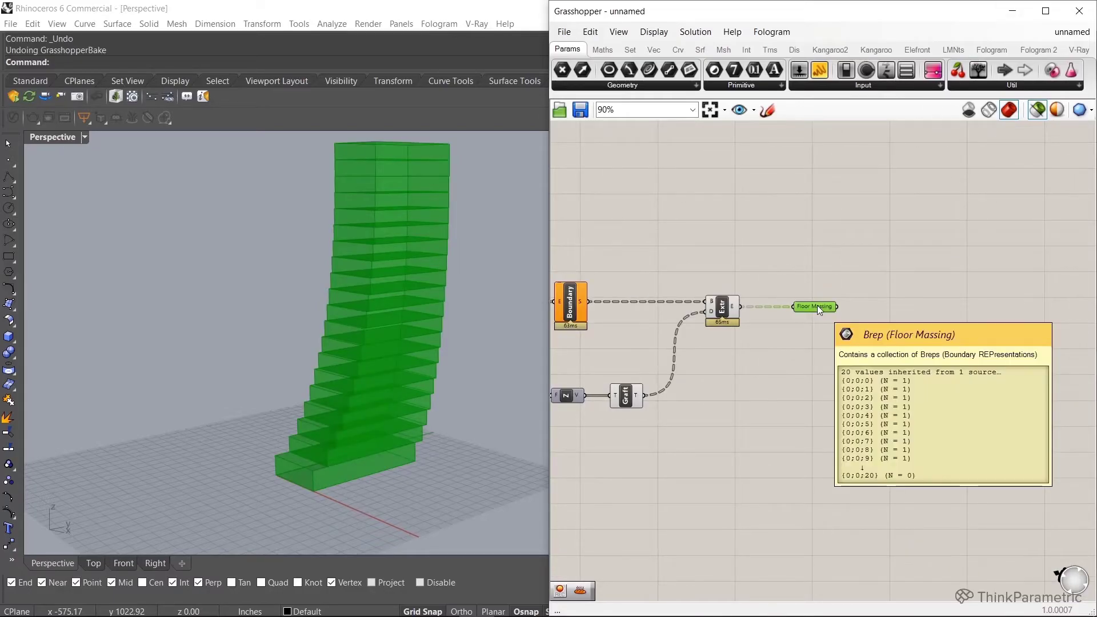
middle_click(814, 304)
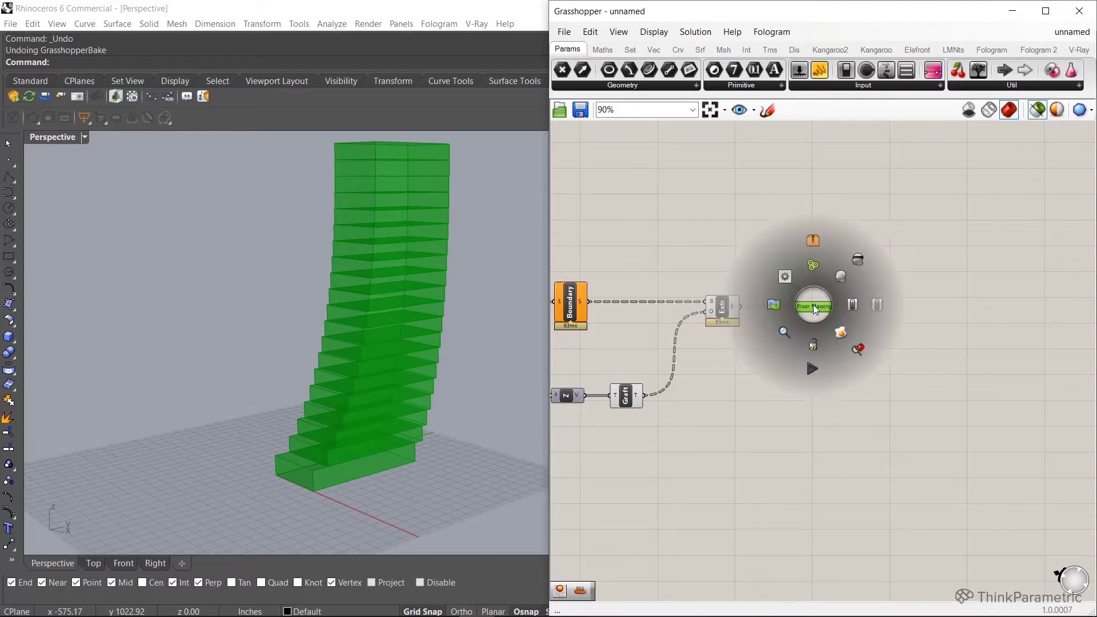
left_click(843, 334)
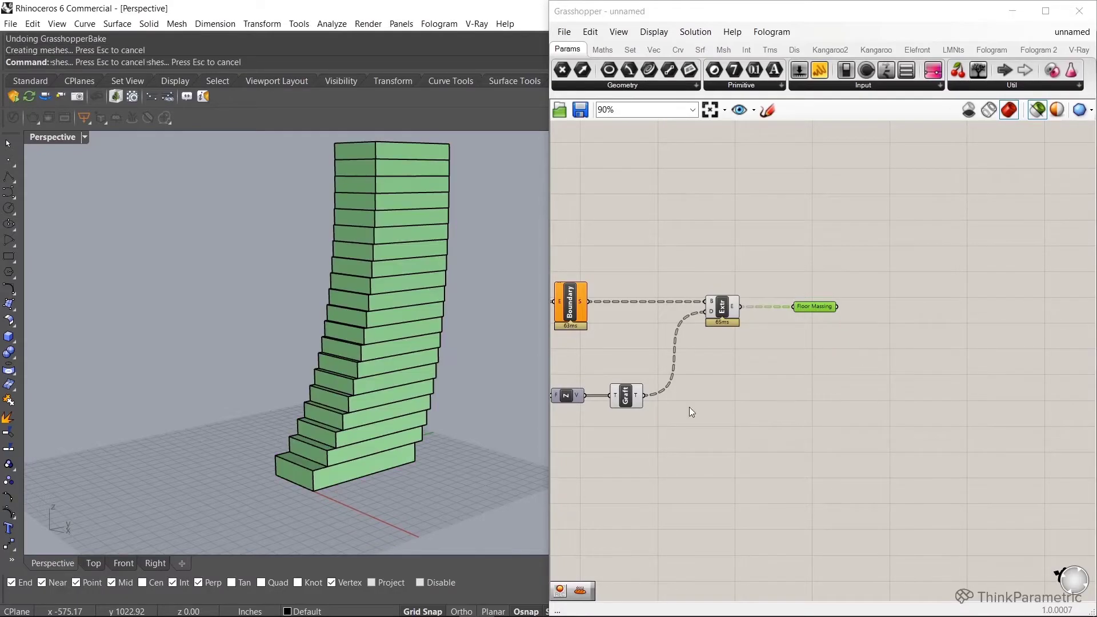
left_click(395, 404)
Window-select all 20 baked floor boxes in the viewport and delete them.
left_click(402, 450, "shift")
left_click(442, 486)
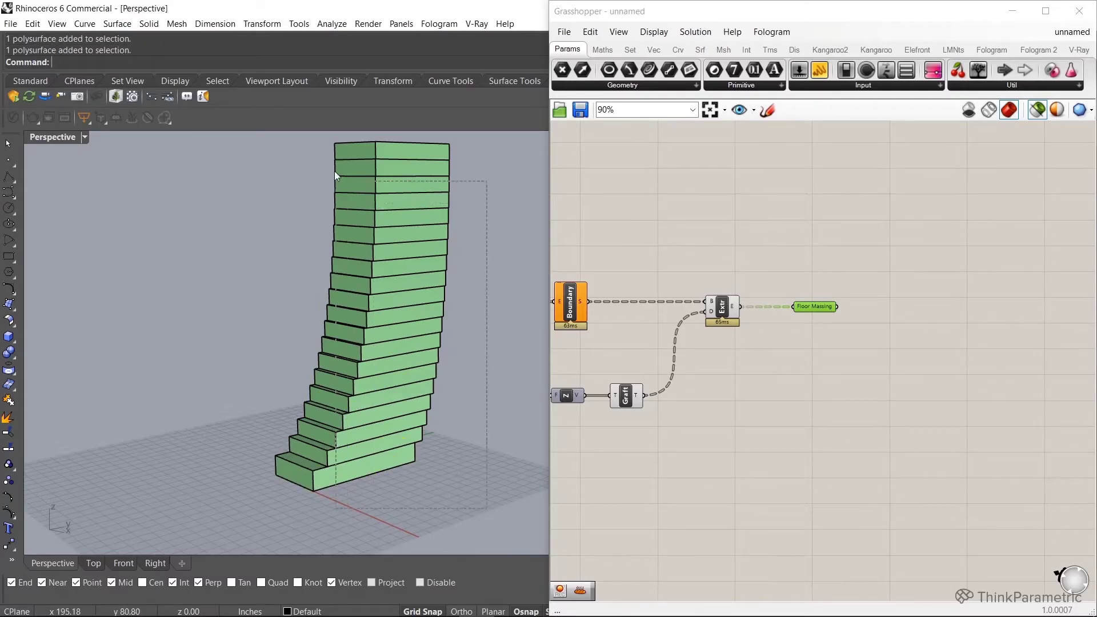
left_click_drag(486, 497, 334, 147)
key("Delete")
left_click(891, 359)
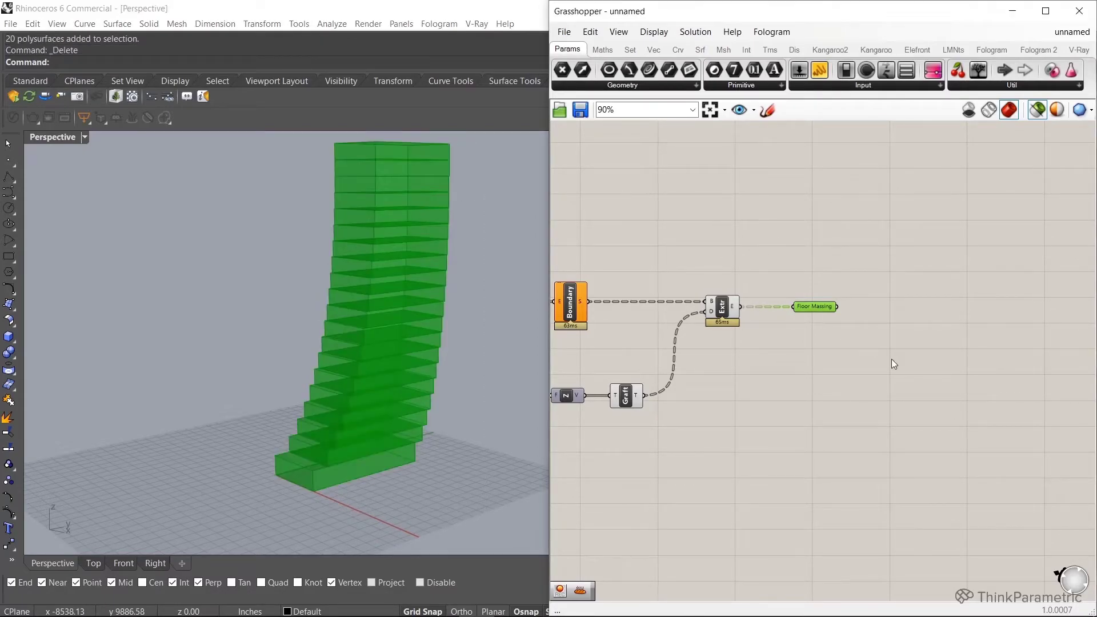
Place a Bake Objects component and wire Floor Massing into its geometry input.
double_click(923, 340)
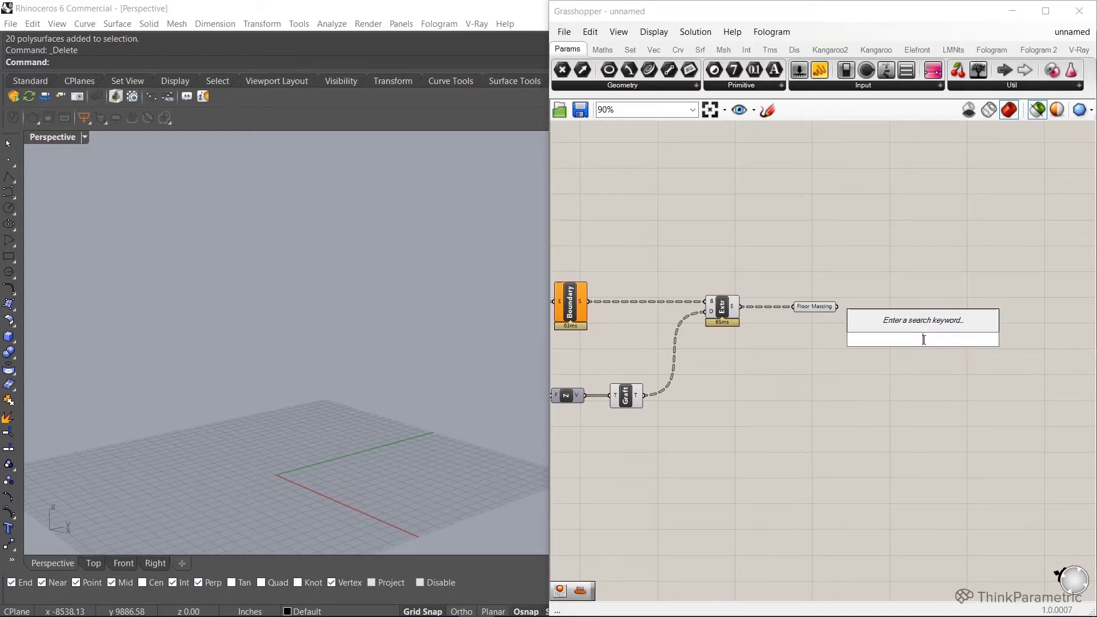
type("bake")
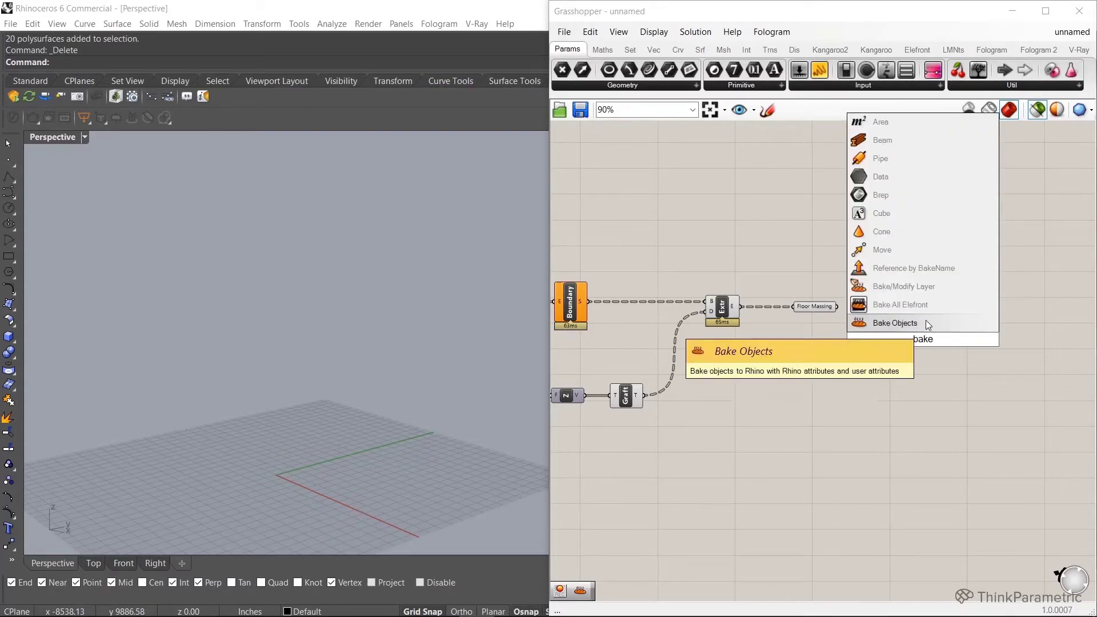
left_click(925, 320)
scroll(776, 314, "down", 2)
scroll(849, 336, "up", 2)
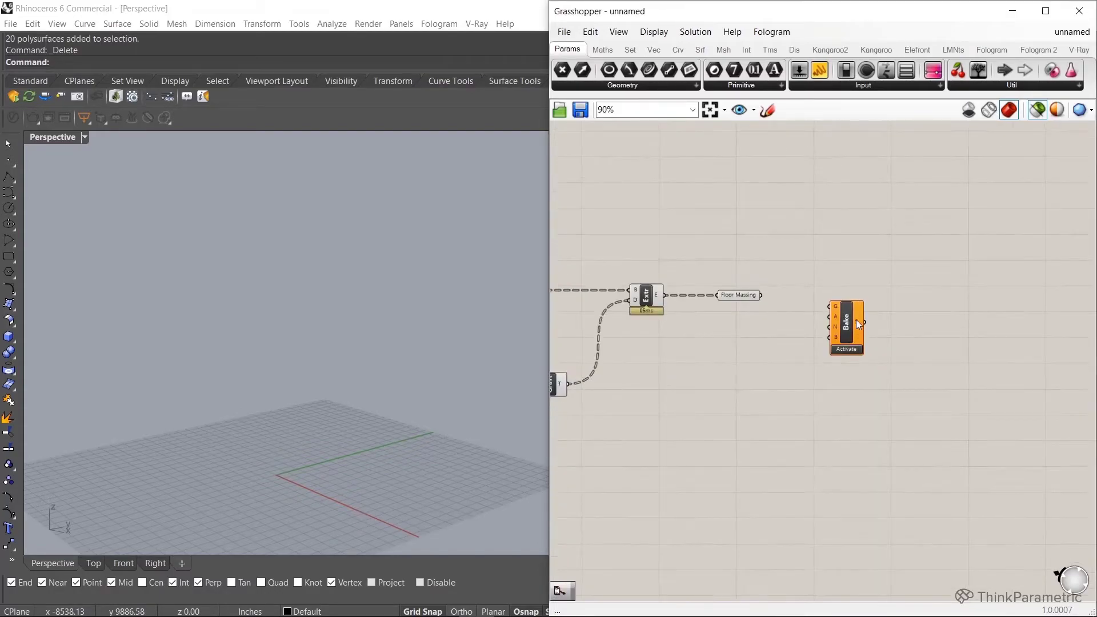
left_click(896, 308)
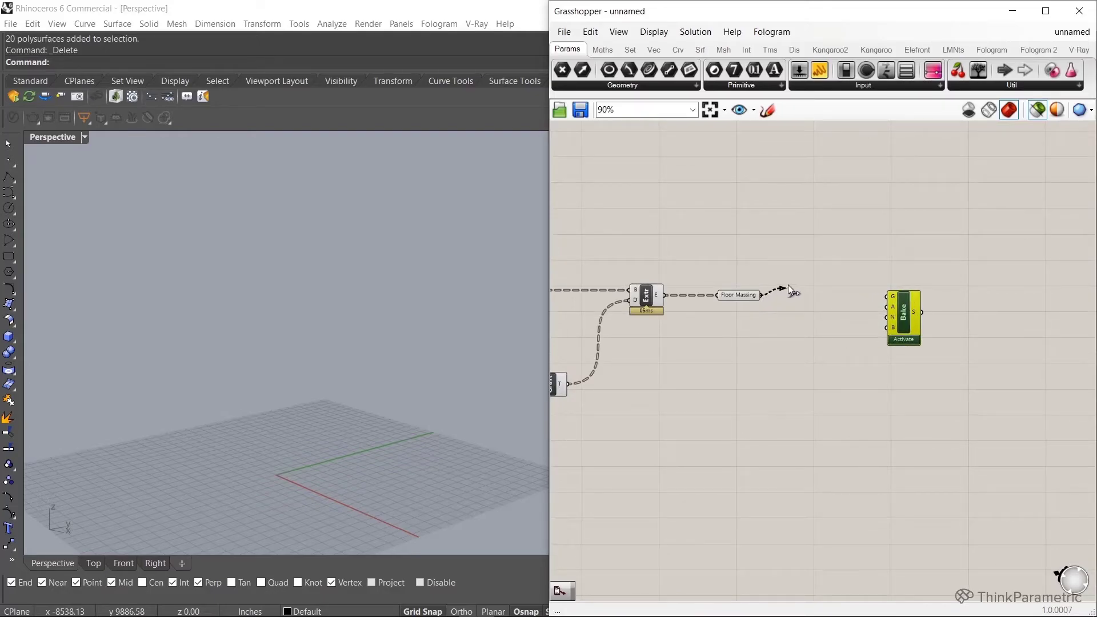
mouse_move(853, 277)
left_mouse_down()
mouse_move(889, 298)
mouse_move(954, 304)
left_mouse_up()
left_click(733, 292)
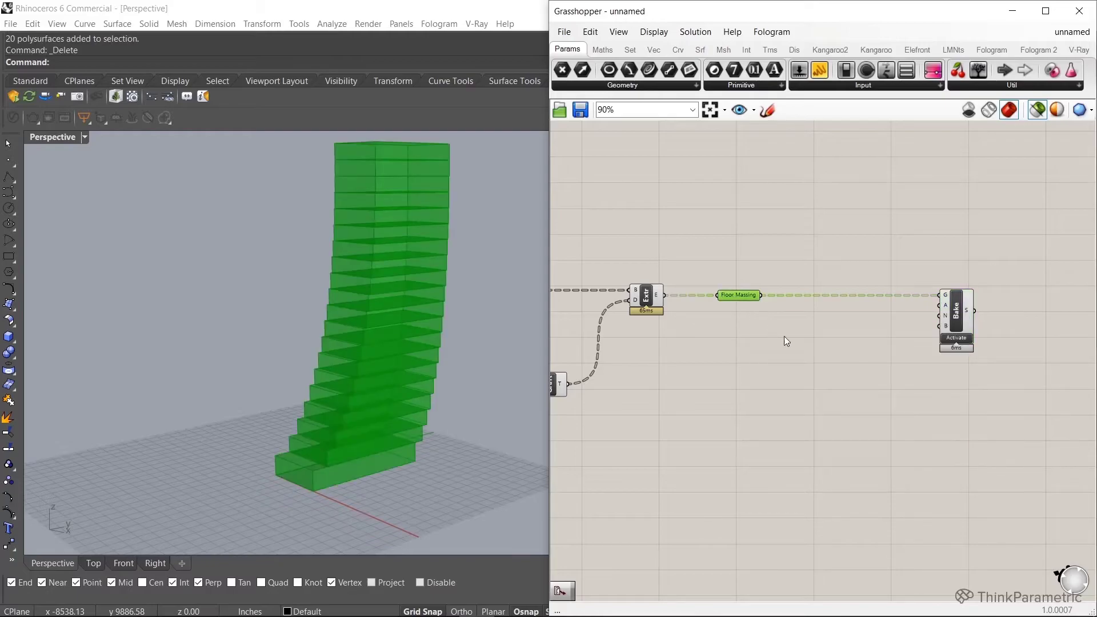
left_click(907, 324)
left_click(945, 313)
scroll(959, 309, "up", 3)
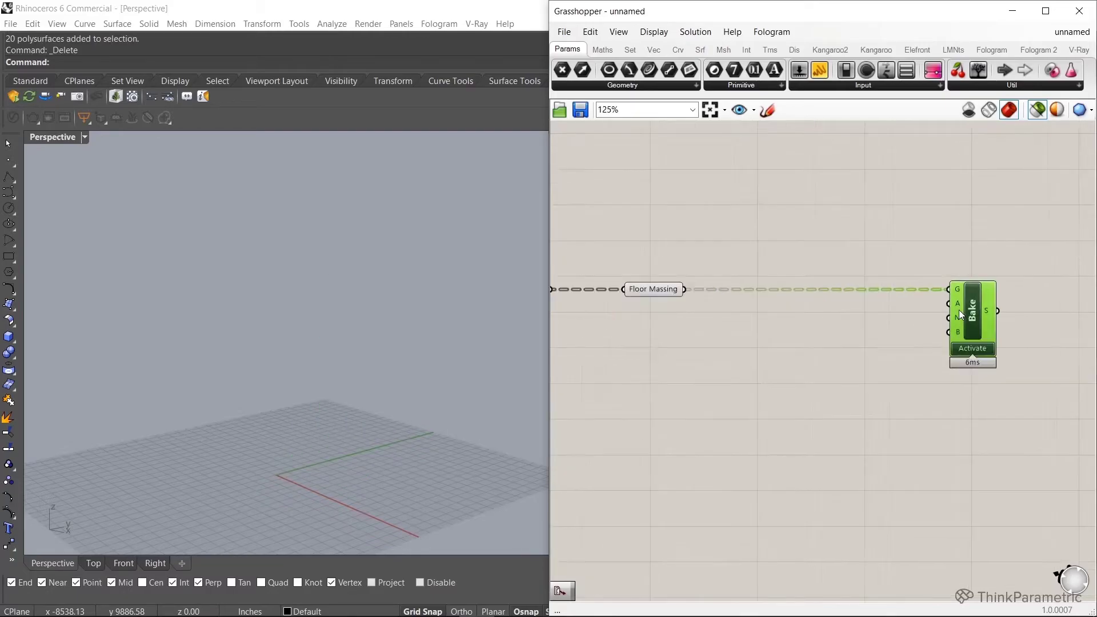
Maximize Grasshopper, reframe the earlier components, and discard a stray Button component.
left_click(1045, 11)
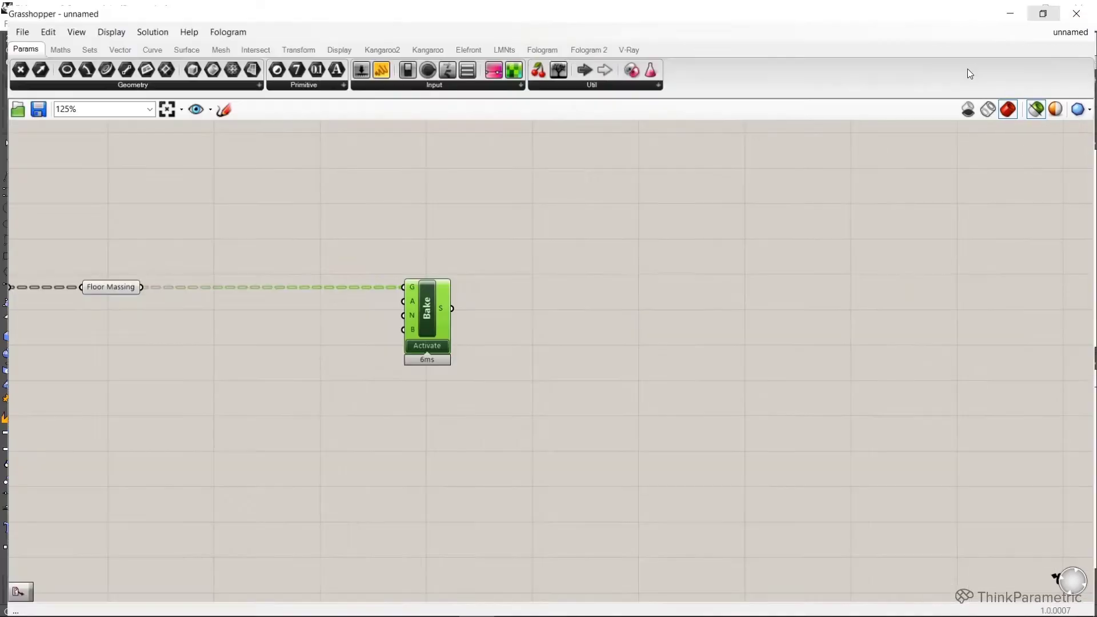
left_click_drag(515, 344, 754, 340)
scroll(754, 336, "up", 2)
left_click_drag(634, 309, 686, 312)
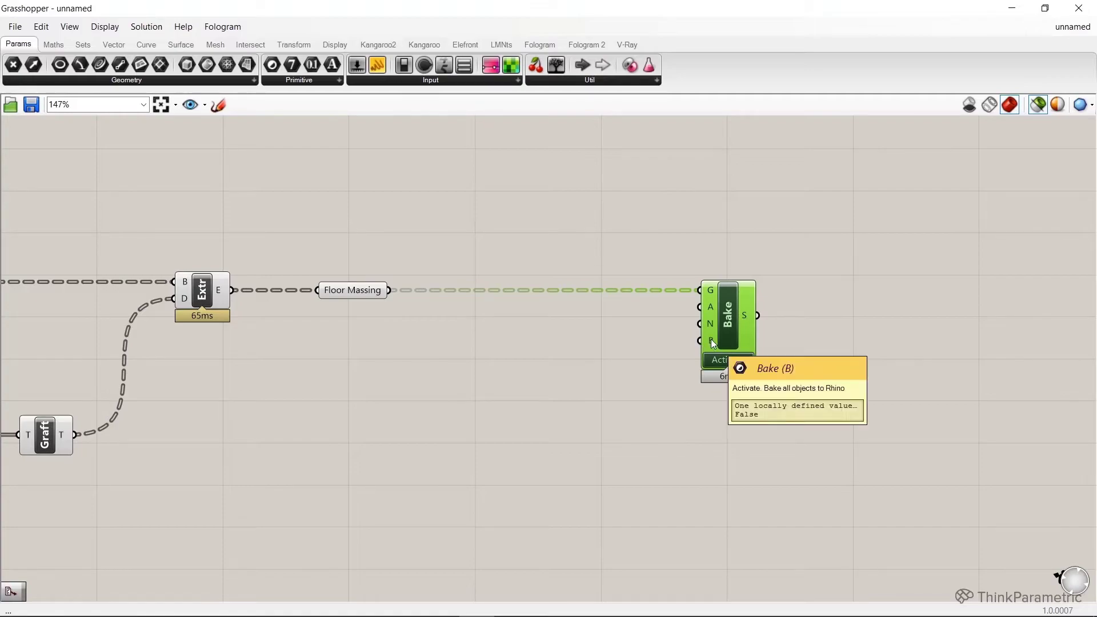
double_click(561, 226)
type("b")
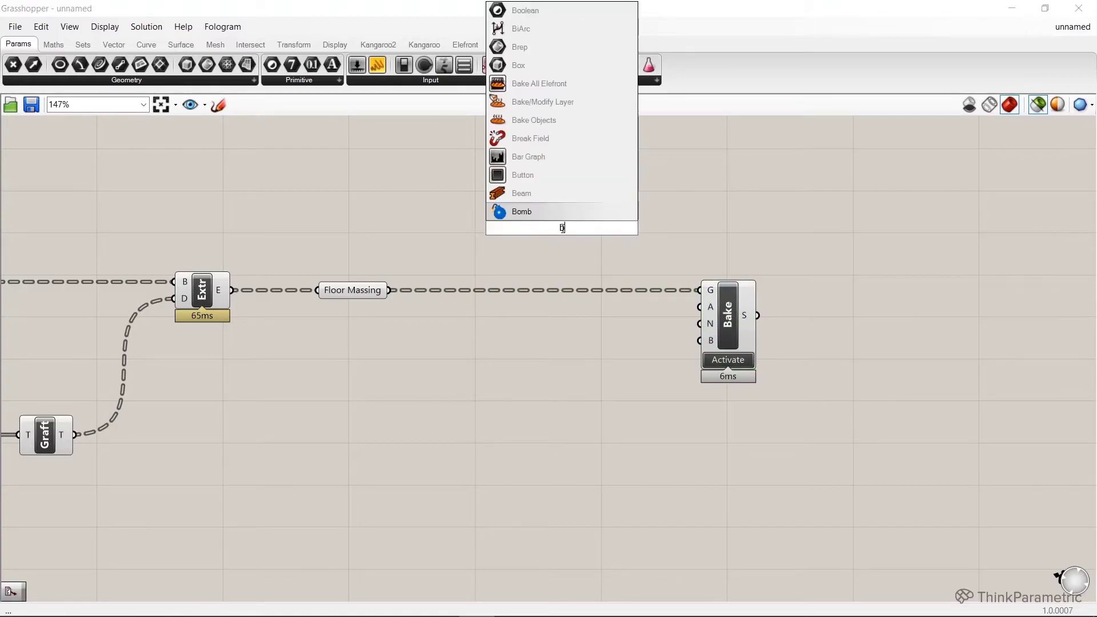
type("utt")
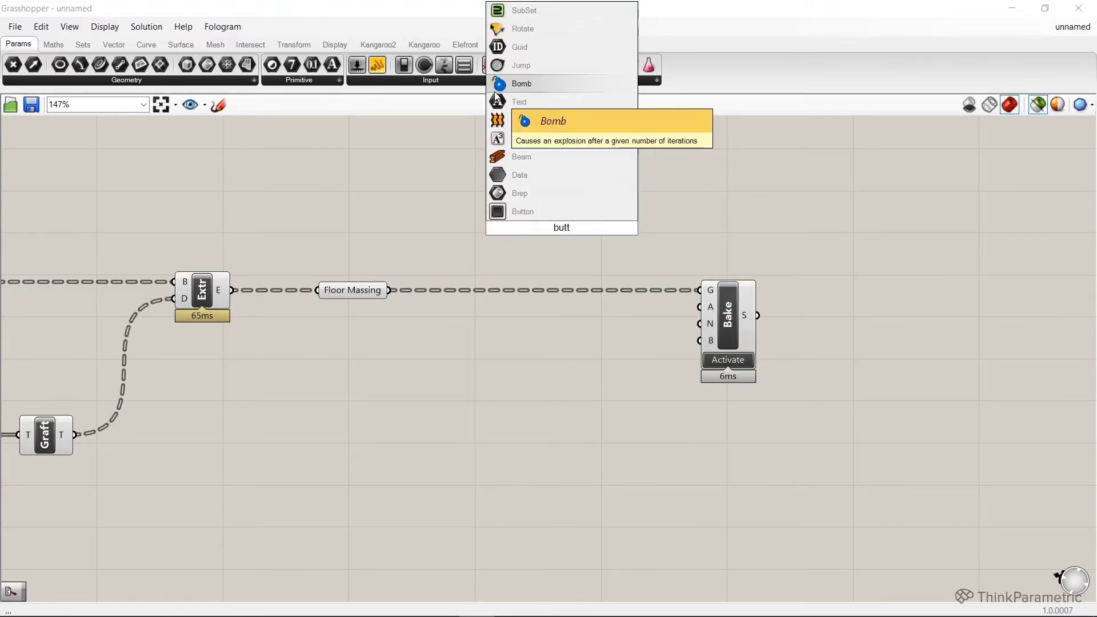
left_click(523, 211)
left_click_drag(605, 227, 750, 434)
left_click(547, 229)
key("Delete")
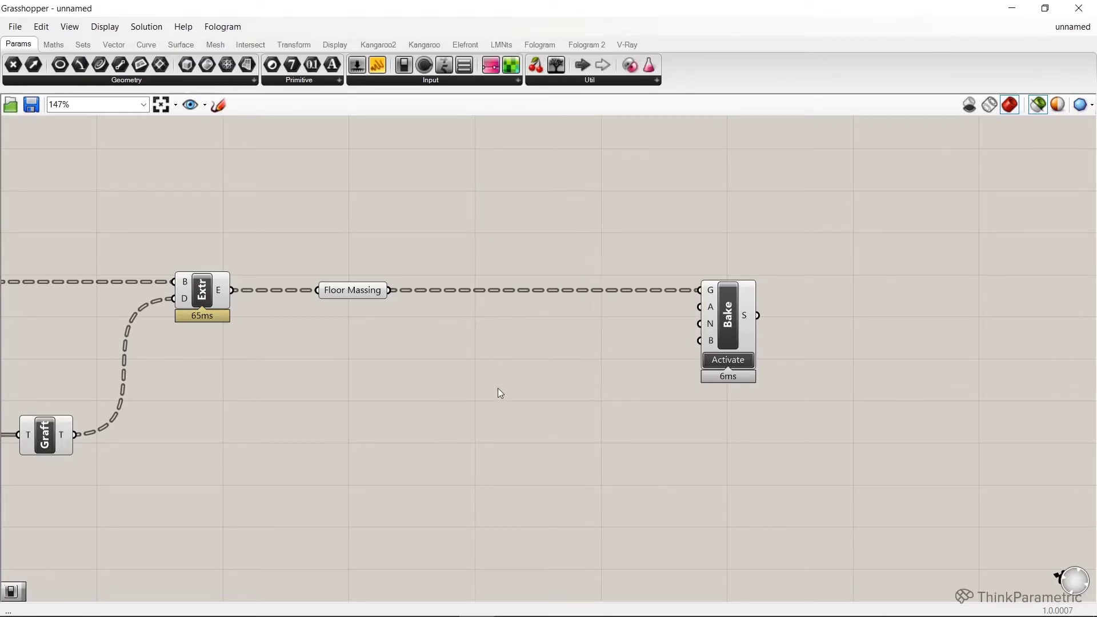
Place Define Object Attributes below Bake and shift both components slightly right.
double_click(498, 399)
type("att")
left_click(486, 382)
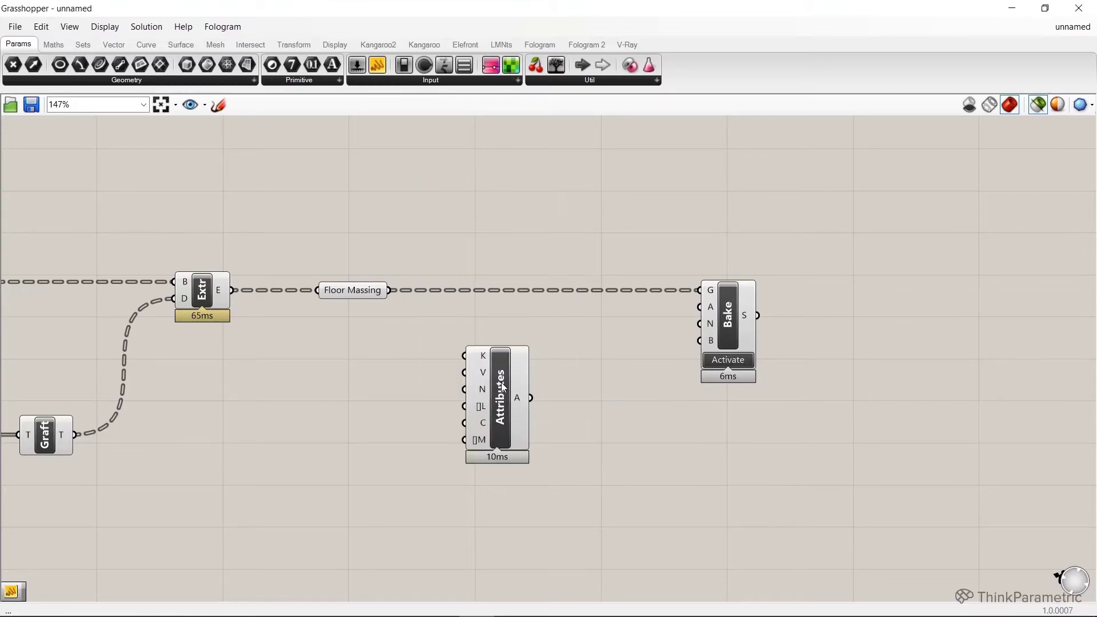
left_click_drag(497, 398, 547, 383)
left_click_drag(729, 319, 765, 319)
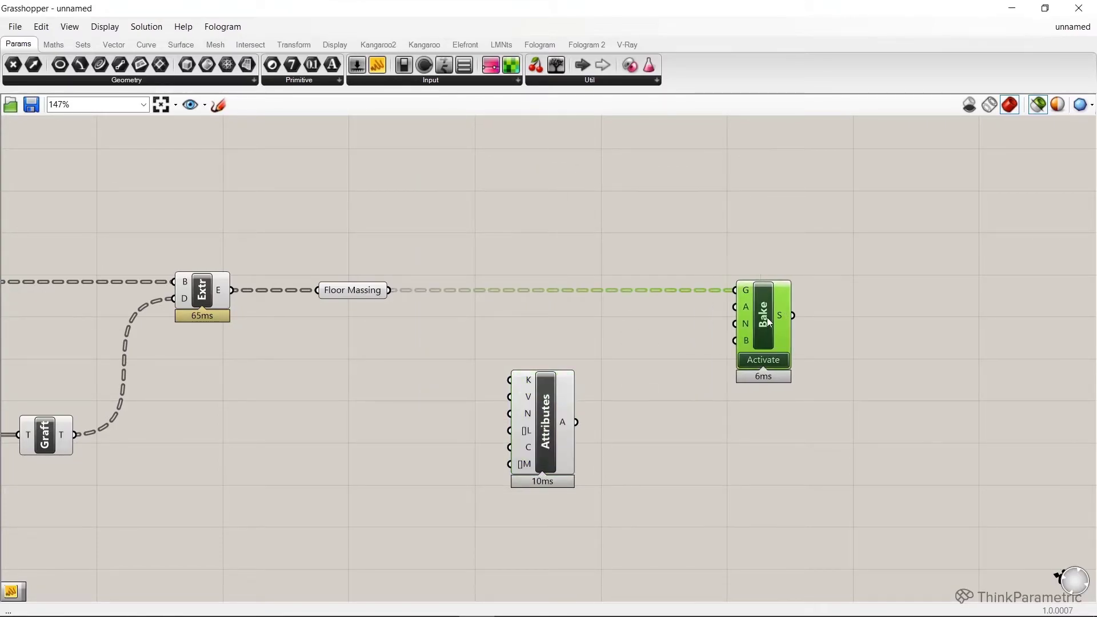
left_click_drag(545, 413, 578, 417)
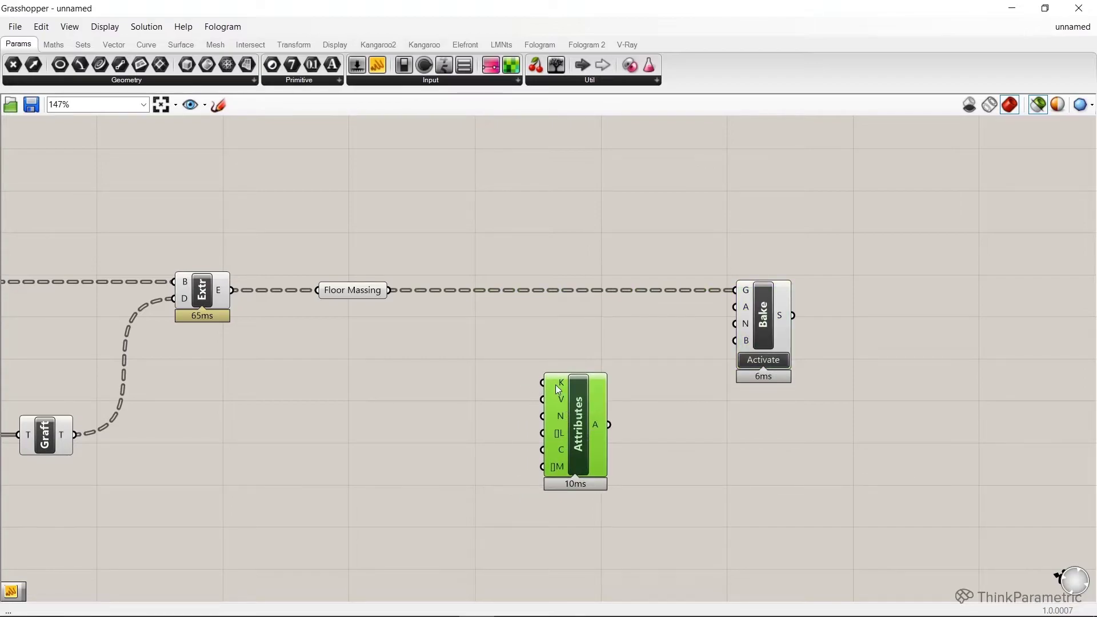
left_click(367, 295)
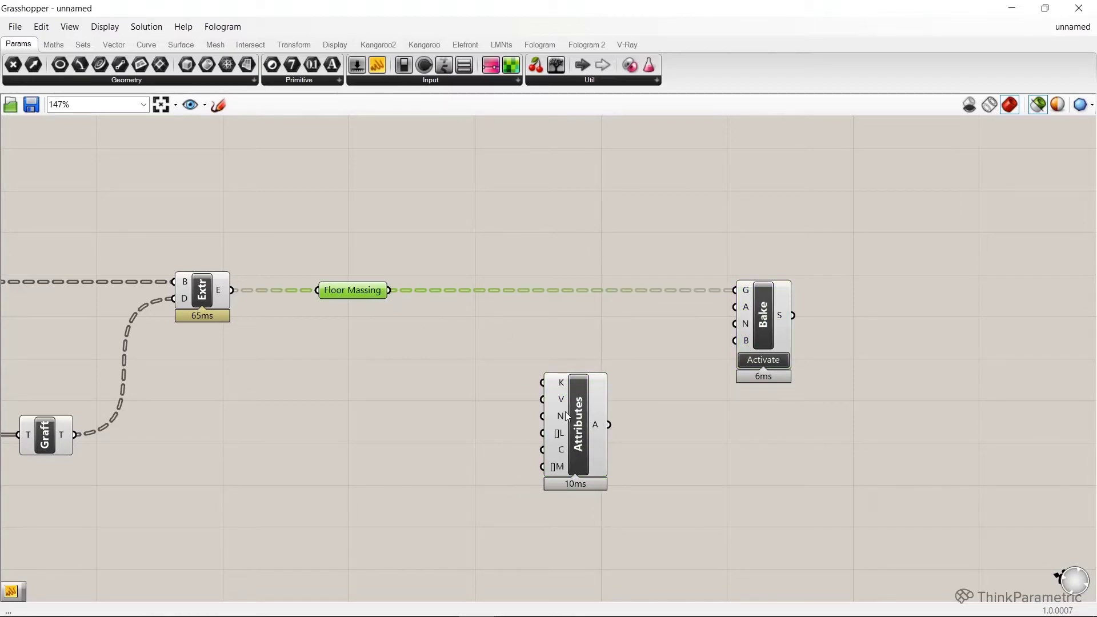
left_click(513, 405)
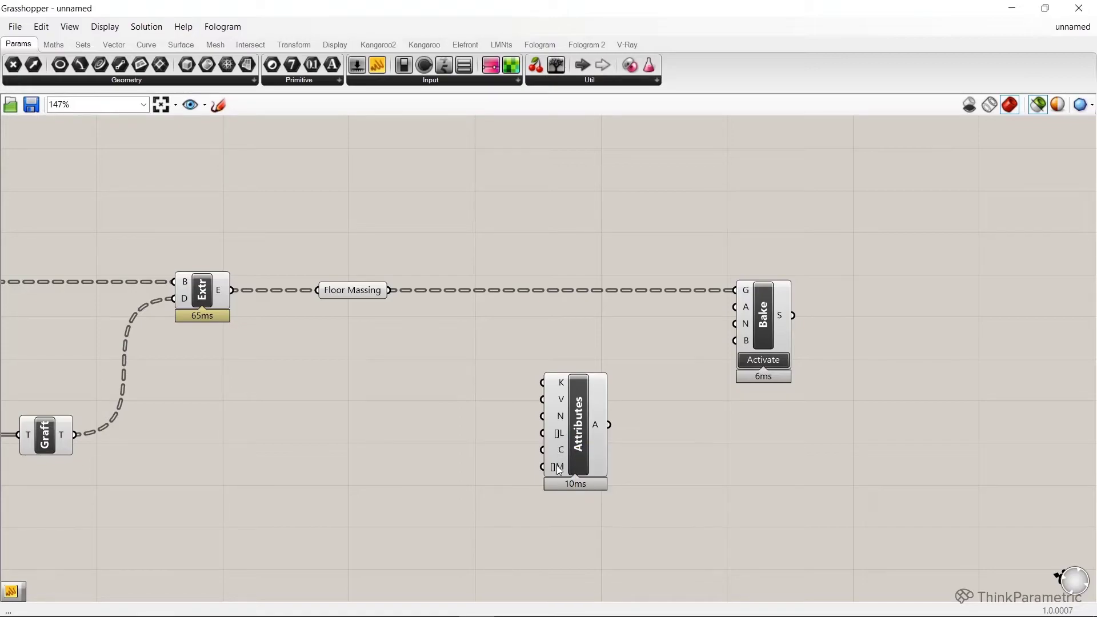
Create a 'Floor Massing' text panel and wire it into Bake's name input.
double_click(456, 387)
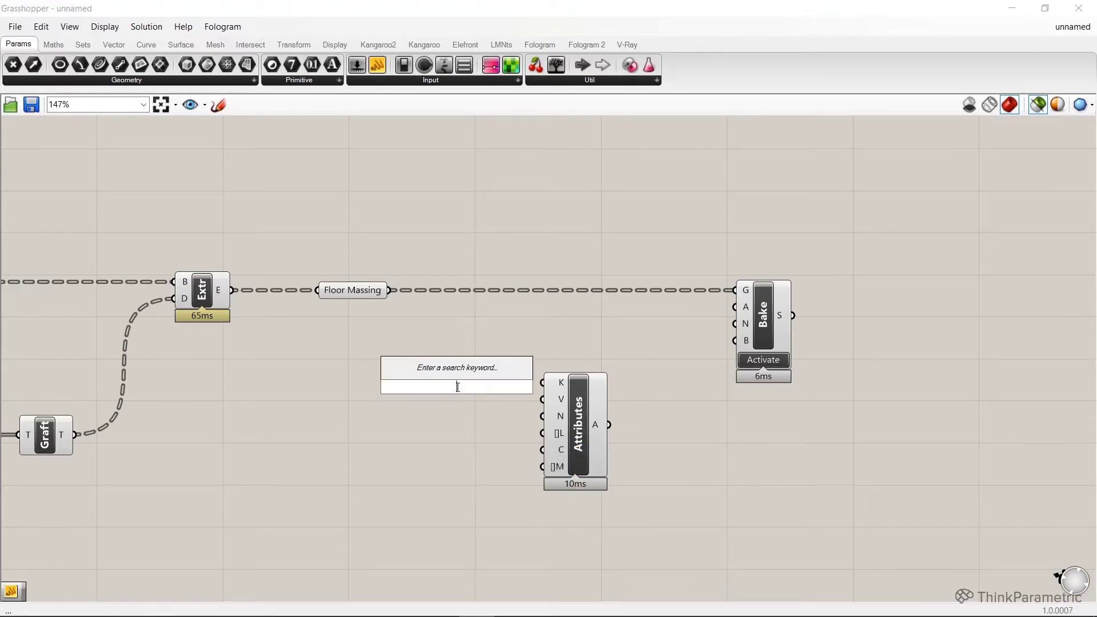
type("\"")
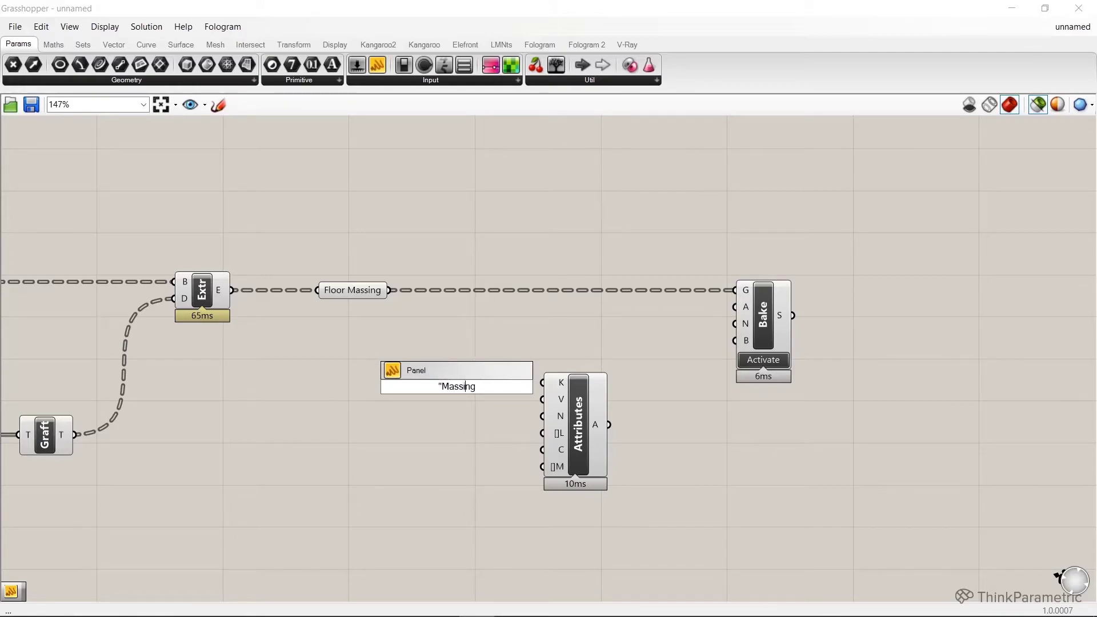
type("Floor ")
type("s")
key("BackSpace")
key("Return")
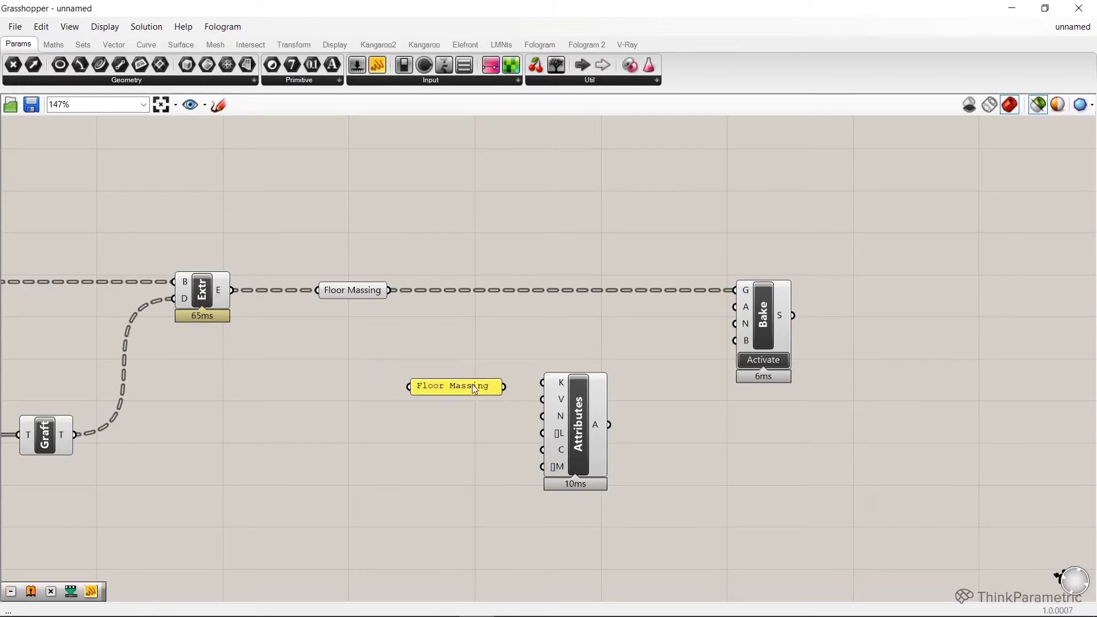
mouse_move(476, 389)
left_mouse_down()
mouse_move(418, 347)
mouse_move(542, 431)
left_mouse_up()
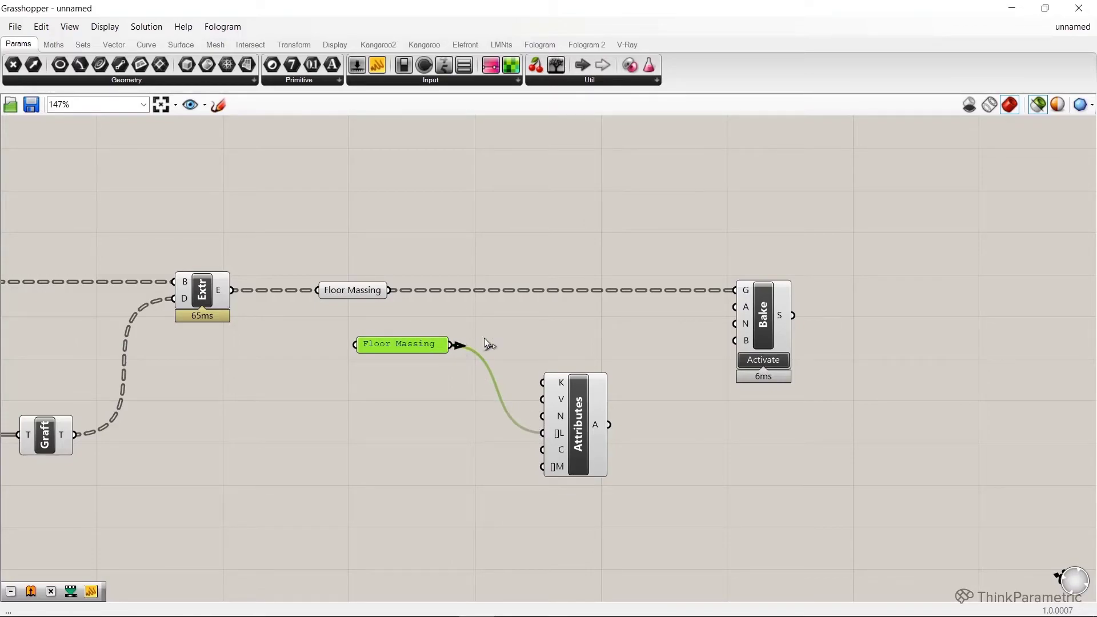
left_click_drag(451, 344, 735, 324)
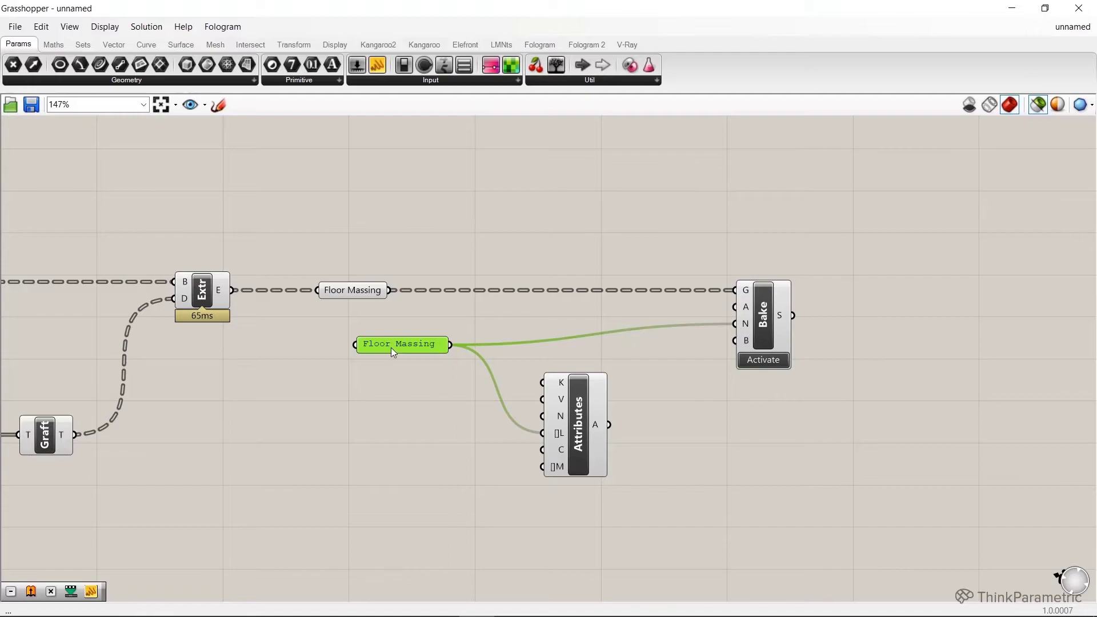
Wire the Attributes output into Bake and snap Grasshopper beside the Rhino viewport.
left_click_drag(391, 346, 385, 326)
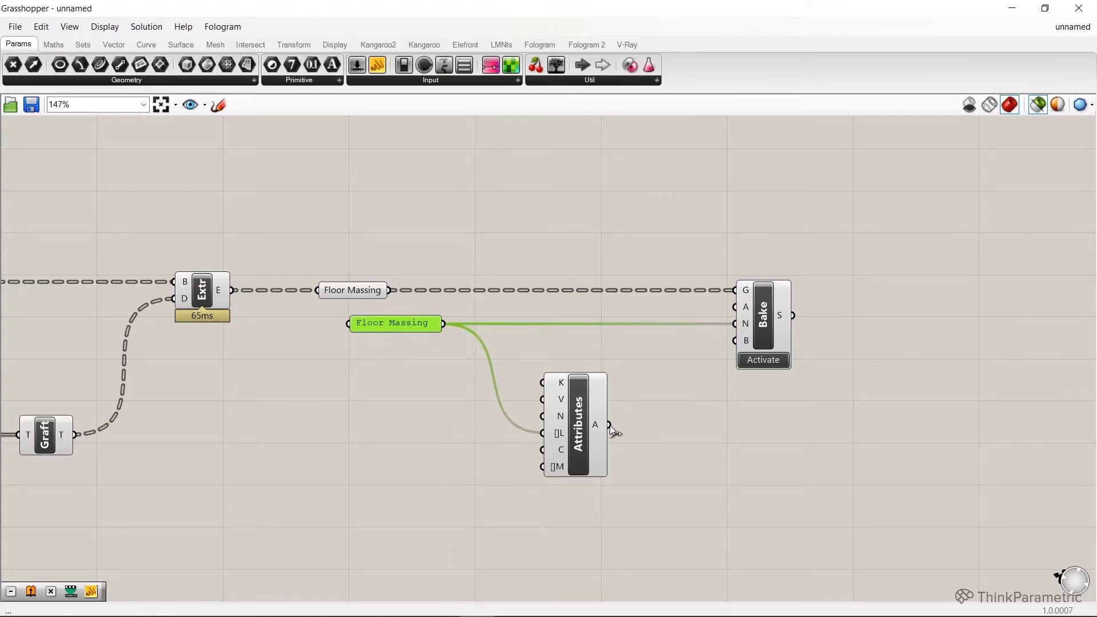
left_click_drag(609, 424, 736, 307)
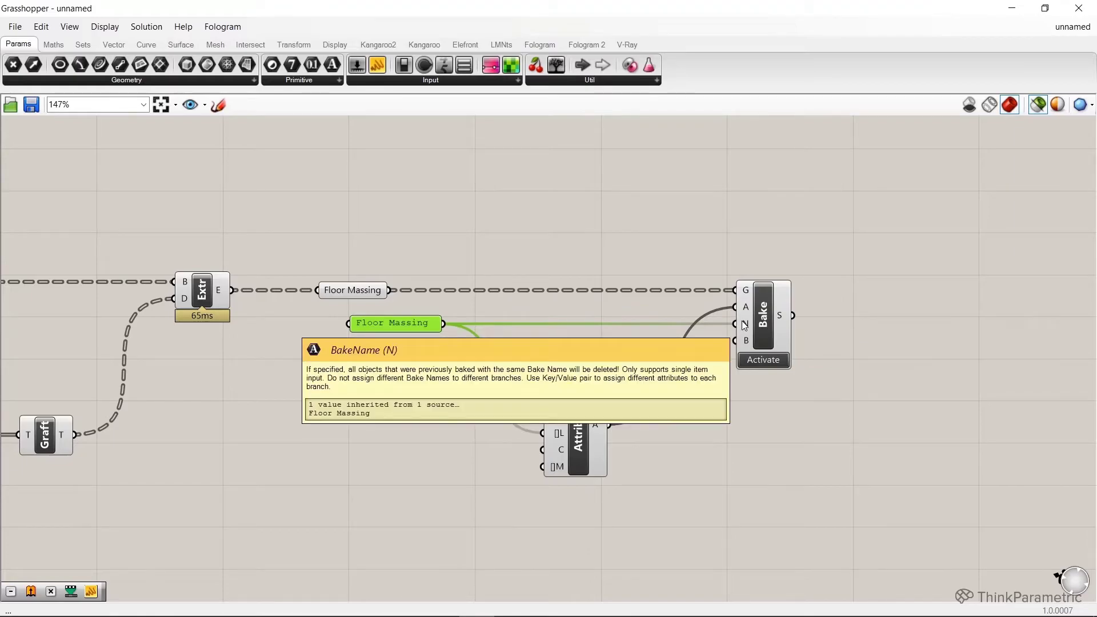
left_click(626, 197)
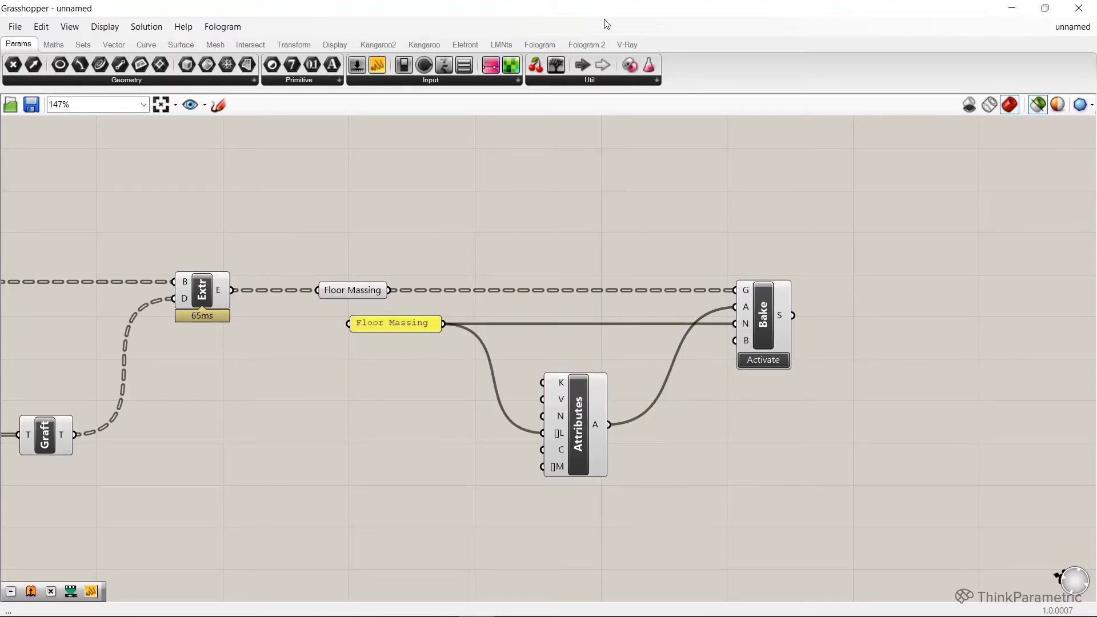
left_click_drag(592, 10, 1093, 128)
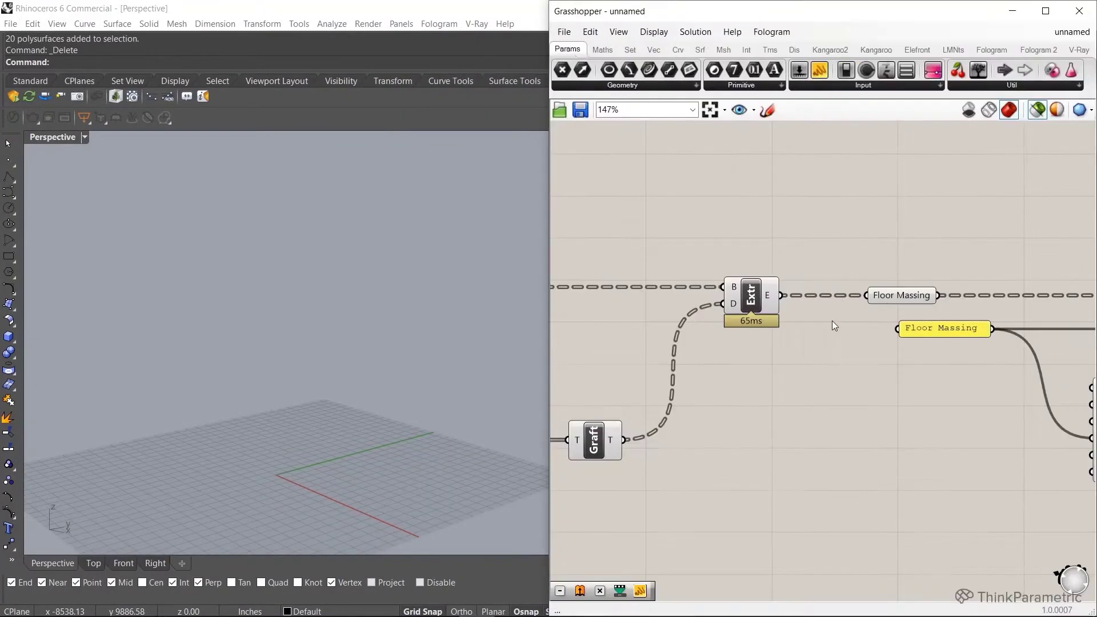
scroll(721, 248, "down", 3)
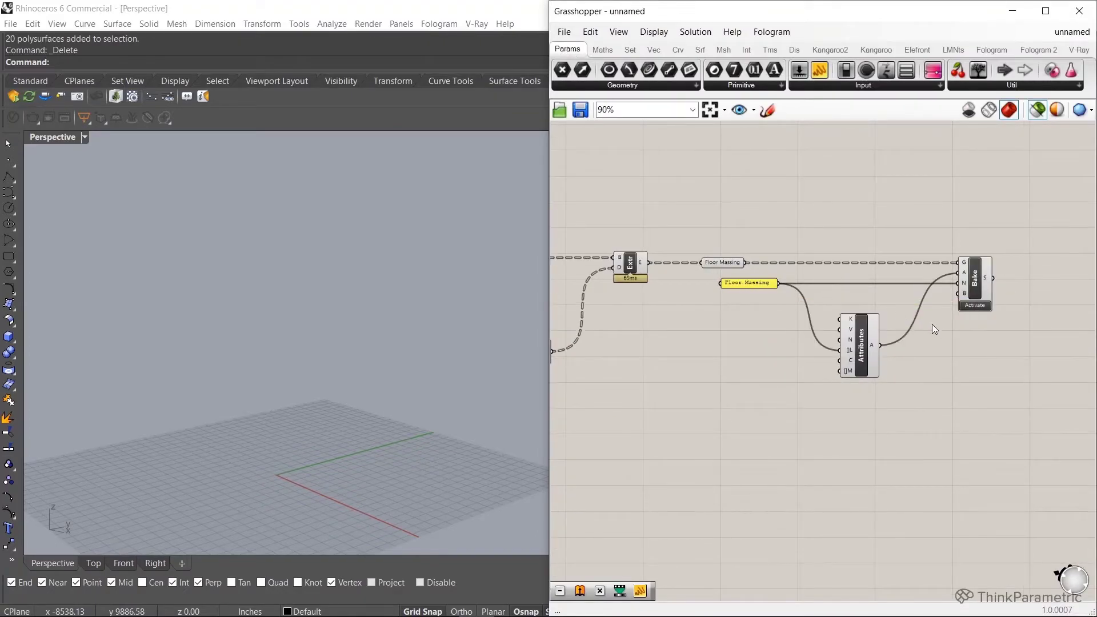
left_click(975, 305)
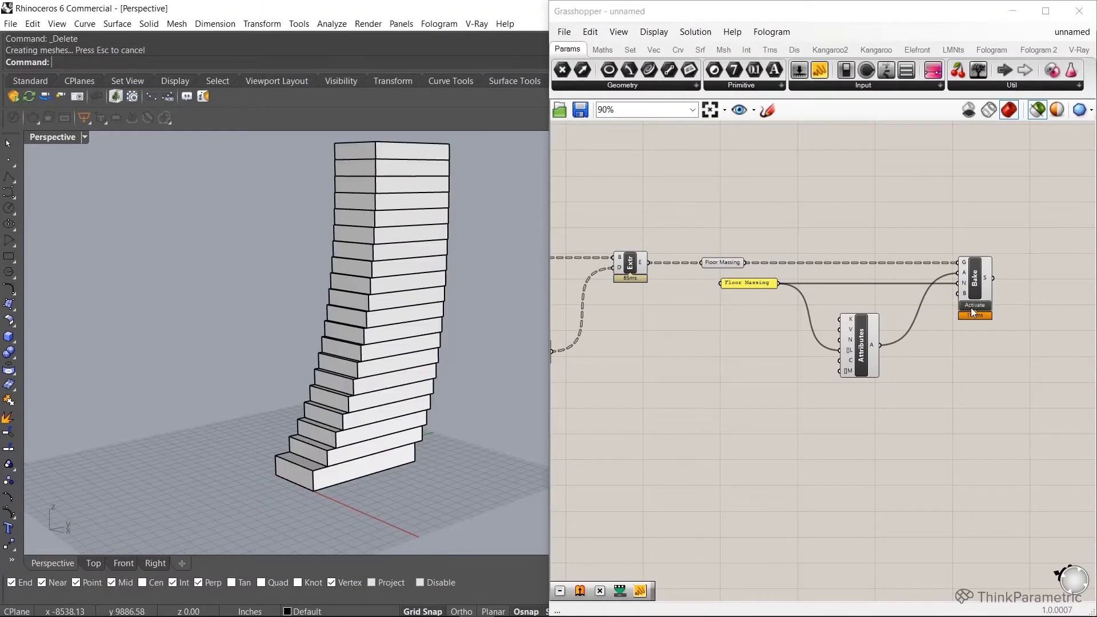
left_click(366, 348)
scroll(264, 334, "down", 2)
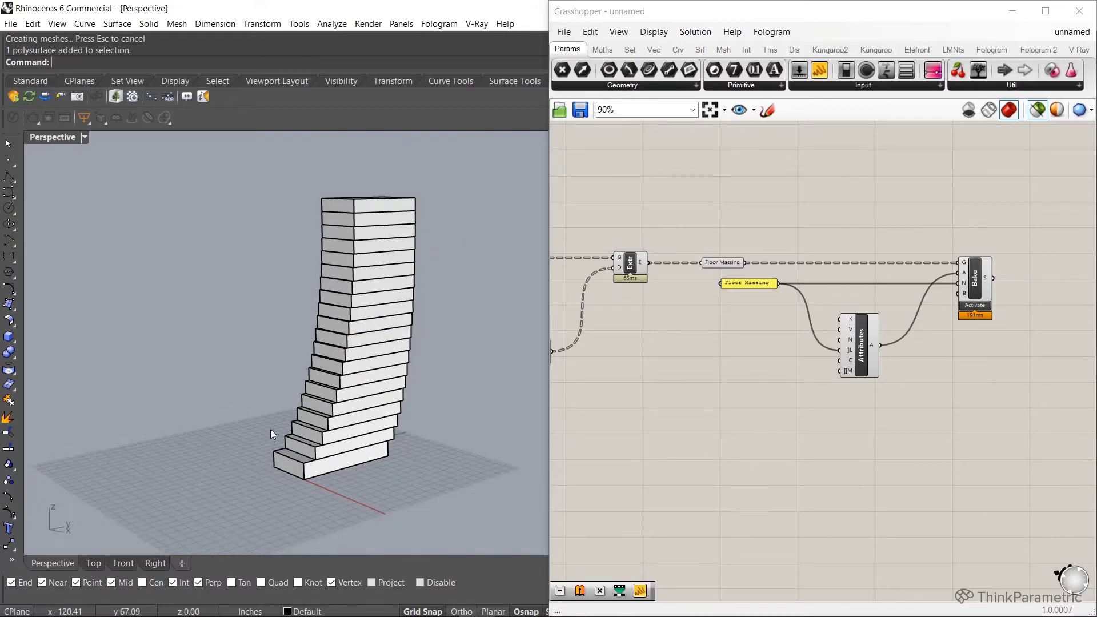
scroll(279, 410, "up", 2)
right_click_drag(356, 377, 406, 380)
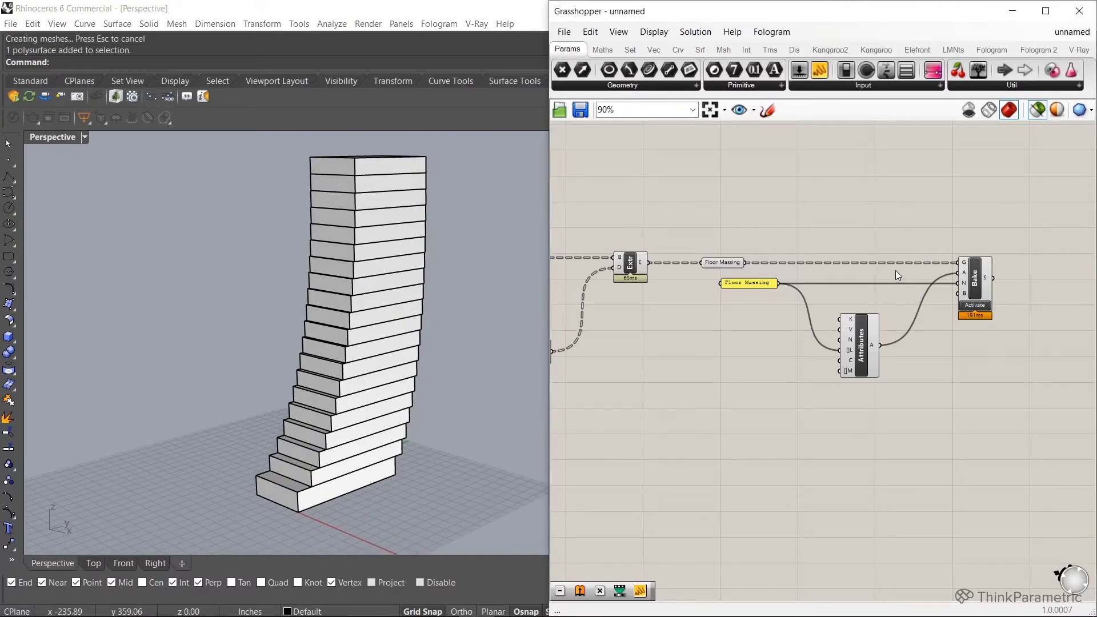
scroll(857, 276, "up", 2)
left_click(917, 292)
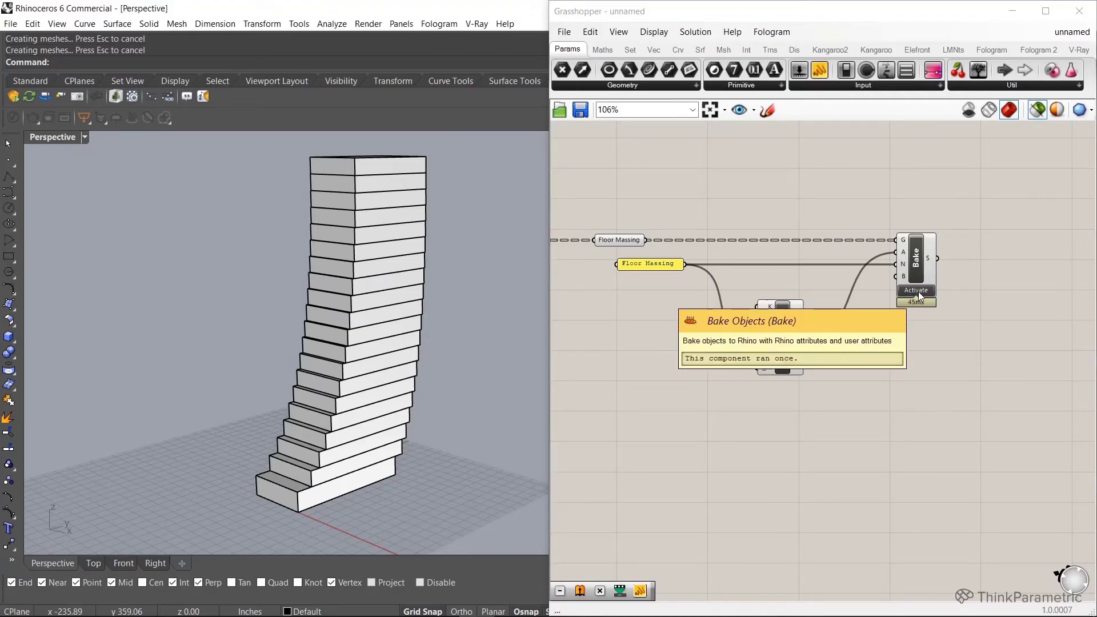
left_click(412, 168)
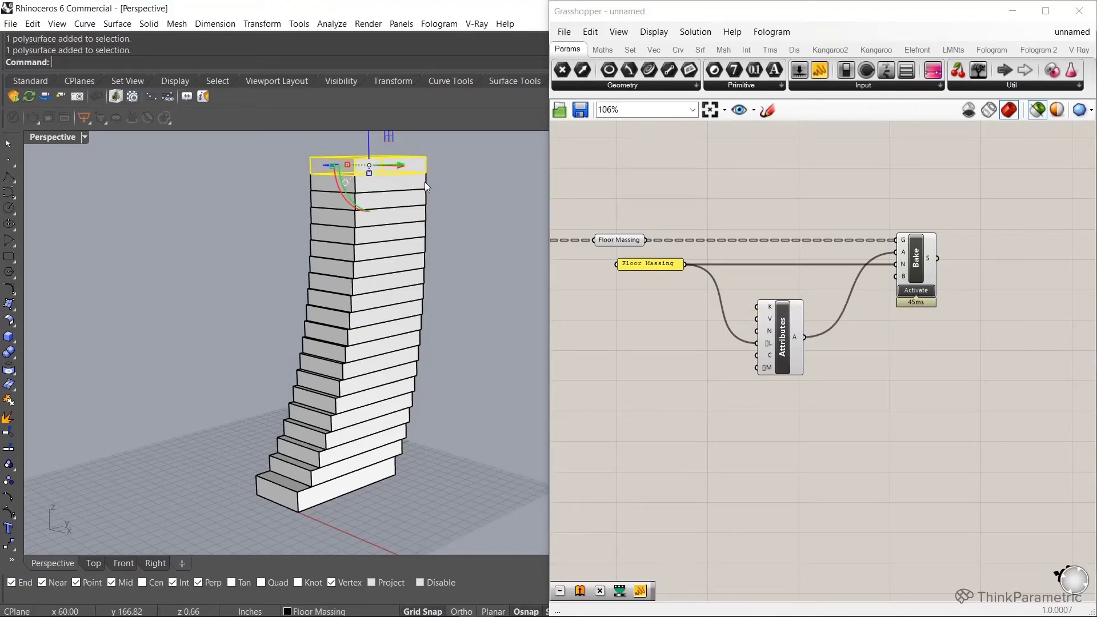
key("Escape")
scroll(445, 187, "down", 1)
left_click(637, 185)
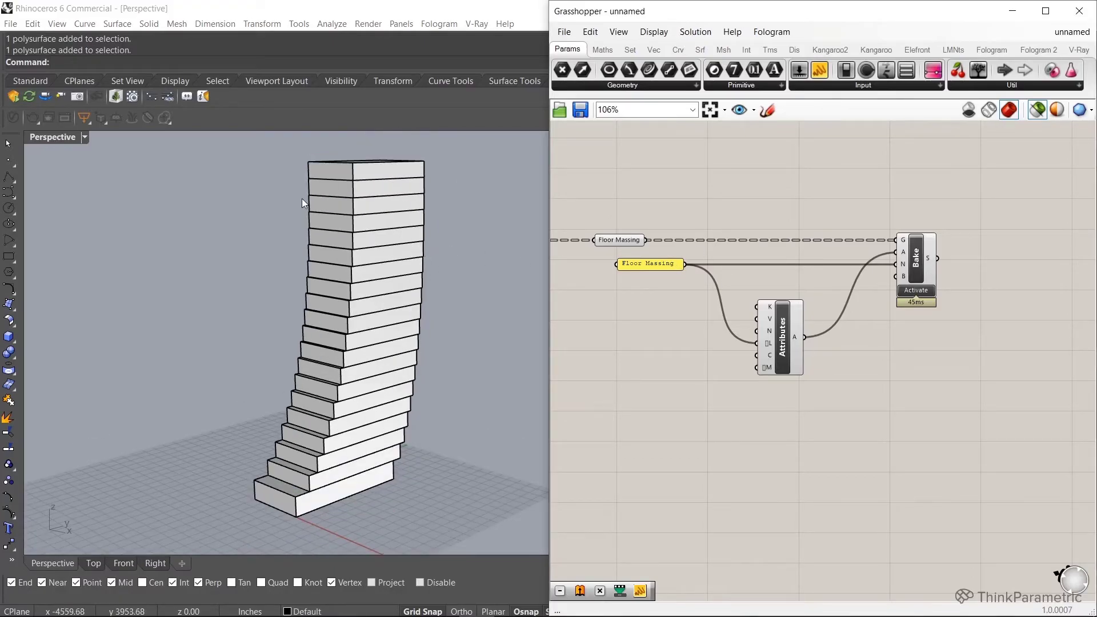
right_click_drag(345, 339, 351, 350)
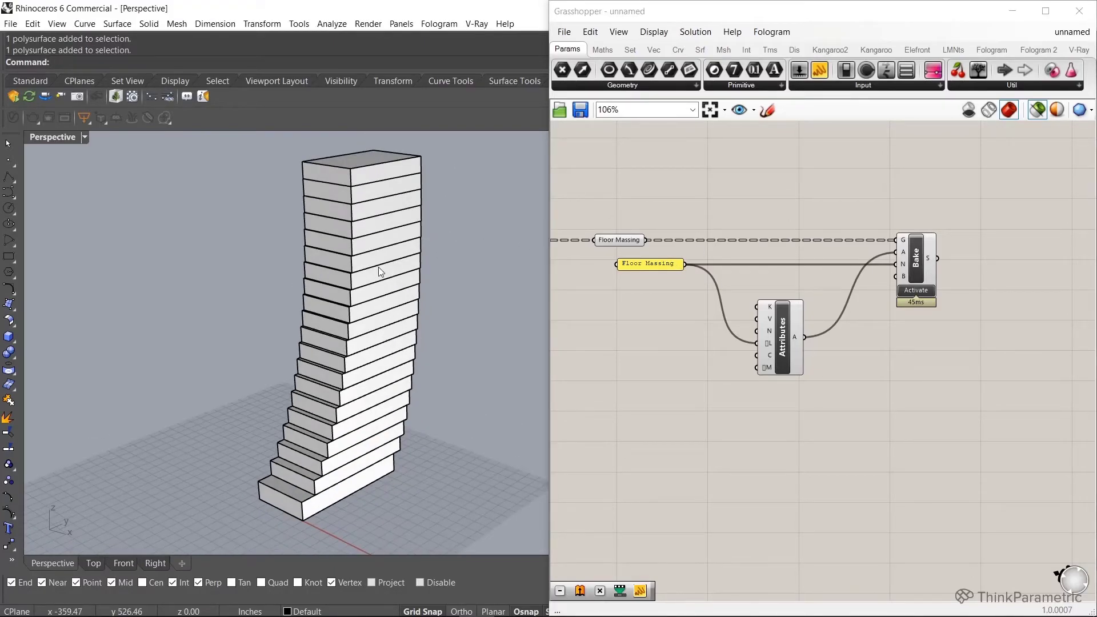
left_click(371, 192)
left_click(407, 214)
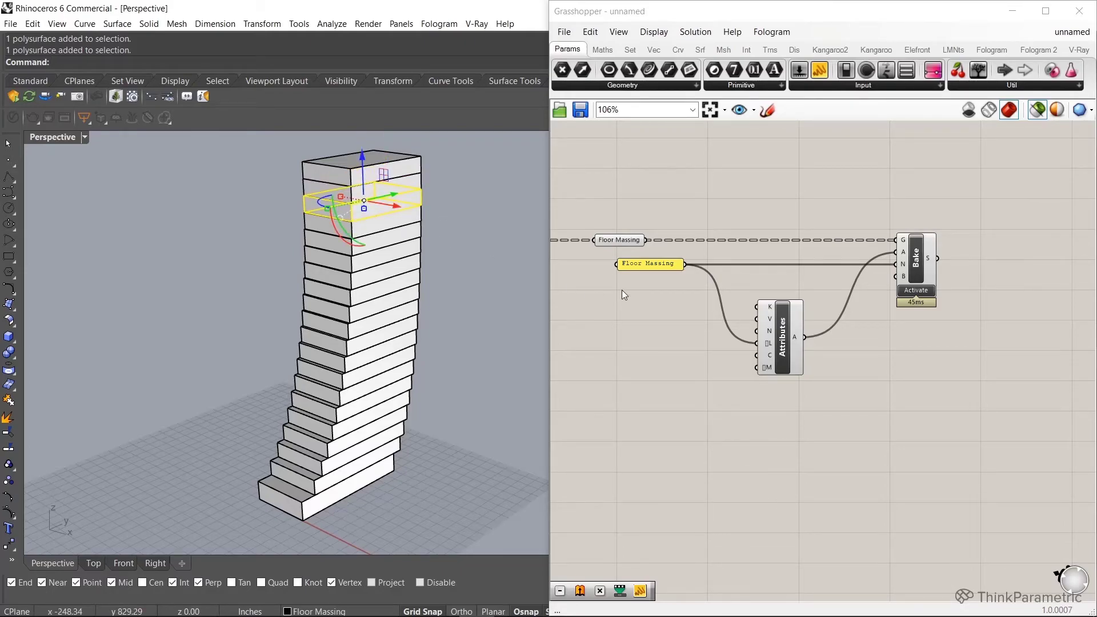
left_click(346, 276)
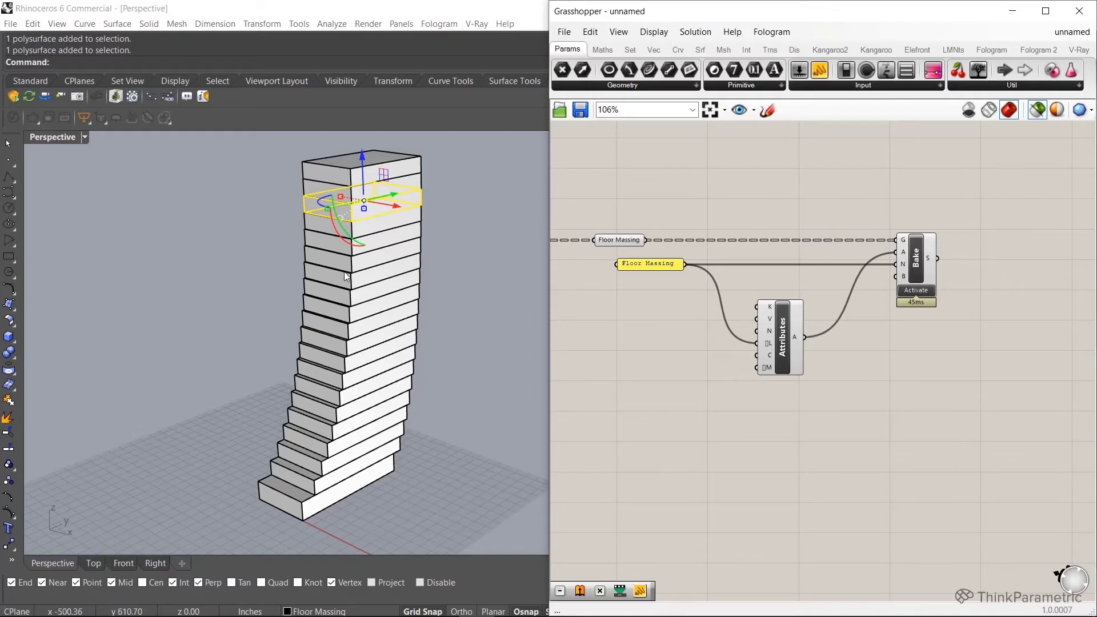
left_click(441, 343)
left_click_drag(453, 468, 360, 146)
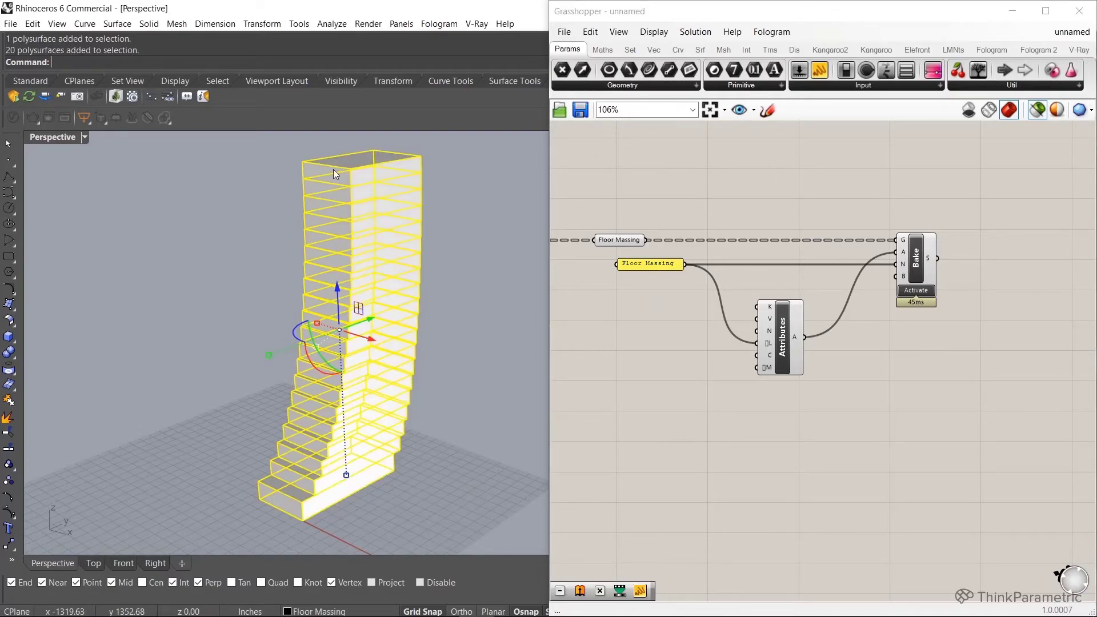
key("Escape")
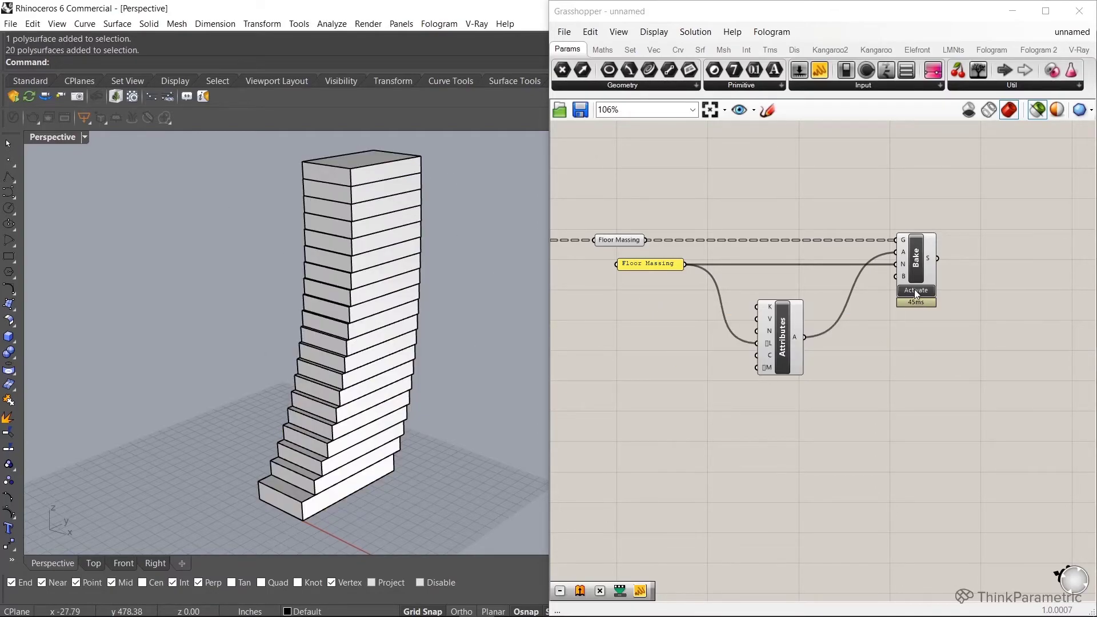
left_click(366, 182)
right_click_drag(377, 197, 396, 212)
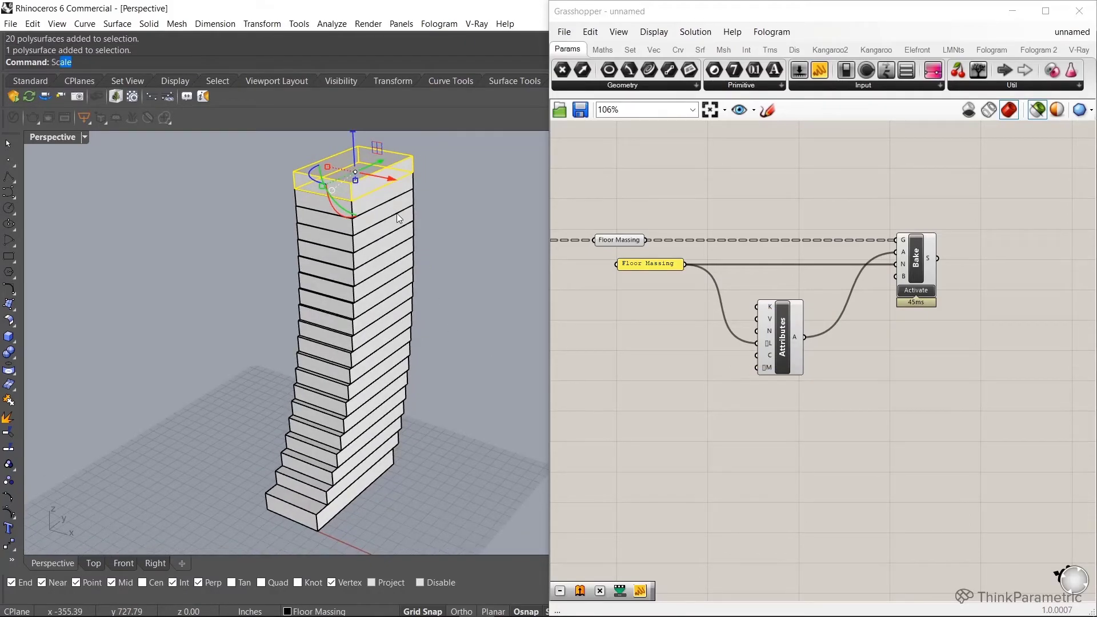
right_click_drag(397, 213, 408, 240)
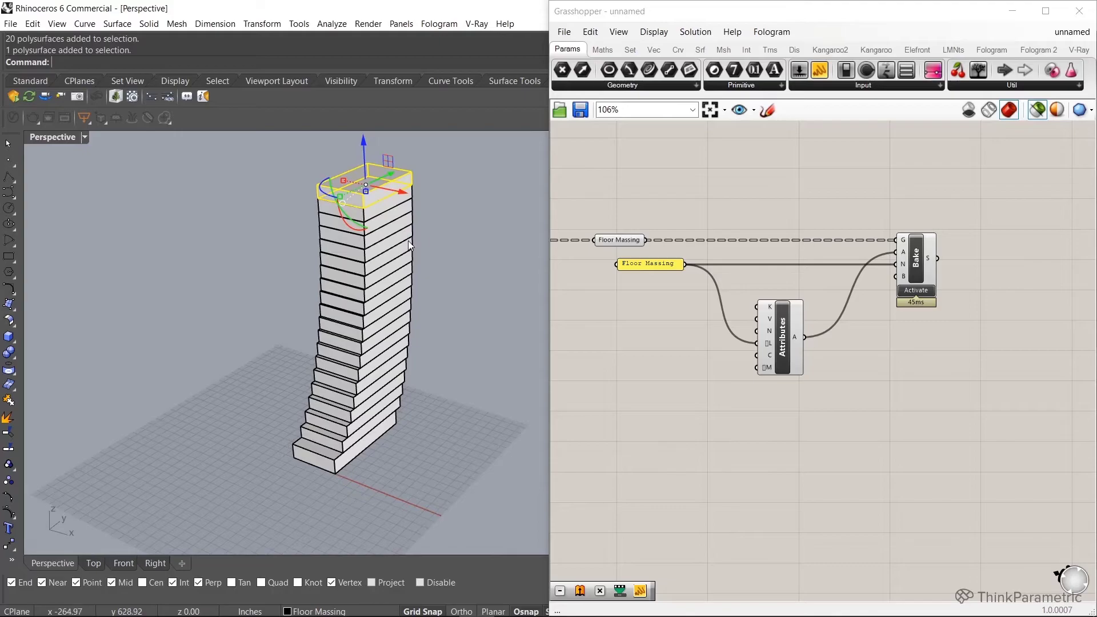
type("1D")
key("Return")
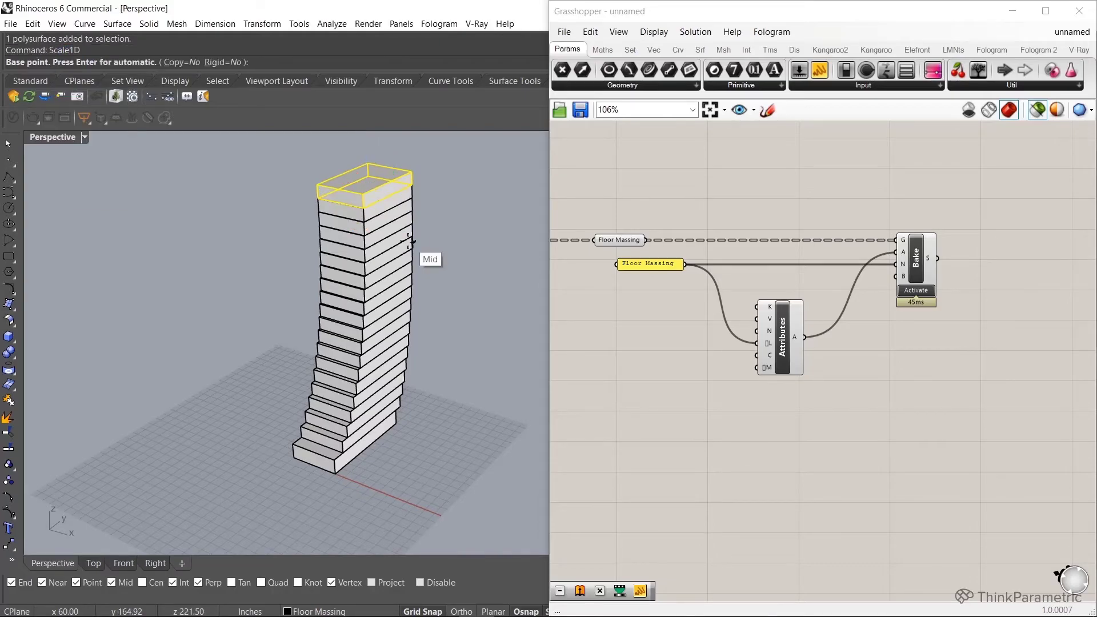
left_click(374, 163)
left_click(429, 191)
left_click(467, 202)
mouse_move(454, 283)
right_mouse_down()
mouse_move(440, 314)
mouse_move(445, 300)
right_mouse_up()
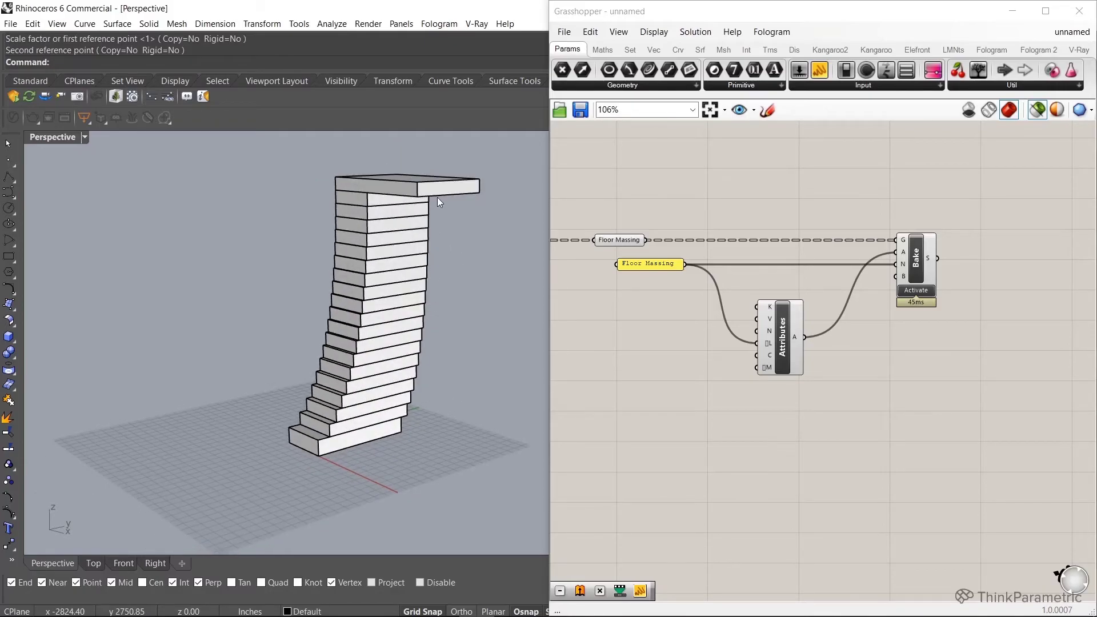
key("ctrl+z")
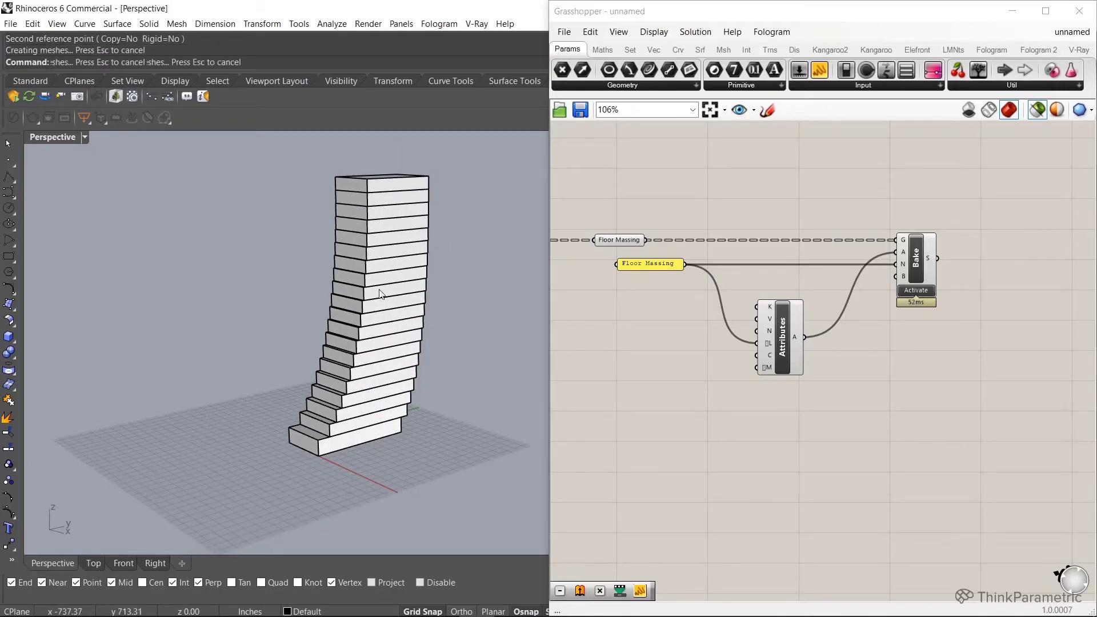
right_click_drag(380, 293, 368, 193)
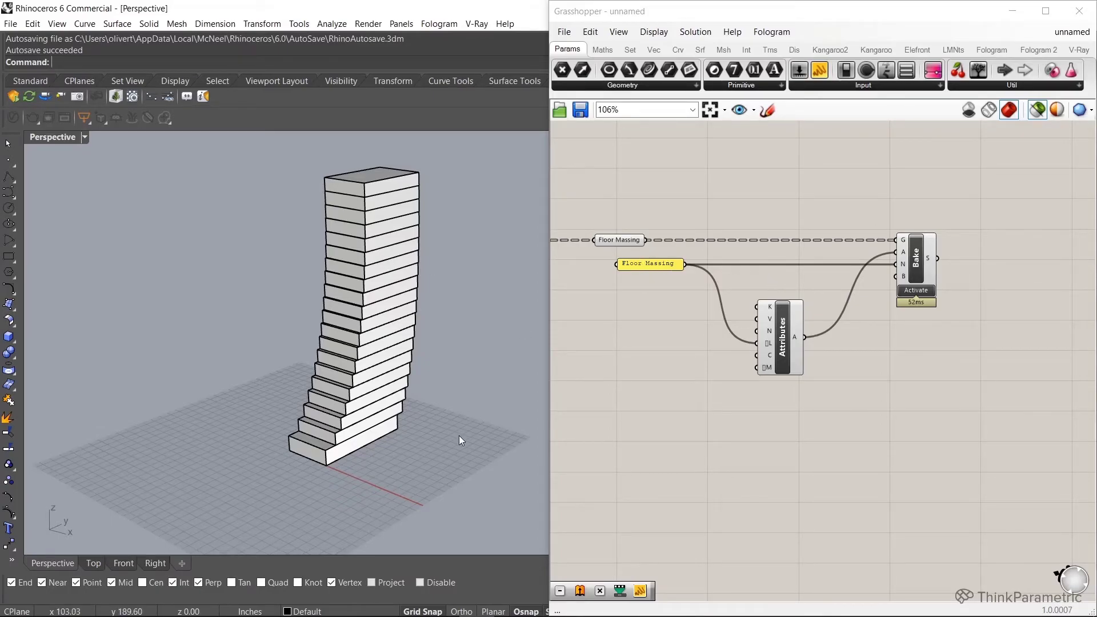
left_click_drag(458, 440, 326, 153)
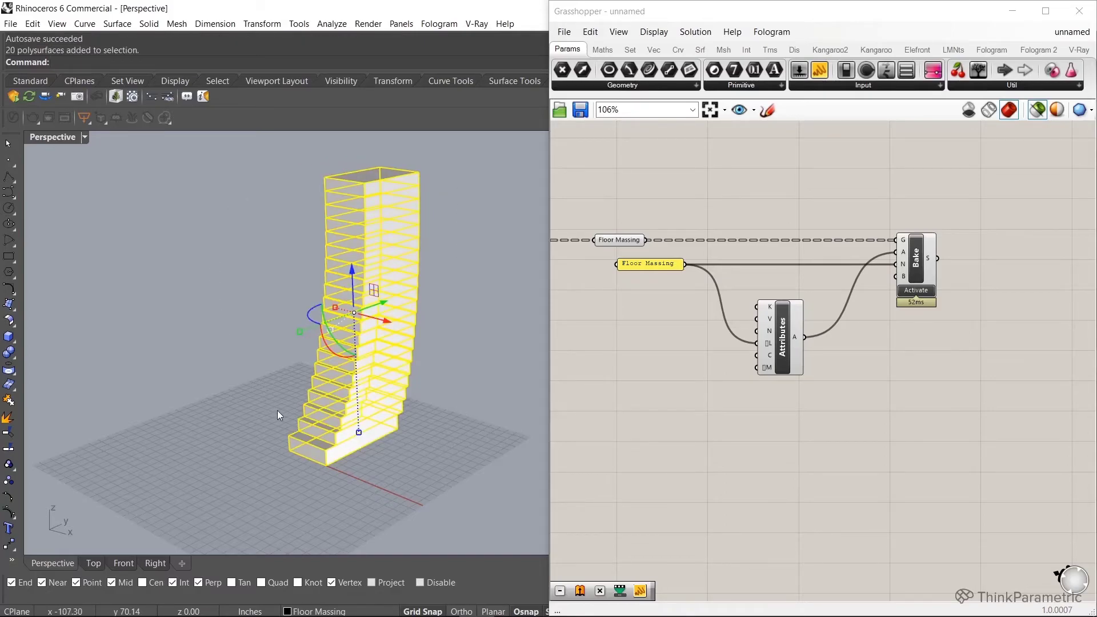
left_click(400, 470)
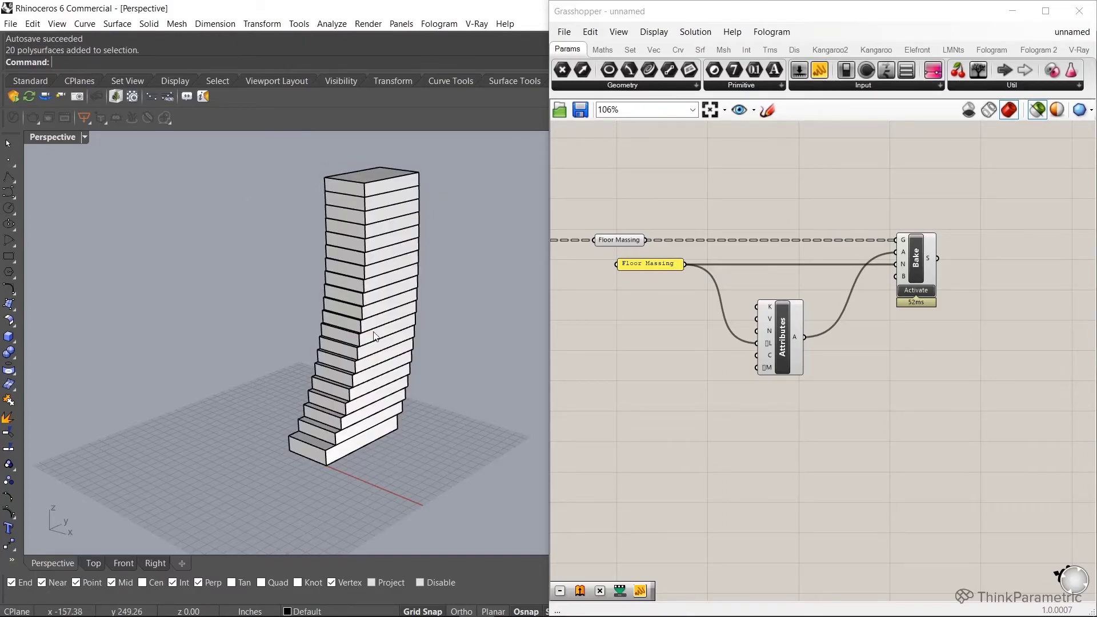
left_click(627, 237)
middle_click(627, 237)
left_click(654, 267)
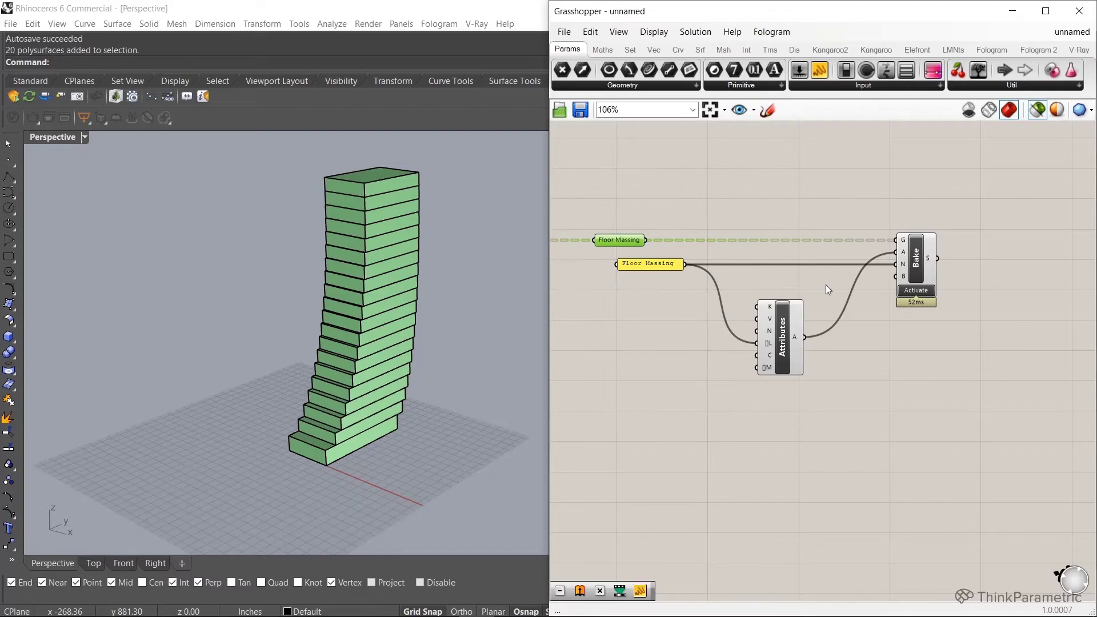
left_click(852, 345)
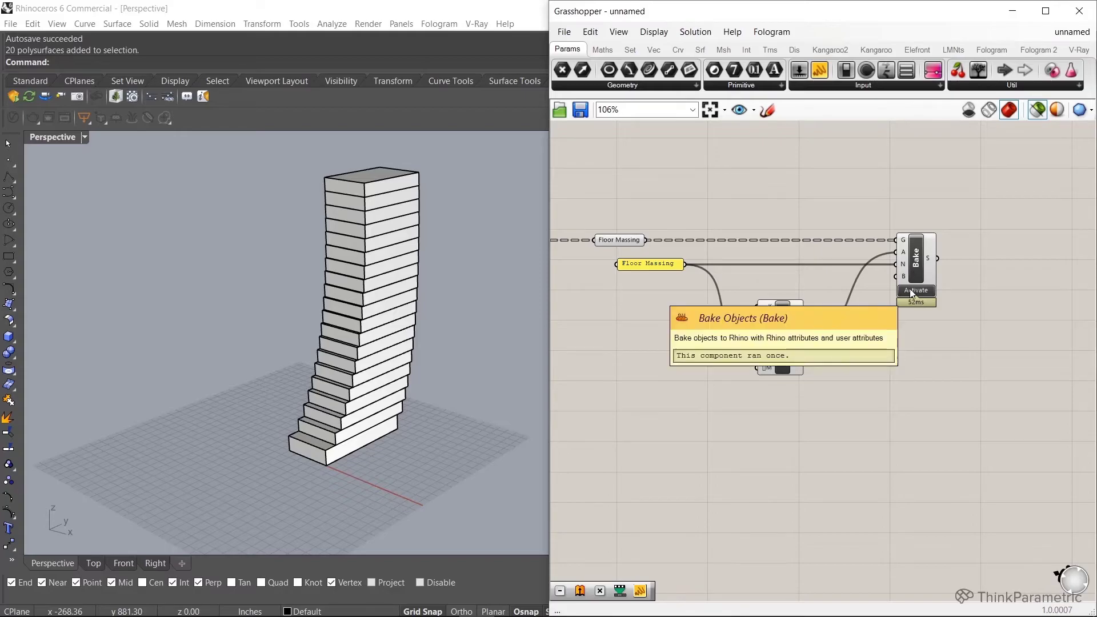
Shift the Floor Massing name panel left so it sits directly under the Floor Massing parameter.
left_click(376, 436)
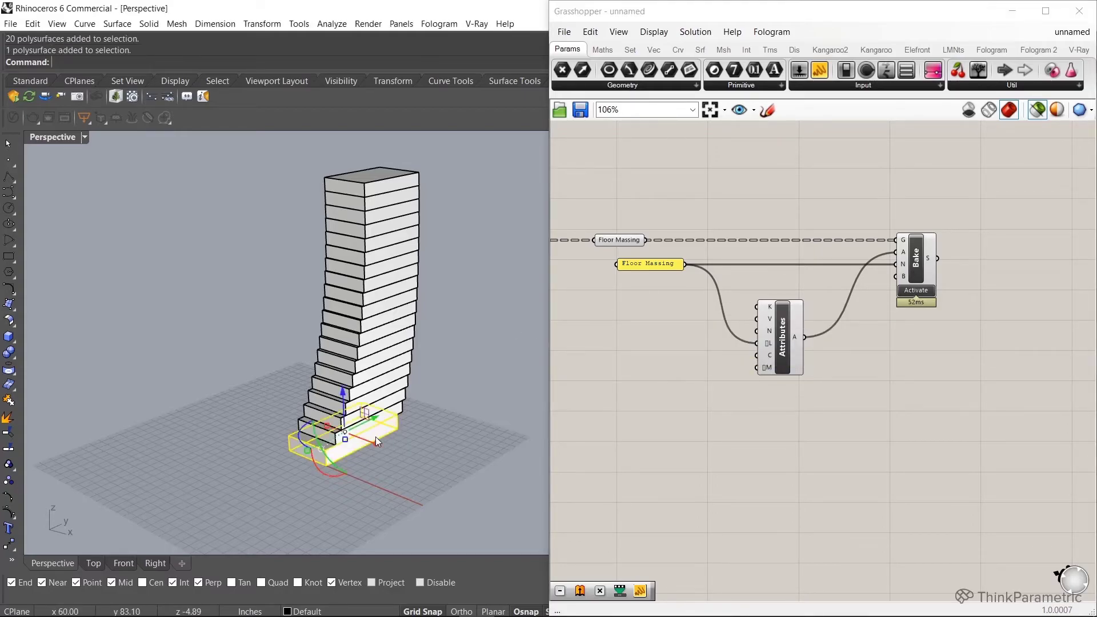
key("Escape")
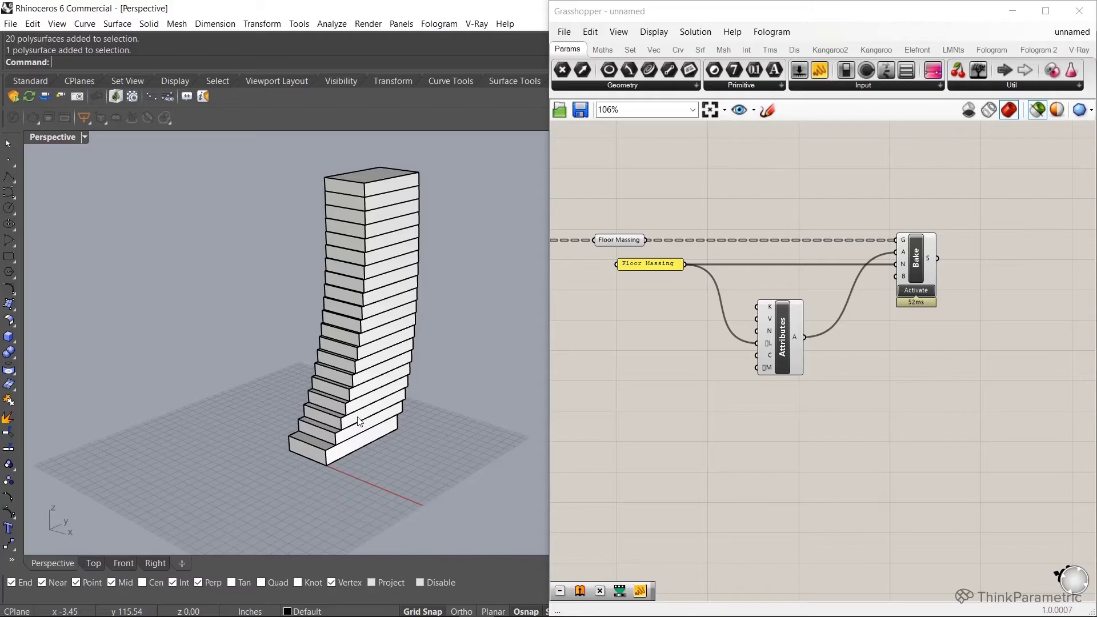
left_click(655, 276)
left_click_drag(666, 292, 606, 227)
mouse_move(647, 263)
left_mouse_down()
mouse_move(626, 263)
mouse_move(900, 268)
left_mouse_up()
left_click(690, 205)
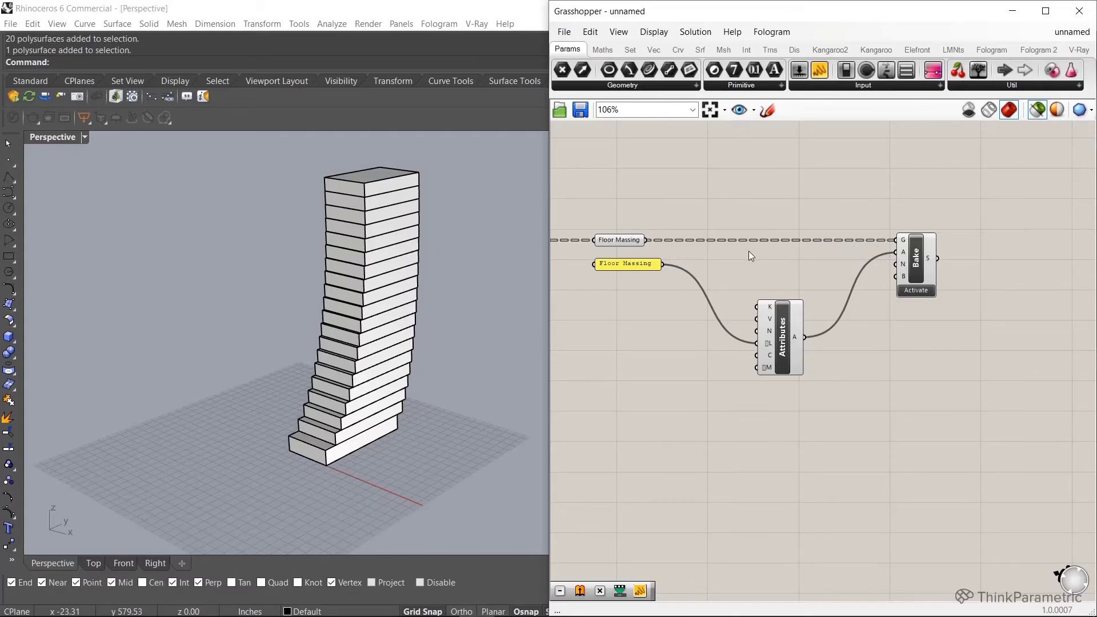
left_click(383, 363)
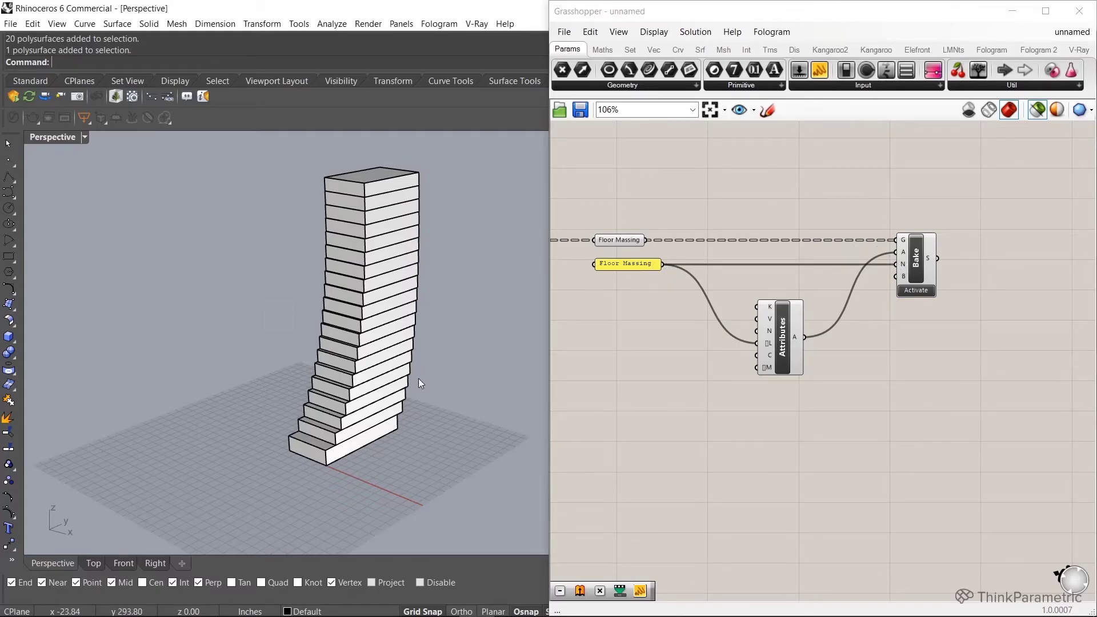
left_click(797, 174)
scroll(807, 185, "down", 2)
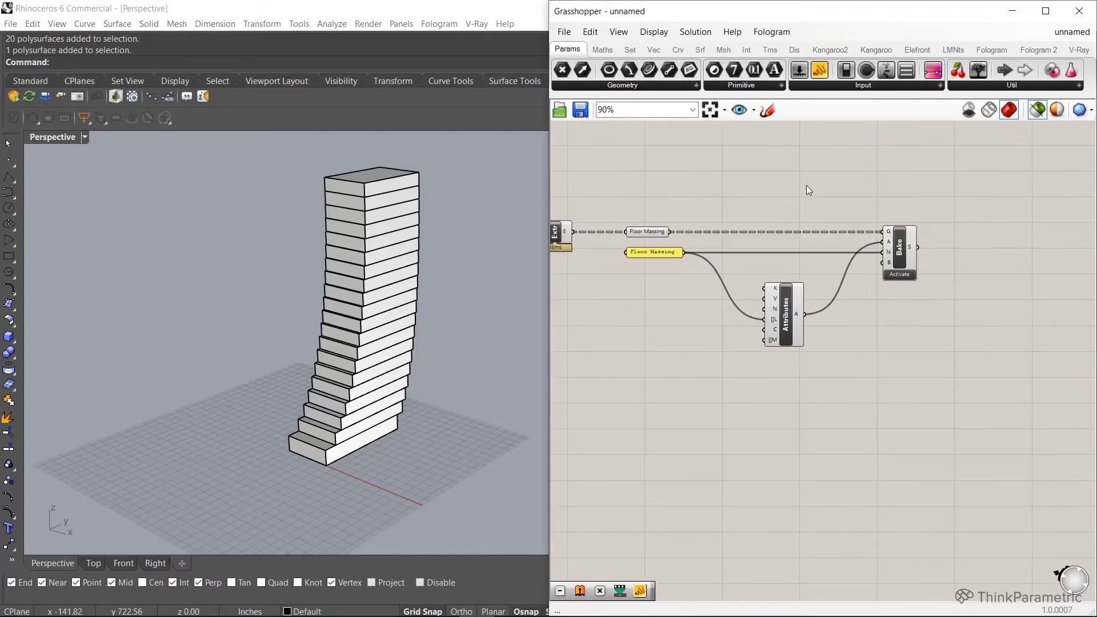
Highlight the Floor Massing geometry, then hide Grasshopper so Rhino fills the screen.
left_click(657, 233)
left_click(817, 217)
left_click(1010, 12)
scroll(514, 266, "up", 4)
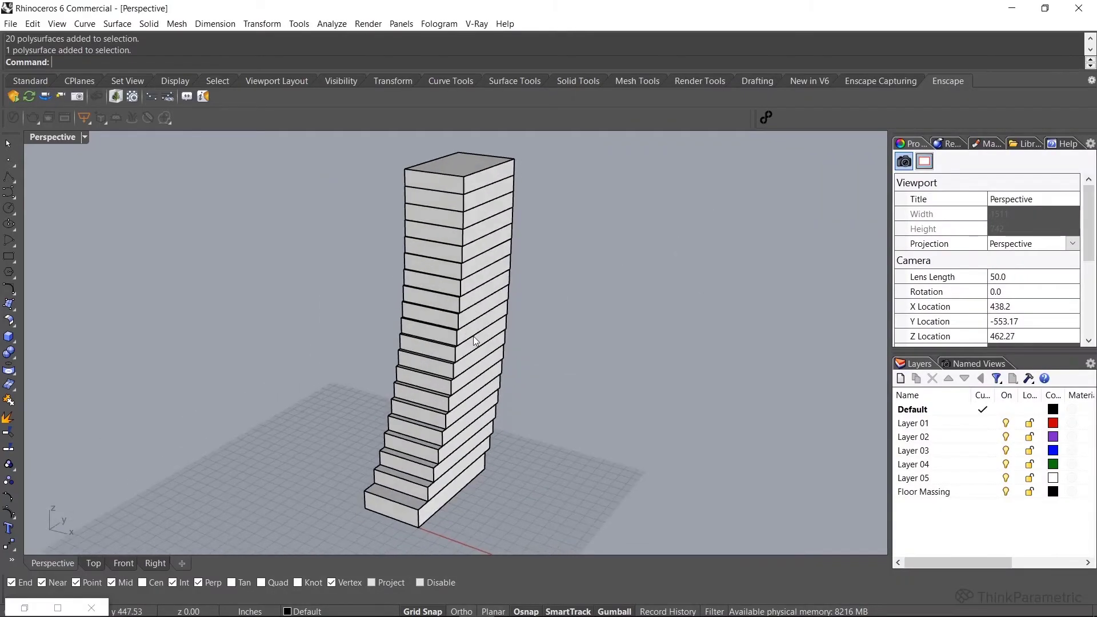
mouse_move(480, 337)
right_mouse_down()
mouse_move(516, 371)
mouse_move(481, 377)
mouse_move(467, 424)
right_mouse_up()
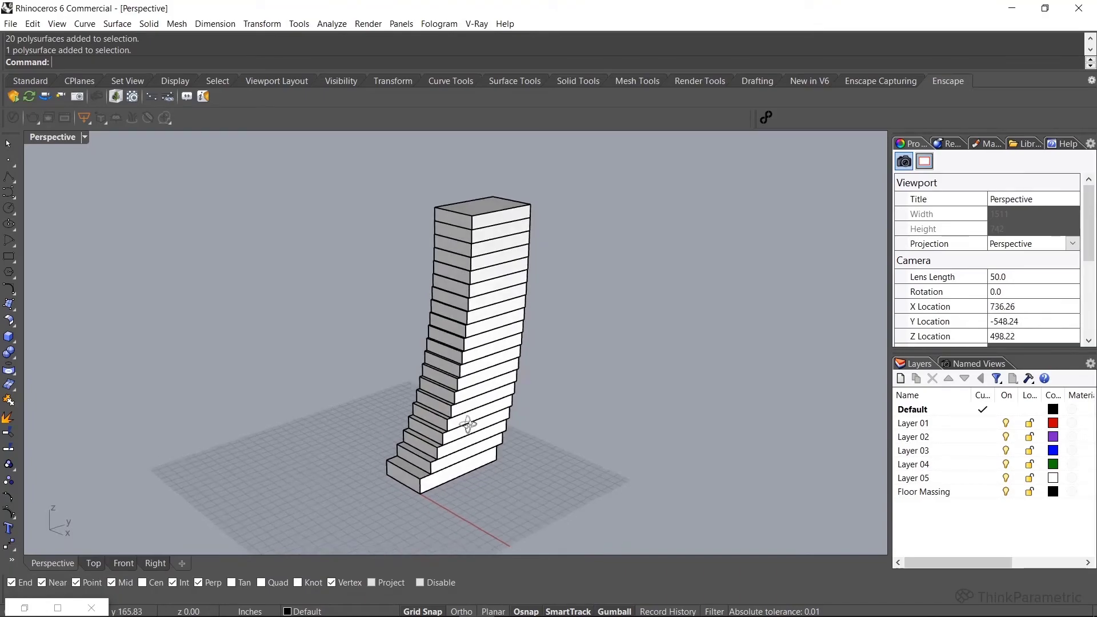
Orbit and zoom the Perspective view to frame the tower and its bottom slab.
left_click(463, 455)
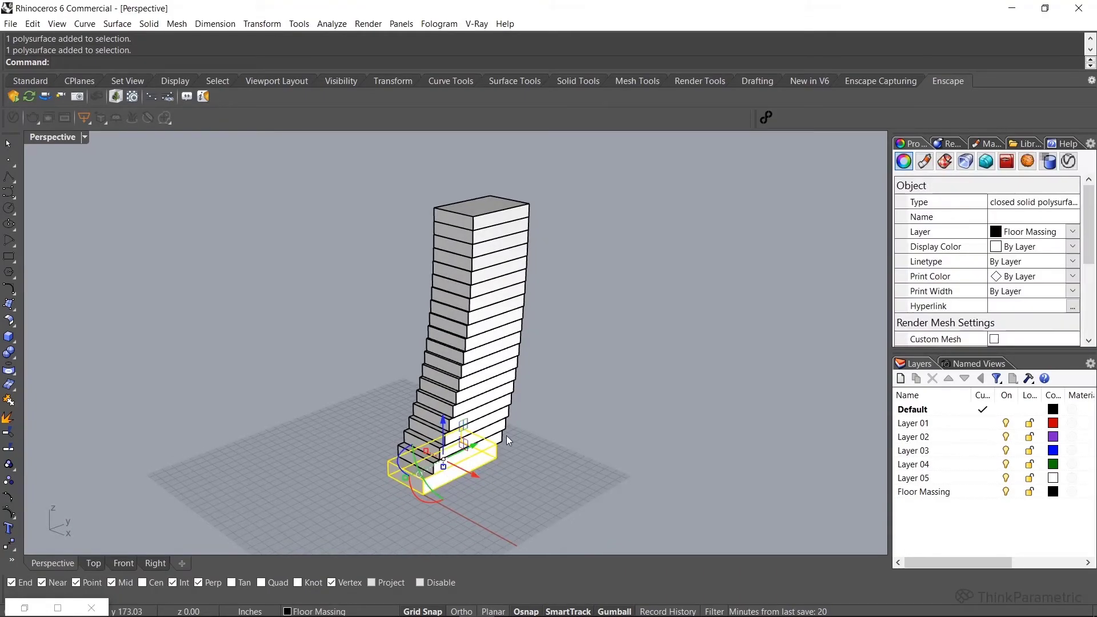
key("Escape")
mouse_move(528, 438)
right_mouse_down()
mouse_move(473, 463)
mouse_move(532, 385)
mouse_move(541, 401)
mouse_move(525, 403)
right_mouse_up()
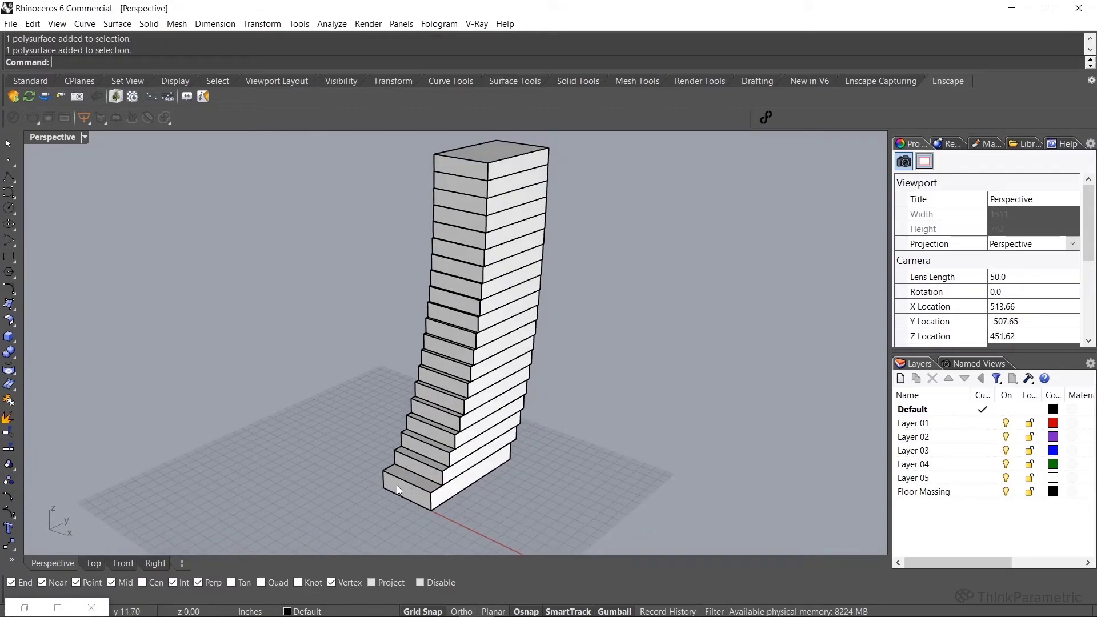
scroll(452, 474, "up", 3)
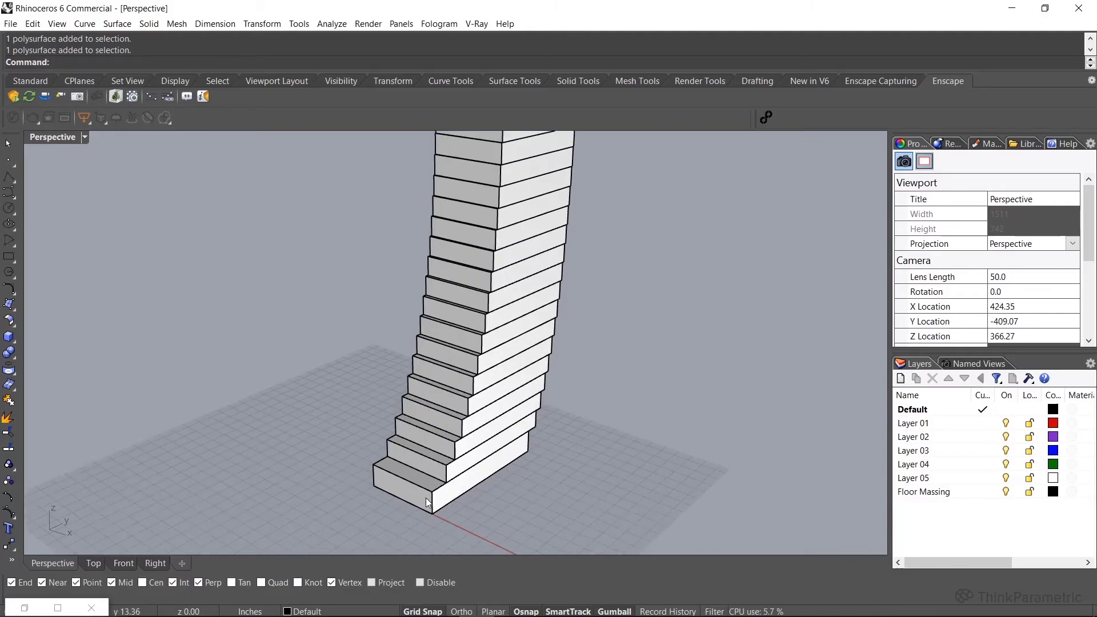
mouse_move(419, 482)
right_mouse_down()
mouse_move(363, 444)
mouse_move(472, 497)
right_mouse_up()
left_click(456, 491)
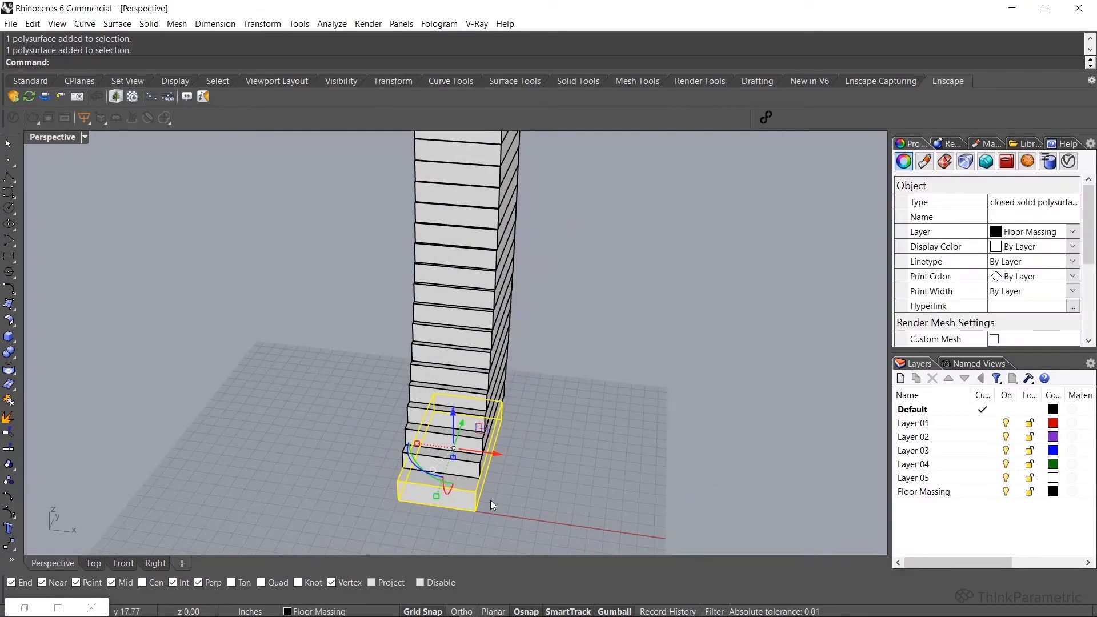
key("Escape")
right_click_drag(537, 502, 490, 490)
left_click(437, 488)
key("Escape")
right_click_drag(592, 481, 540, 463)
scroll(541, 464, "down", 3)
scroll(542, 466, "up", 3)
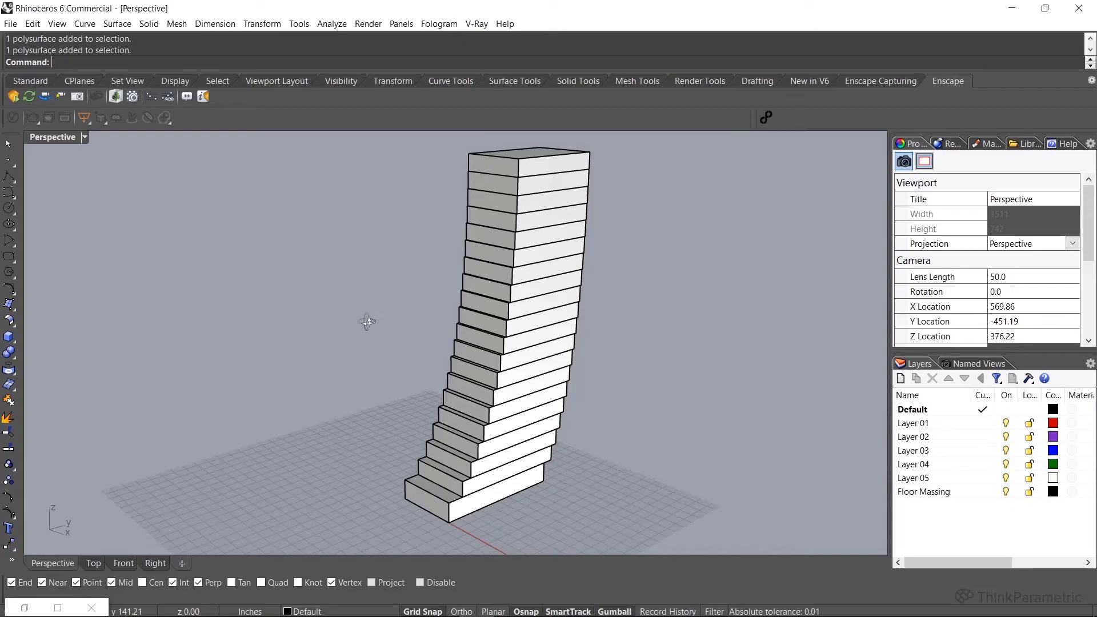
scroll(385, 338, "down", 2)
right_click_drag(398, 342, 440, 466)
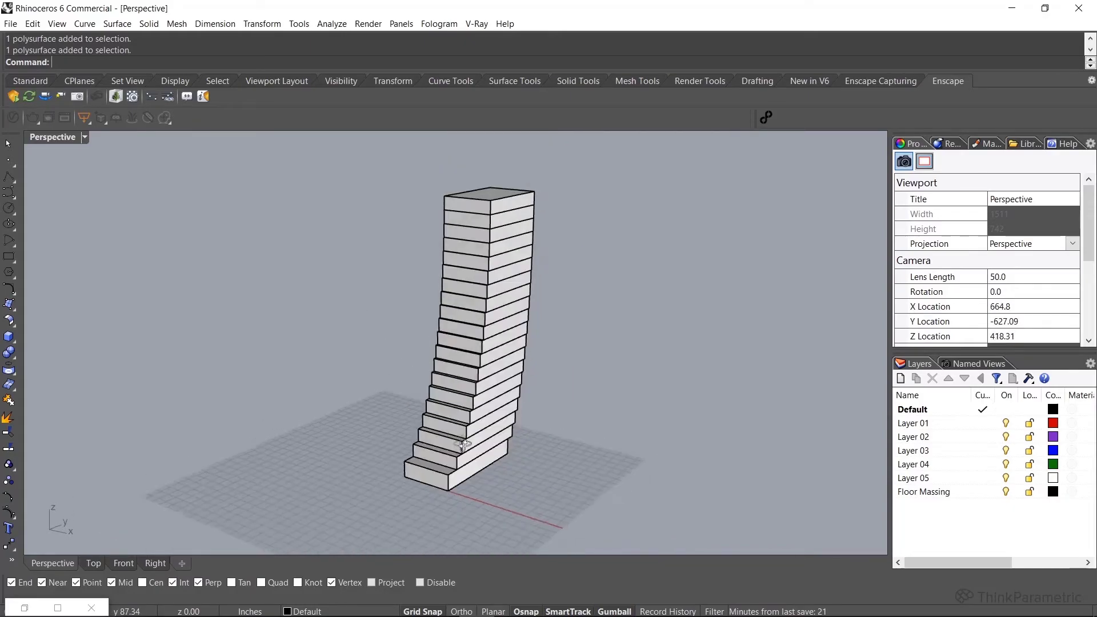
Widen the bottom and second floor boxes outward with Scale1D stretches.
left_click(439, 470)
type("Scale1D")
key("Return")
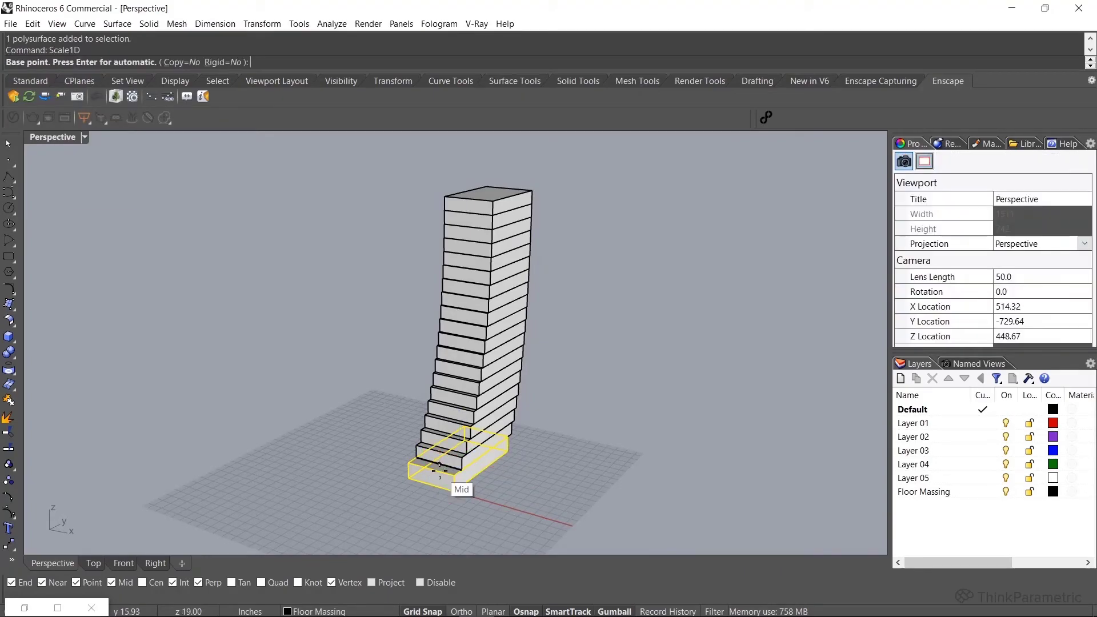
scroll(446, 480, "up", 3)
left_click(454, 496)
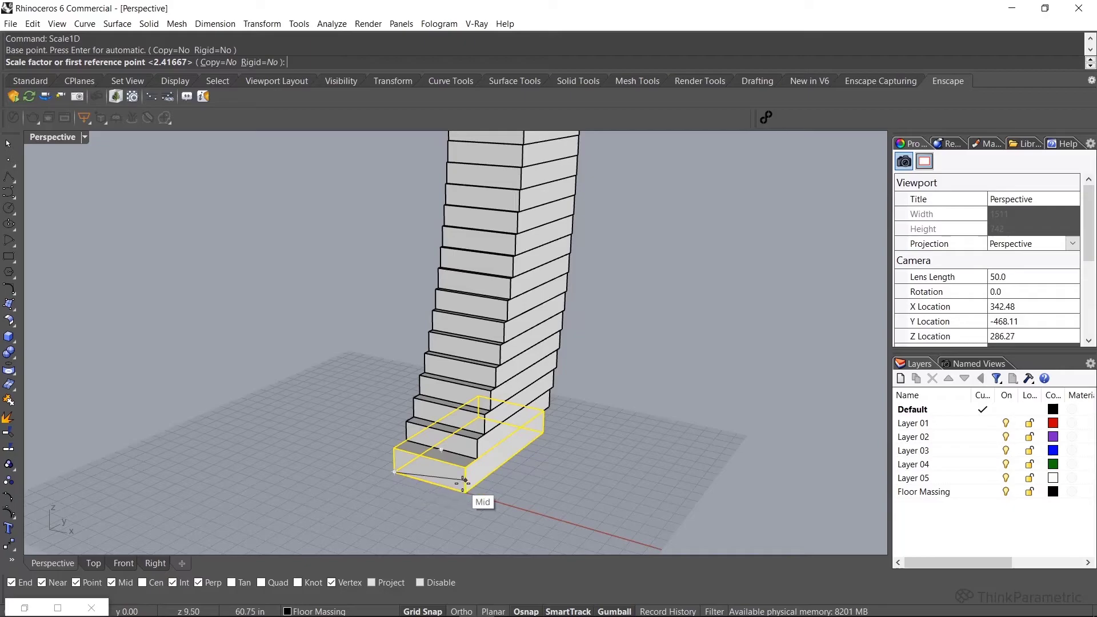
left_click(465, 490)
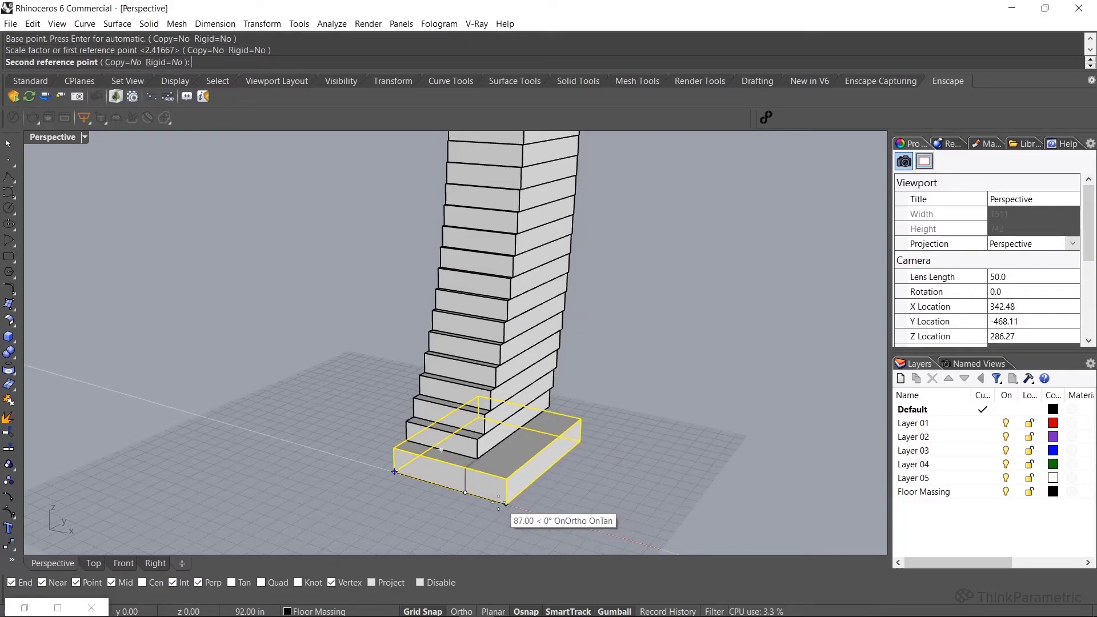
left_click(501, 501)
scroll(440, 426, "down", 2)
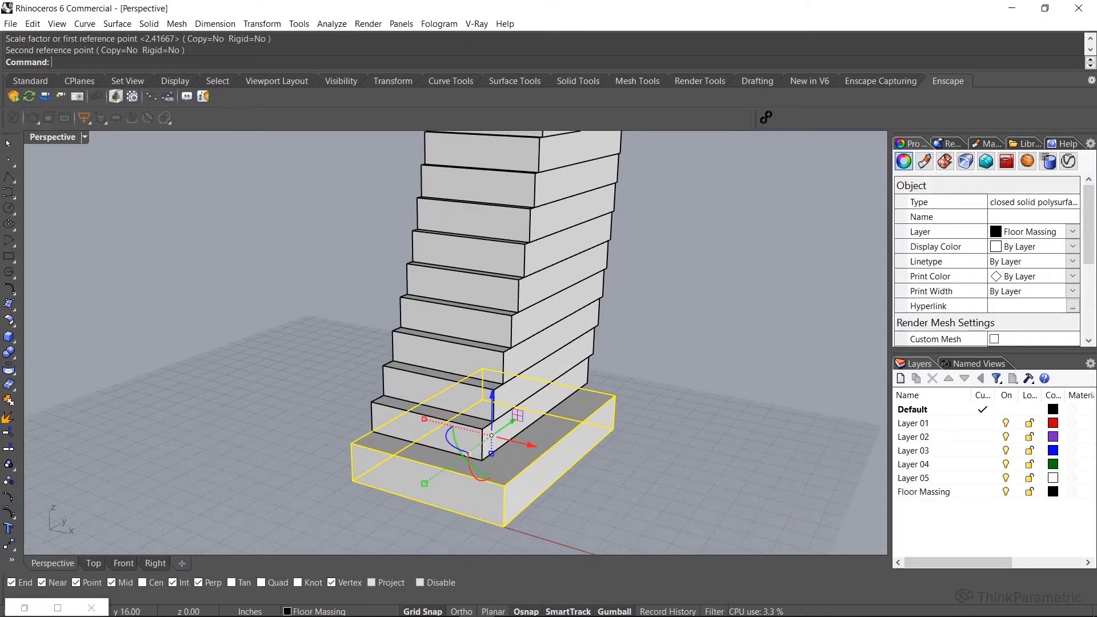
left_click(445, 390)
key("Return")
left_click(400, 441)
left_click(489, 467)
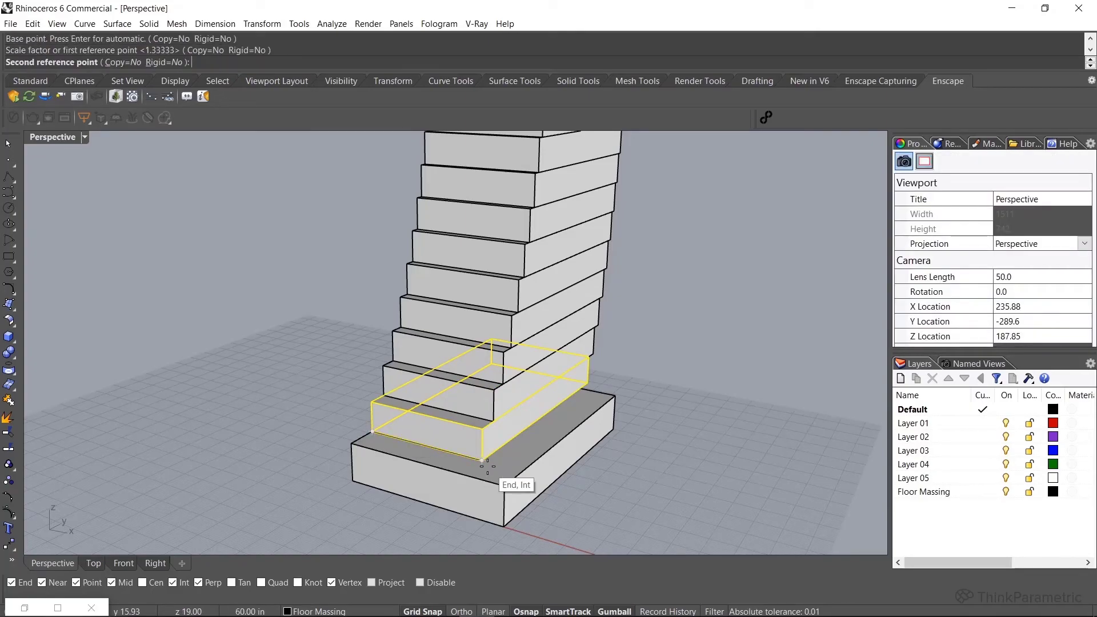
right_click_drag(490, 467, 540, 455)
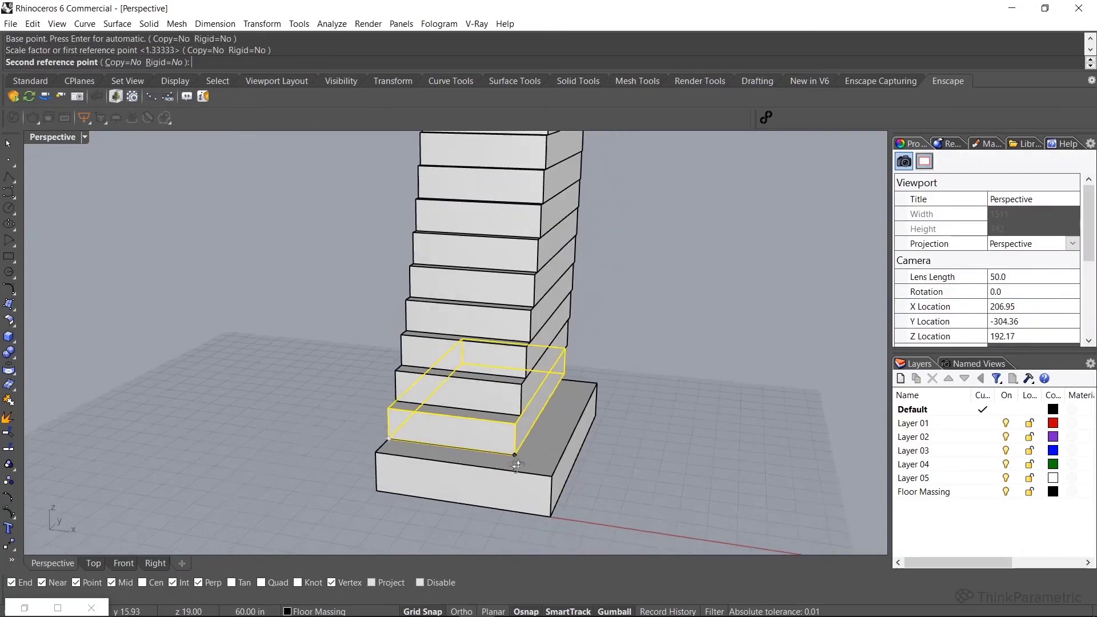
left_click(547, 457)
Stretch the third and fourth floor boxes further out with Scale1D.
left_click(418, 386)
key("Return")
scroll(406, 384, "up", 3)
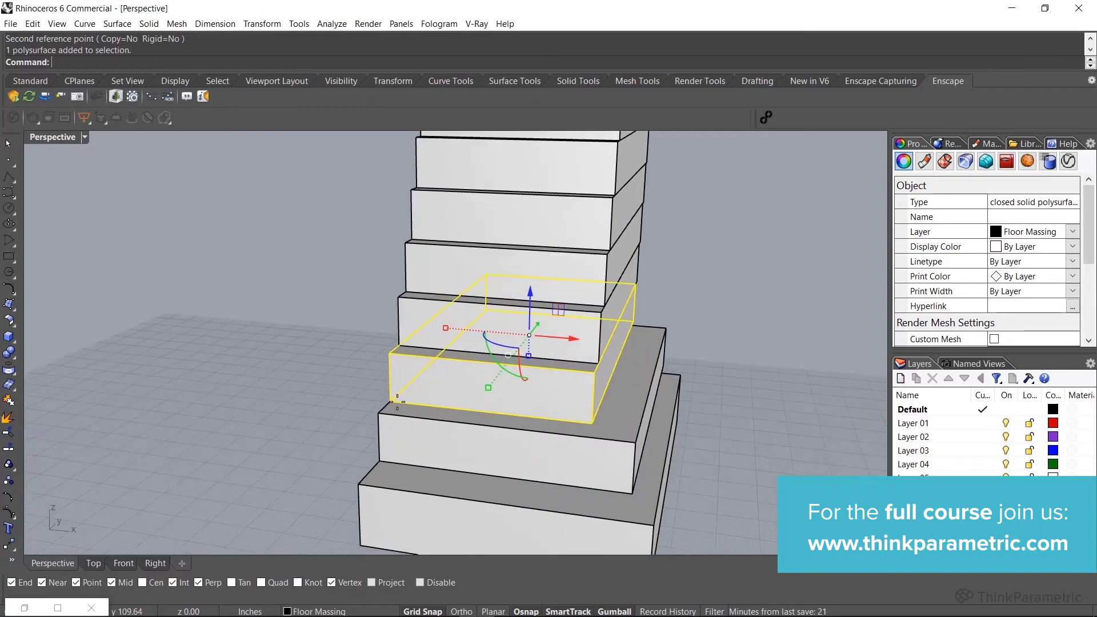
left_click(396, 405)
left_click(396, 405)
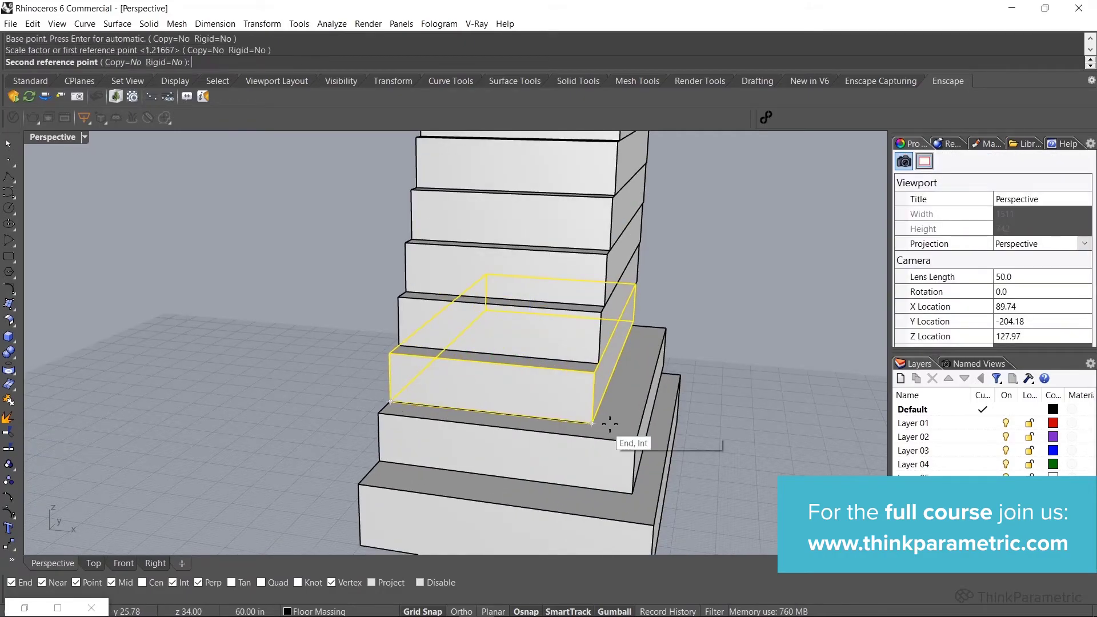
left_click(634, 420)
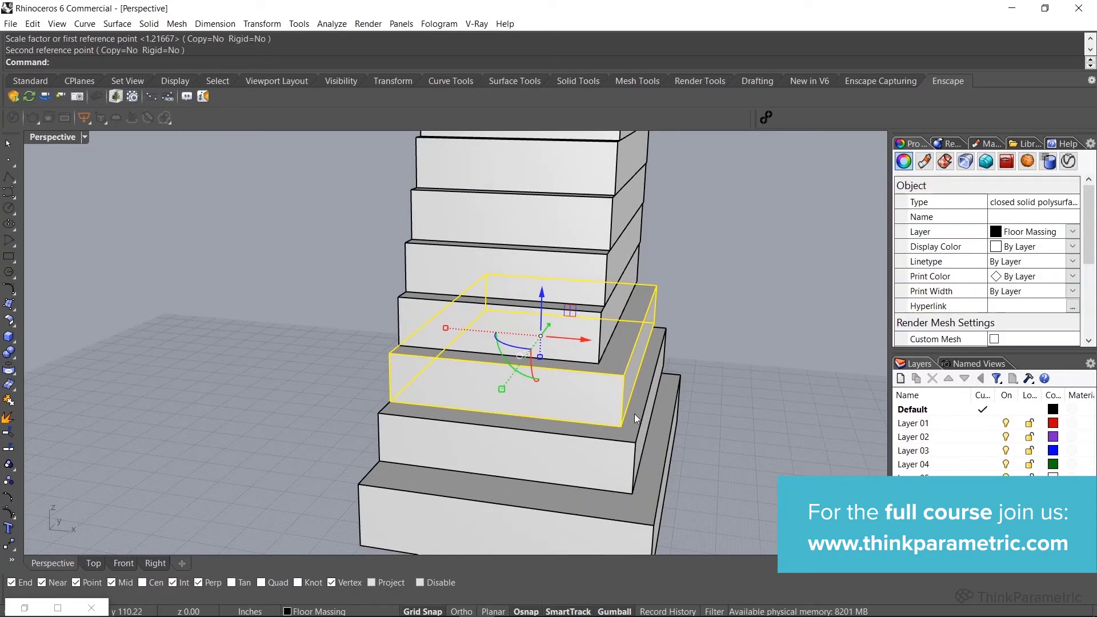
left_click(596, 346)
key("Return")
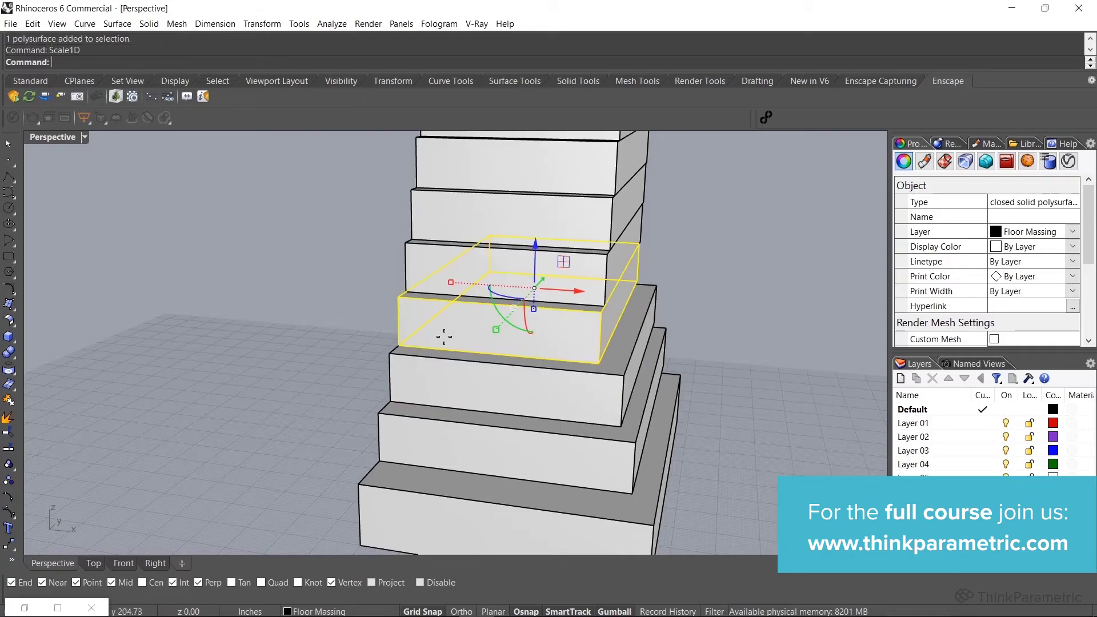
left_click(401, 350)
left_click(600, 361)
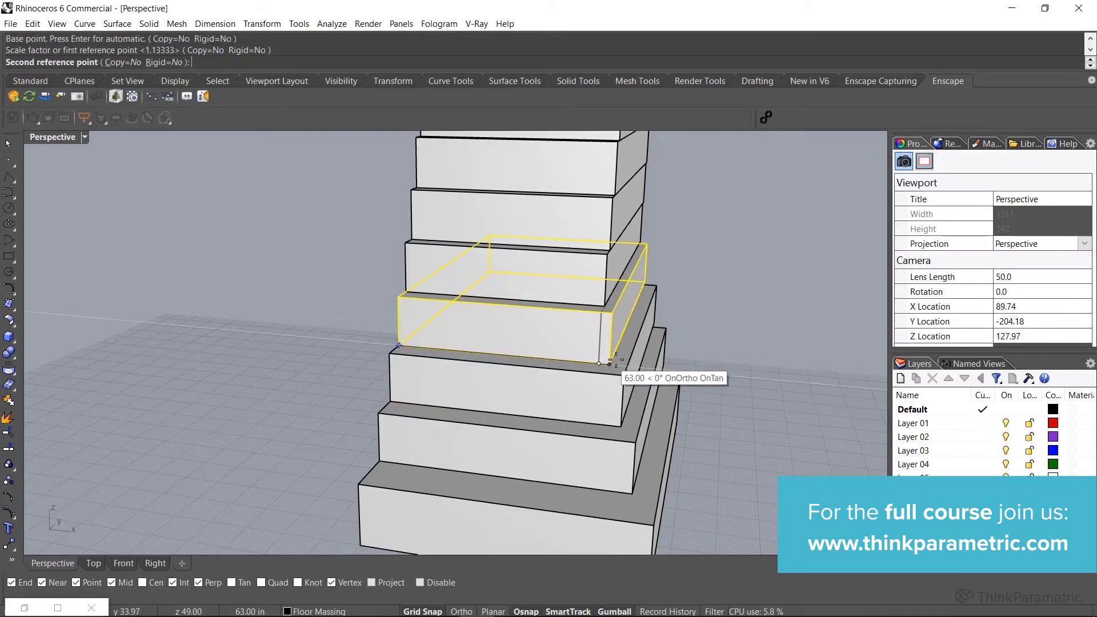
scroll(611, 361, "up", 3)
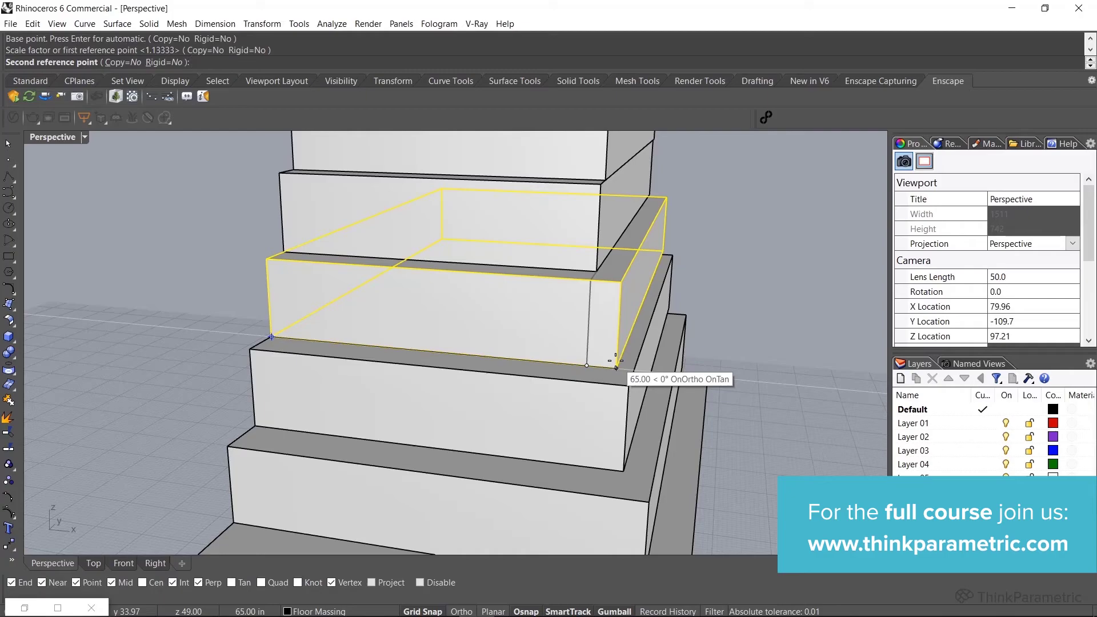
left_click(615, 360)
scroll(597, 333, "down", 3)
Widen the fifth box to continue the steps, then orbit to inspect the stepped base.
left_click(596, 266)
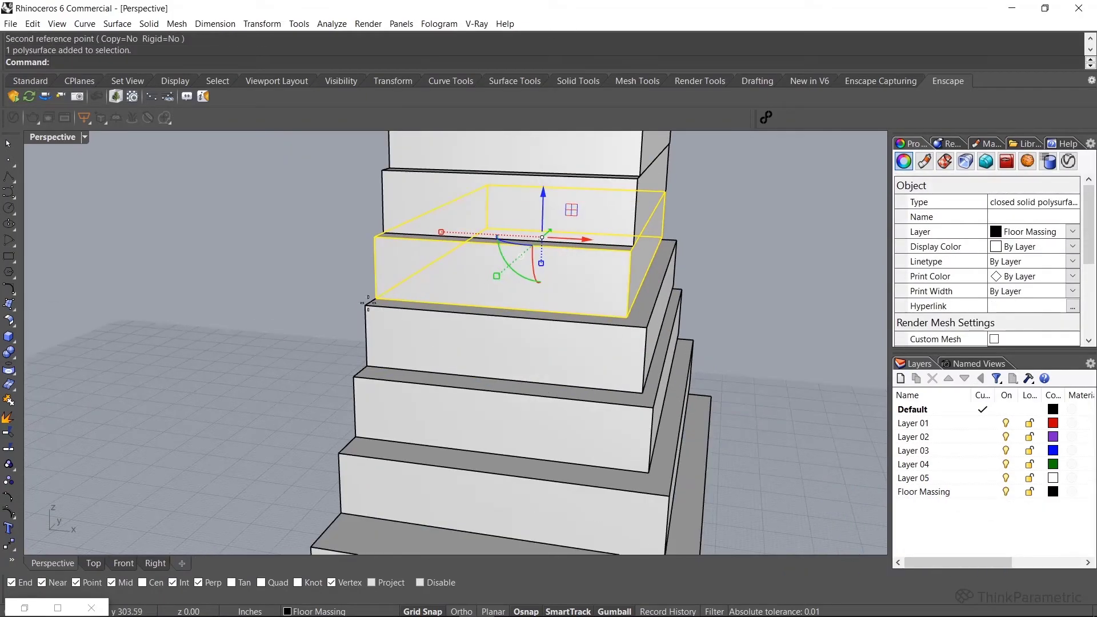
key("Return")
left_click(367, 306)
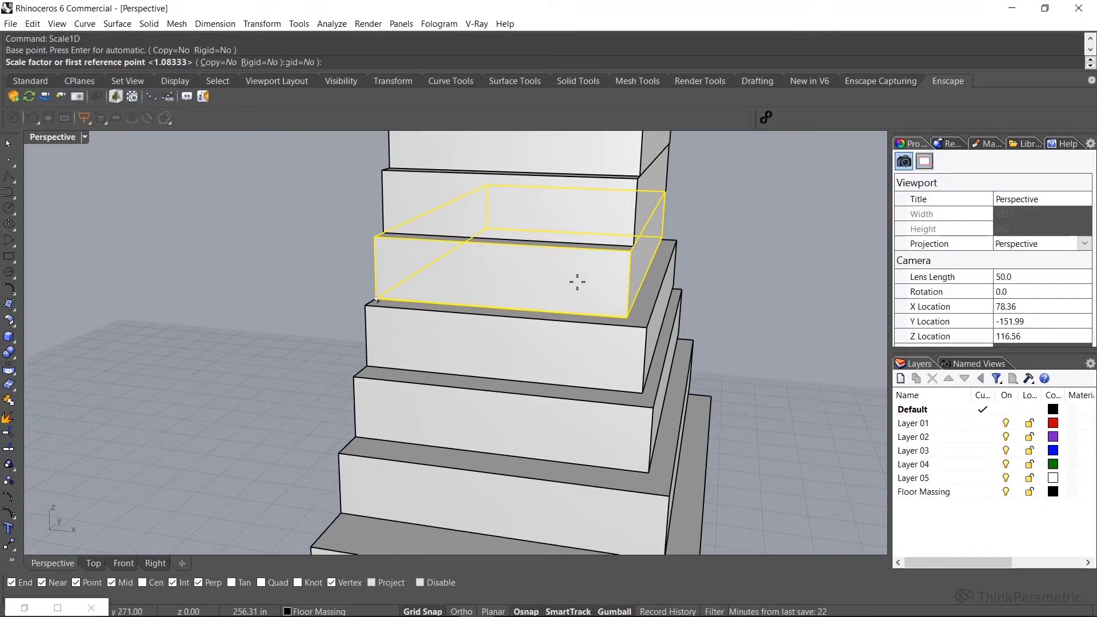
left_click(630, 315)
scroll(630, 315, "up", 3)
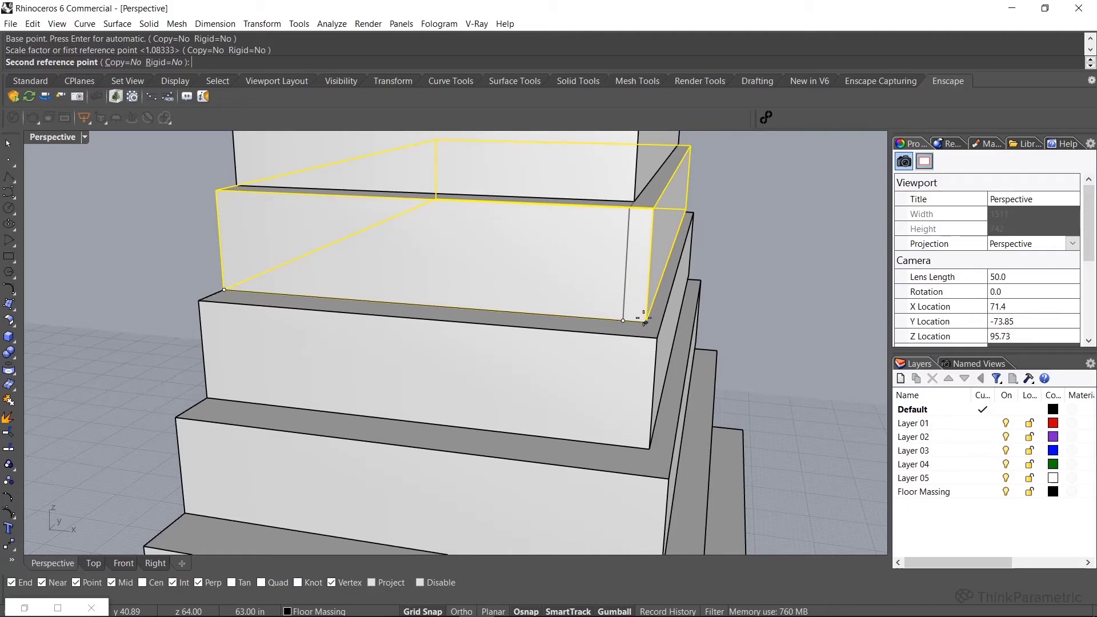
left_click(645, 315)
scroll(641, 260, "down", 3)
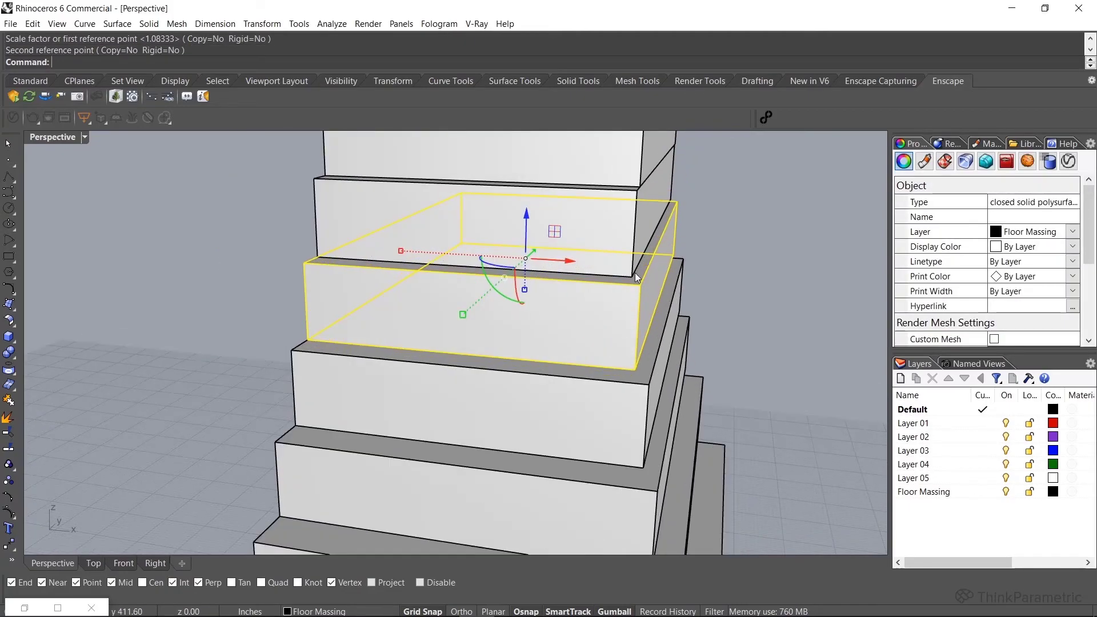
left_click(714, 253)
scroll(650, 273, "up", 4)
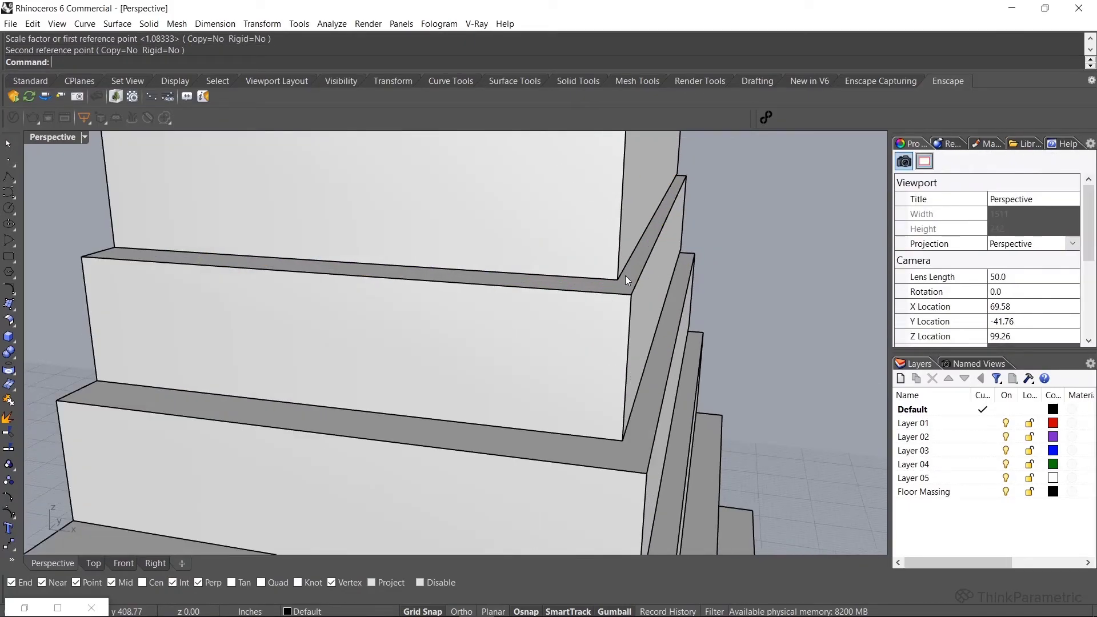
right_click_drag(626, 277, 613, 288)
scroll(609, 319, "up", 3)
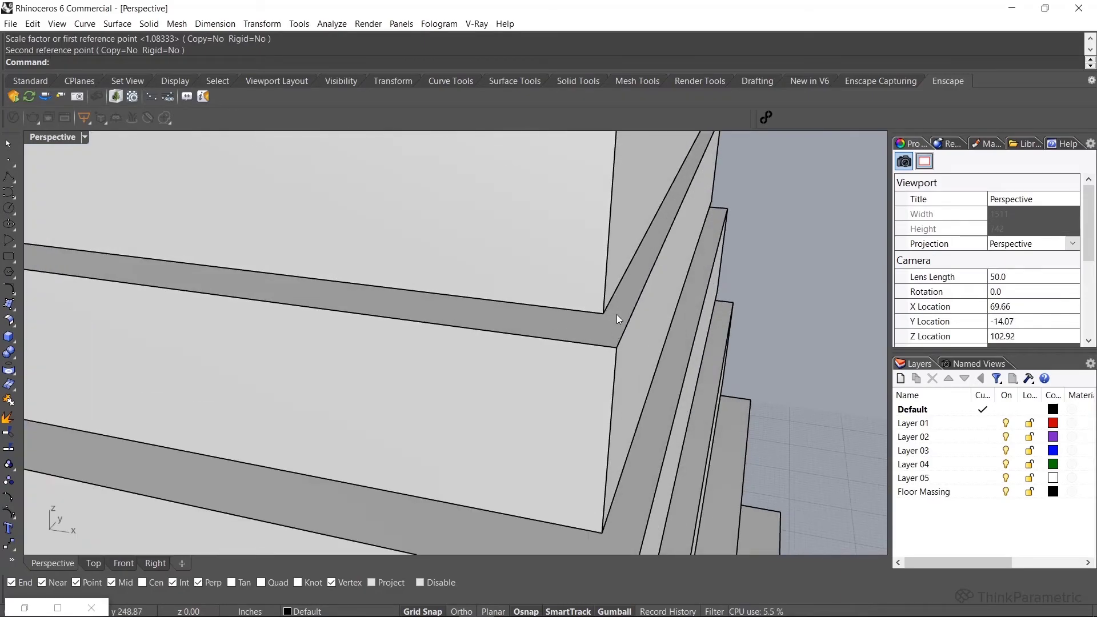
scroll(617, 315, "down", 2)
scroll(615, 314, "down", 3)
scroll(616, 315, "down", 2)
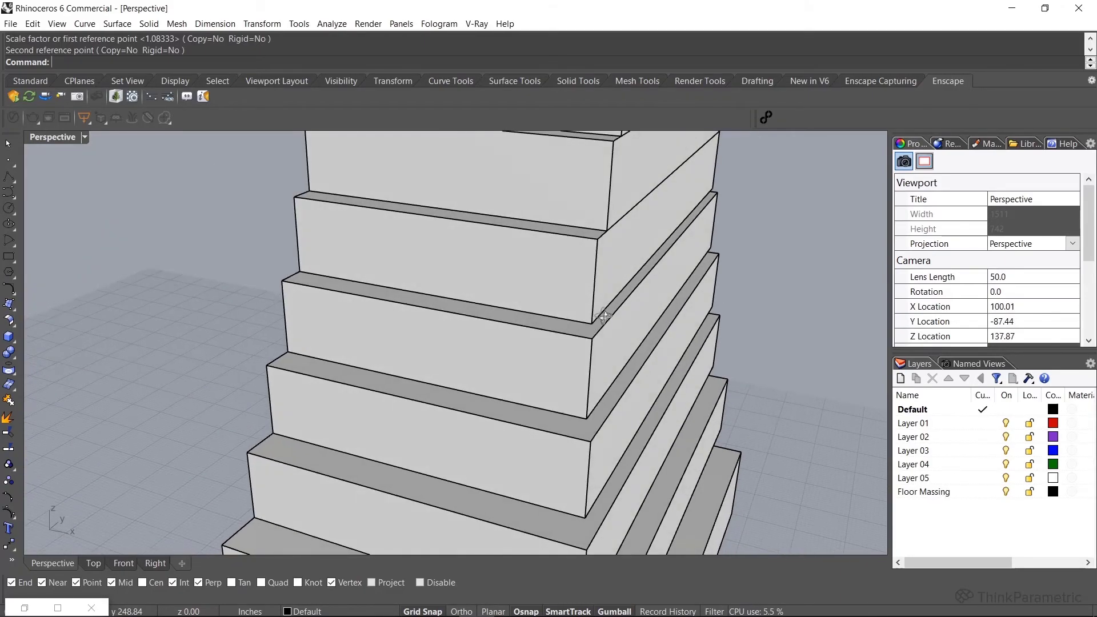
scroll(582, 349, "down", 2)
scroll(581, 349, "down", 3)
mouse_move(527, 279)
right_mouse_down()
mouse_move(493, 355)
mouse_move(542, 374)
mouse_move(578, 446)
mouse_move(566, 403)
right_mouse_up()
scroll(493, 354, "down", 2)
scroll(542, 374, "down", 3)
scroll(565, 400, "up", 5)
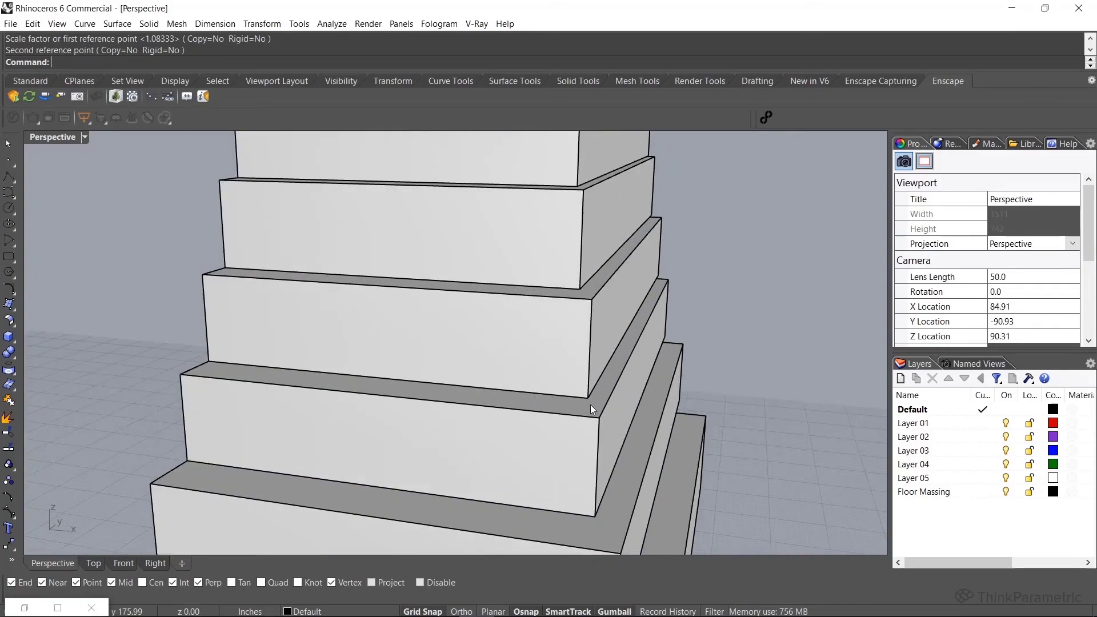
scroll(591, 403, "down", 5)
scroll(522, 378, "down", 4)
mouse_move(522, 378)
right_mouse_down()
mouse_move(434, 424)
mouse_move(546, 419)
mouse_move(549, 368)
mouse_move(511, 396)
mouse_move(506, 417)
right_mouse_up()
scroll(555, 373, "up", 6)
Undo the last stretch and Scale1D the lower six boxes together to a new length.
left_click(514, 377)
scroll(505, 413, "down", 5)
scroll(506, 414, "down", 4)
left_click_drag(655, 500, 536, 344)
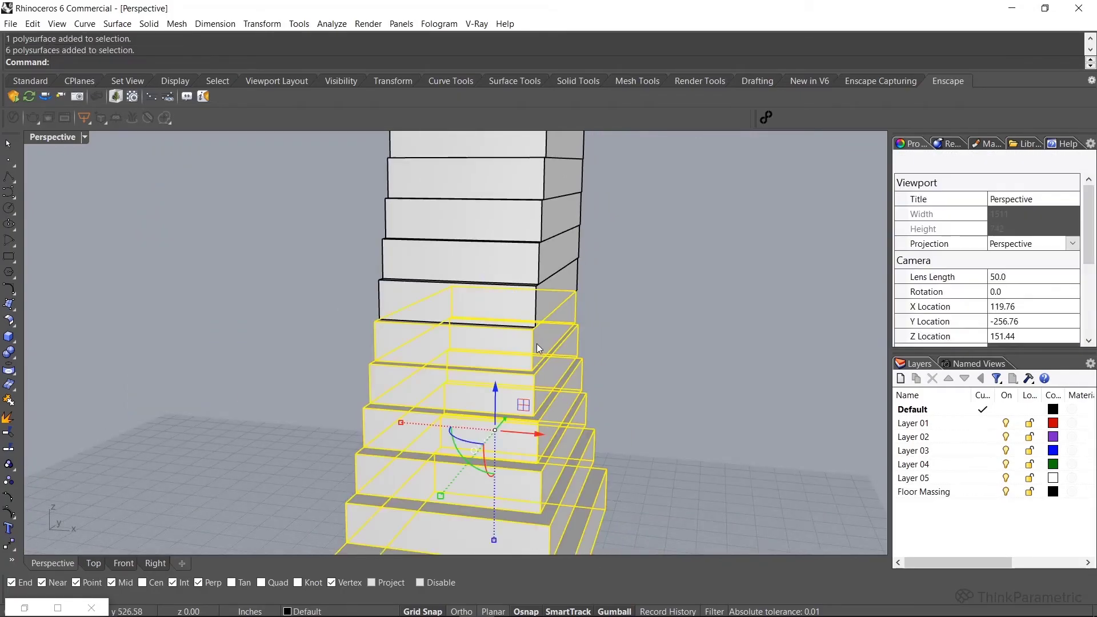
key("ctrl+z")
right_click_drag(537, 344, 560, 307)
type("Scale1D")
key("Return")
scroll(515, 377, "down", 3)
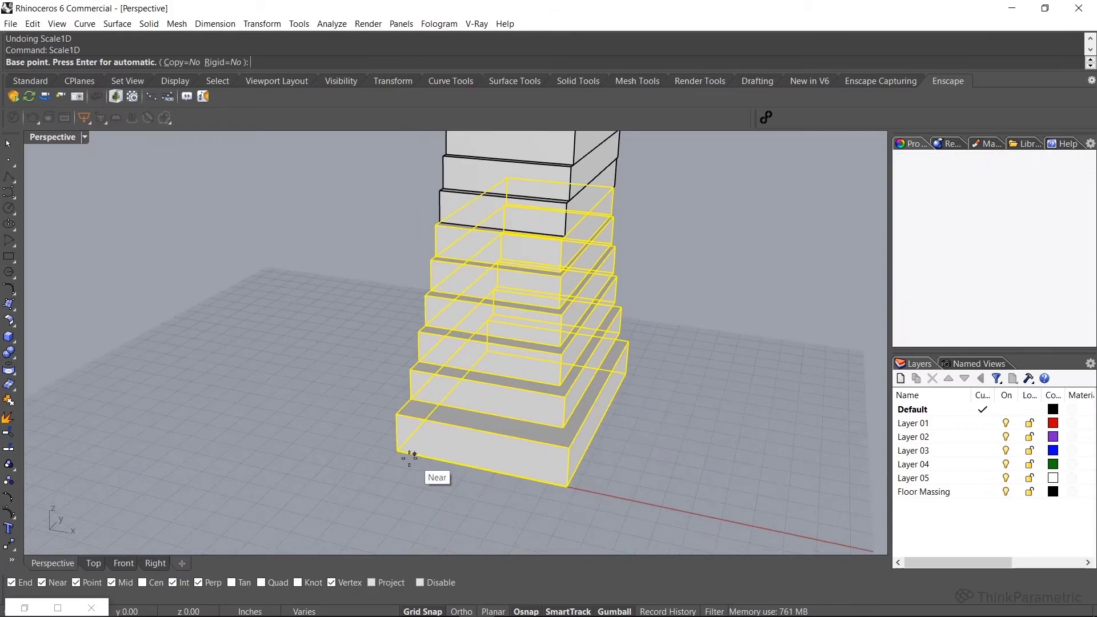
left_click(411, 456)
left_click(562, 486)
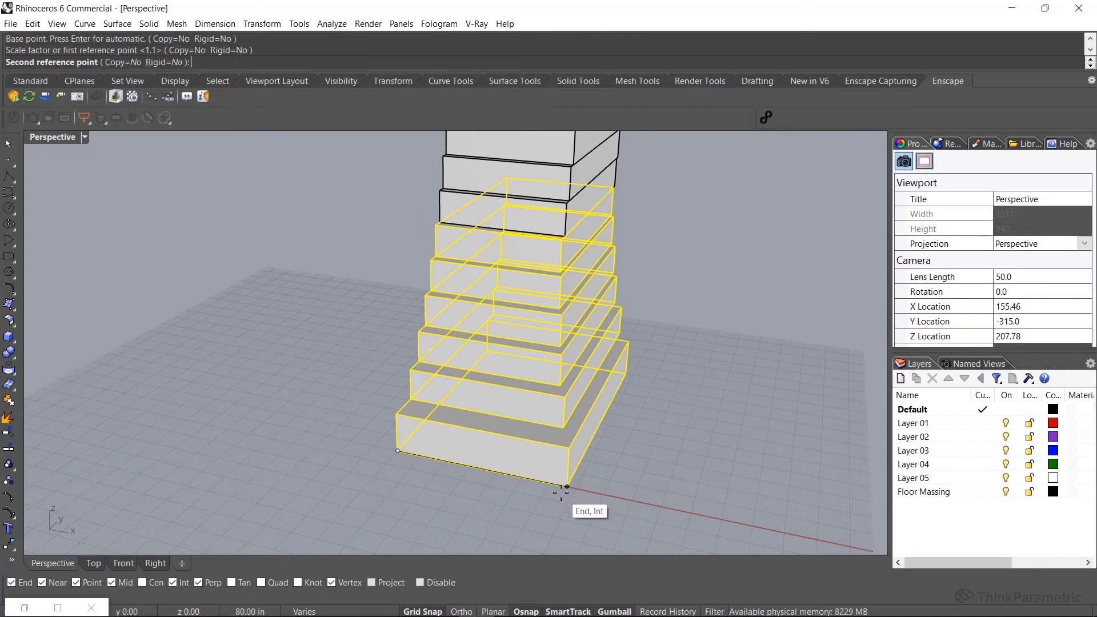
left_click(568, 502)
key("Escape")
Orbit and pan around the tower to check the upper floor boxes.
mouse_move(501, 478)
right_mouse_down()
mouse_move(381, 477)
mouse_move(297, 368)
mouse_move(428, 399)
right_mouse_up()
scroll(511, 210, "up", 4)
scroll(544, 172, "up", 4)
mouse_move(544, 172)
right_mouse_down()
mouse_move(568, 250)
mouse_move(535, 332)
mouse_move(483, 330)
mouse_move(539, 323)
right_mouse_up()
scroll(535, 332, "down", 4)
scroll(540, 323, "up", 5)
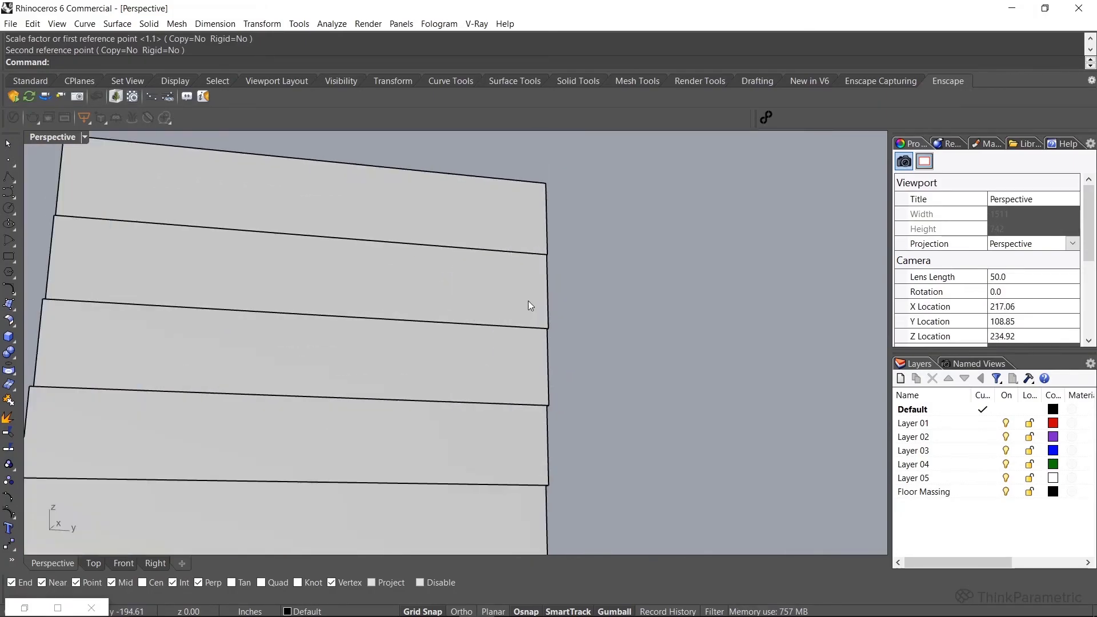
left_click(523, 291, "shift")
left_click(548, 222, "shift")
key("Escape")
scroll(560, 244, "down", 6)
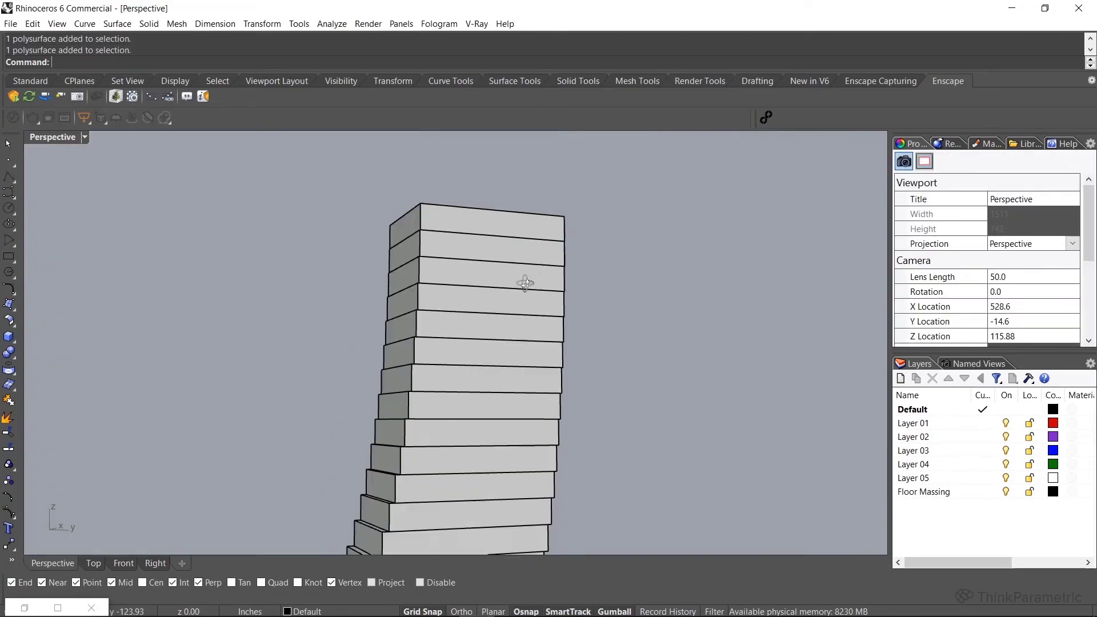
mouse_move(523, 282)
right_mouse_down()
mouse_move(453, 183)
mouse_move(457, 343)
mouse_move(551, 152)
right_mouse_up()
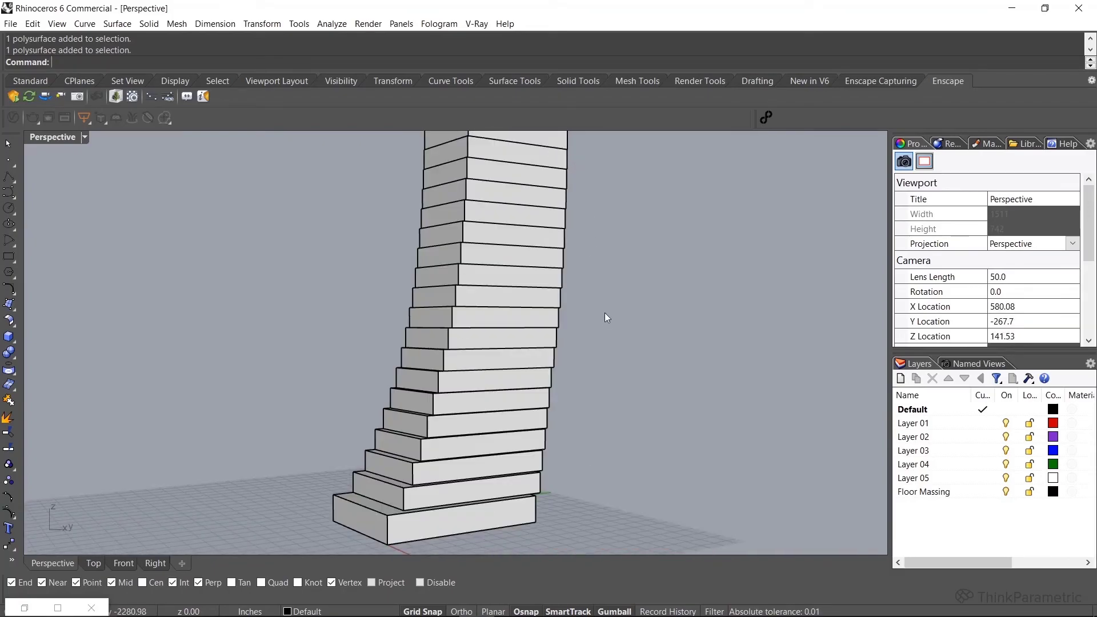
scroll(609, 343, "down", 2)
mouse_move(611, 356)
right_mouse_down()
mouse_move(600, 377)
mouse_move(222, 430)
mouse_move(201, 414)
right_mouse_up()
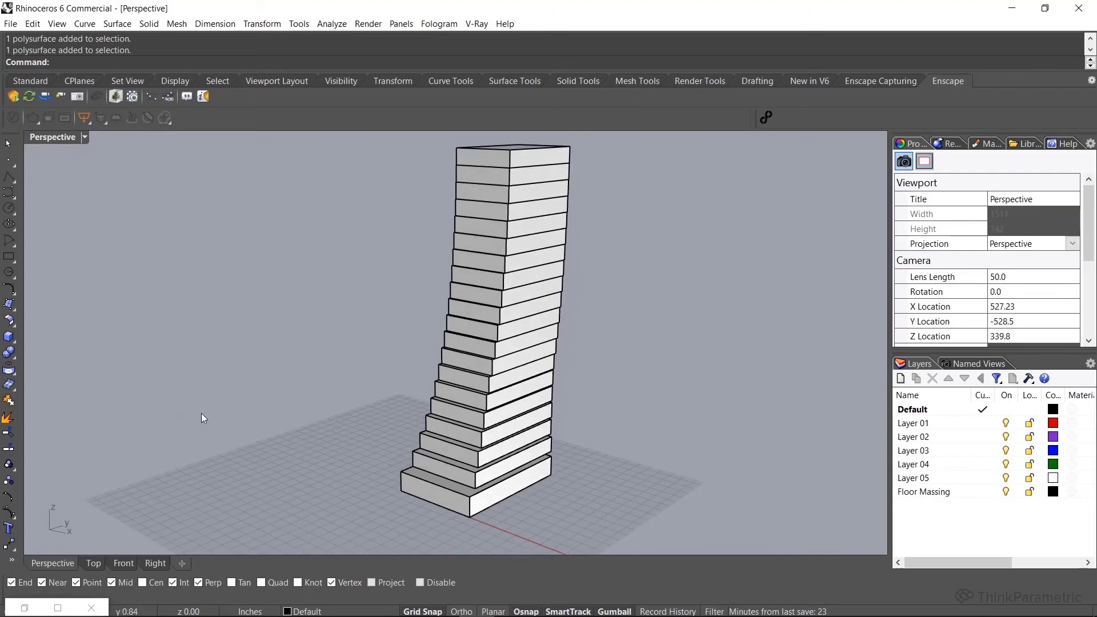
scroll(201, 413, "down", 2)
Bring back Grasshopper and place Reference by BakeName and Reference by Layer components.
left_click(25, 608)
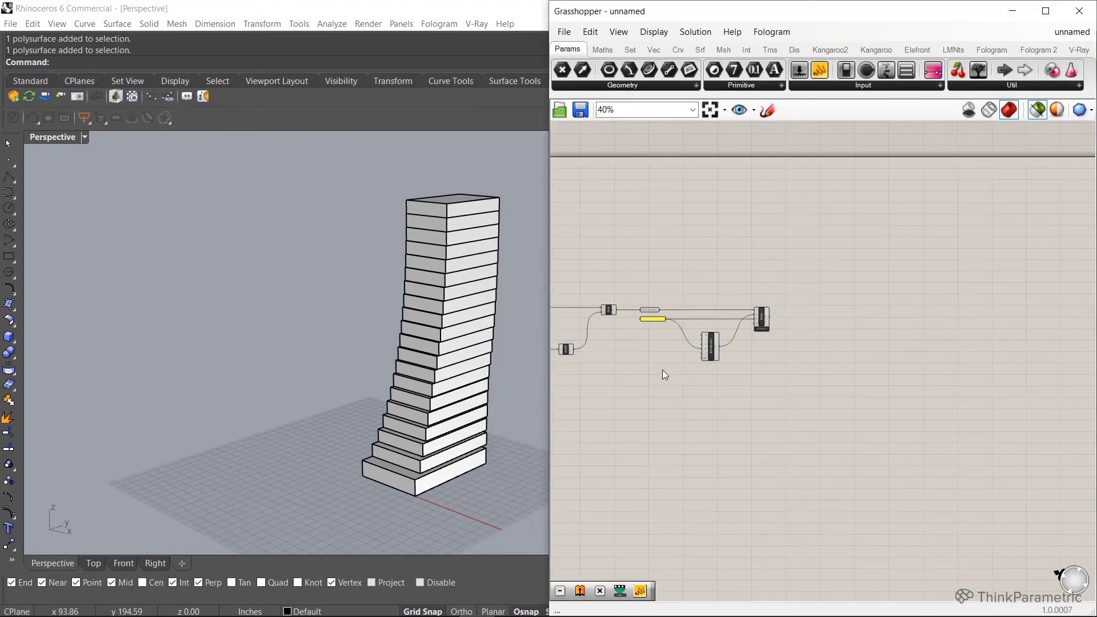
right_click_drag(776, 398, 745, 402)
scroll(742, 353, "up", 2)
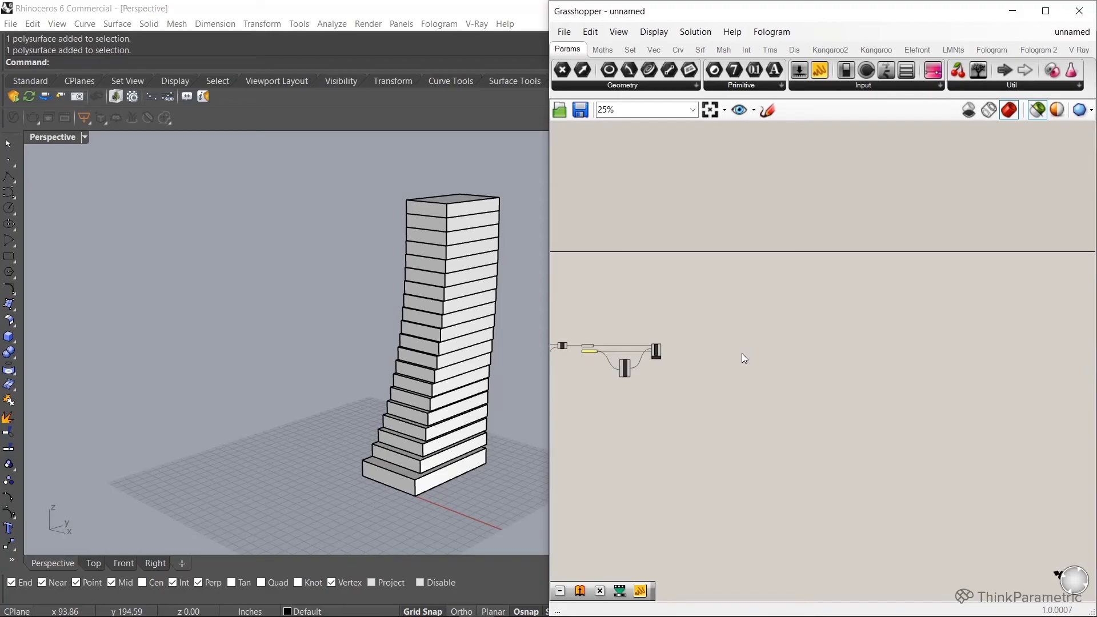
scroll(742, 350, "up", 2)
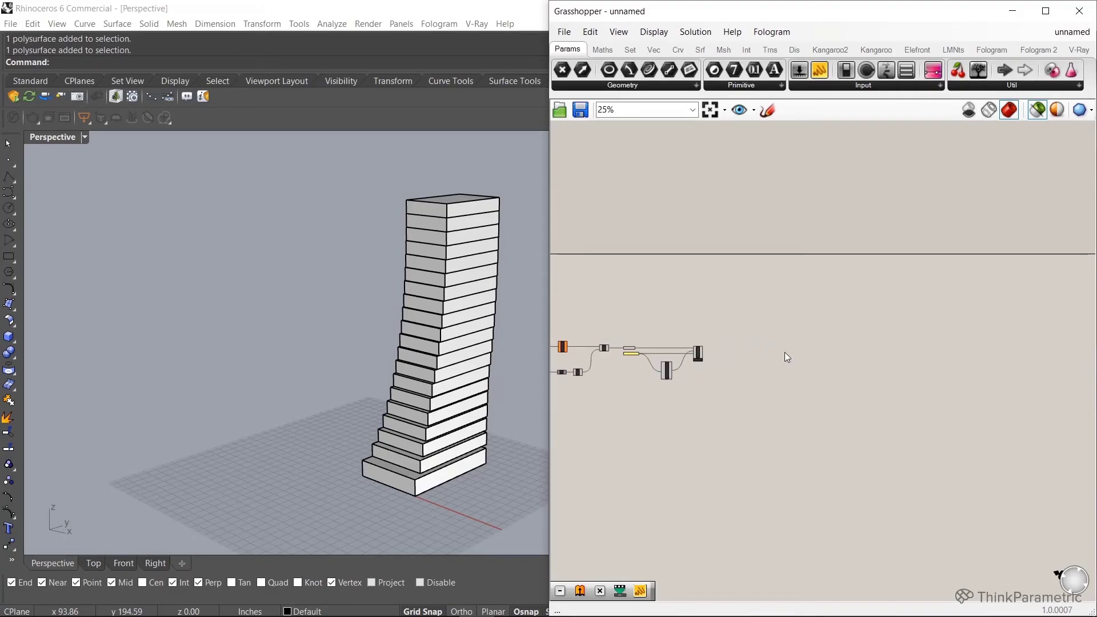
scroll(772, 356, "up", 2)
scroll(806, 355, "up", 2)
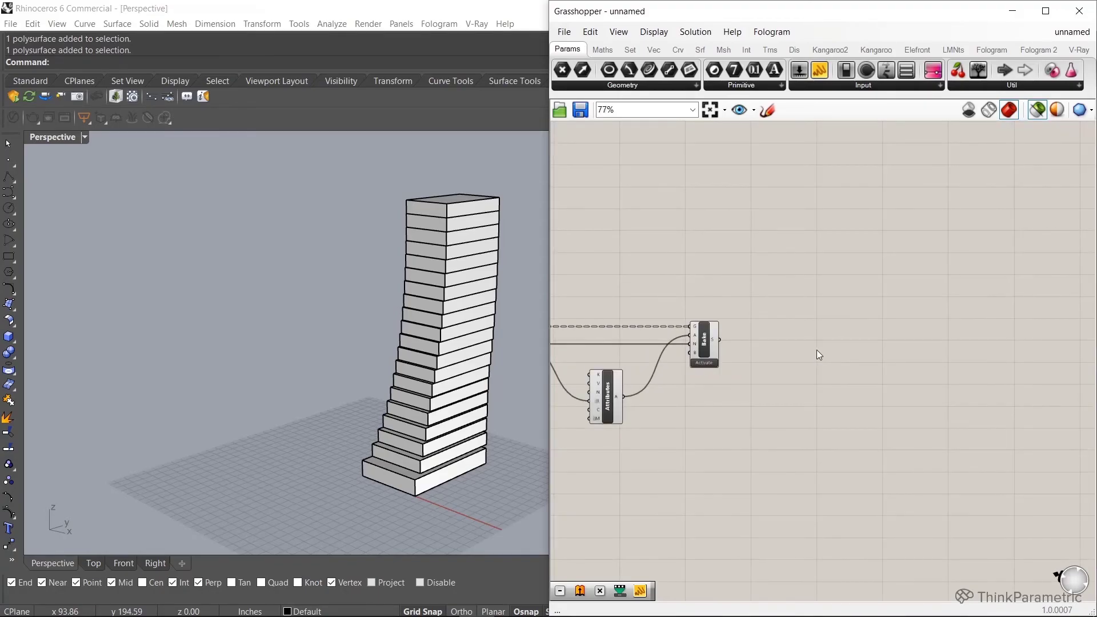
double_click(817, 349)
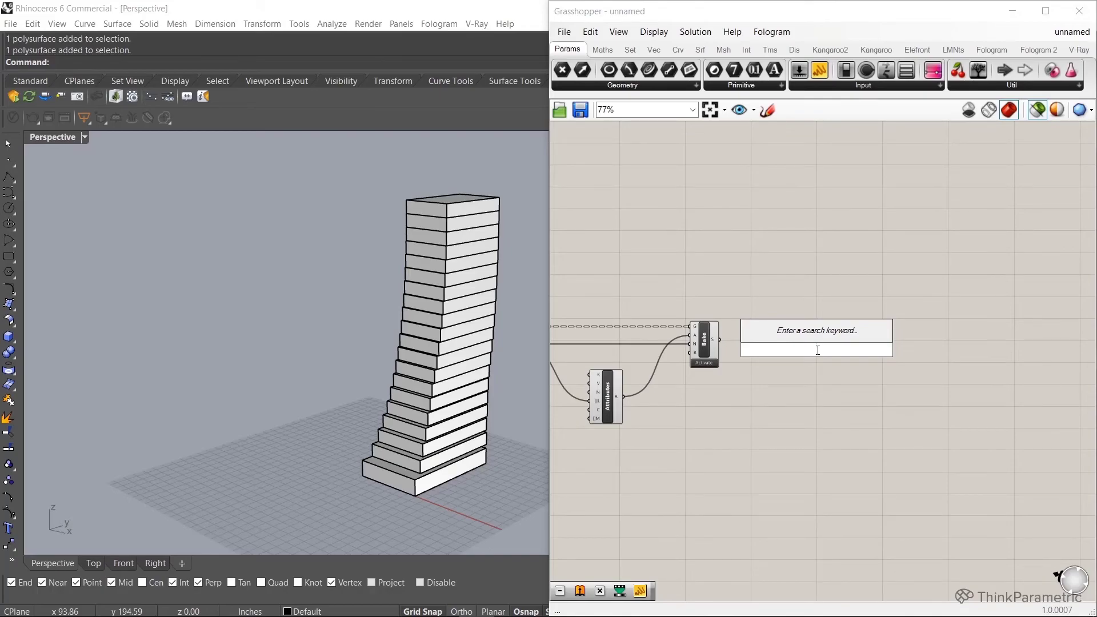
type("ref")
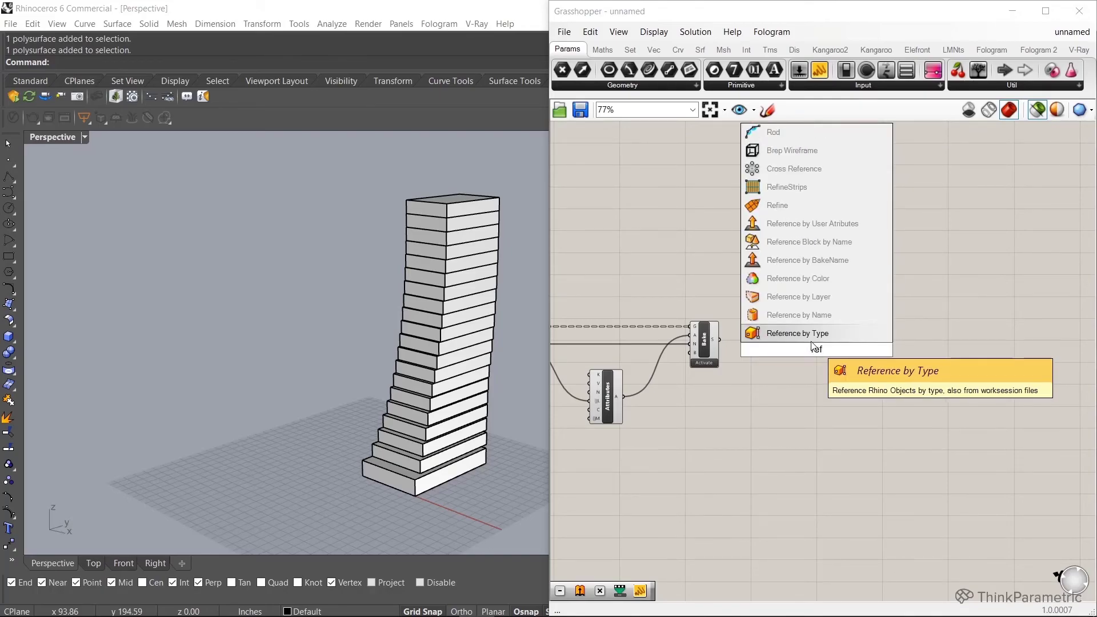
left_click(843, 267)
left_click_drag(813, 343, 925, 340)
double_click(921, 392)
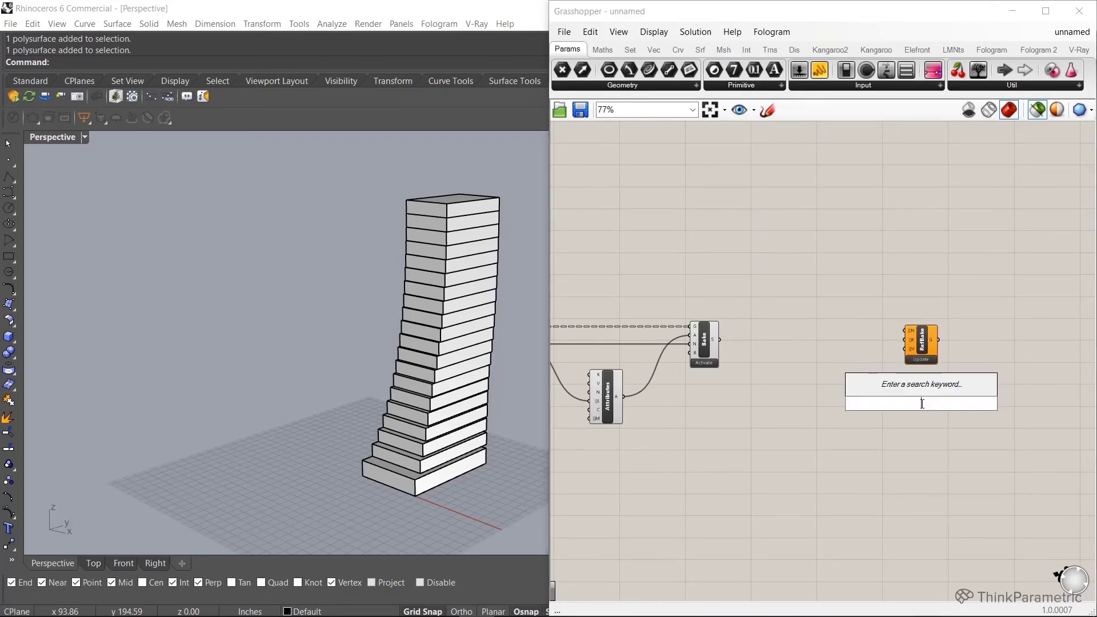
type("ref")
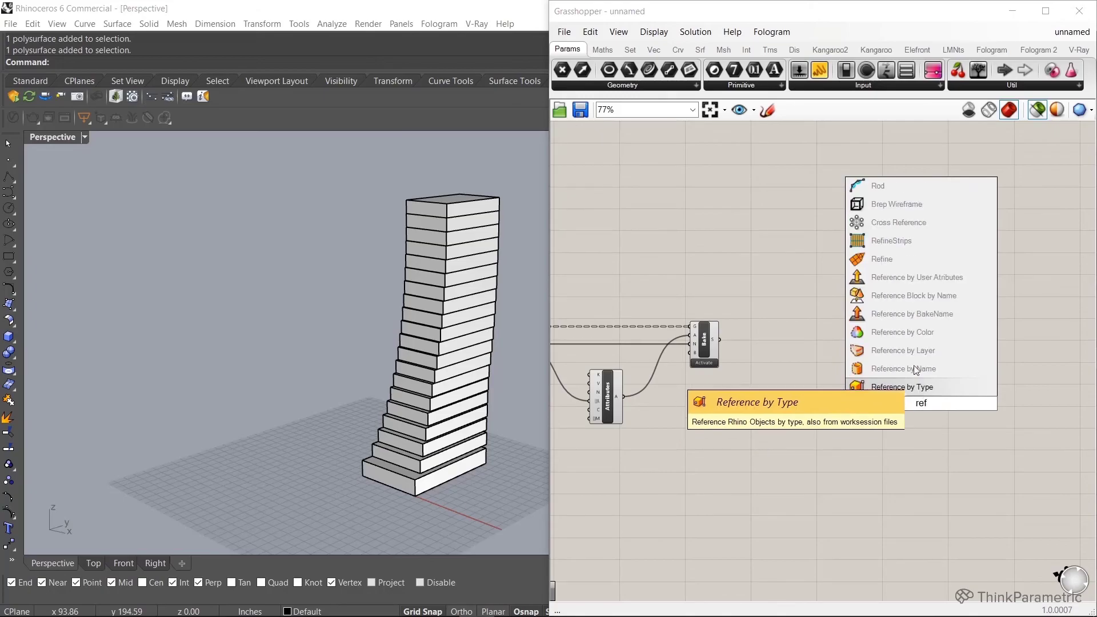
left_click(903, 351)
Paste a copy of Floor Massing and wire it into the BakeName reference's N input.
right_click_drag(671, 316, 754, 322)
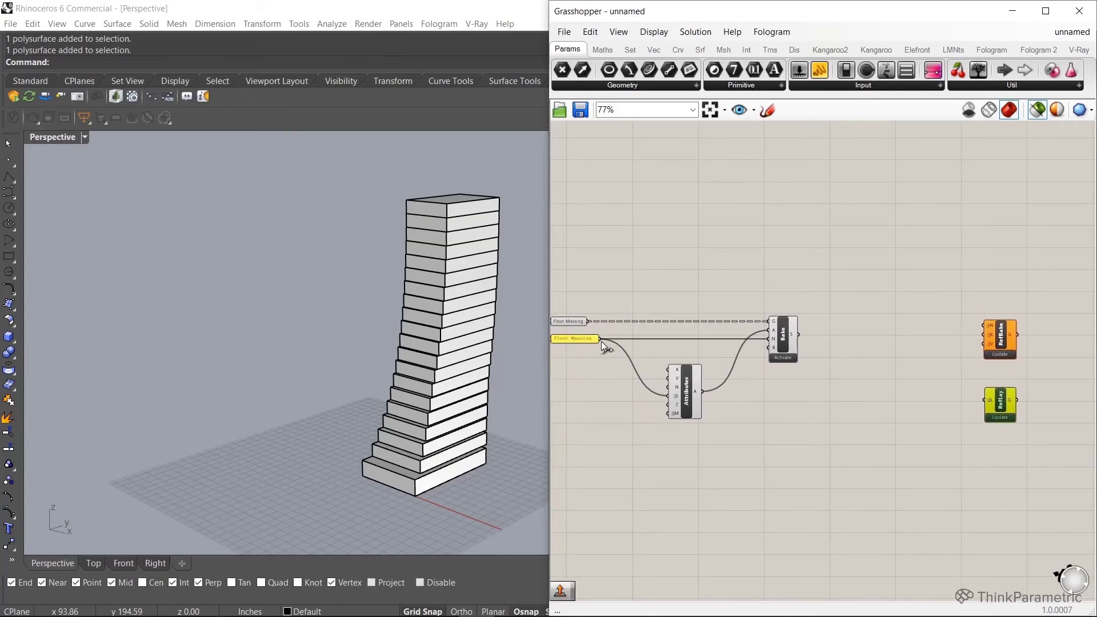
left_click(582, 338)
key("ctrl+v")
scroll(915, 342, "up", 2)
mouse_move(906, 333)
left_mouse_down()
mouse_move(1001, 320)
mouse_move(1041, 347)
left_mouse_up()
left_click(1023, 335)
left_click(803, 300)
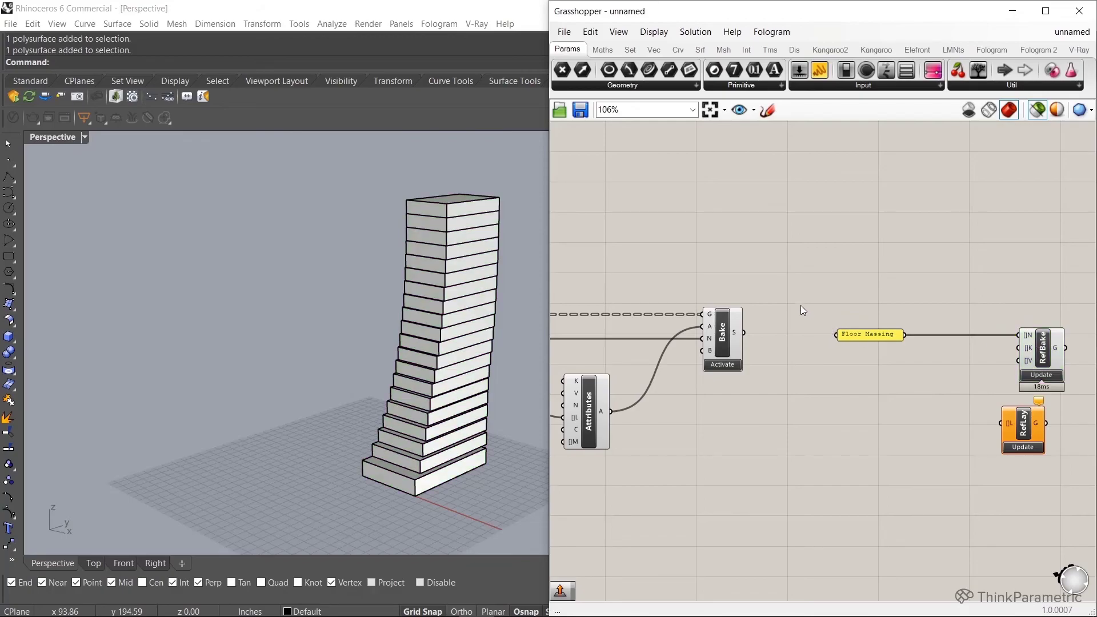
Wire Floor Massing into the Reference by Layer component's L input.
left_click_drag(803, 299, 674, 302)
scroll(808, 323, "down", 4)
scroll(809, 323, "up", 3)
scroll(828, 320, "up", 2)
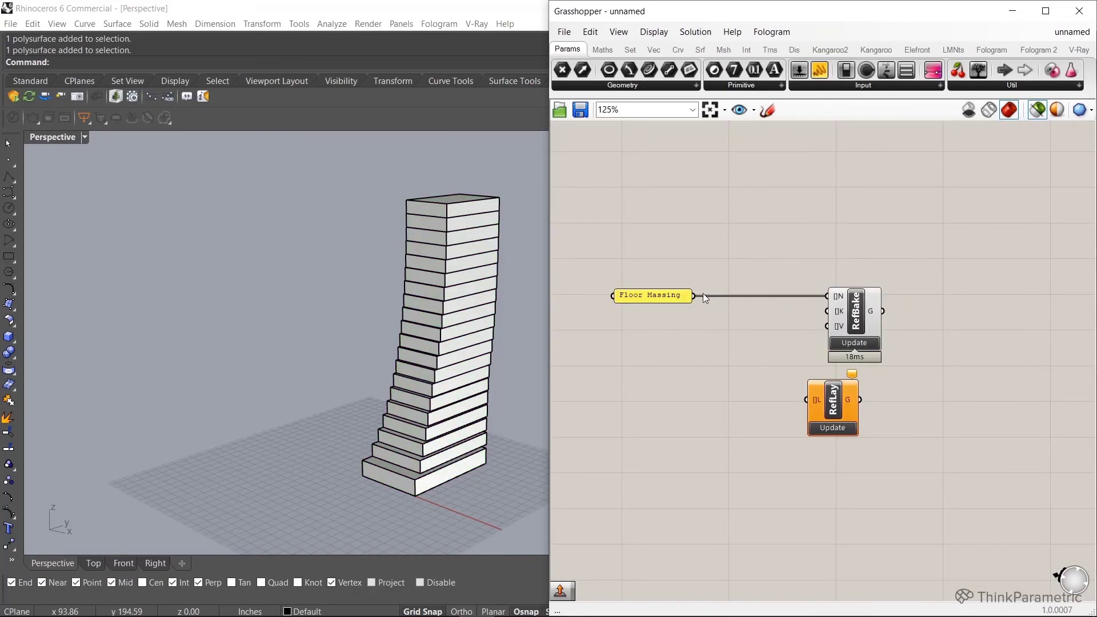
mouse_move(695, 296)
left_mouse_down()
mouse_move(811, 399)
mouse_move(859, 425)
left_mouse_up()
left_click(857, 329)
left_click(858, 411)
left_click(855, 321)
left_click(940, 255)
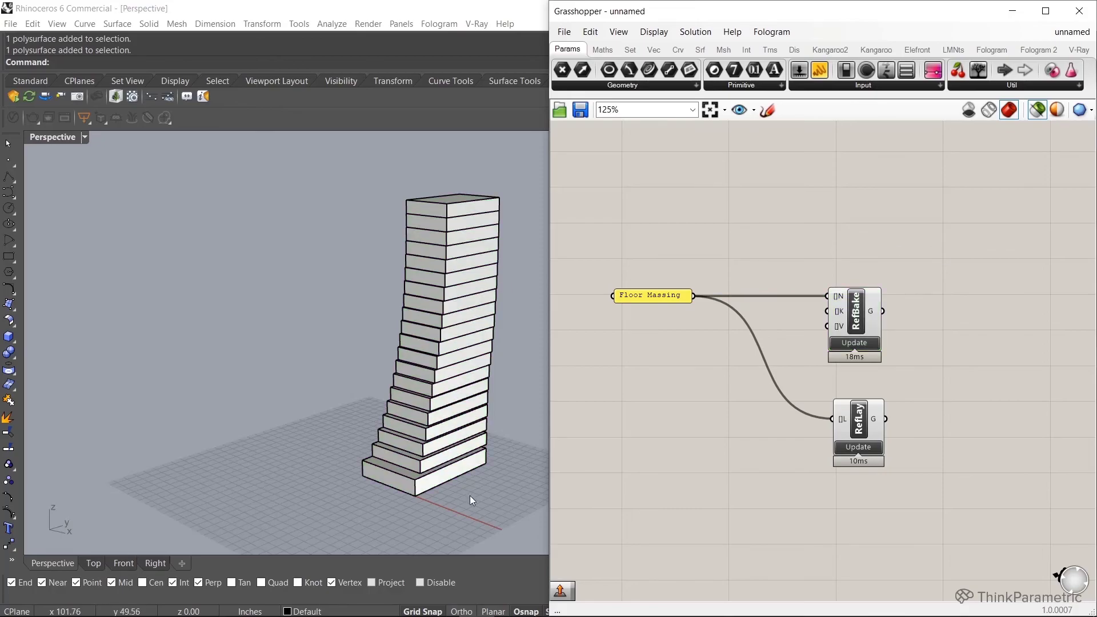
Hide the baked floor boxes and preview the tower referenced by bake name.
mouse_move(491, 497)
left_mouse_down()
mouse_move(341, 151)
mouse_move(350, 156)
left_mouse_up()
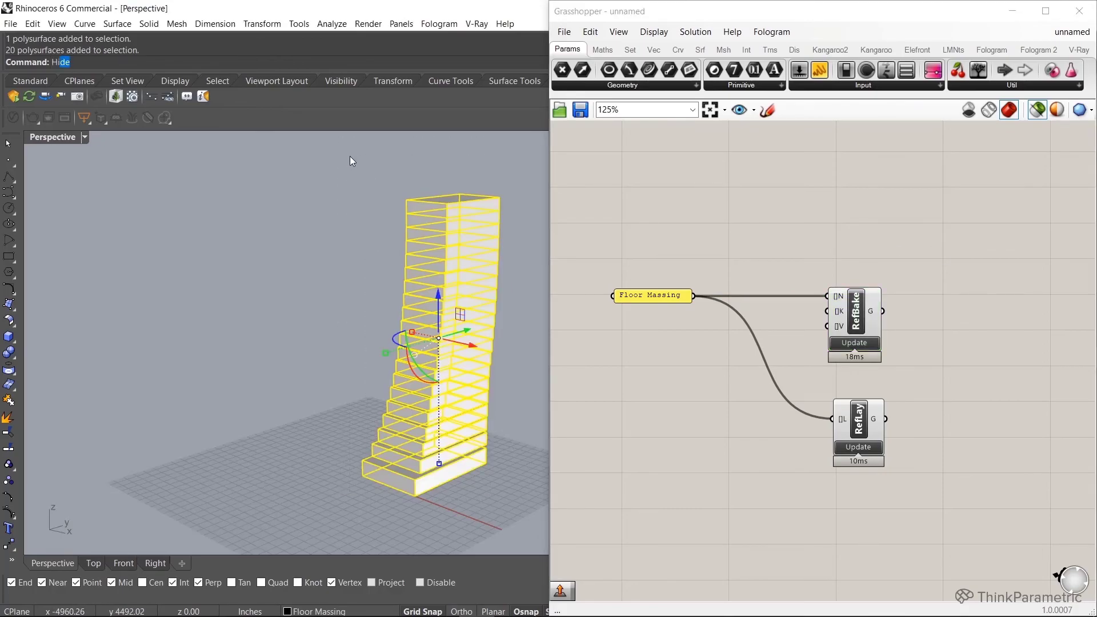
key("ctrl+h")
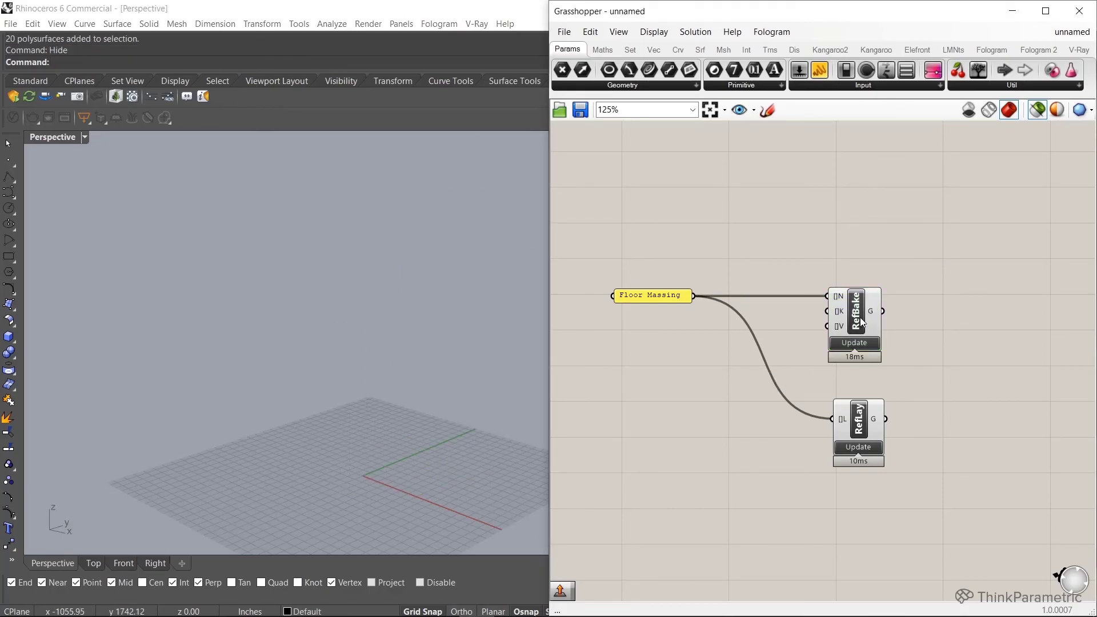
left_click(861, 324)
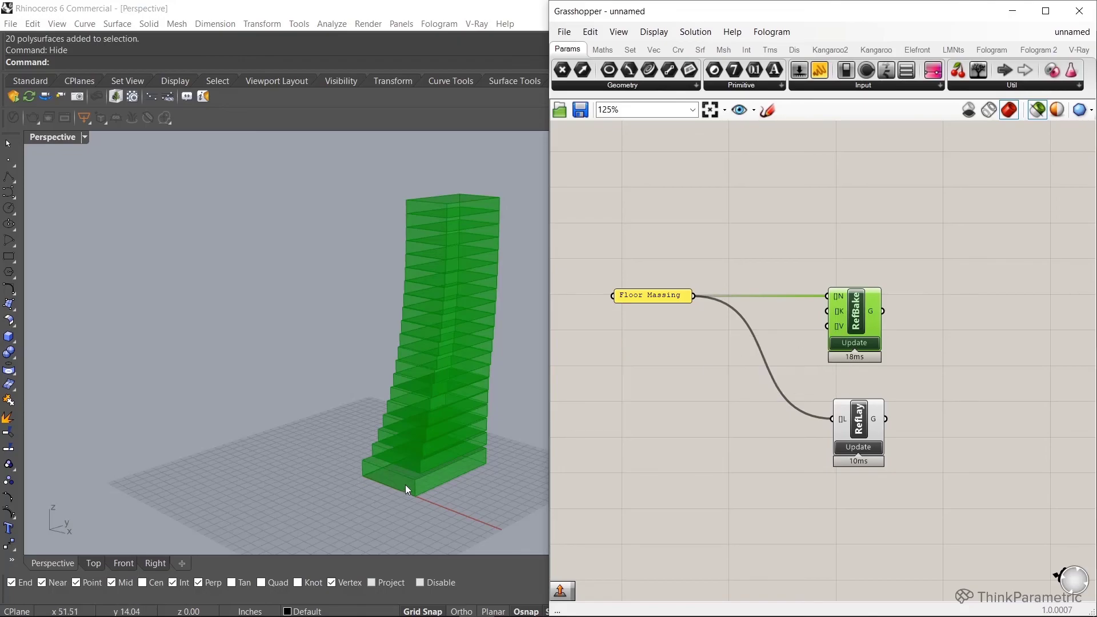
right_click_drag(406, 484, 479, 451)
scroll(477, 398, "up", 4)
scroll(453, 426, "down", 4)
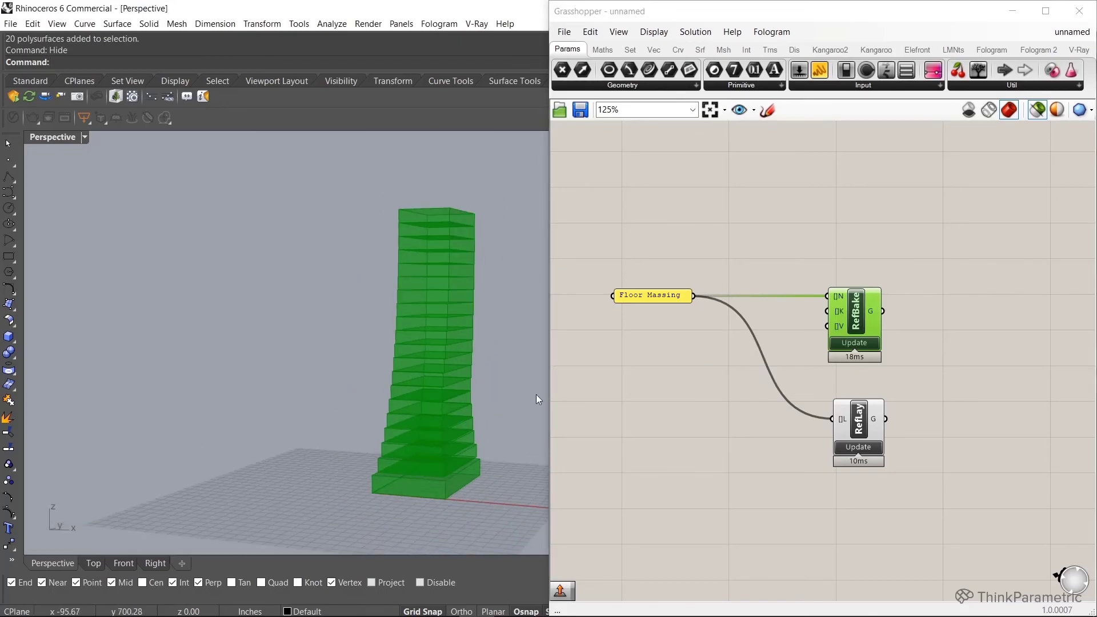
scroll(862, 335, "down", 3)
scroll(862, 335, "down", 3)
scroll(745, 361, "down", 2)
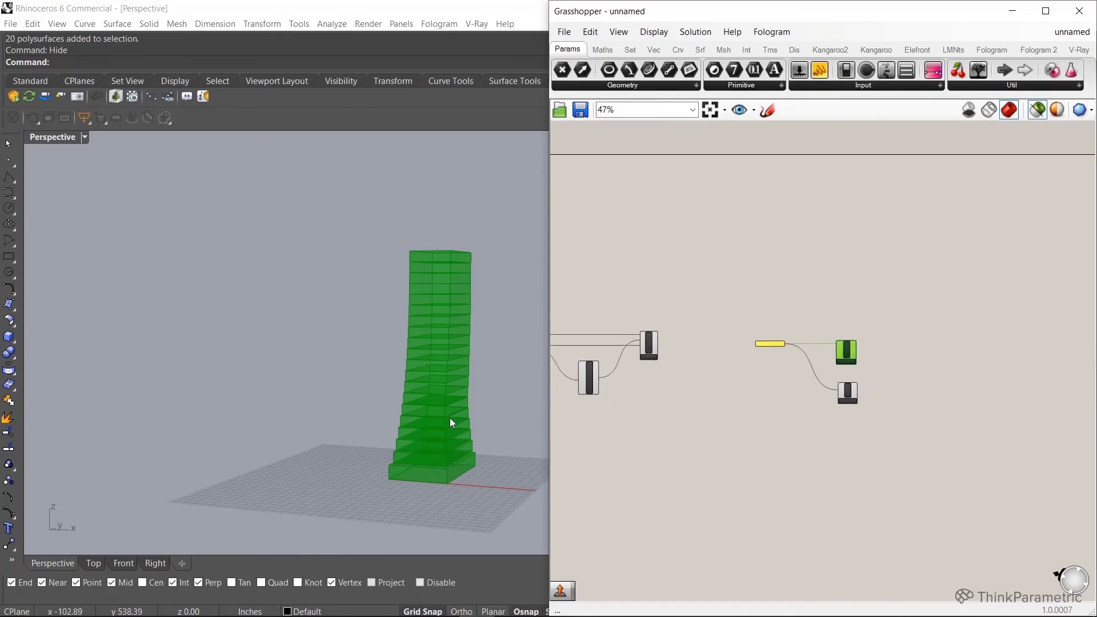
mouse_move(449, 419)
right_mouse_down()
mouse_move(414, 439)
mouse_move(507, 323)
right_mouse_up()
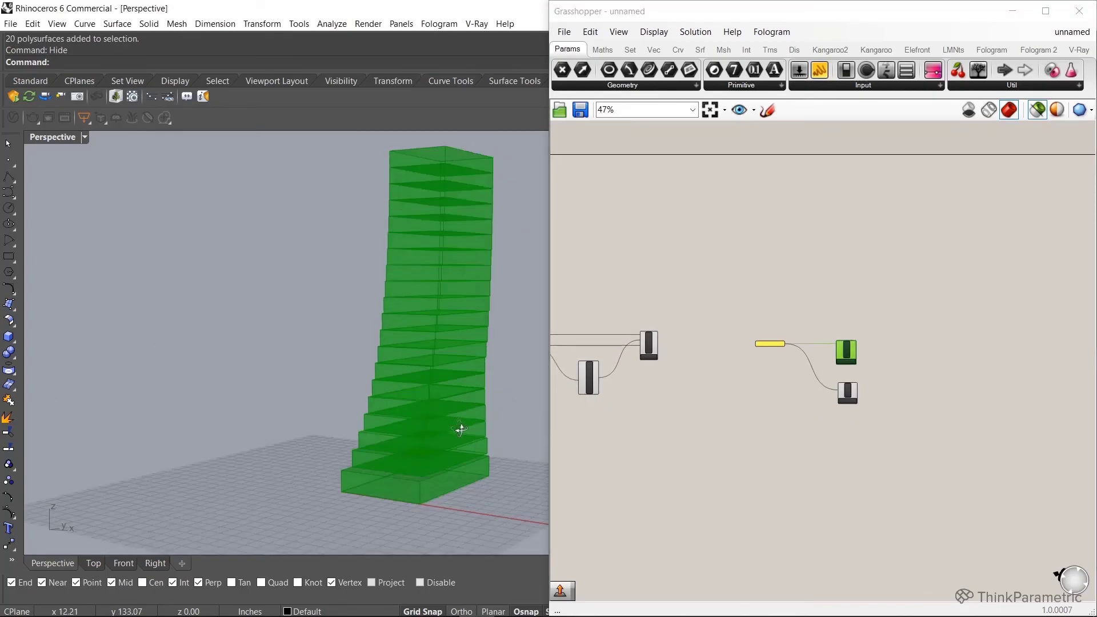
scroll(428, 390, "up", 2)
scroll(686, 369, "up", 3)
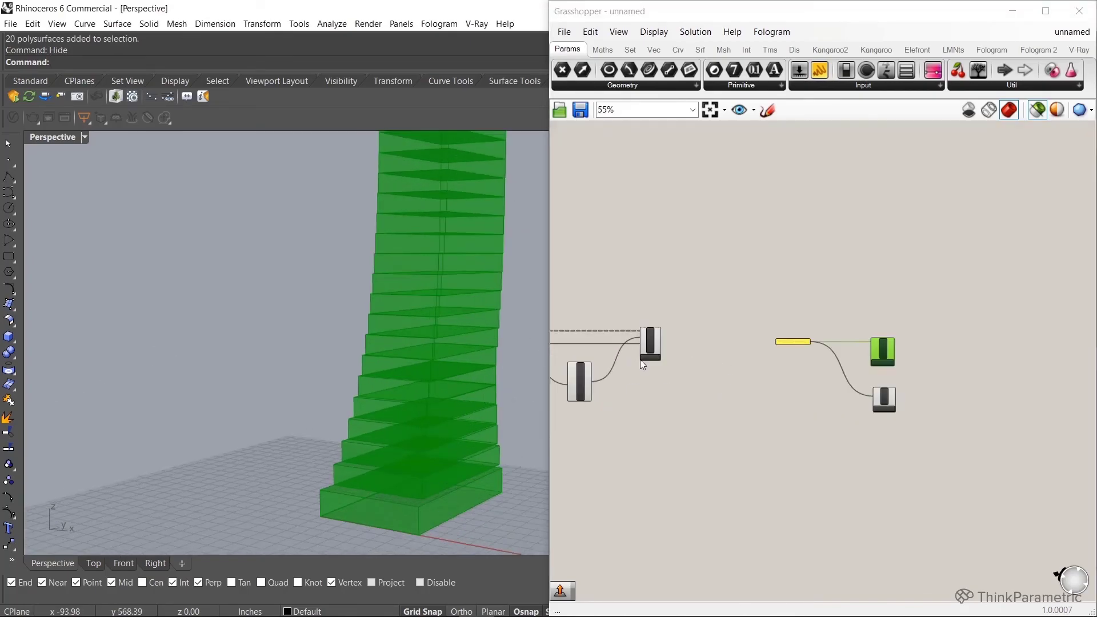
scroll(640, 359, "up", 3)
right_click_drag(397, 446, 475, 398)
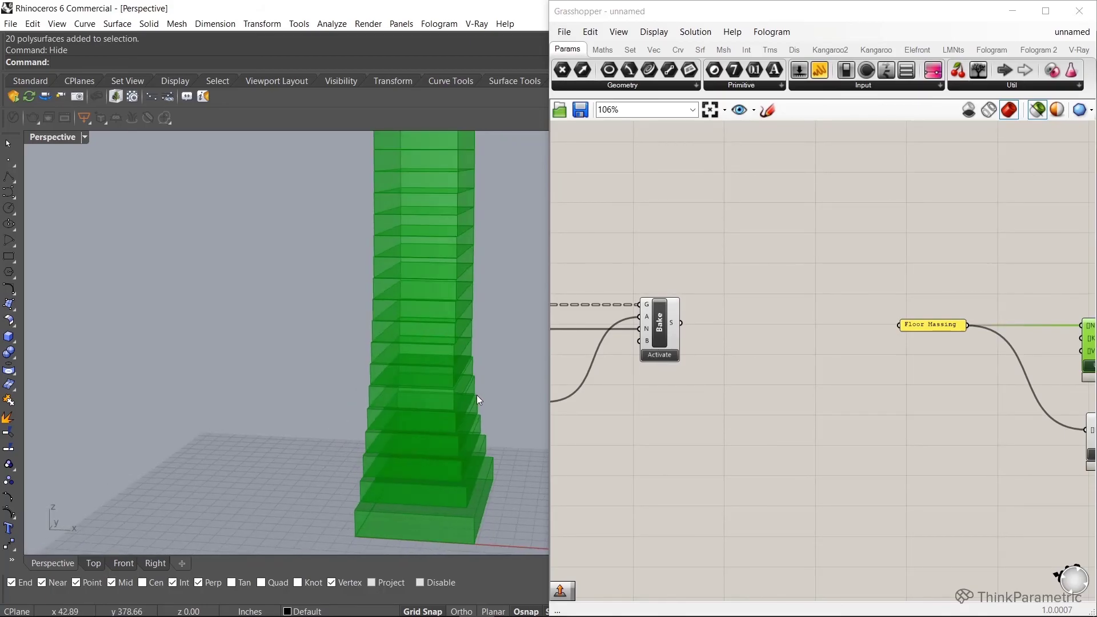
scroll(465, 464, "down", 2)
scroll(691, 389, "down", 4)
scroll(778, 395, "down", 3)
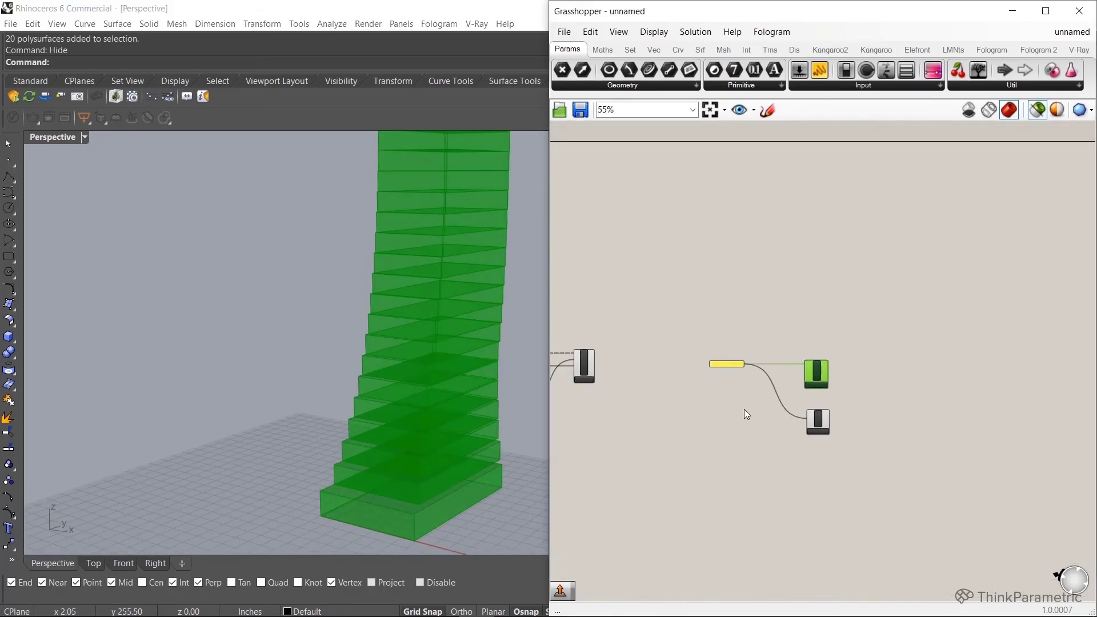
scroll(698, 425, "up", 2)
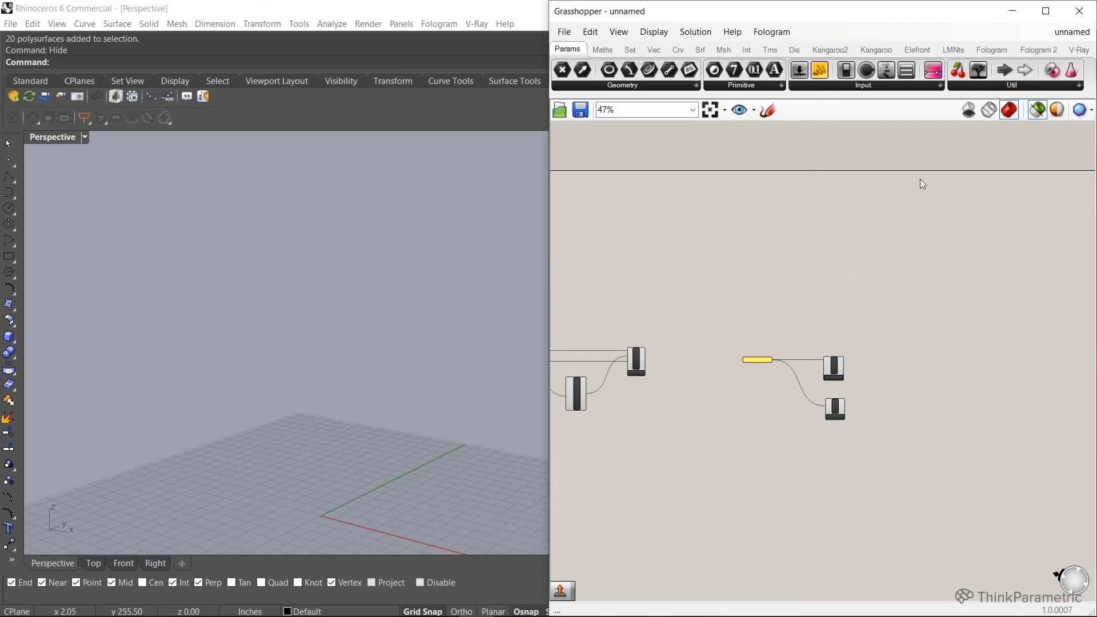
left_click(1037, 110)
right_click_drag(389, 411, 404, 407)
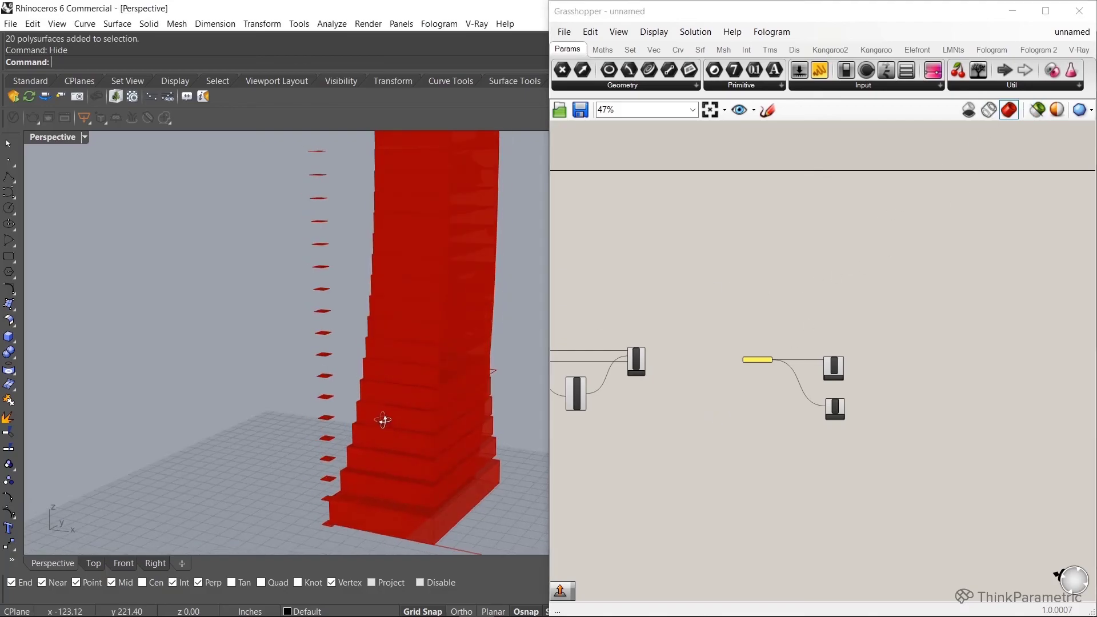
scroll(800, 395, "up", 3)
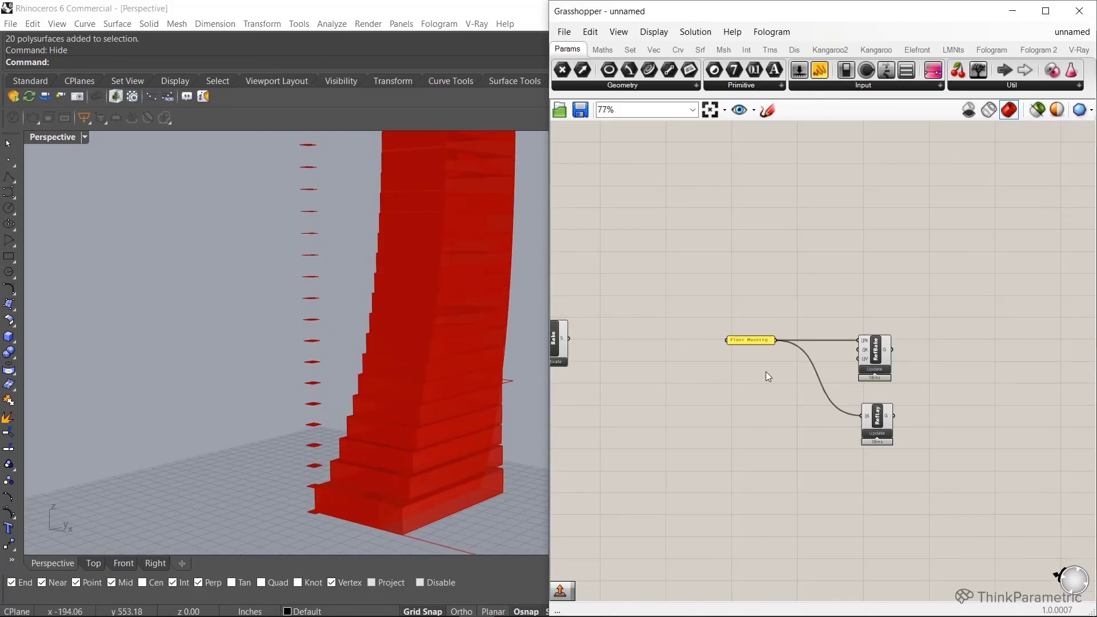
scroll(766, 371, "down", 1)
Delete the Reference by Layer component, leaving only the bake-name reference.
left_click(935, 361)
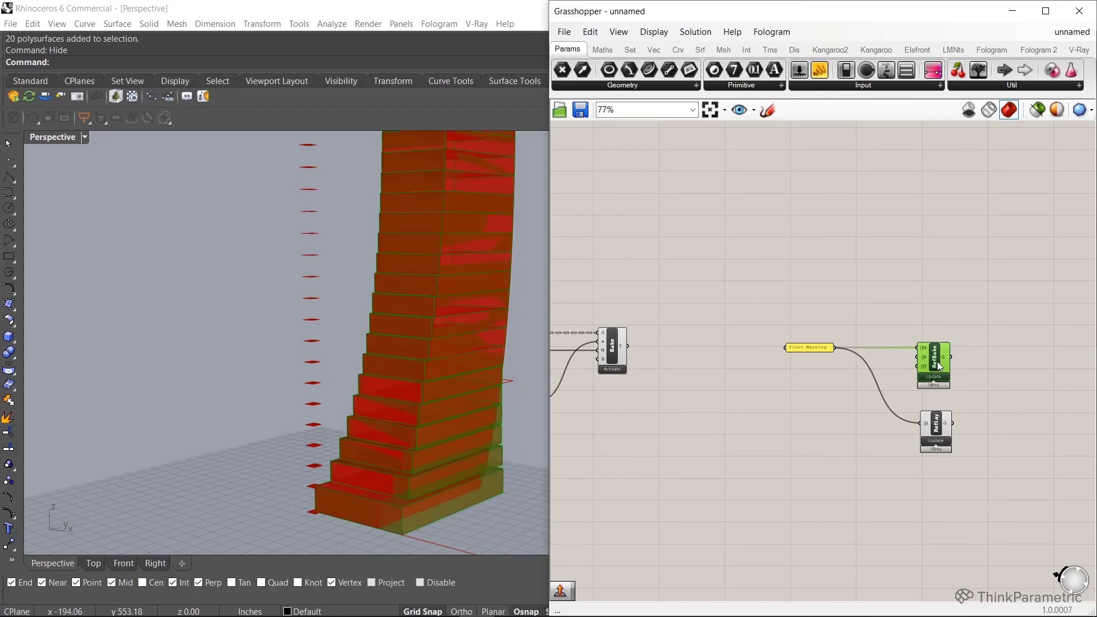
left_click(944, 424)
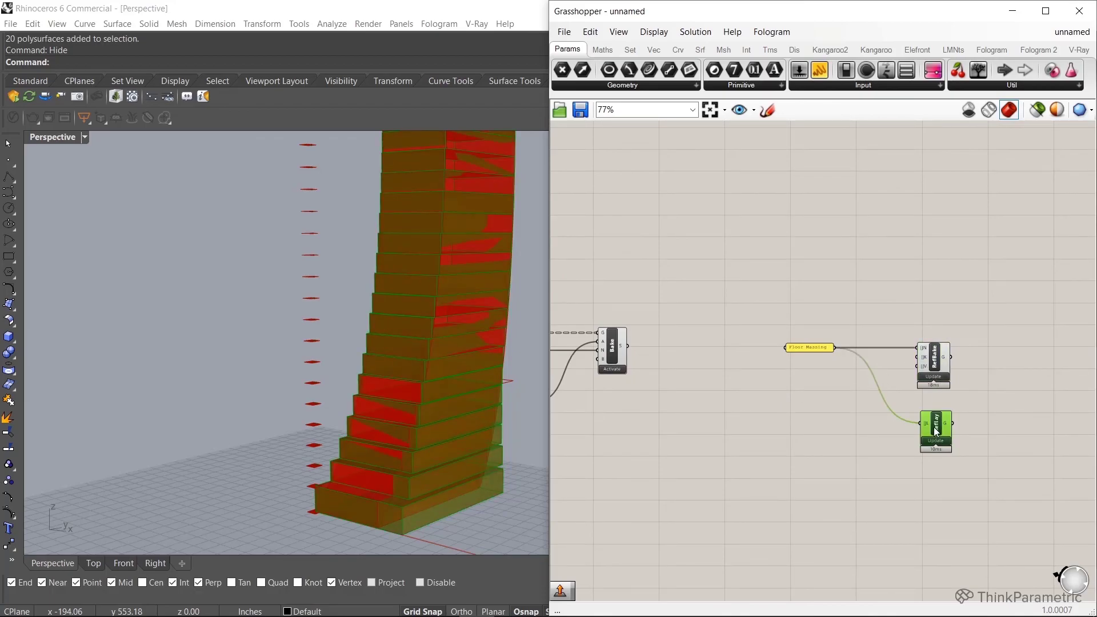
key("Delete")
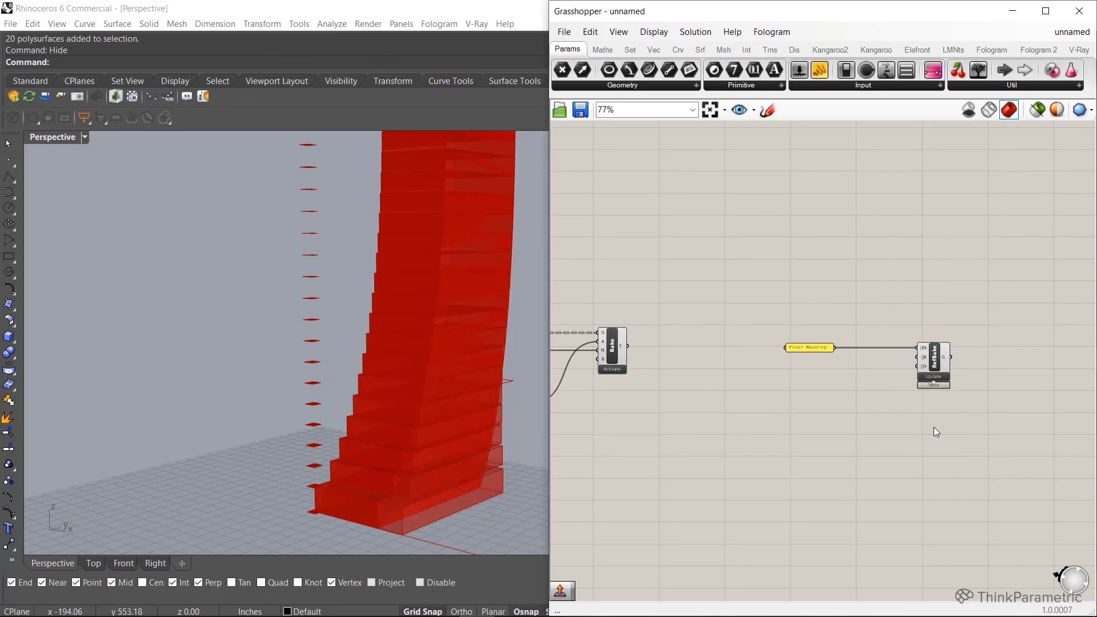
scroll(934, 427, "down", 2)
scroll(857, 425, "up", 2)
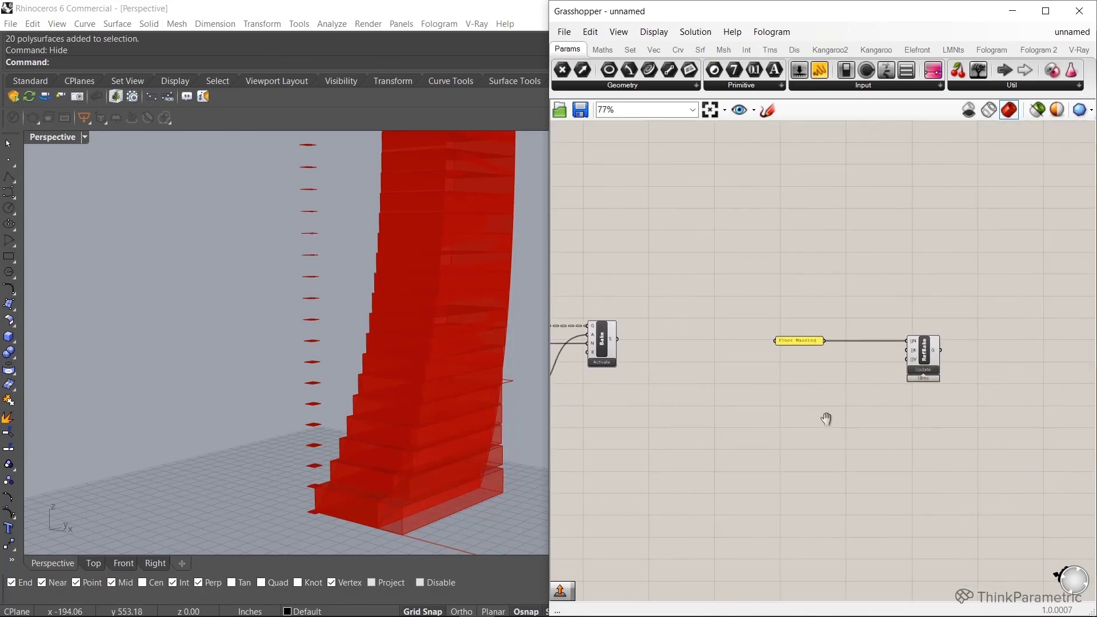
scroll(744, 269, "down", 2)
mouse_move(743, 257)
left_mouse_down()
mouse_move(909, 380)
mouse_move(764, 272)
left_mouse_up()
left_click(889, 401)
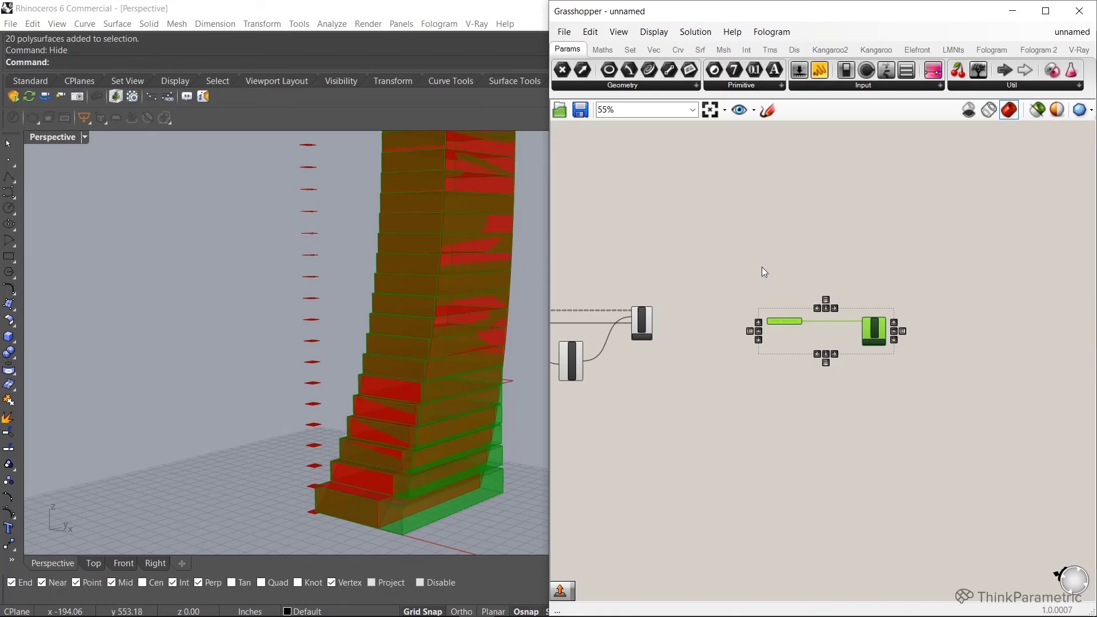
left_click(761, 349)
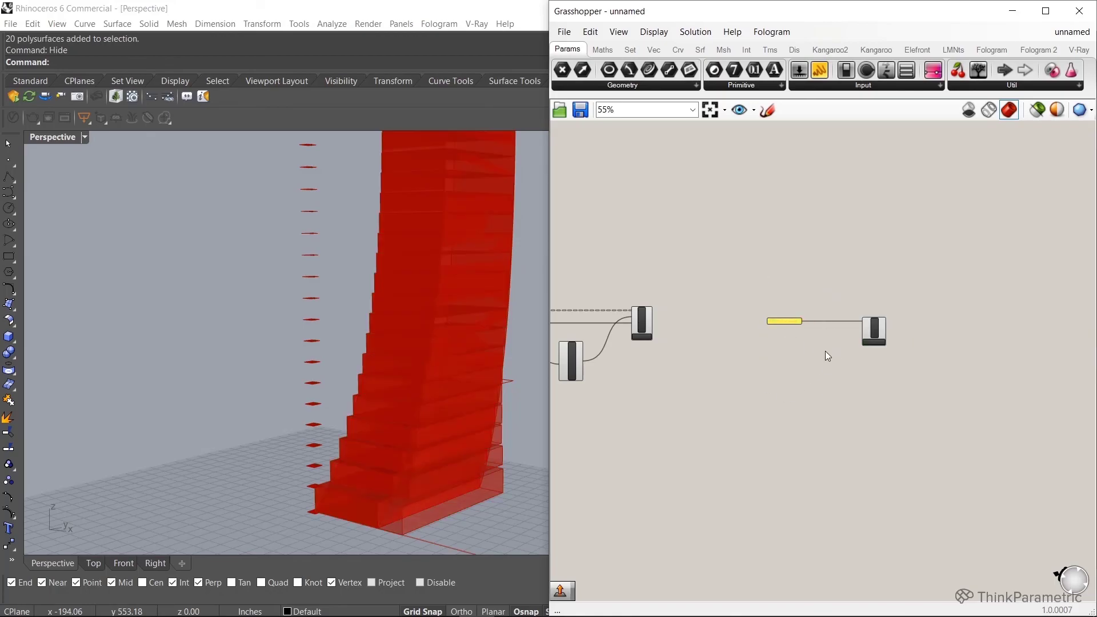
right_click_drag(421, 441, 373, 488)
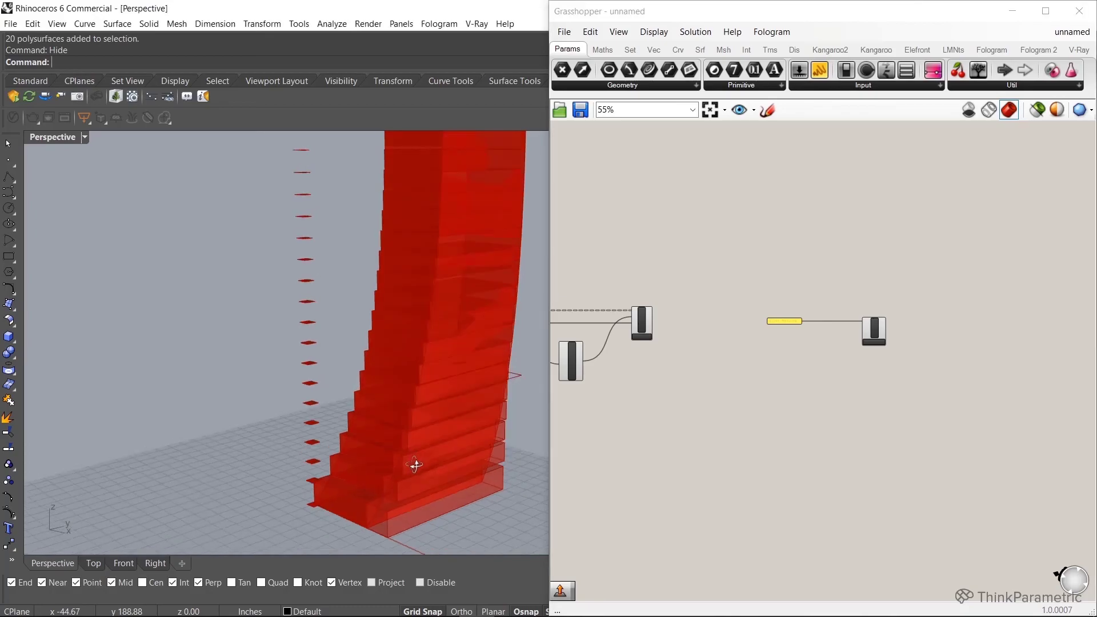